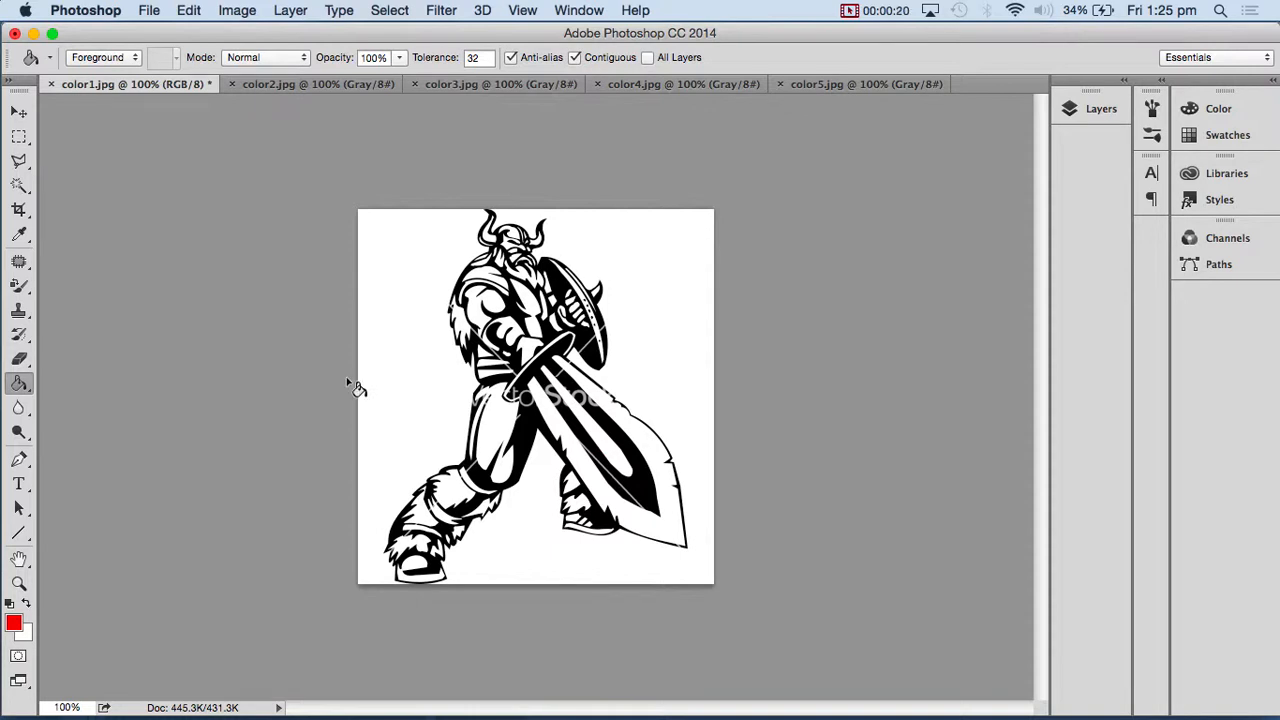
- Try the Gradient Tool, return to the Paint Bucket Tool, and bring up color2.jpg
click(26, 391)
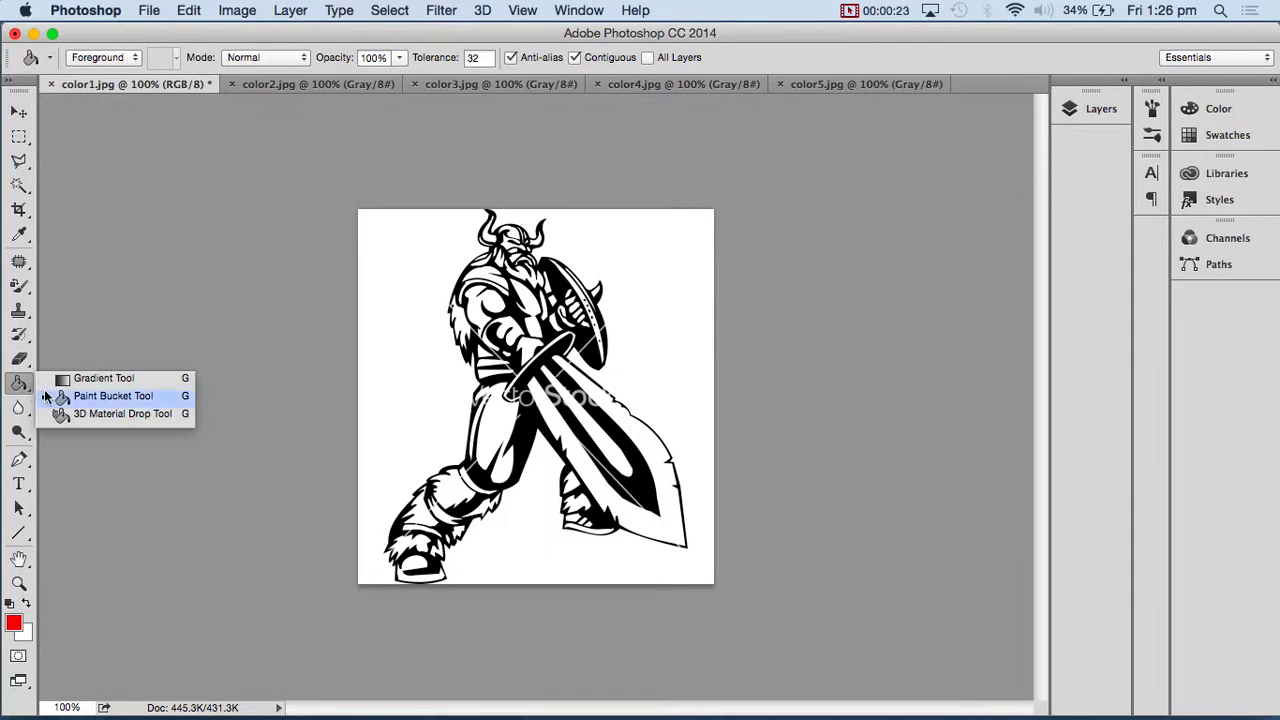
click(85, 378)
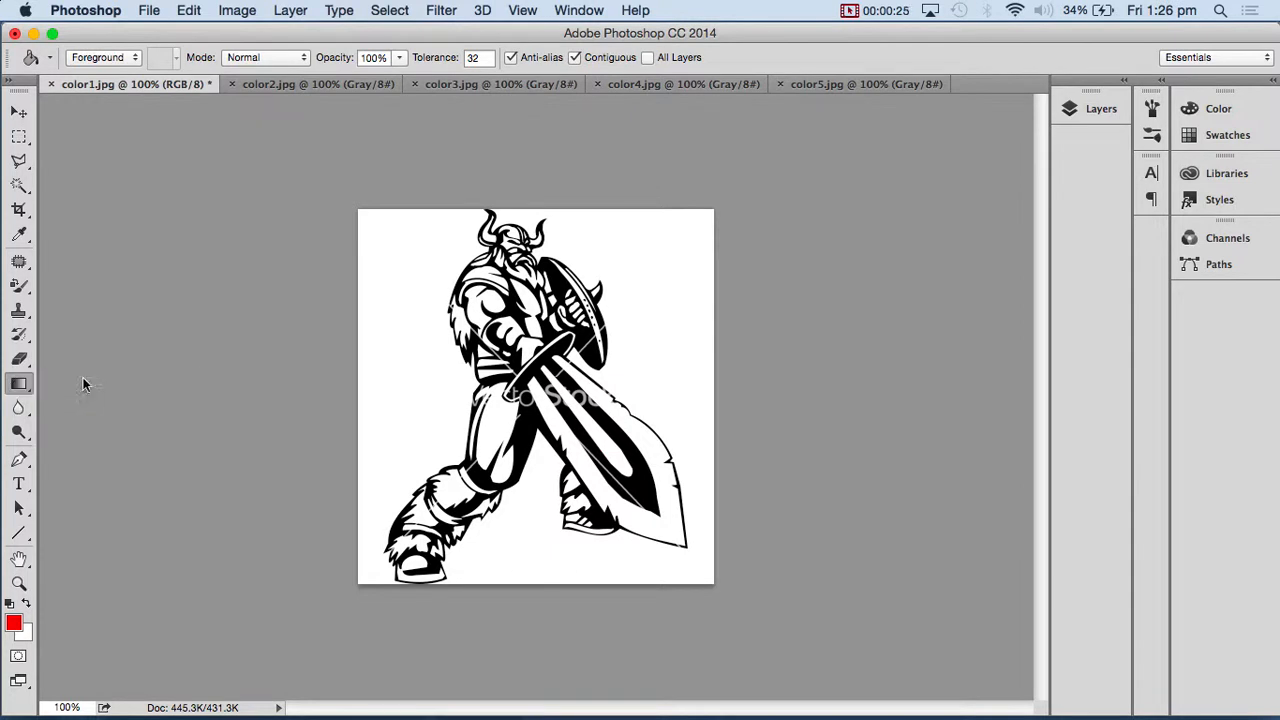
click(31, 389)
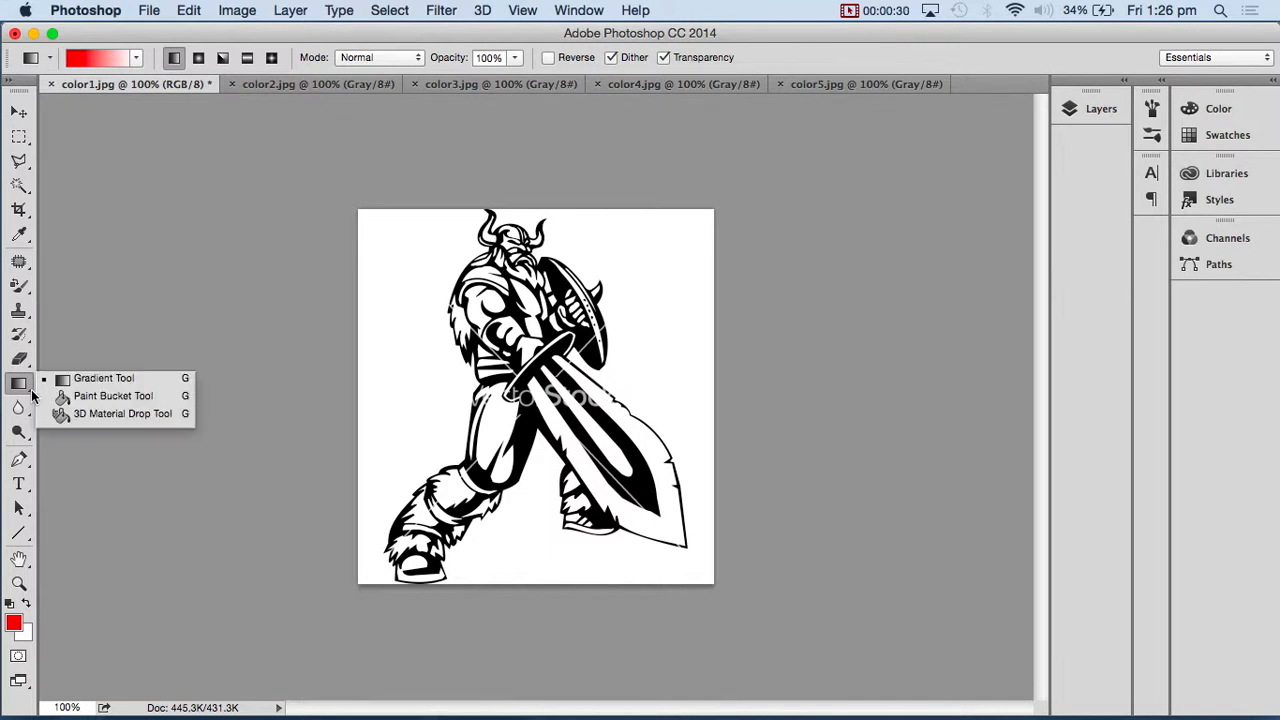
click(93, 396)
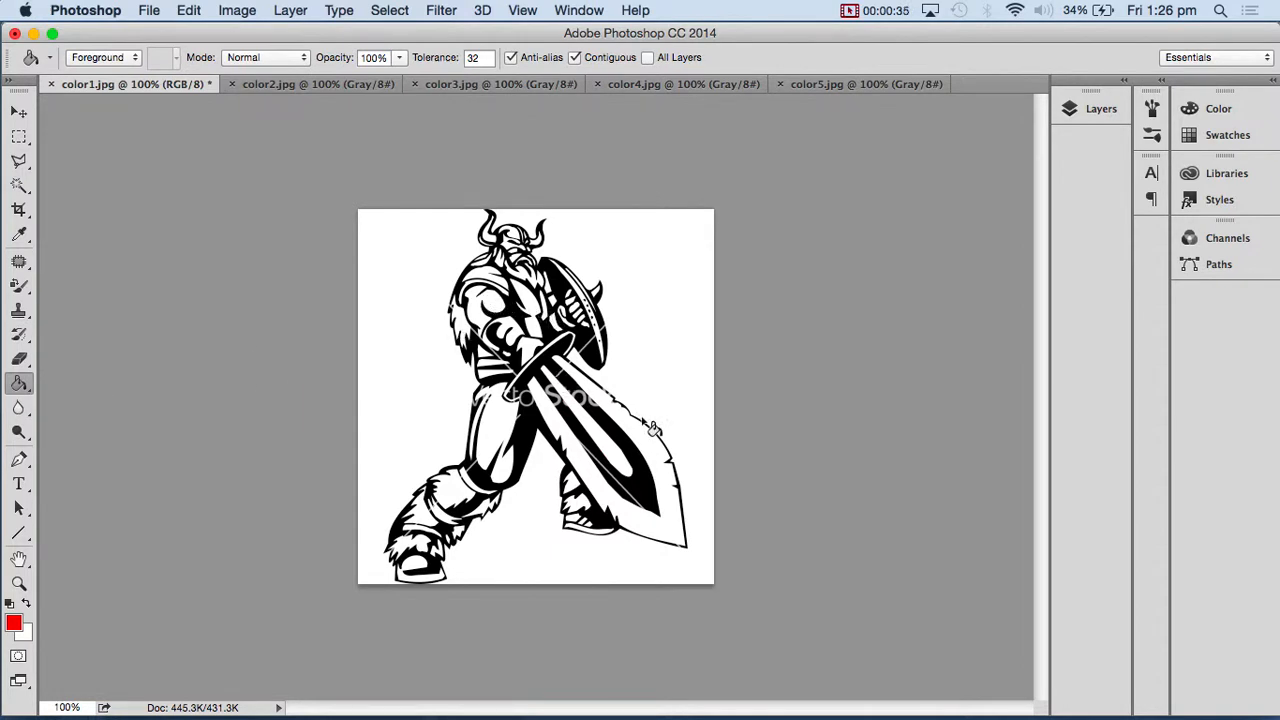
click(308, 85)
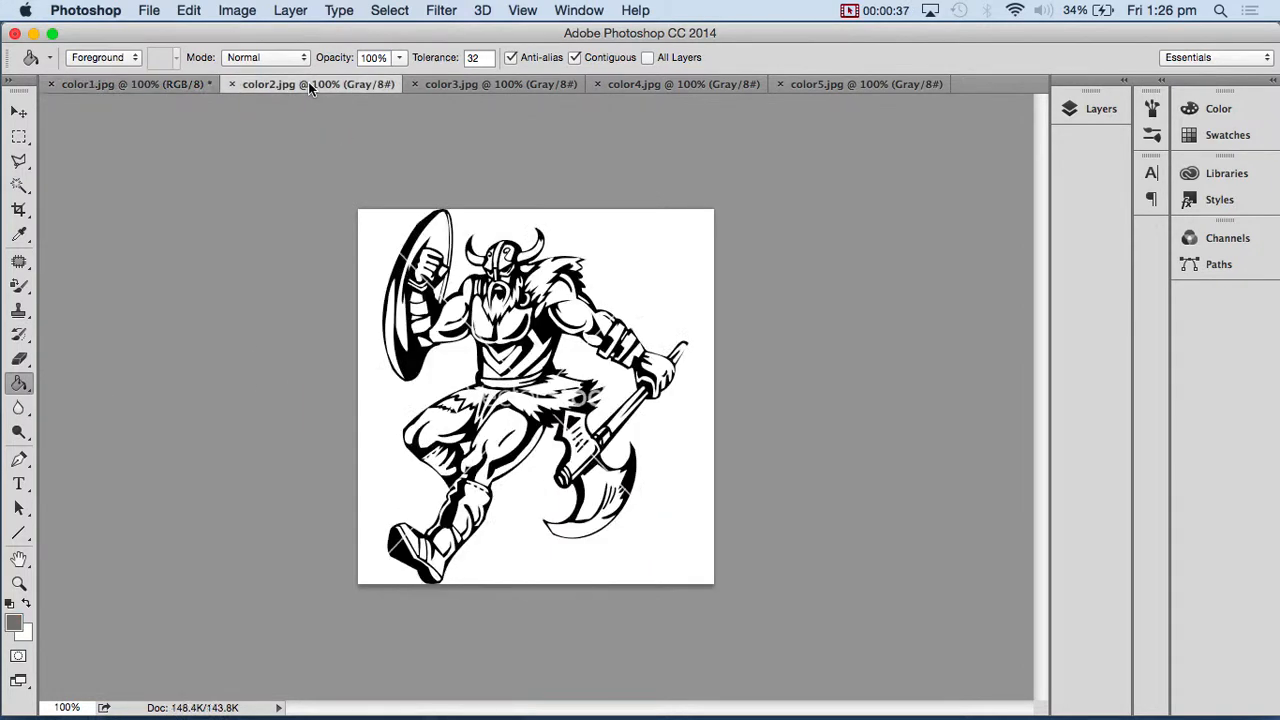
- Check the colour mode, then test a grey fill on color2.jpg's background and undo it
click(232, 10)
mouse_move(250, 34)
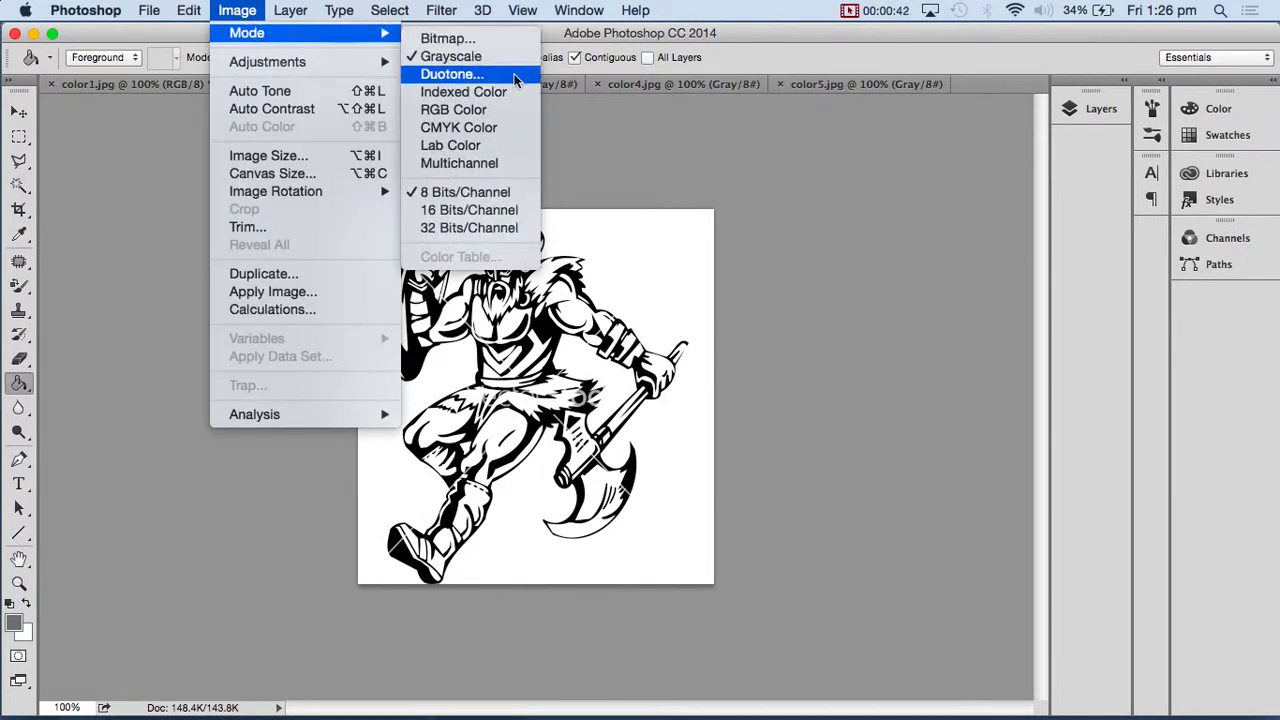
click(639, 260)
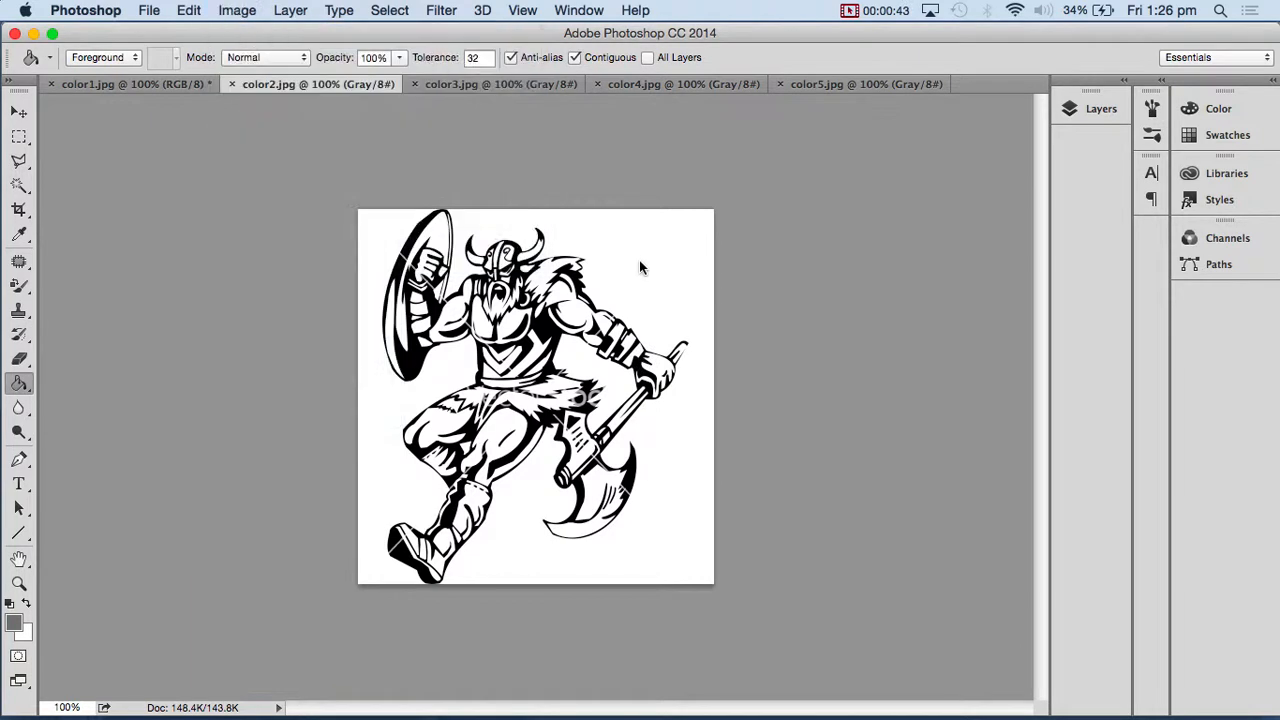
click(615, 250)
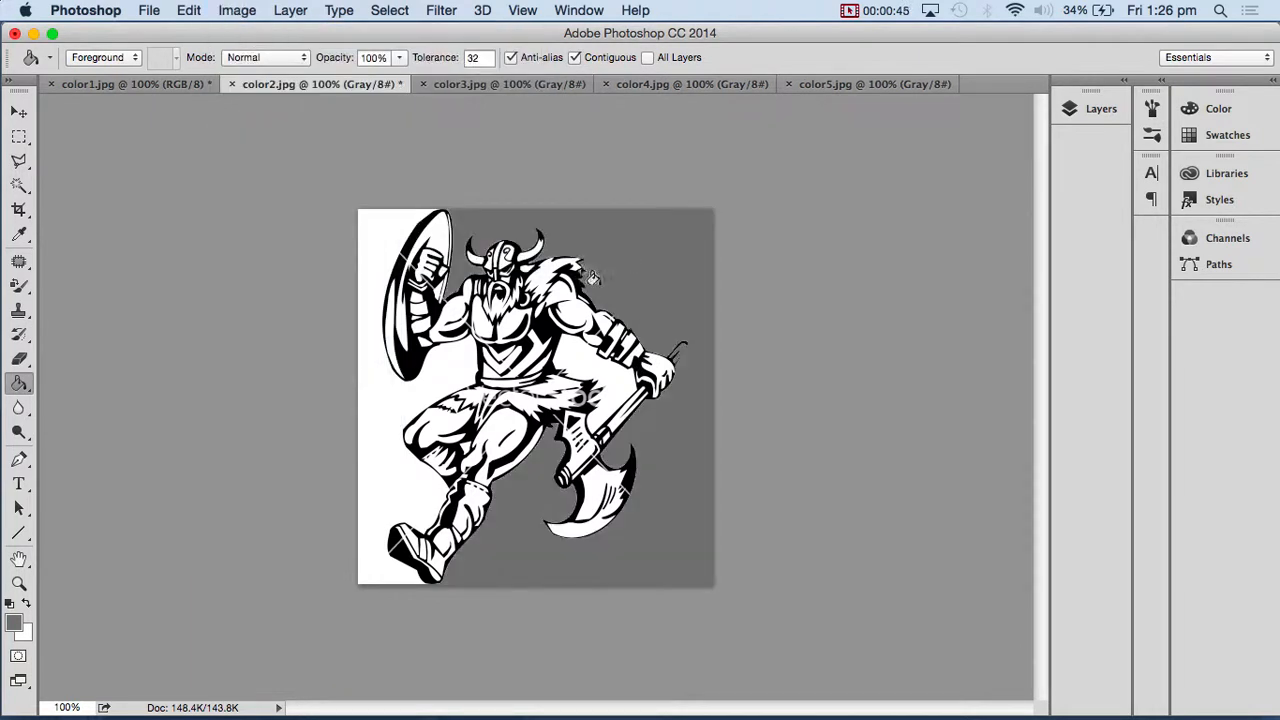
click(390, 350)
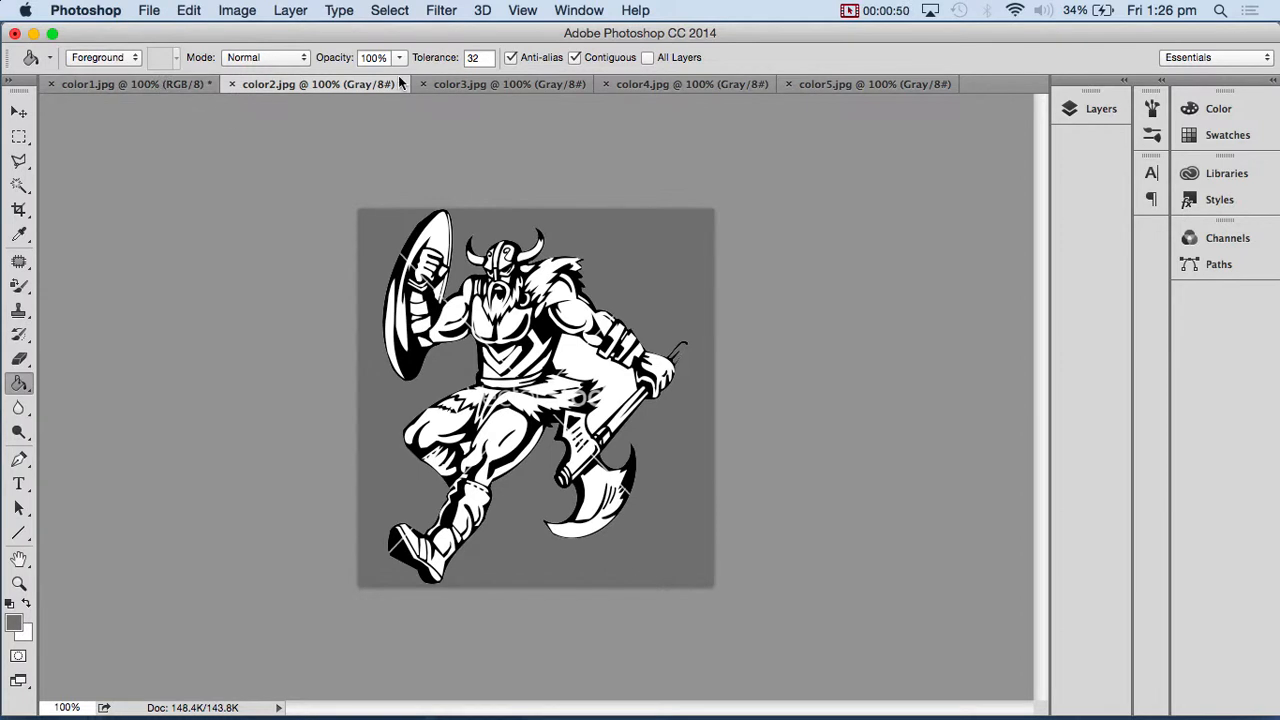
key(alt+super+z)
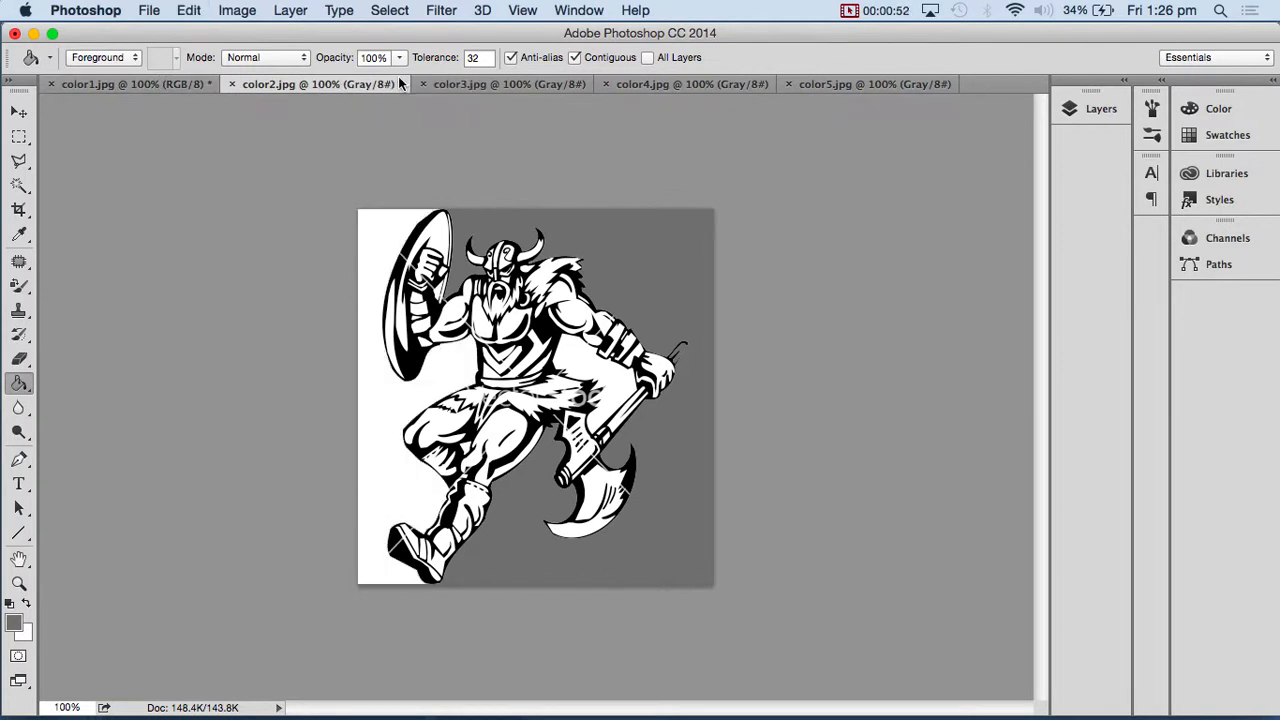
key(alt+super+z)
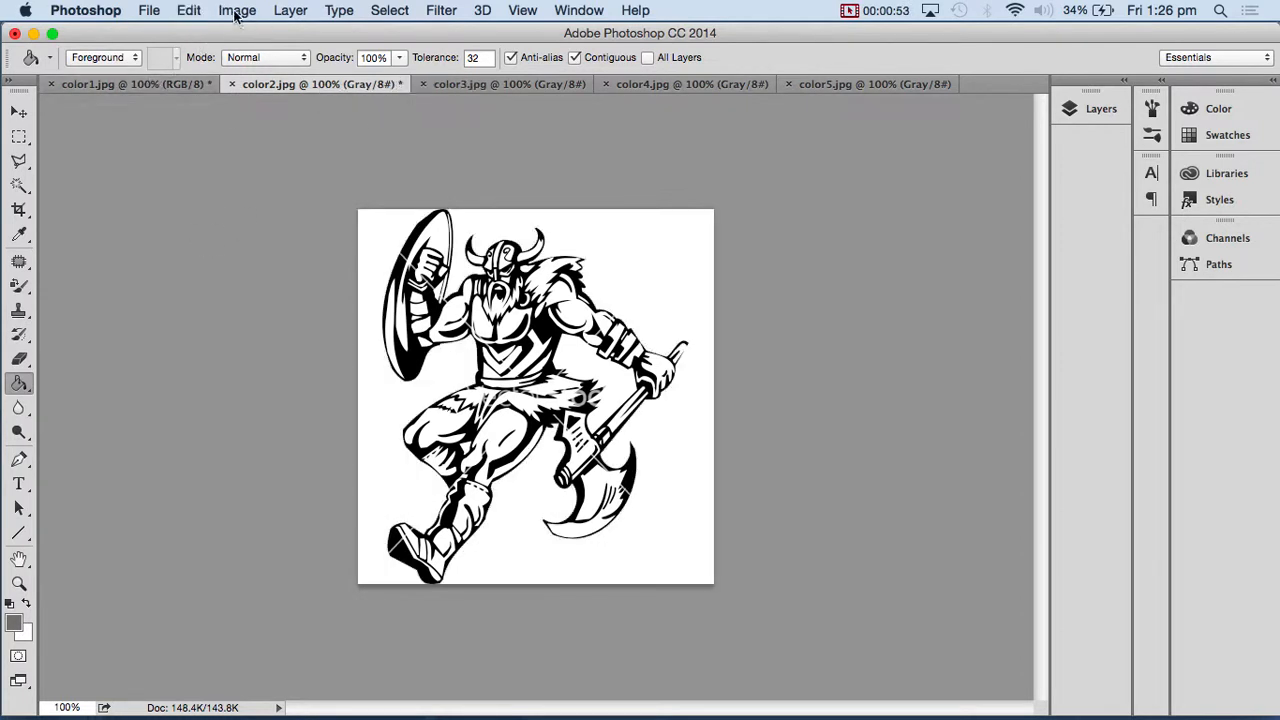
- Convert color2.jpg to RGB Color mode
click(237, 12)
mouse_move(245, 35)
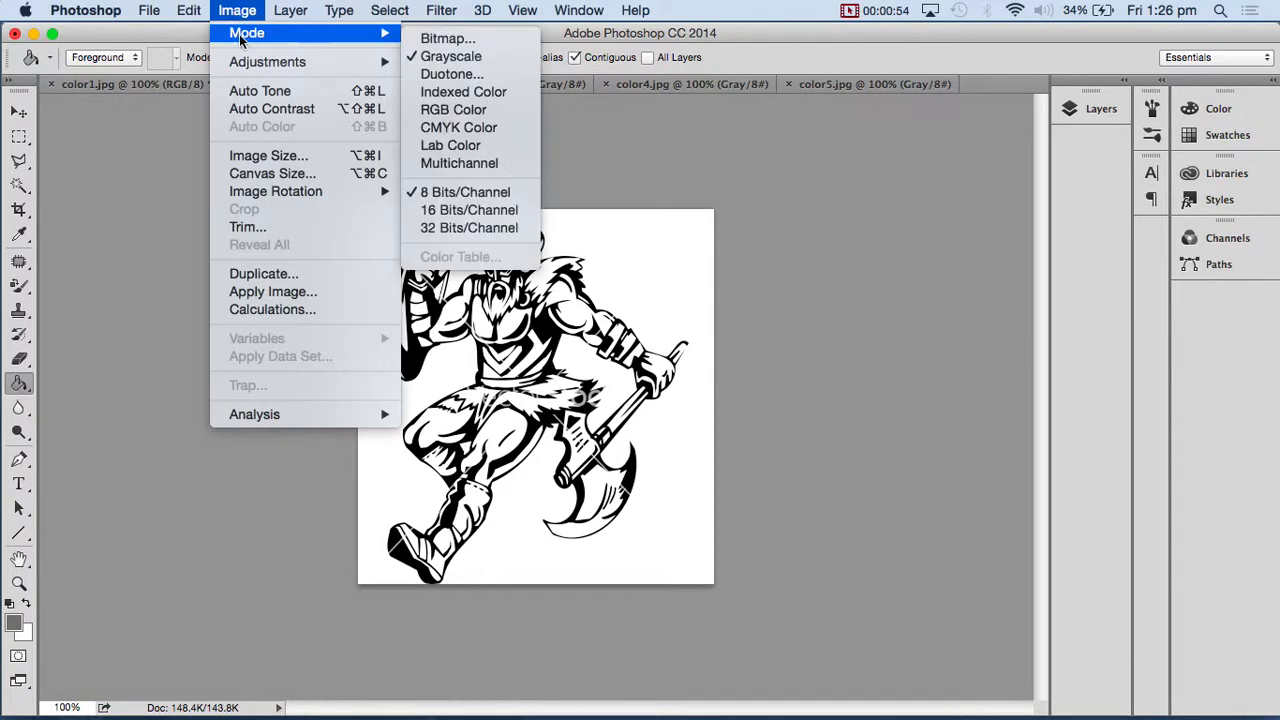
click(451, 110)
- Return to color1.jpg and check its Image Mode options without changing them
click(160, 80)
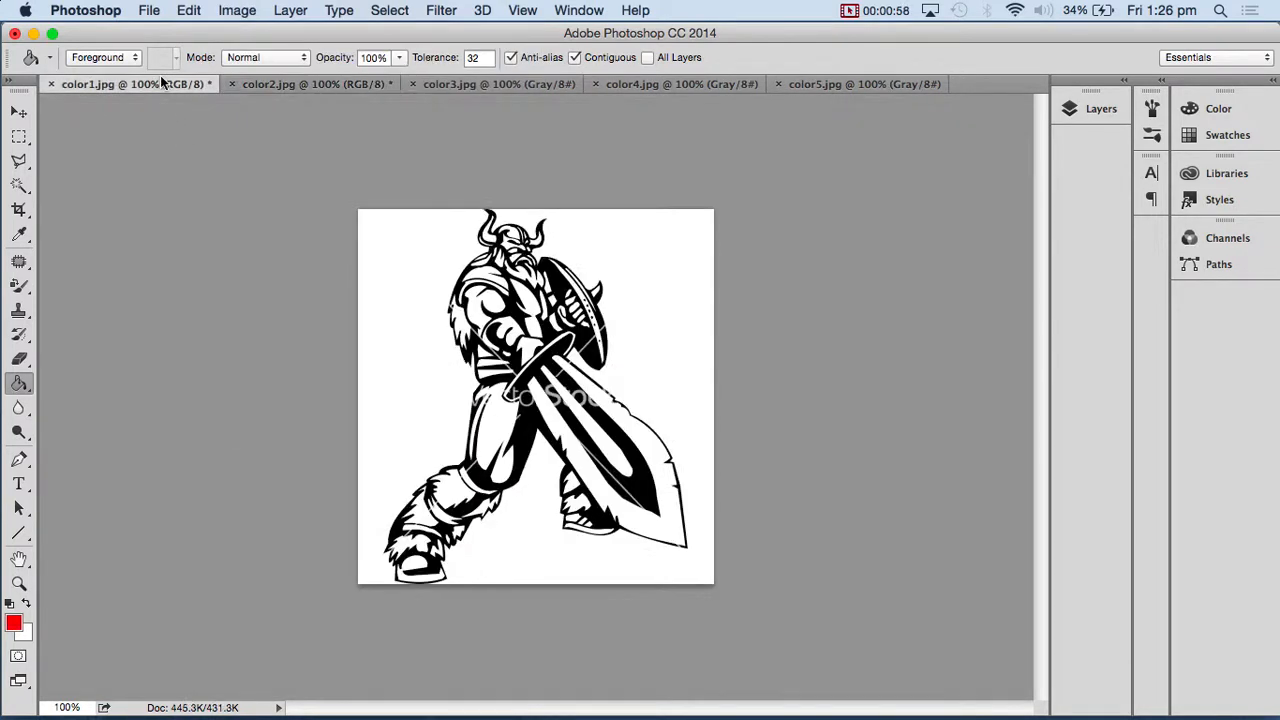
click(237, 11)
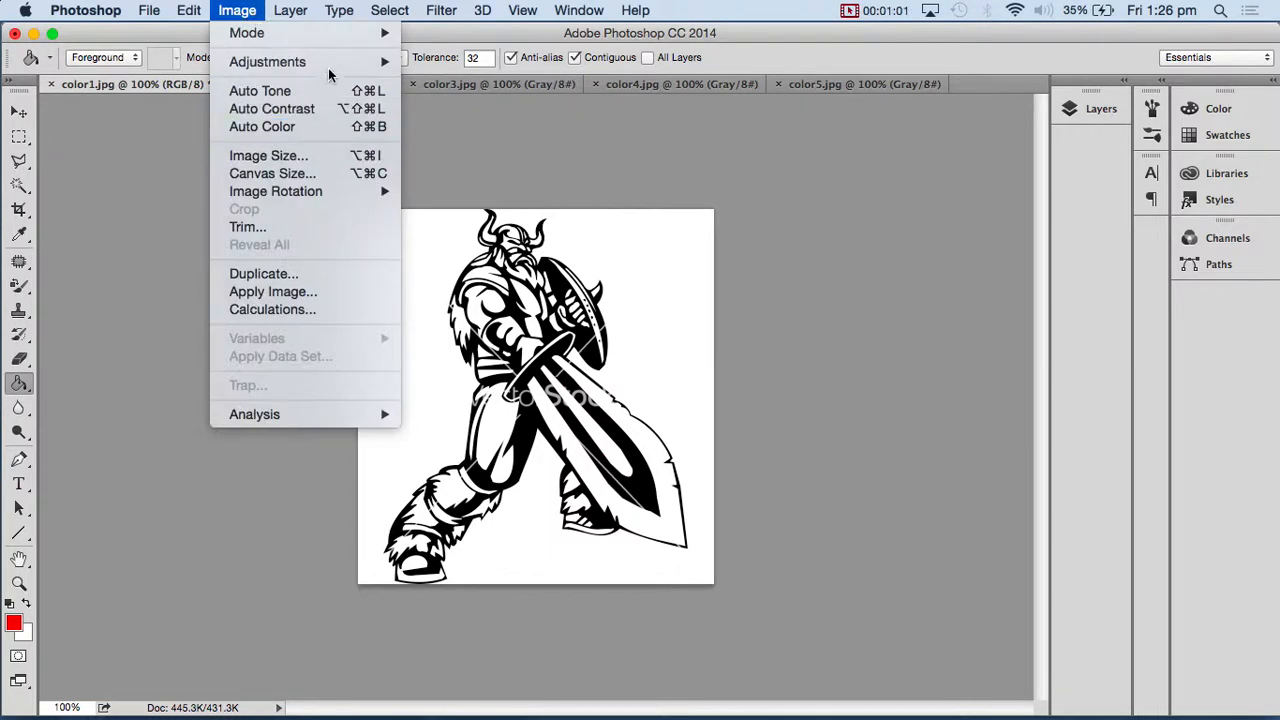
mouse_move(330, 33)
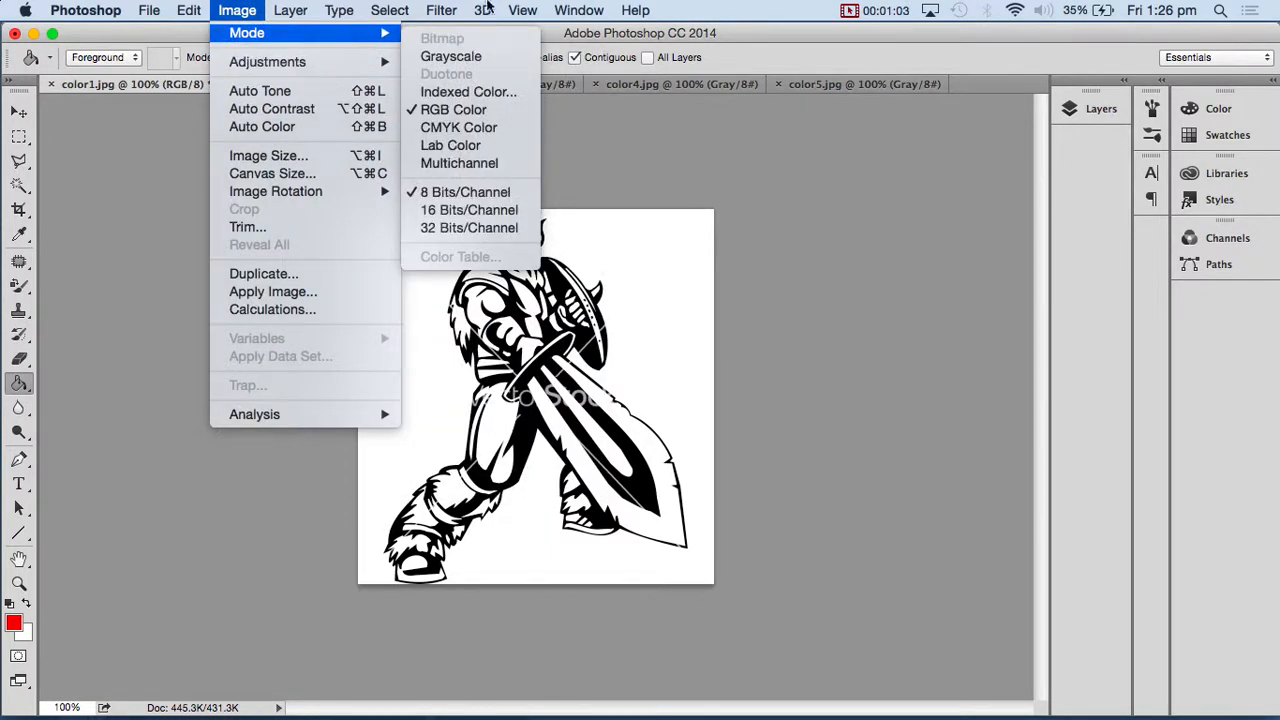
click(649, 299)
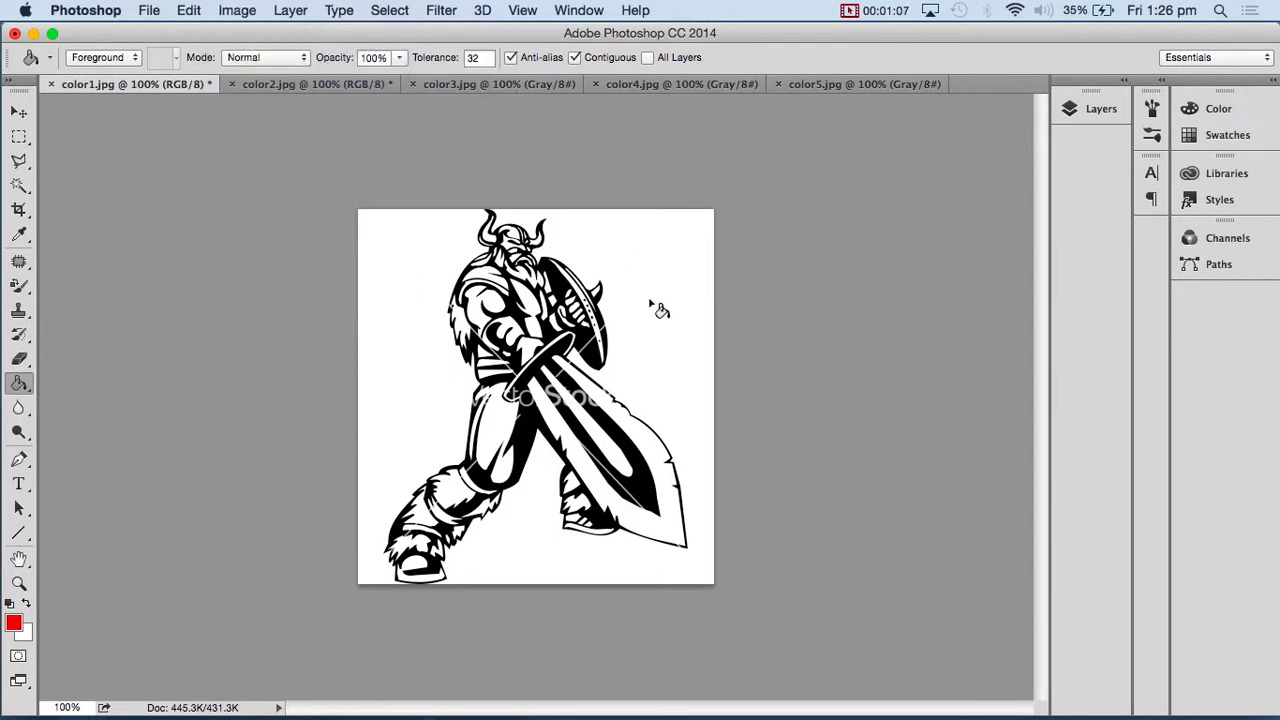
key(super+Tab)
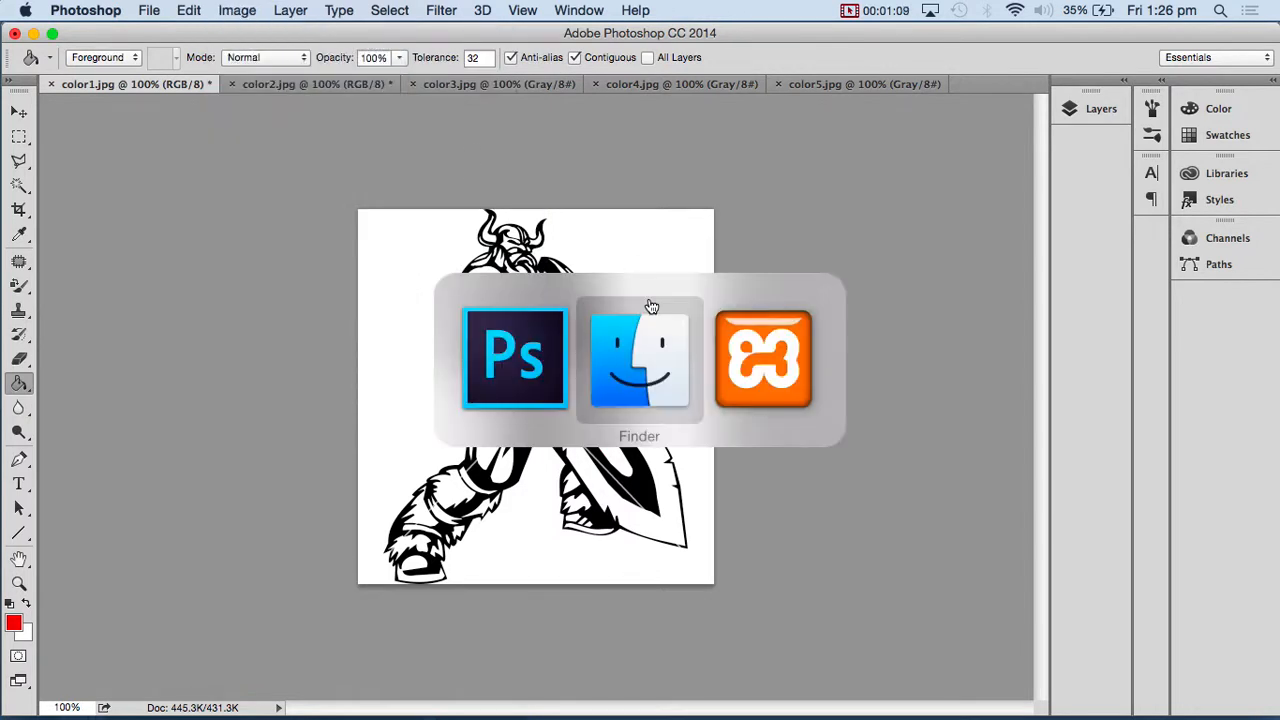
key(super+Tab)
key(super+Tab)
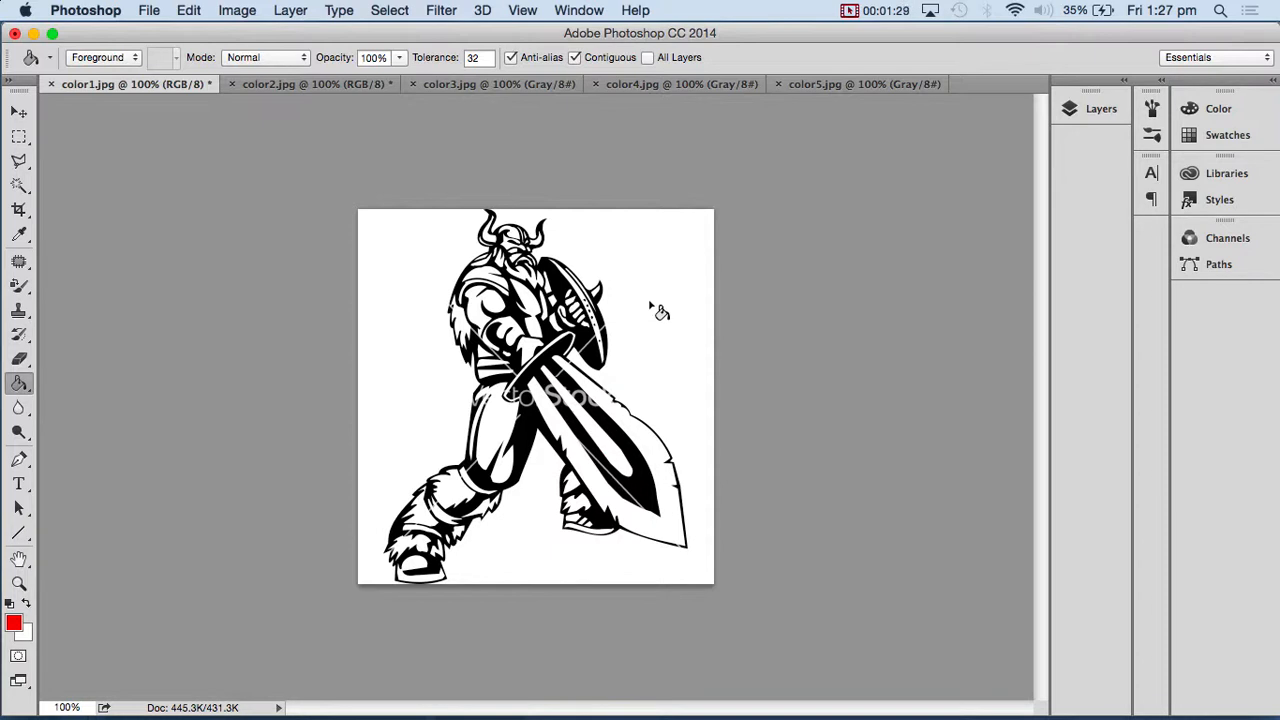
key(super+Tab)
key(super+Tab)
key(super+Tab)
mouse_move(722, 715)
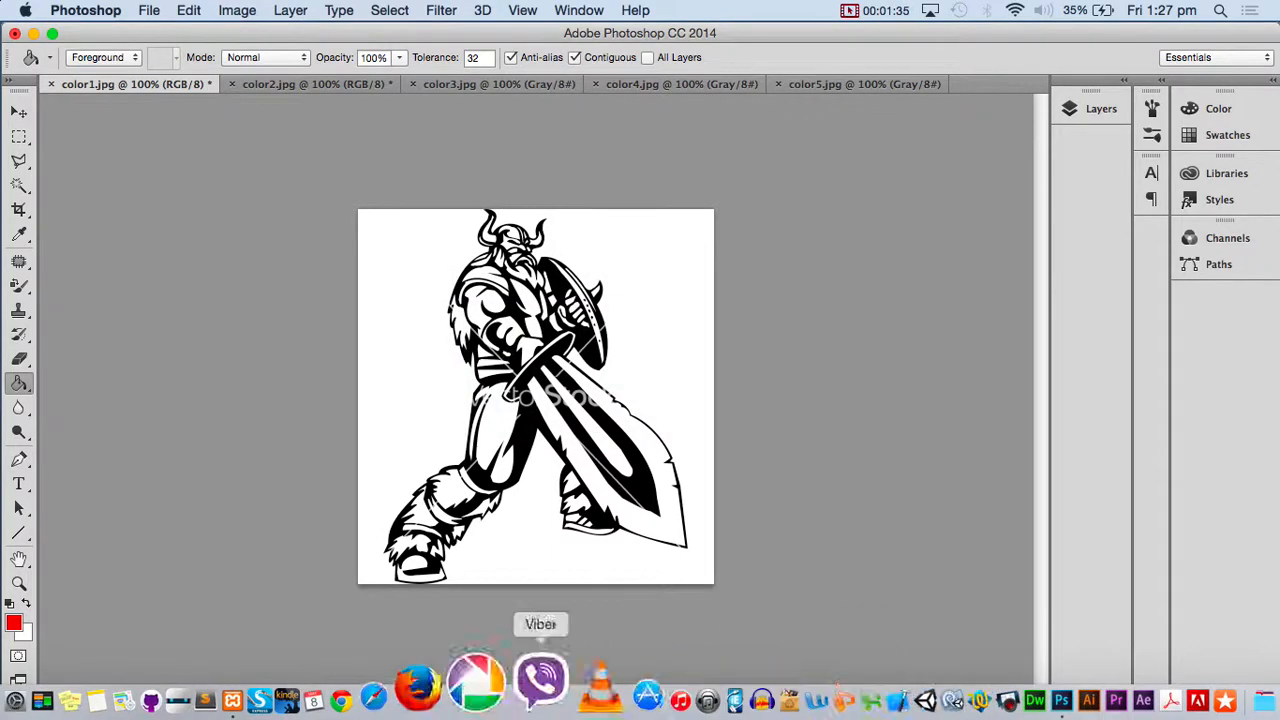
click(420, 688)
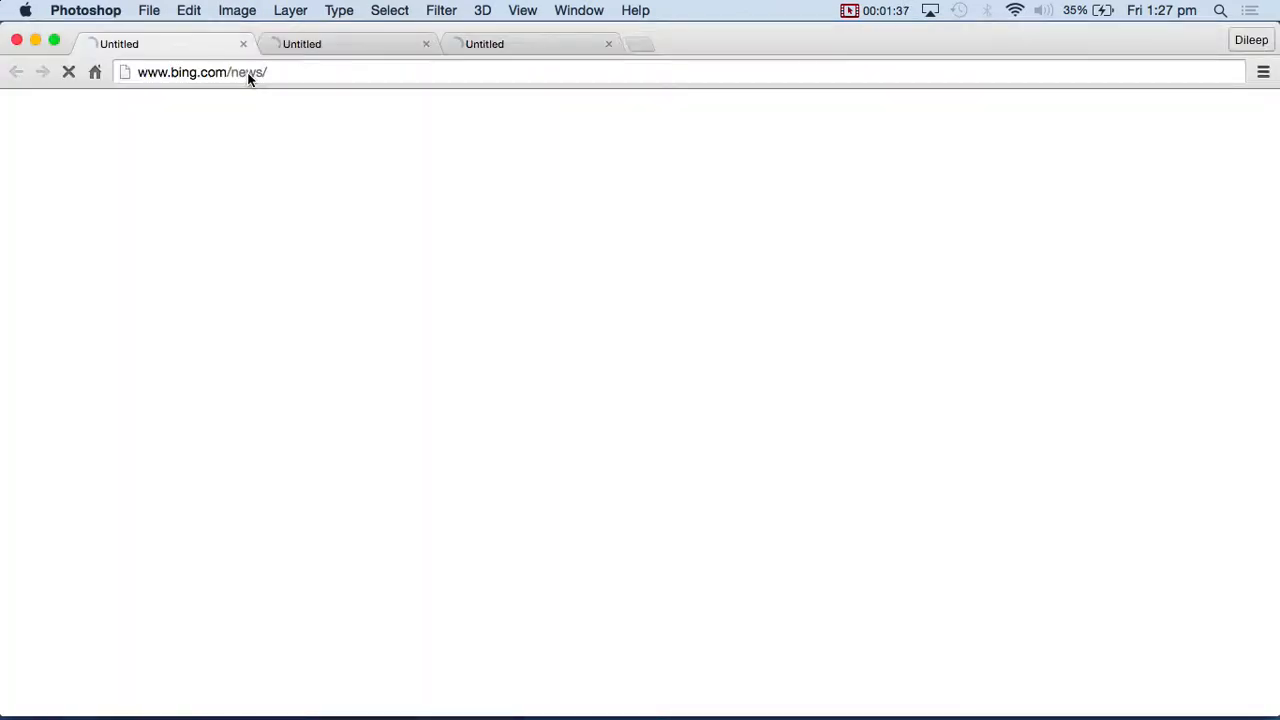
- In XAMPP Control, stop the Apache and MySQL servers, authorising with the account password
key(super+Tab)
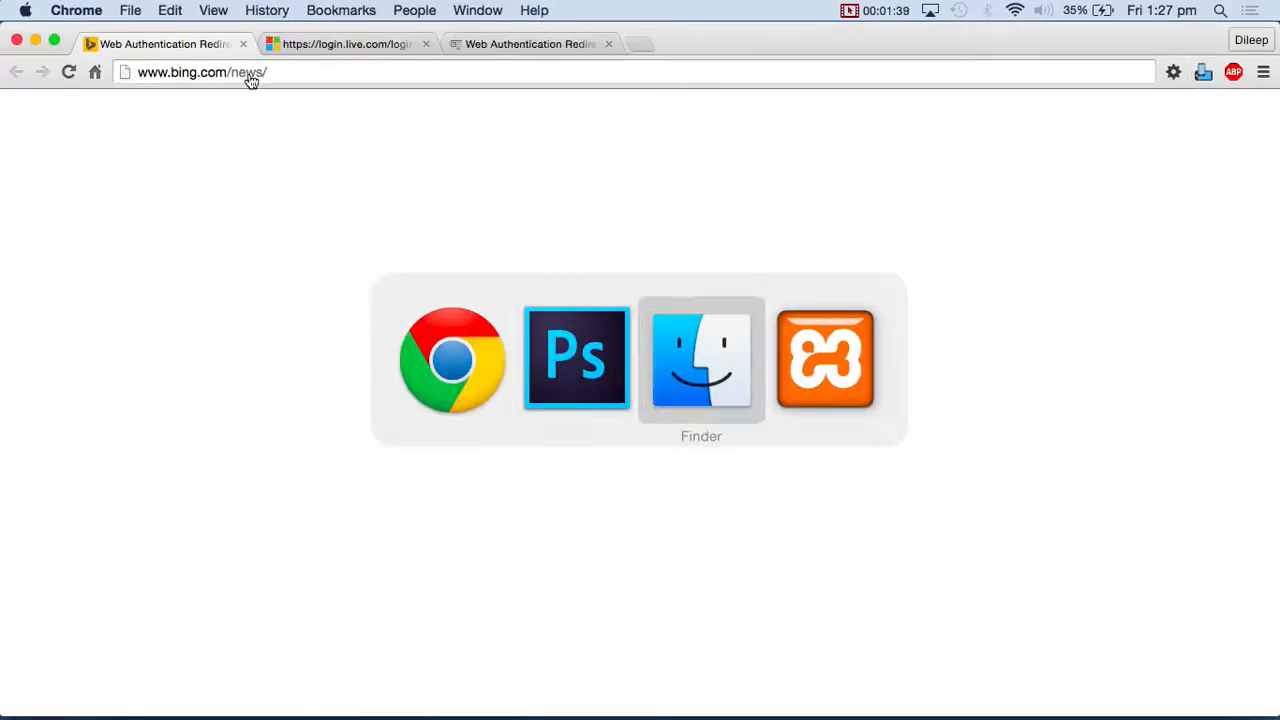
key(super+Tab)
key(super+Tab)
click(608, 355)
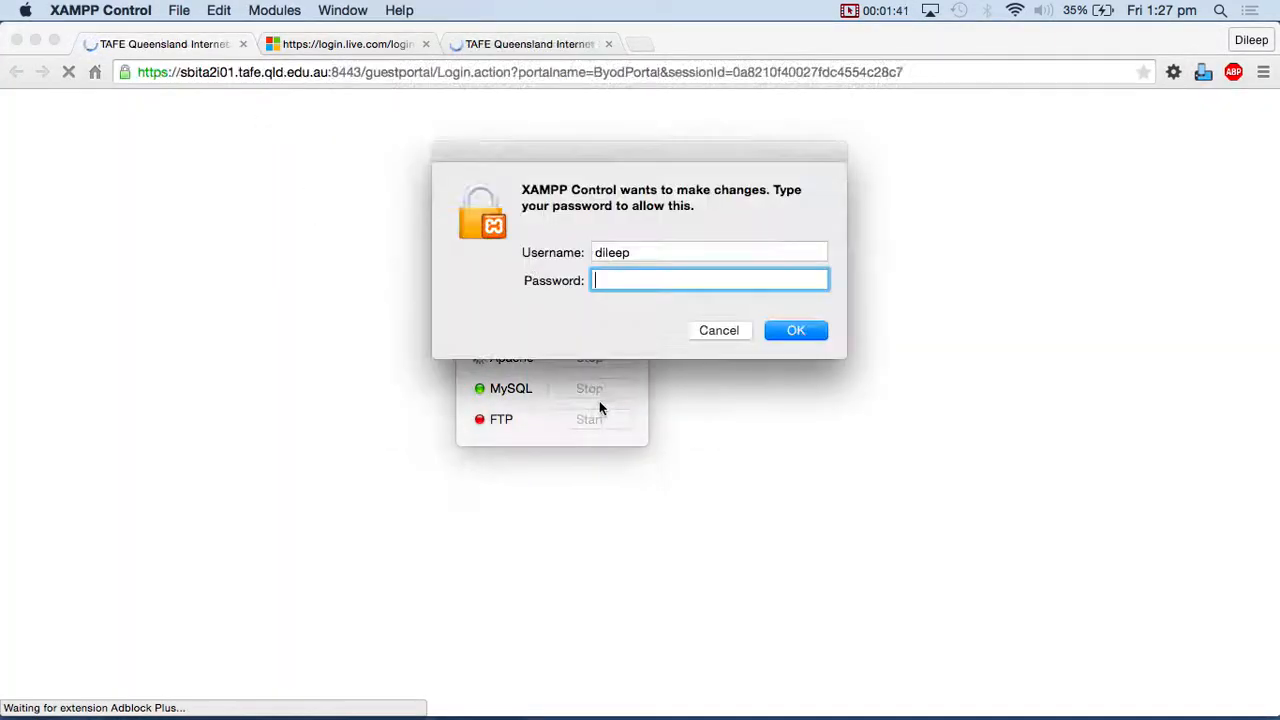
text(****)
key(Return)
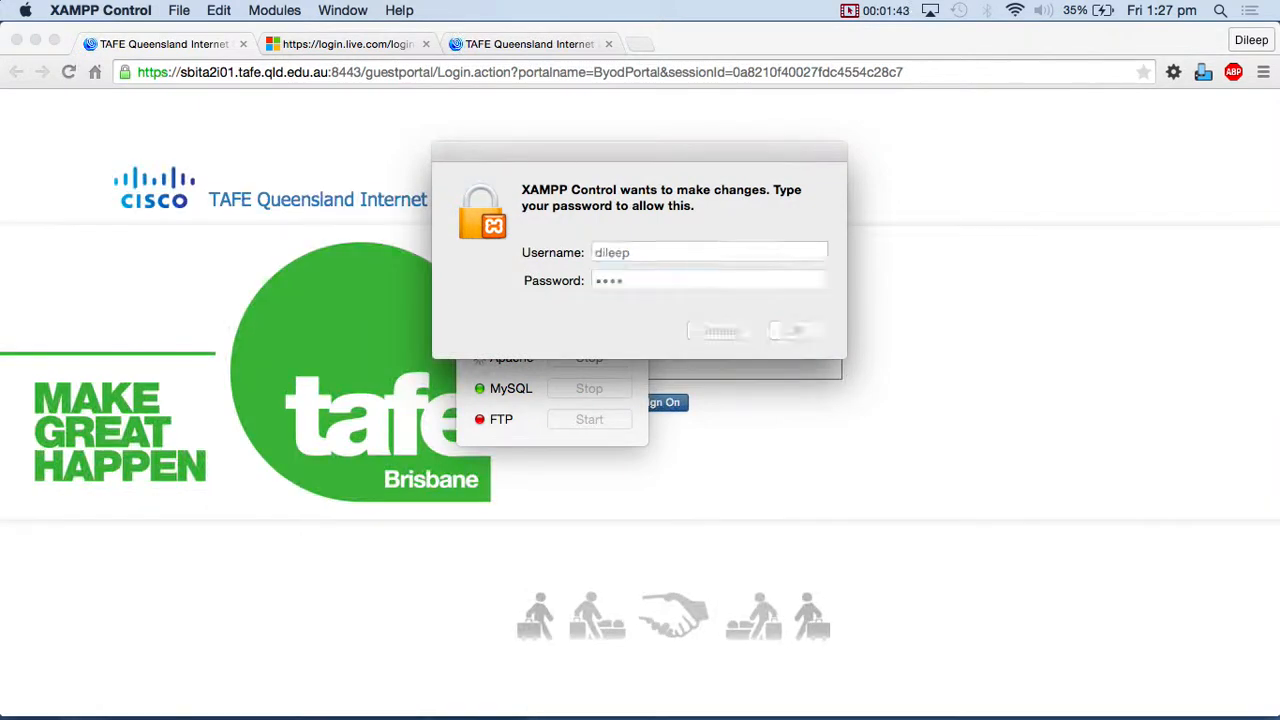
click(608, 396)
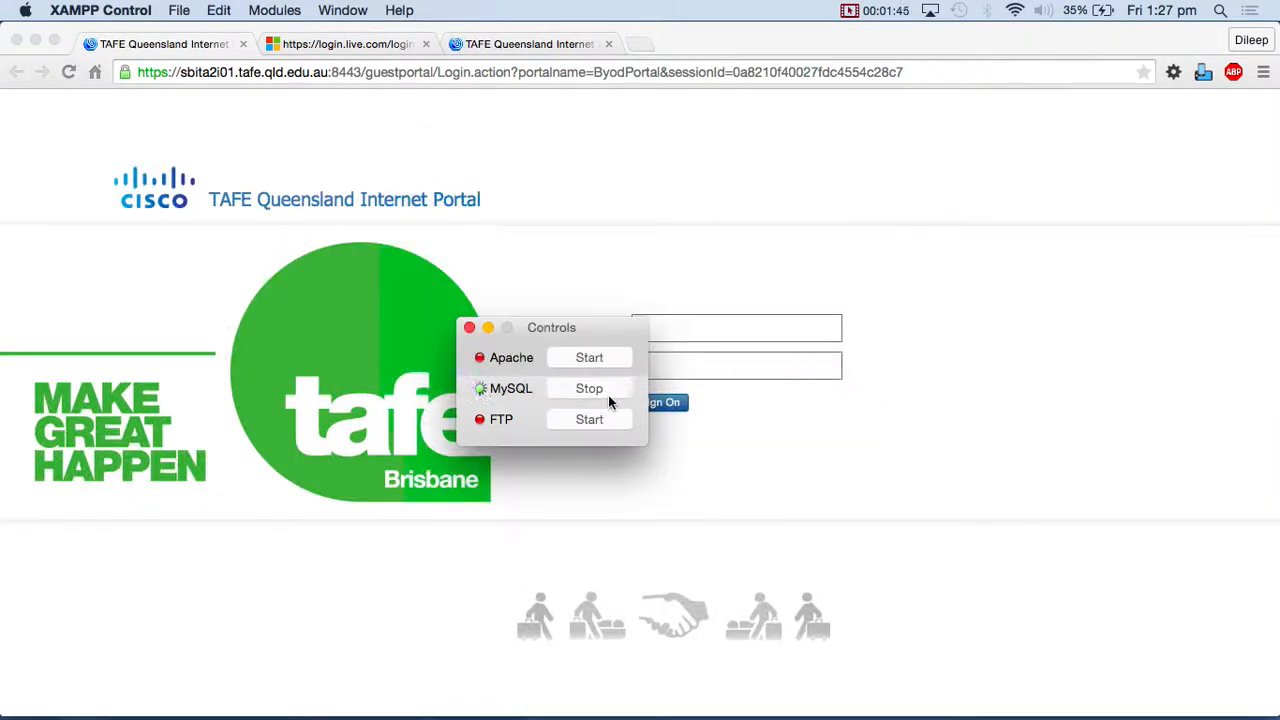
- Sign in to the TAFE Queensland portal with the username and password
click(750, 336)
key(Tab)
text(********)
key(Return)
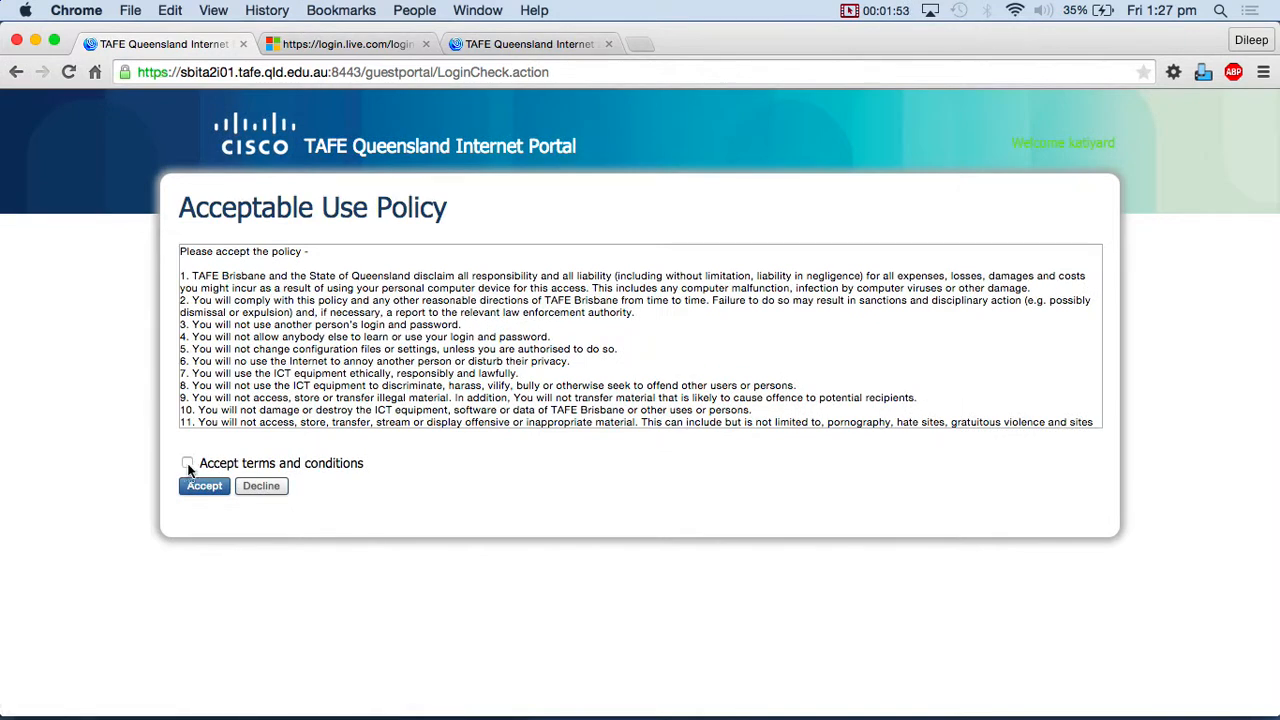
- Accept the terms and usage policy to complete the portal sign-on
click(187, 463)
click(204, 486)
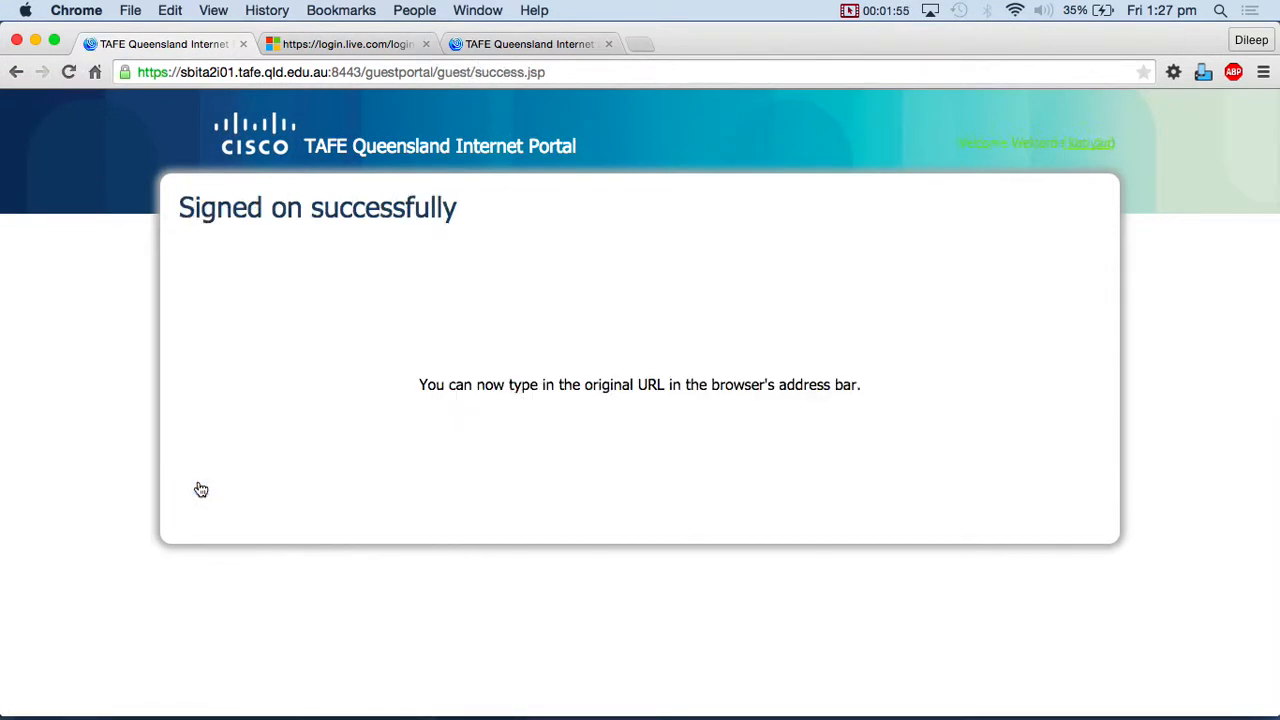
click(418, 72)
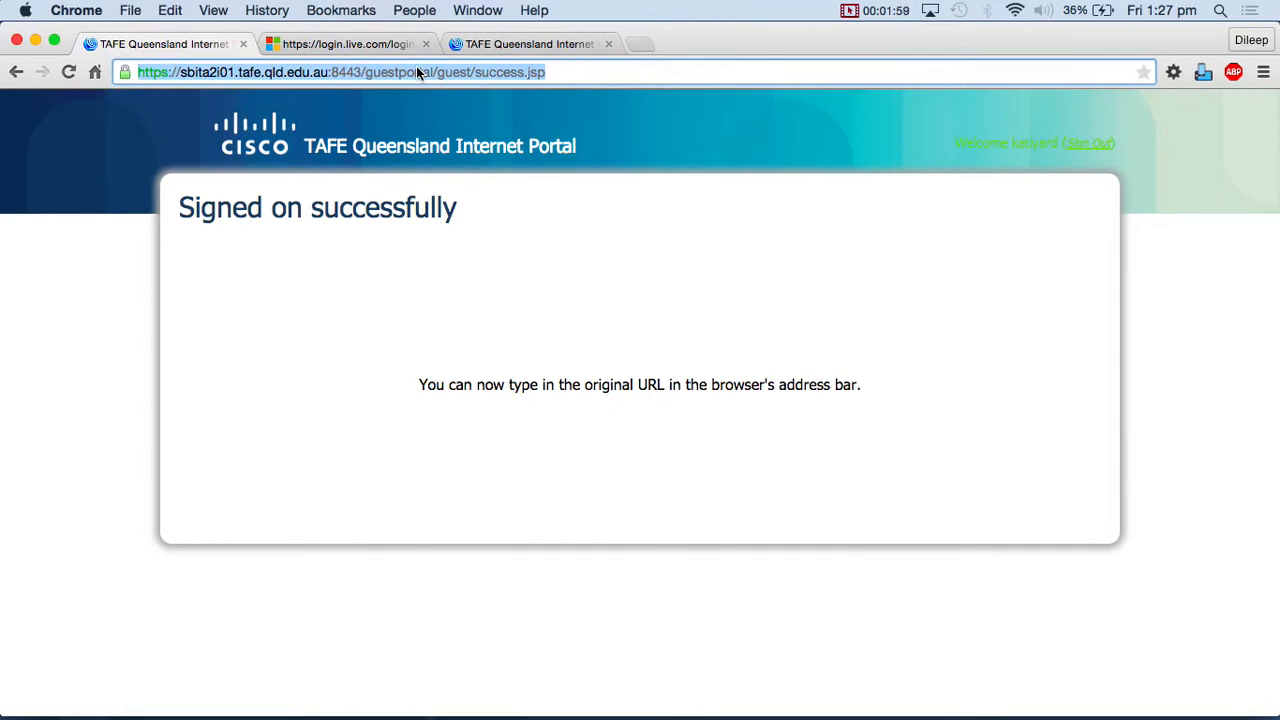
- Go to wellstyled.com and follow its Tools page to Color Scheme Designer 3
text(we)
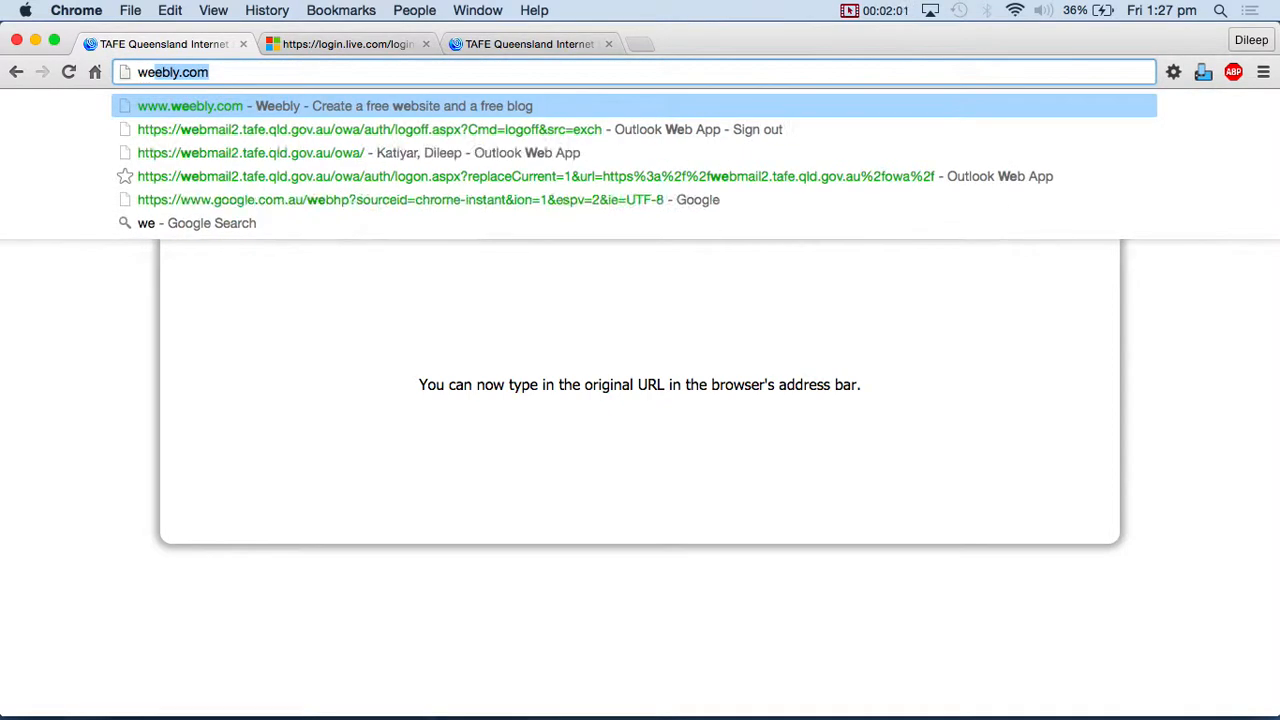
text(llstyle)
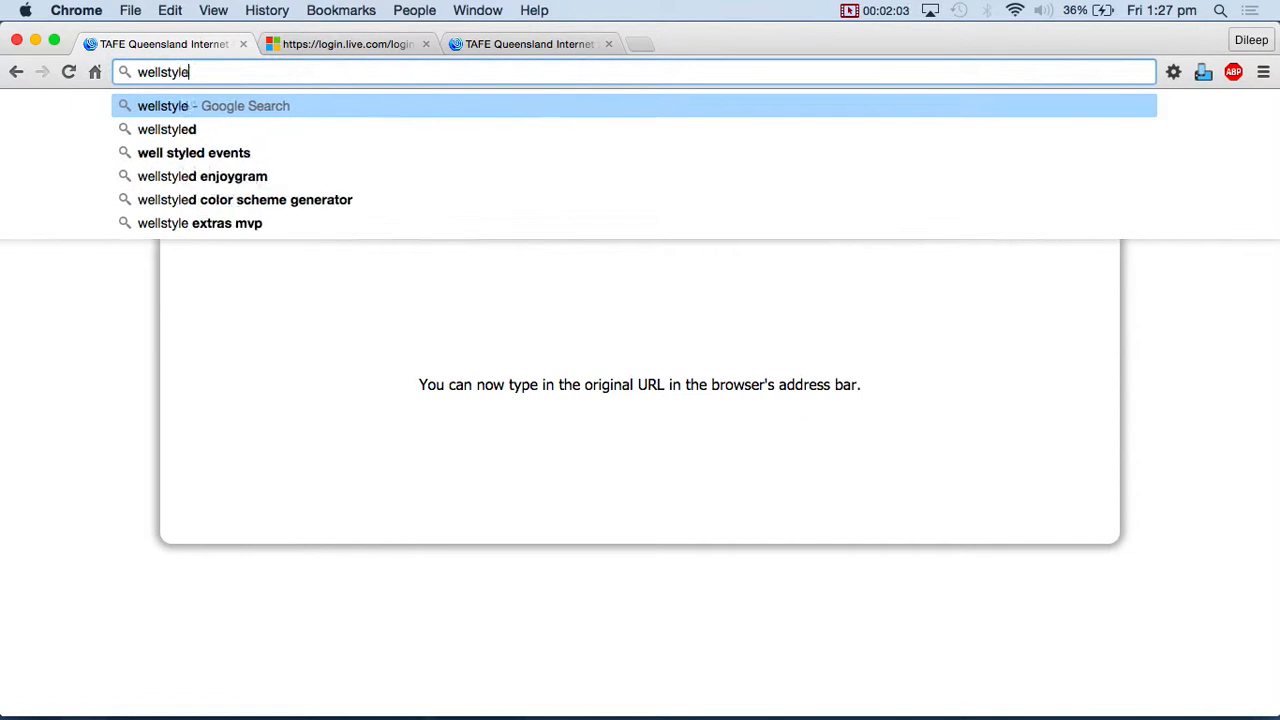
text(d.com)
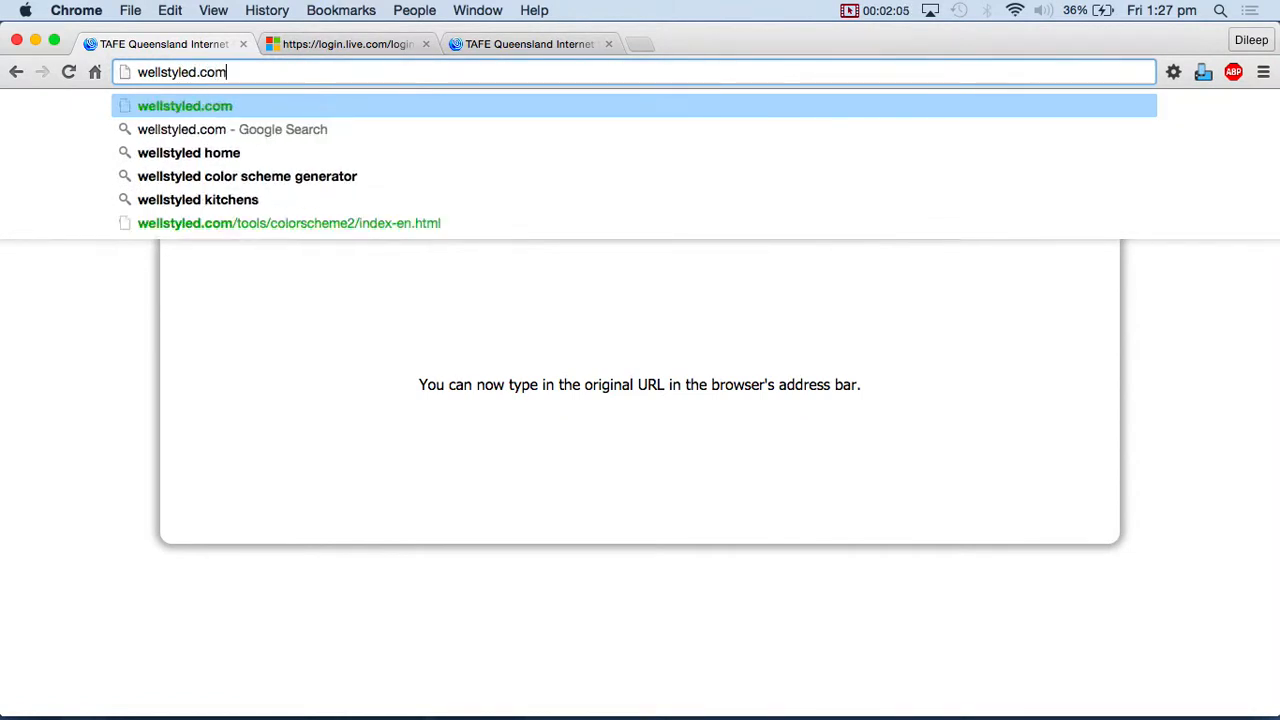
key(Return)
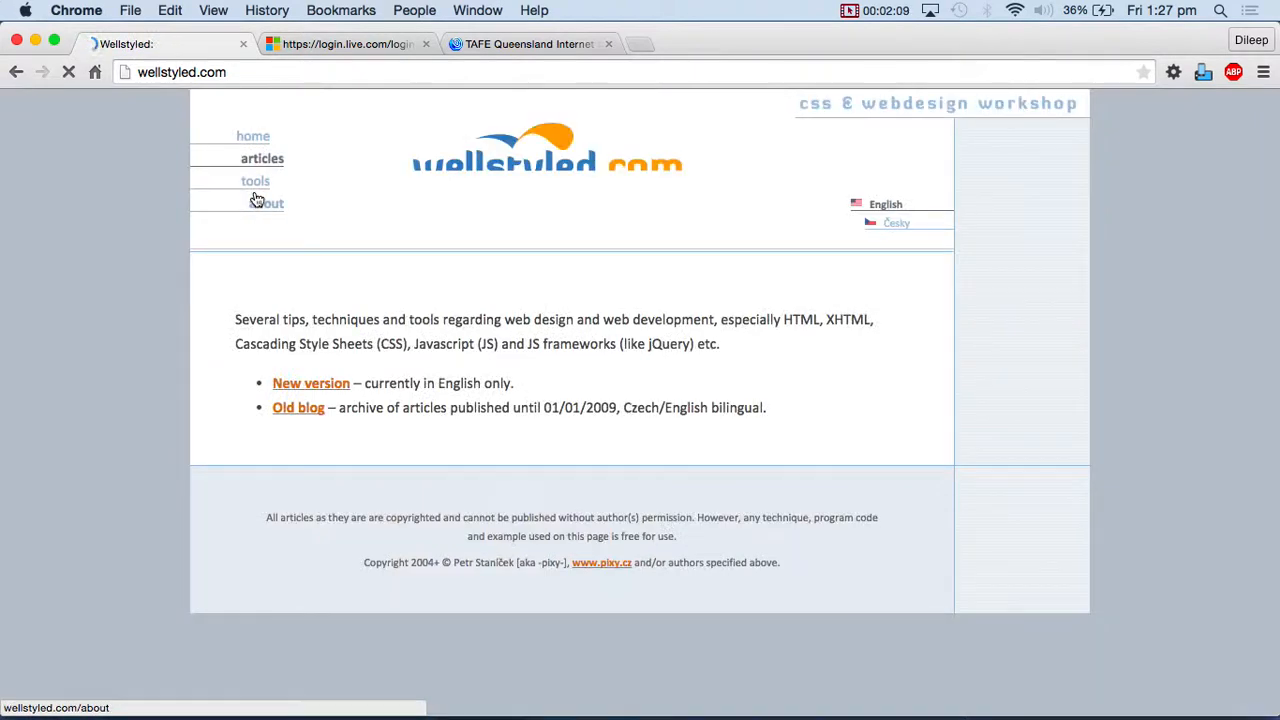
click(257, 192)
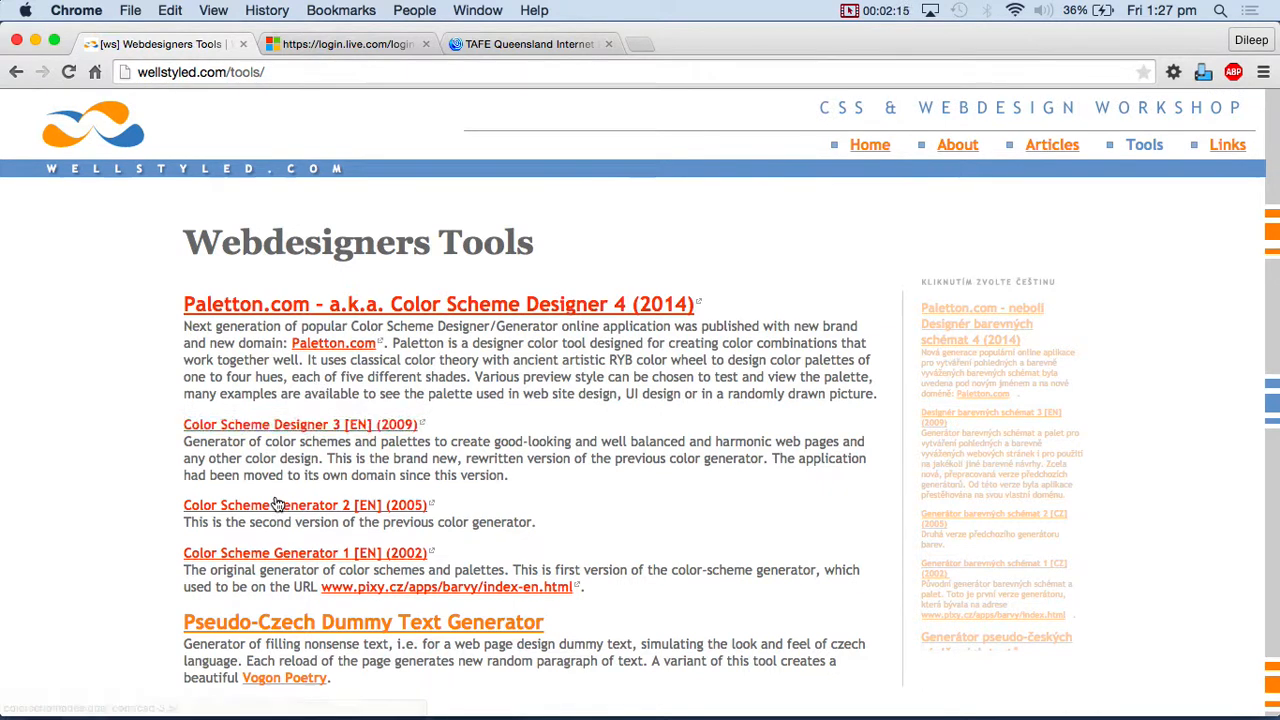
click(335, 429)
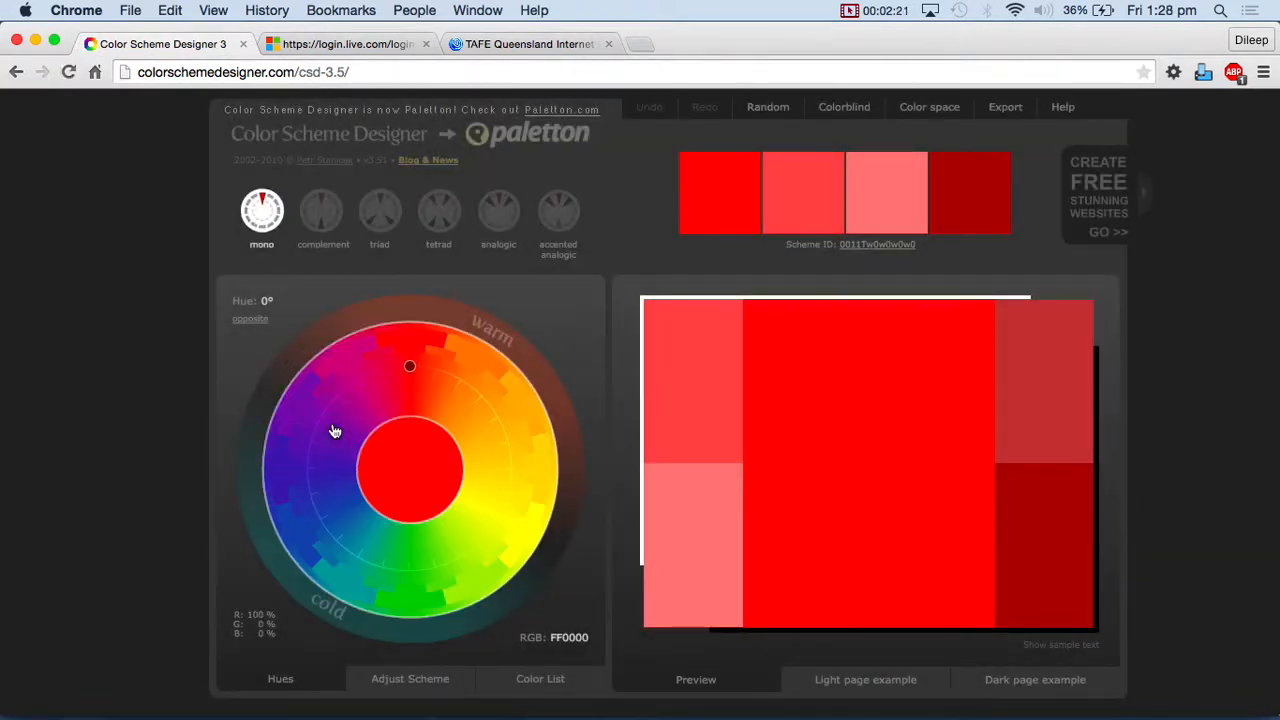
- Set the mono scheme's hue to blue at 262°, then switch over to Photoshop
click(309, 484)
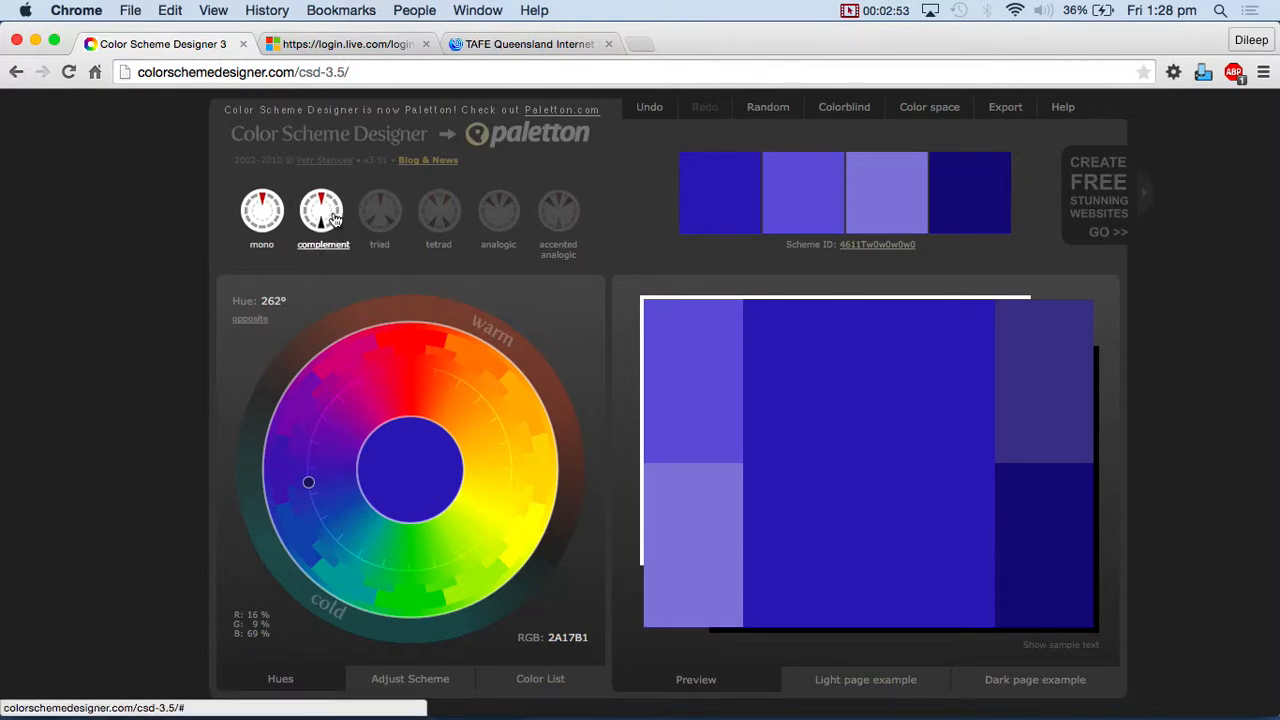
key(super+Tab)
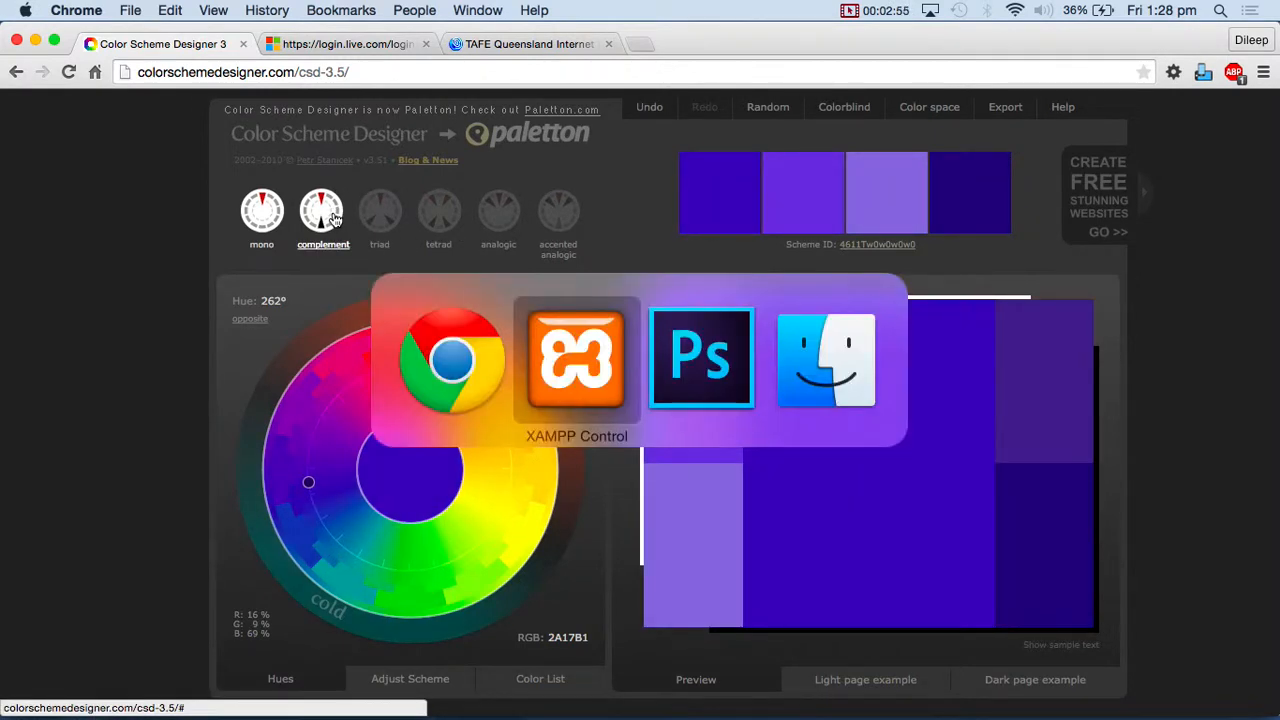
key(super+q)
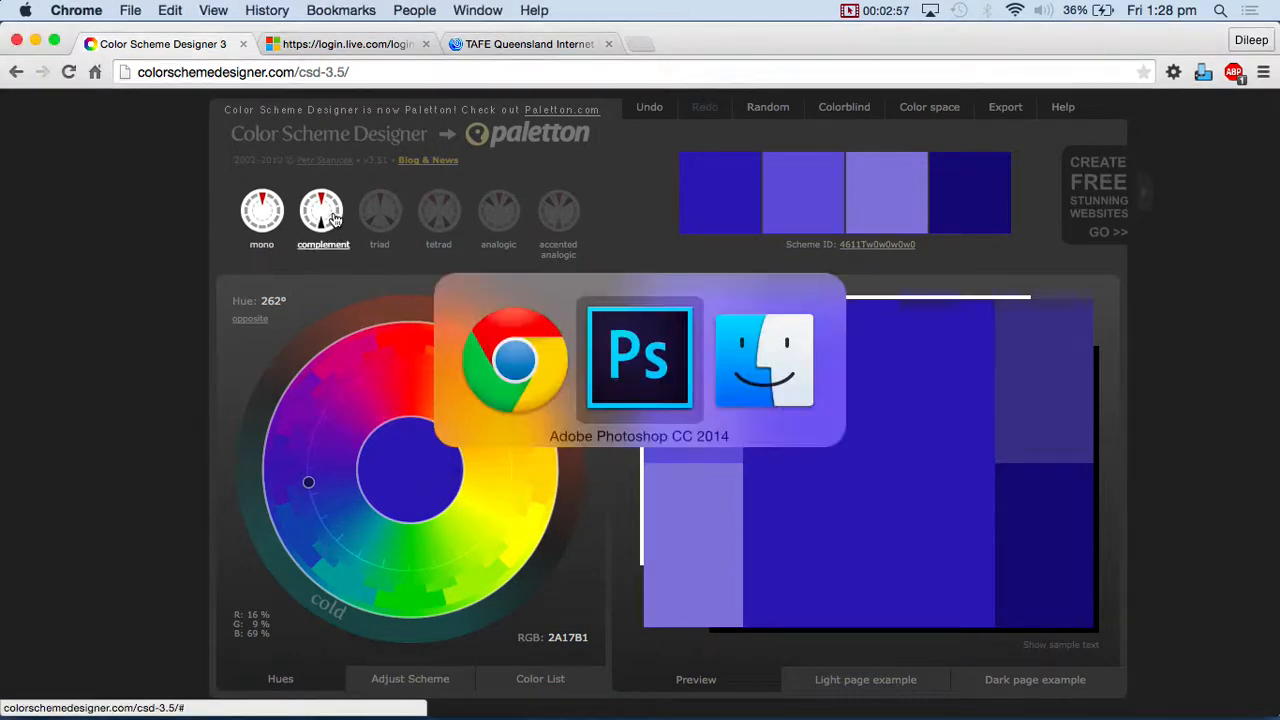
key(super+Tab)
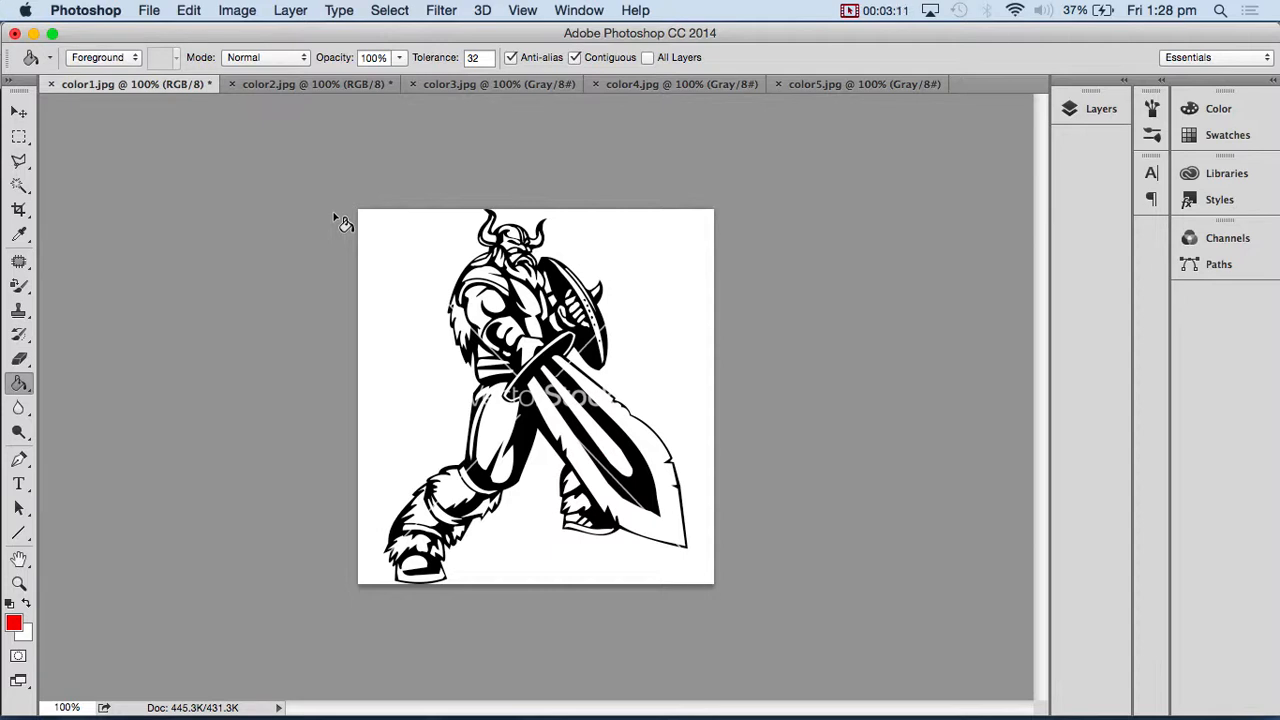
- Back in Color Scheme Designer, try a complementary scheme across several base hues, ending at red 347°
key(super+Tab)
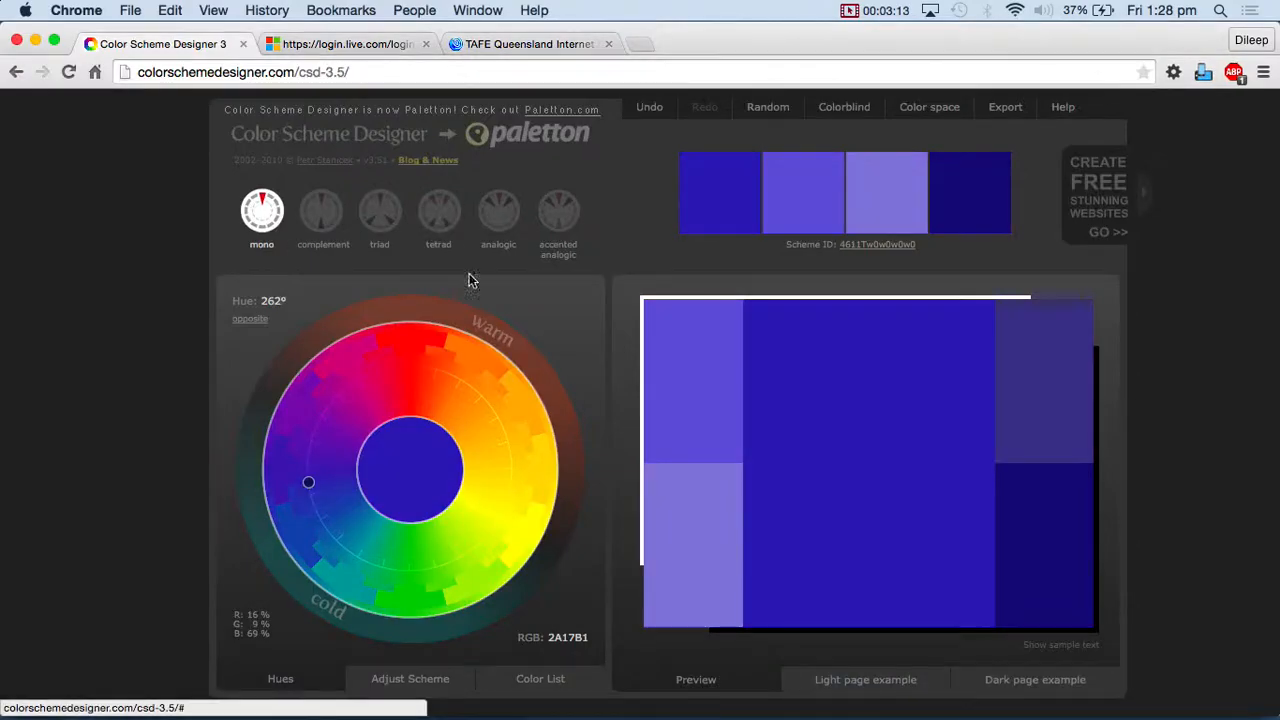
click(320, 208)
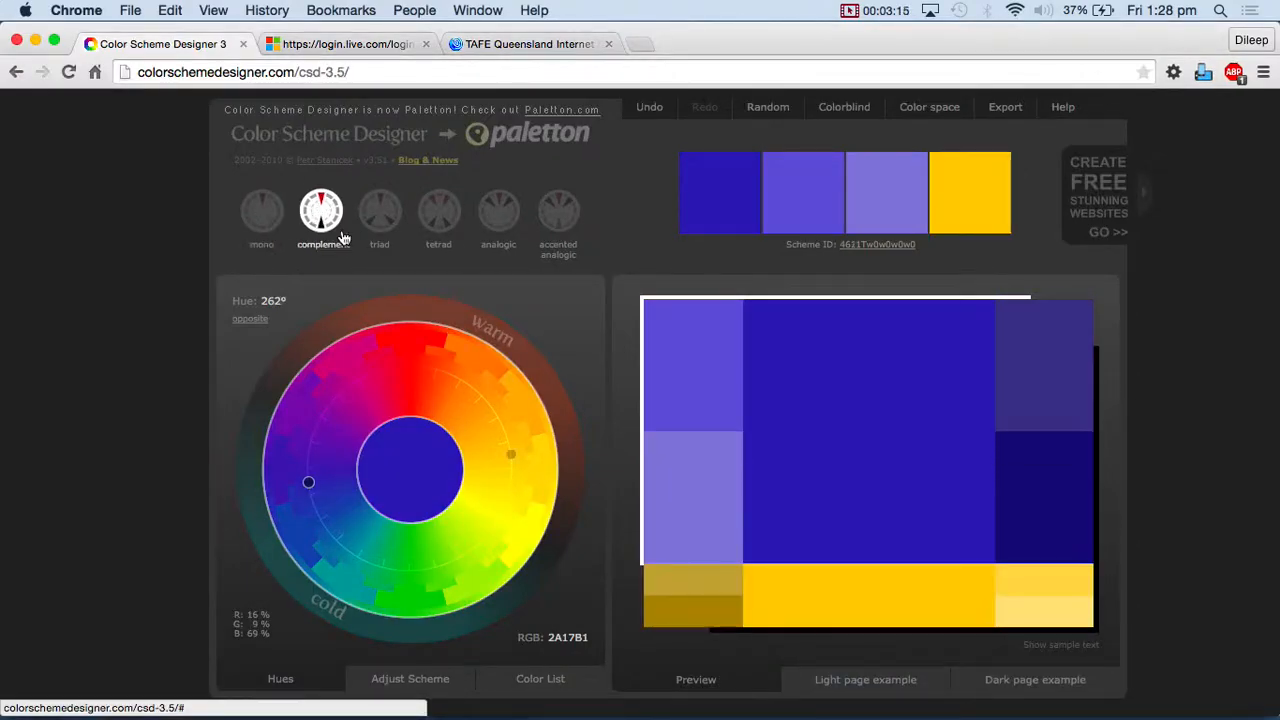
click(475, 368)
drag(475, 368, 487, 476)
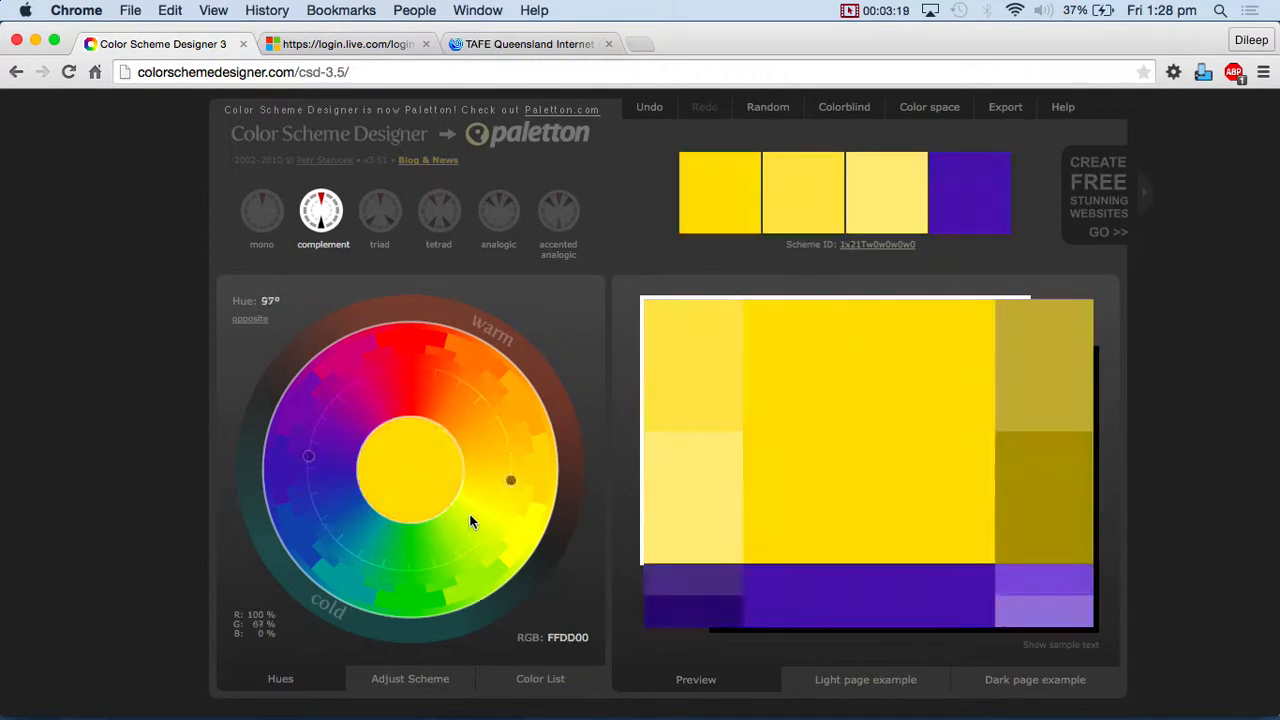
click(410, 580)
click(350, 552)
click(306, 487)
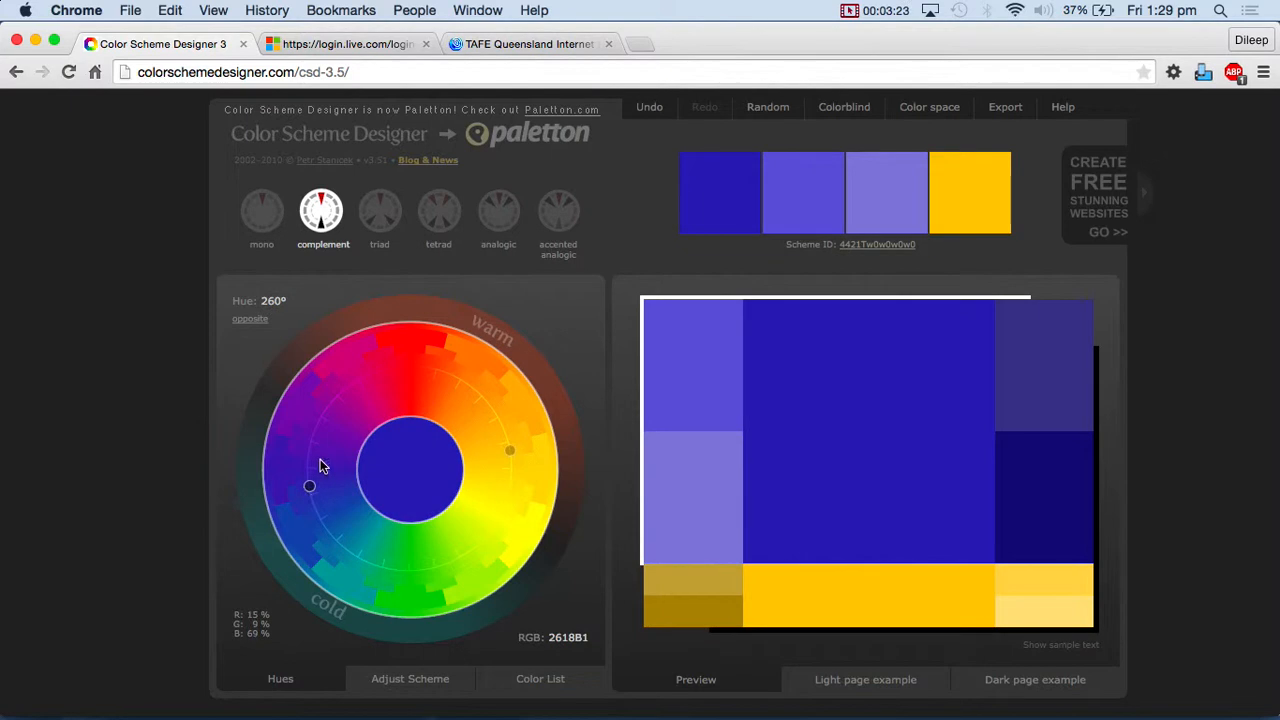
click(387, 372)
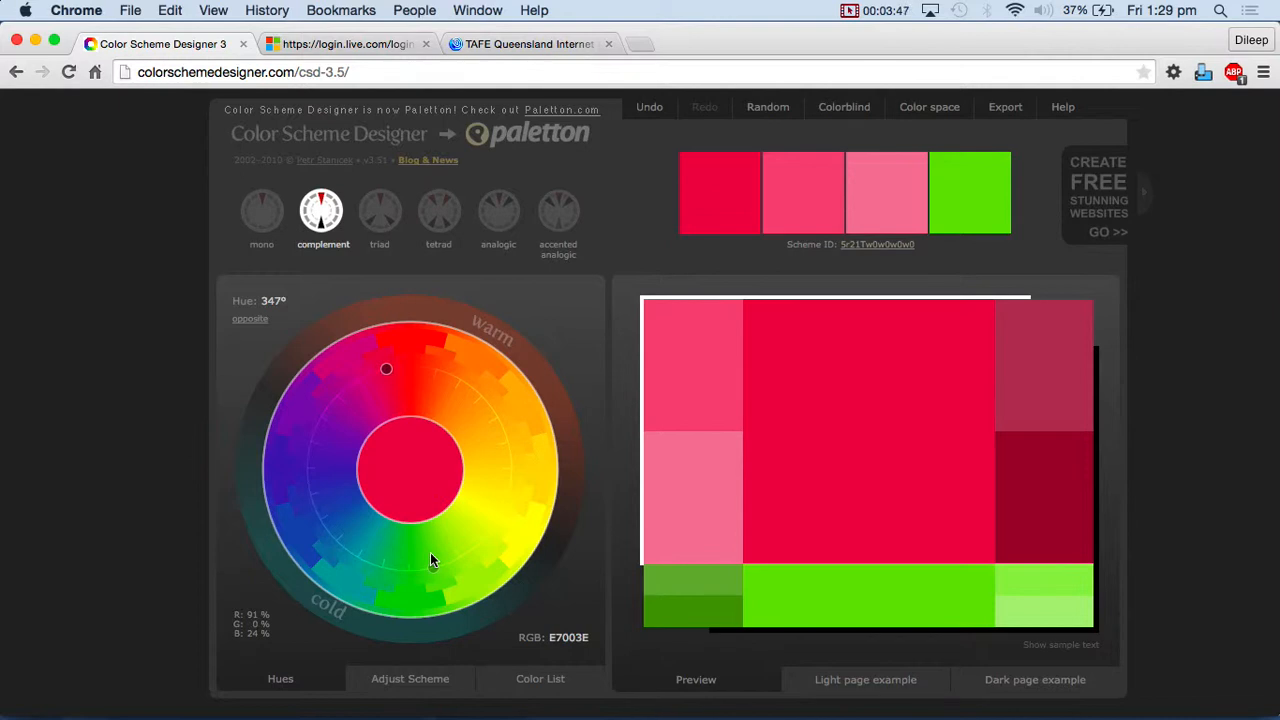
- Reset to mono blue at 253°, then re-add the complement with an orange 43° base hue
click(262, 208)
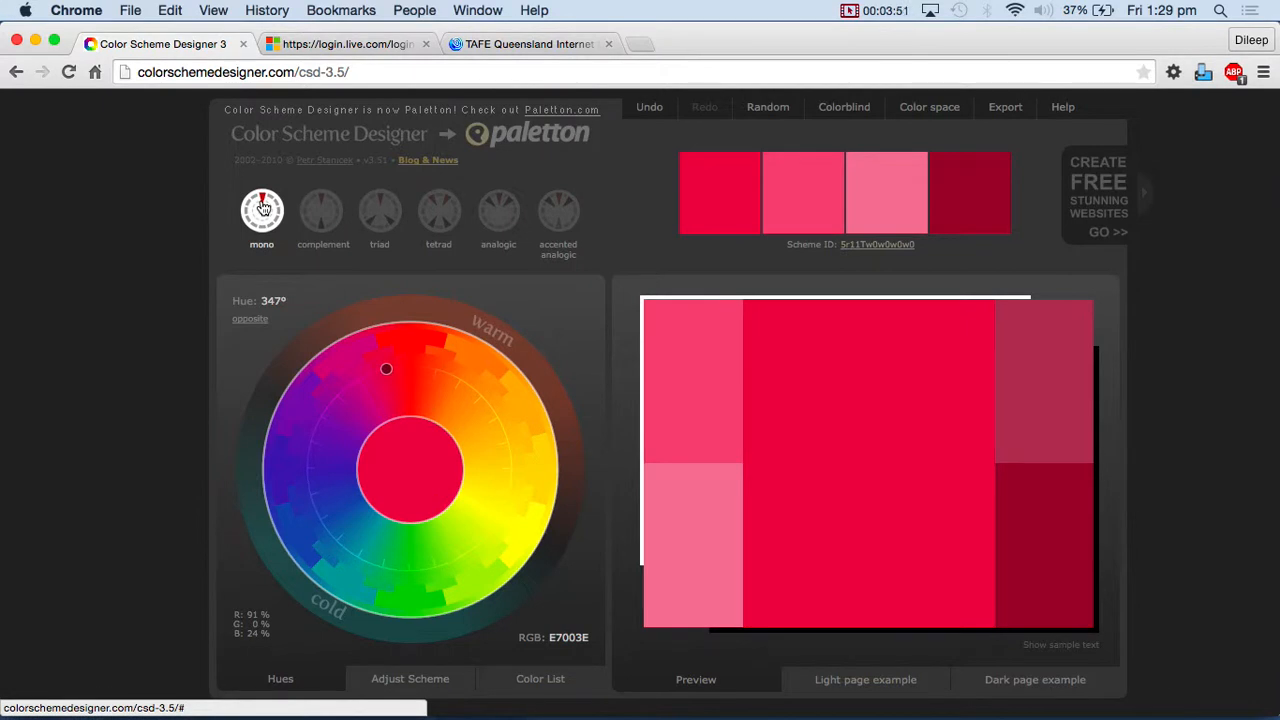
click(314, 495)
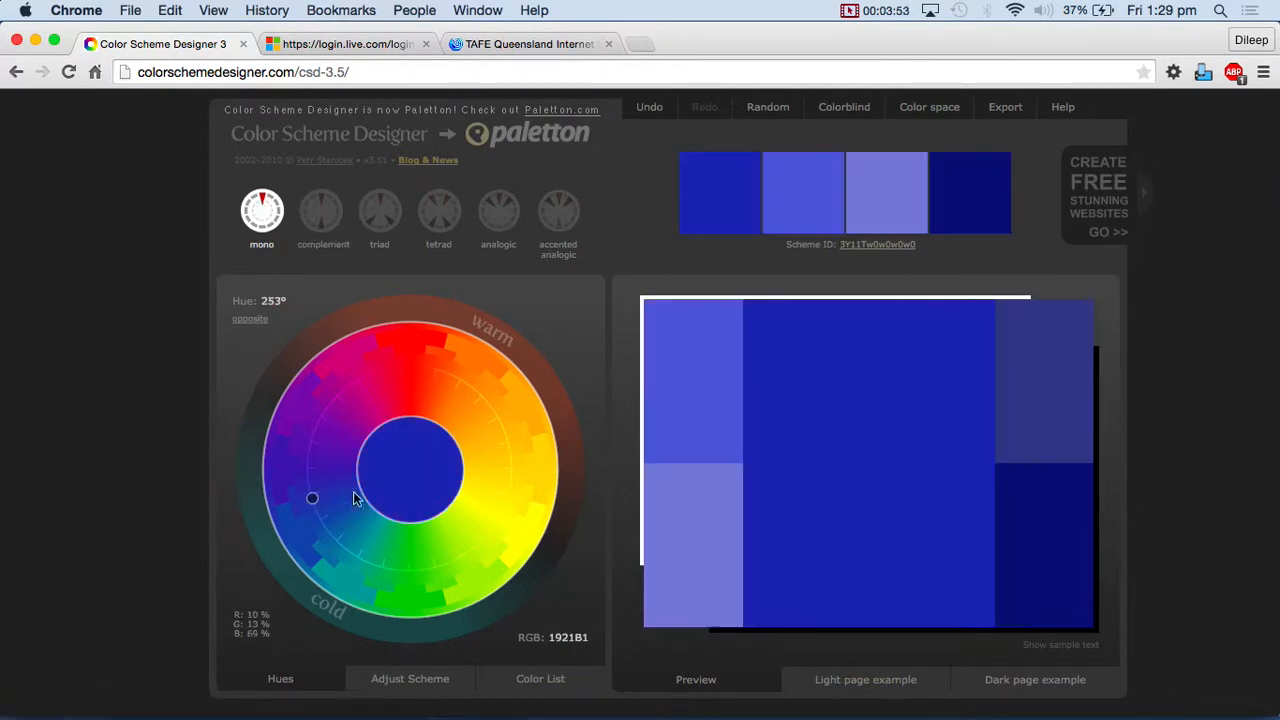
click(320, 210)
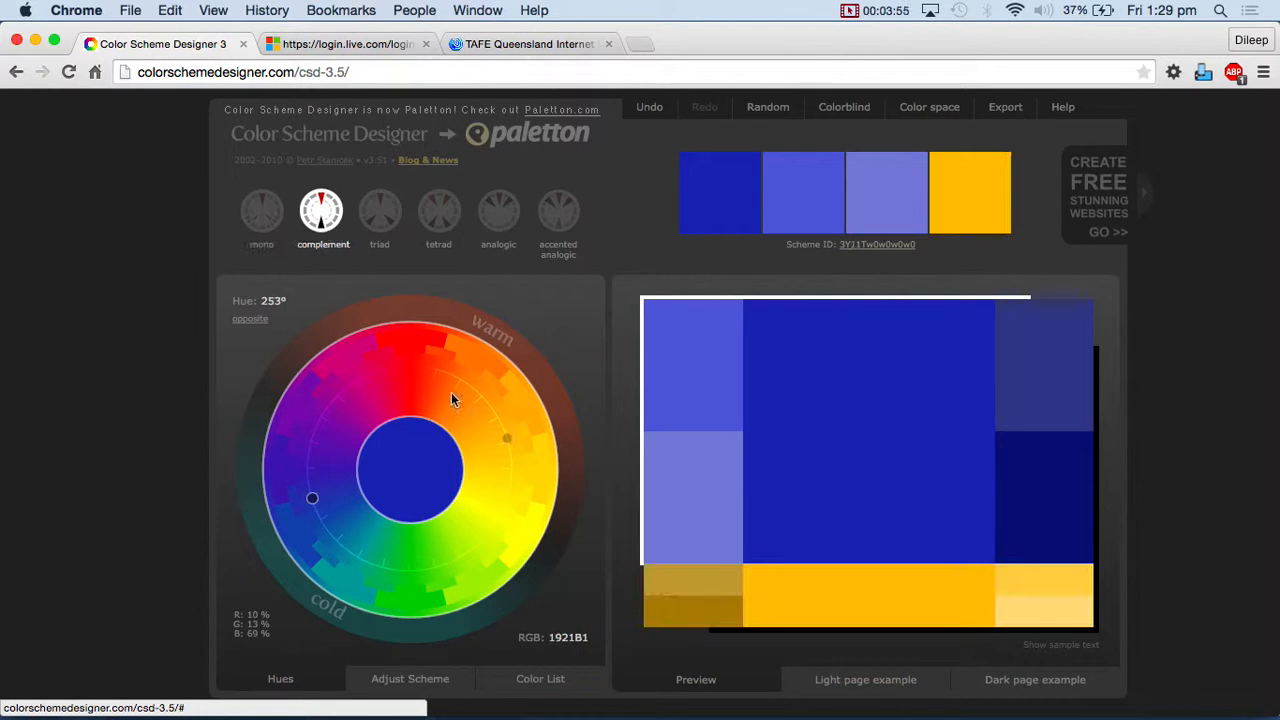
click(454, 428)
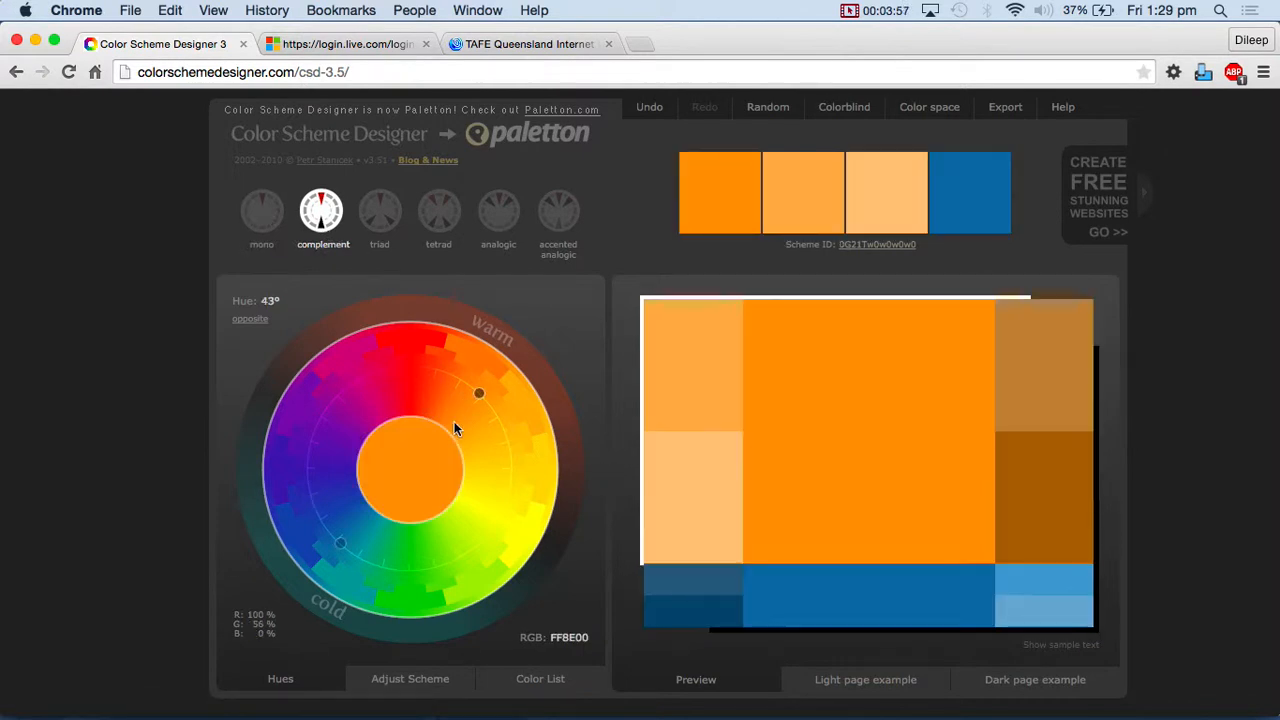
- Lower the scheme's saturation and brightness, adjust its contrast, and return to Photoshop
click(421, 692)
click(363, 482)
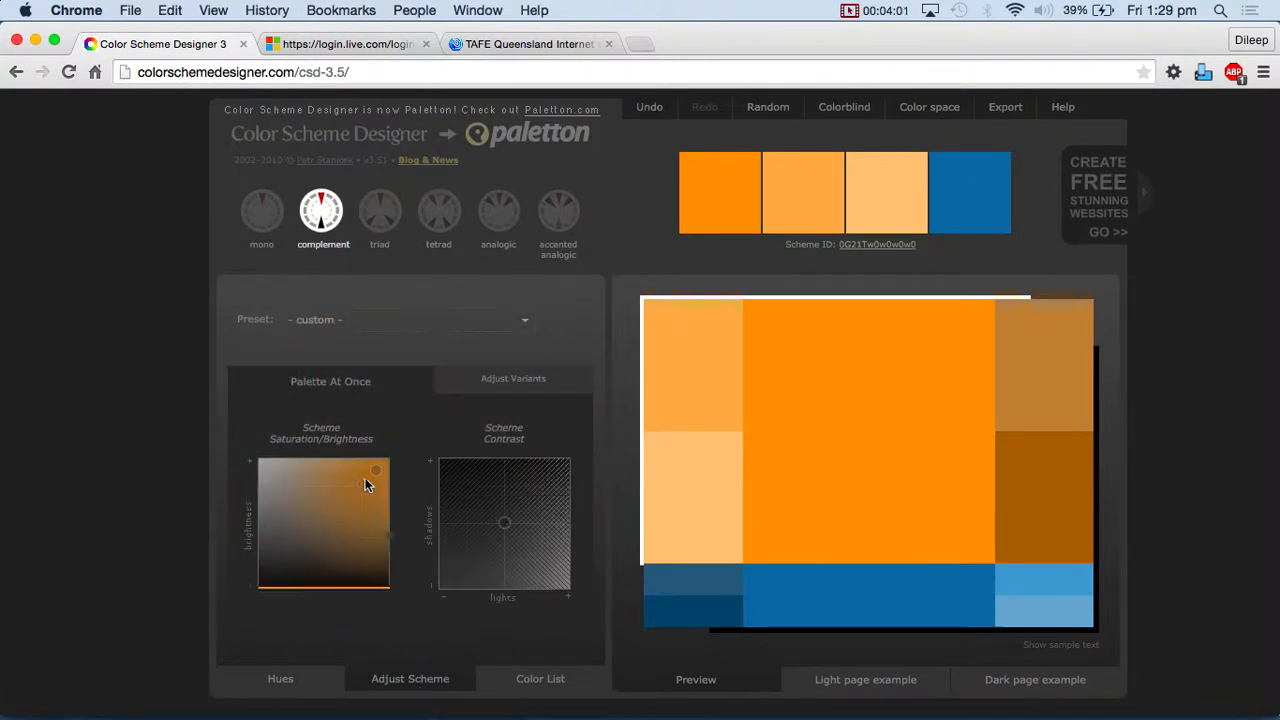
drag(481, 474, 462, 477)
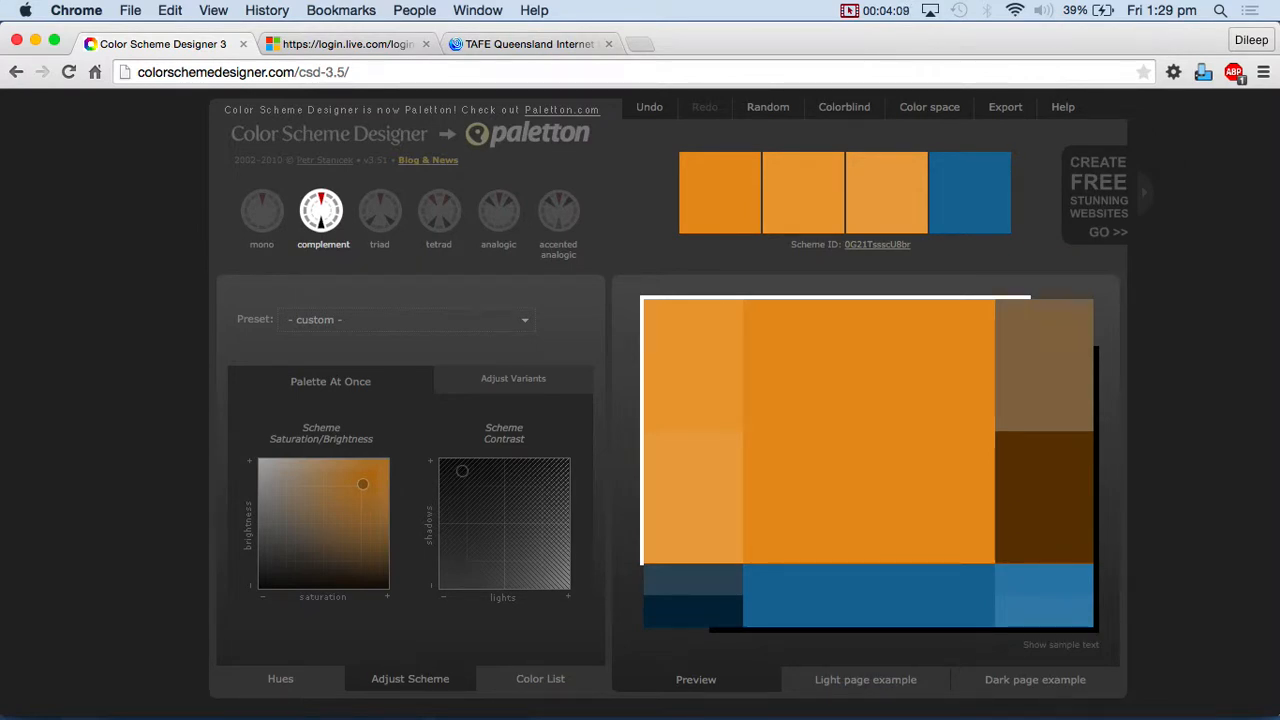
key(super+Tab)
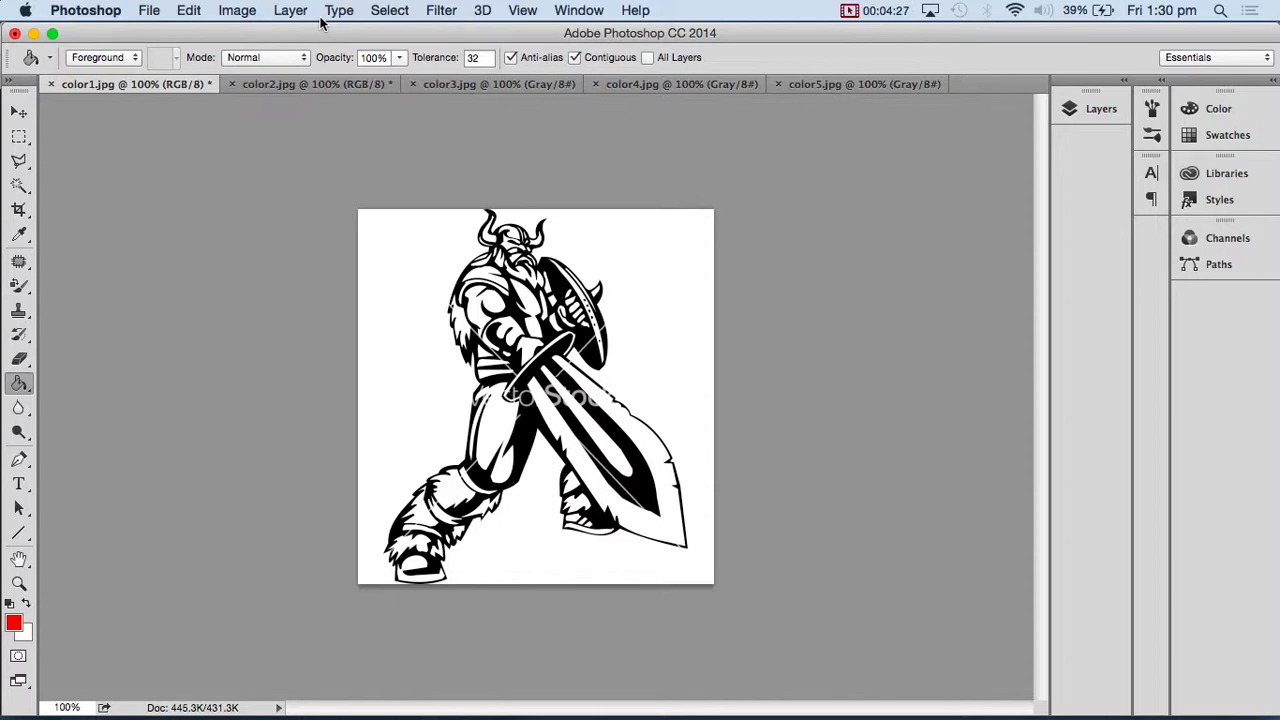
- Regroup Layers with the brush panels, detach Character/Paragraph, collapse the dock to icons, and show Layers
click(1071, 111)
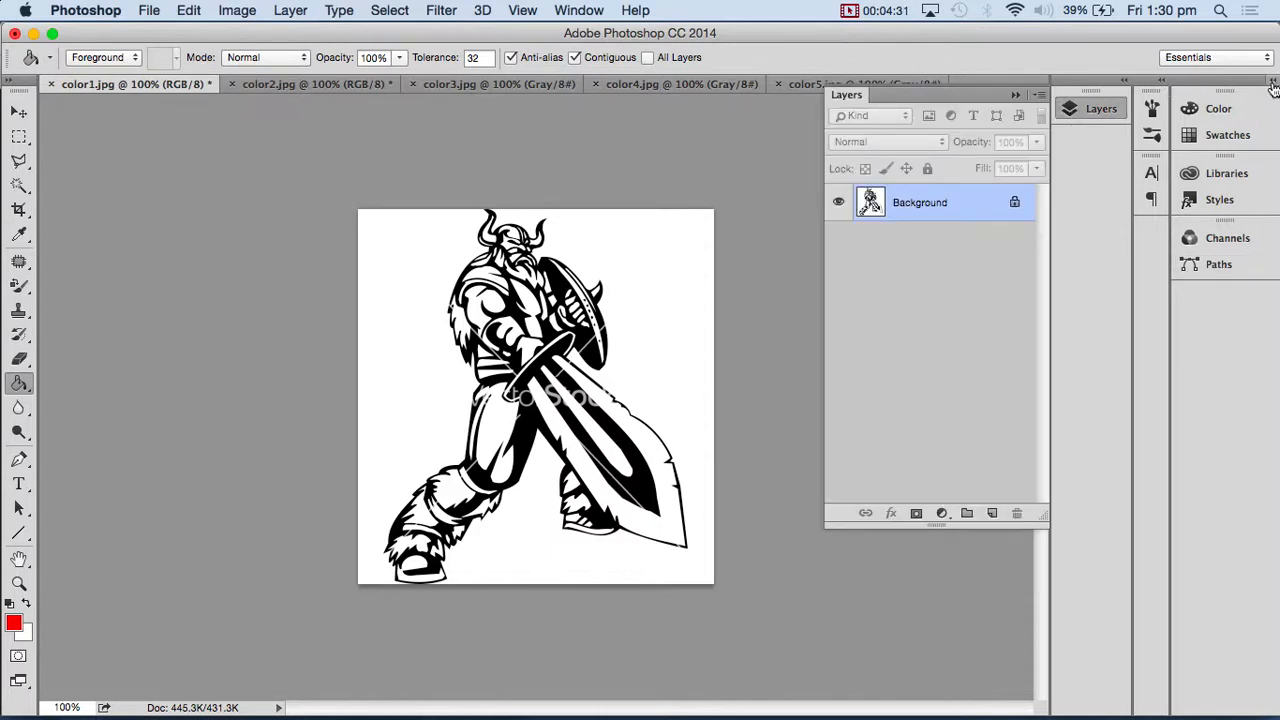
drag(1095, 104, 1240, 302)
drag(1149, 90, 1248, 360)
mouse_move(1149, 100)
mouse_down()
mouse_move(1258, 466)
mouse_move(1226, 452)
mouse_move(1245, 388)
mouse_up()
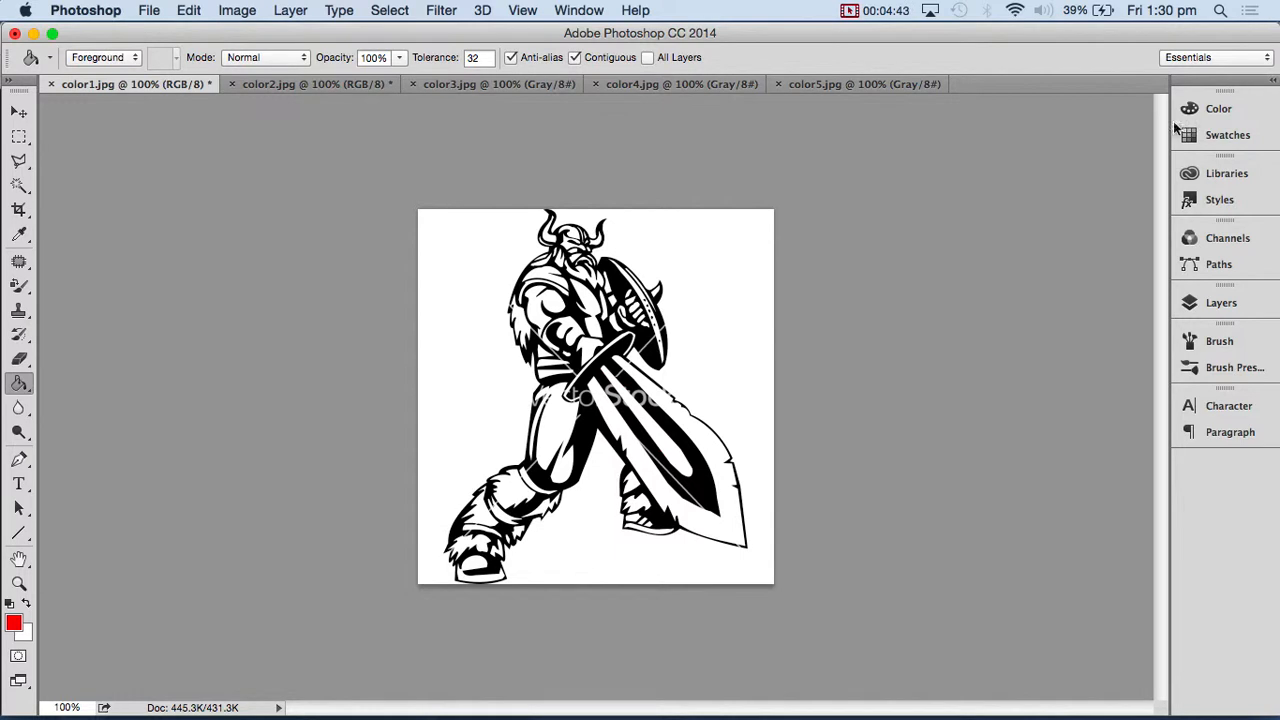
drag(1172, 127, 1274, 122)
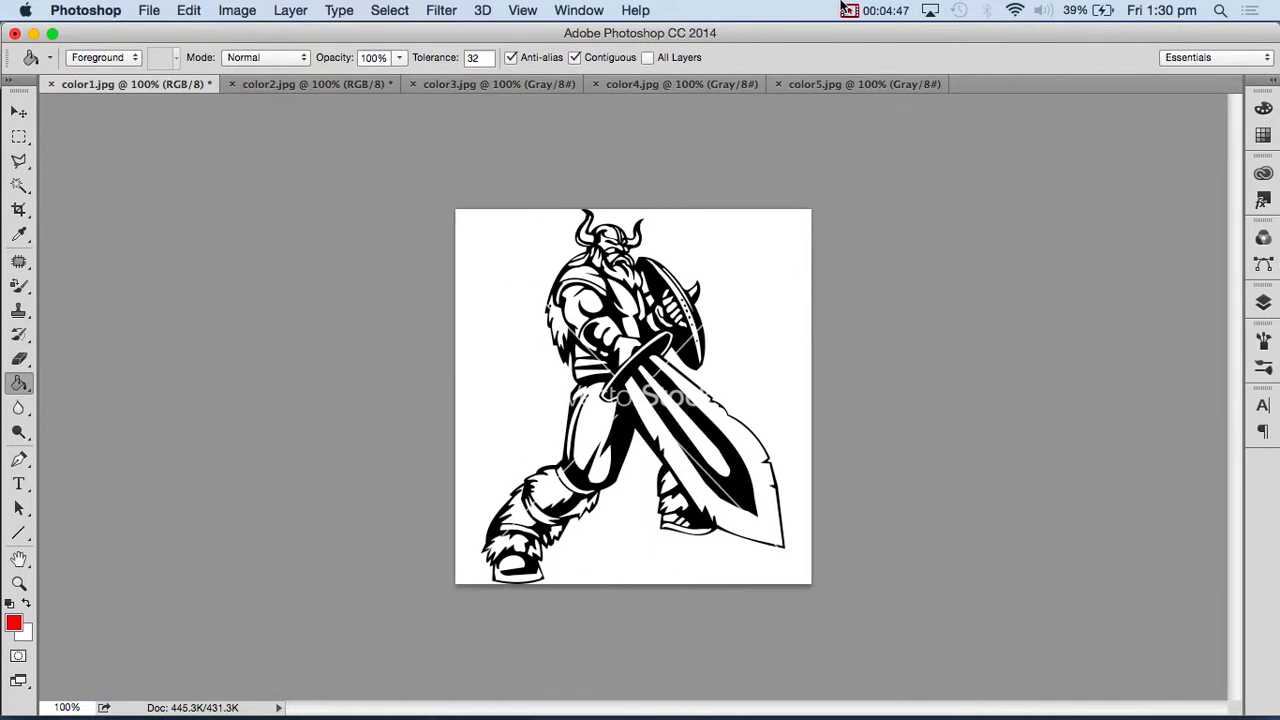
click(1263, 302)
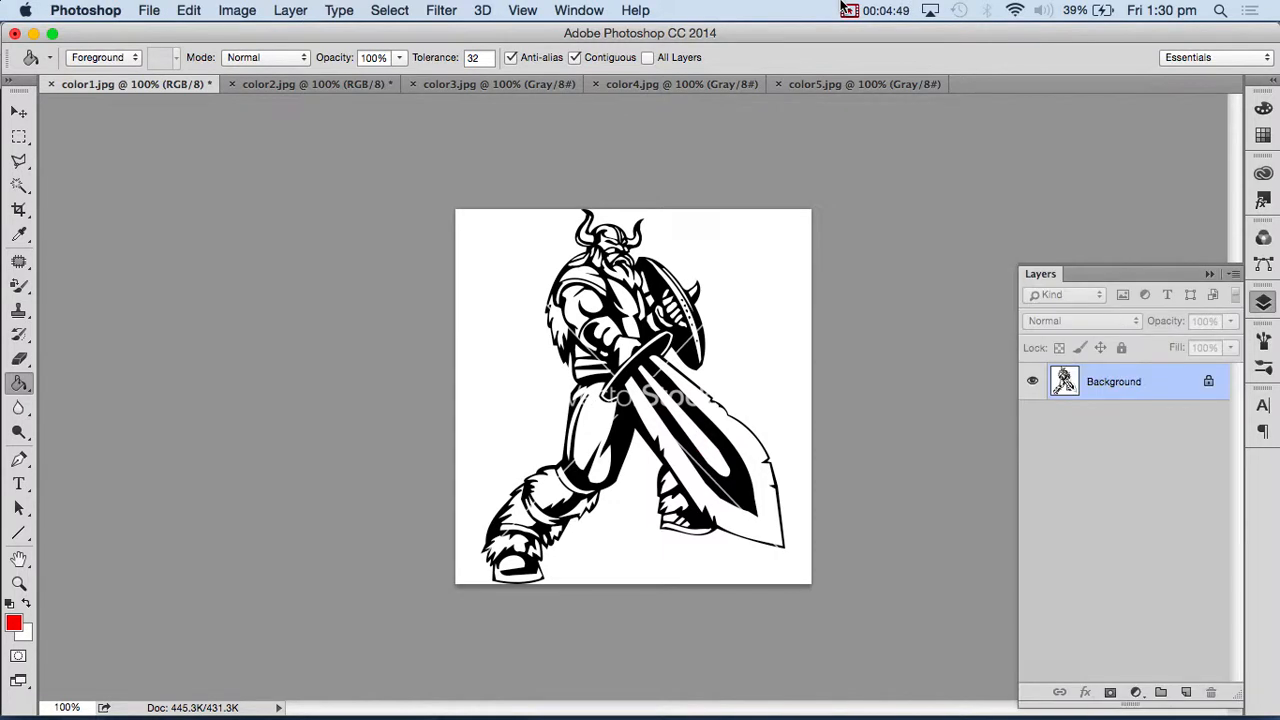
- Add Layer 1, unlock the Background as Layer 0, and place Layer 1 beneath it
click(1186, 692)
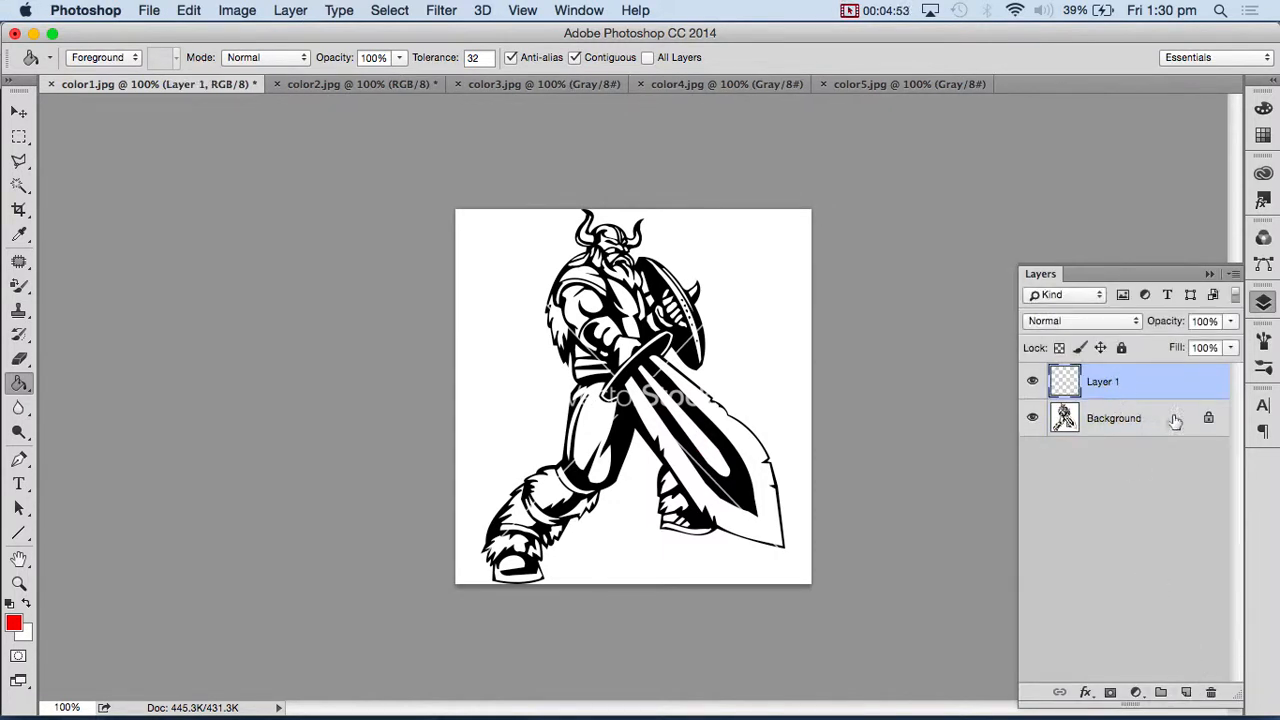
drag(1130, 390, 1129, 449)
double_click(1135, 423)
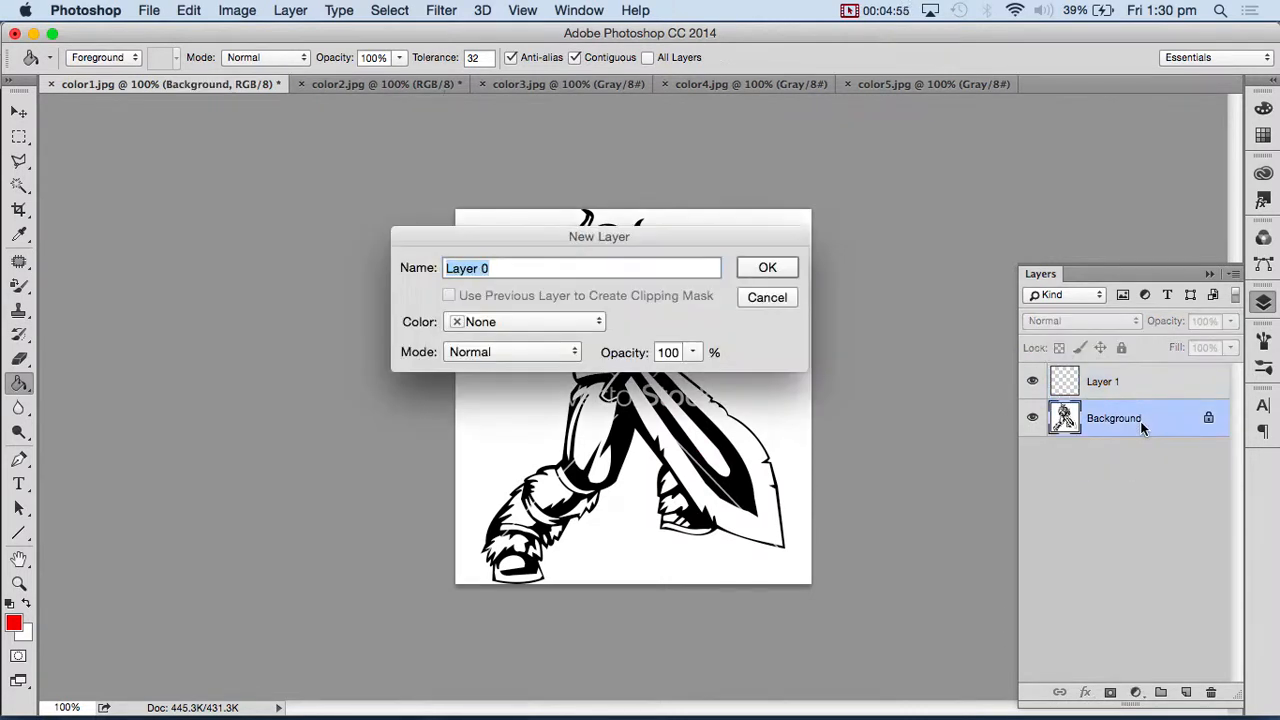
click(793, 273)
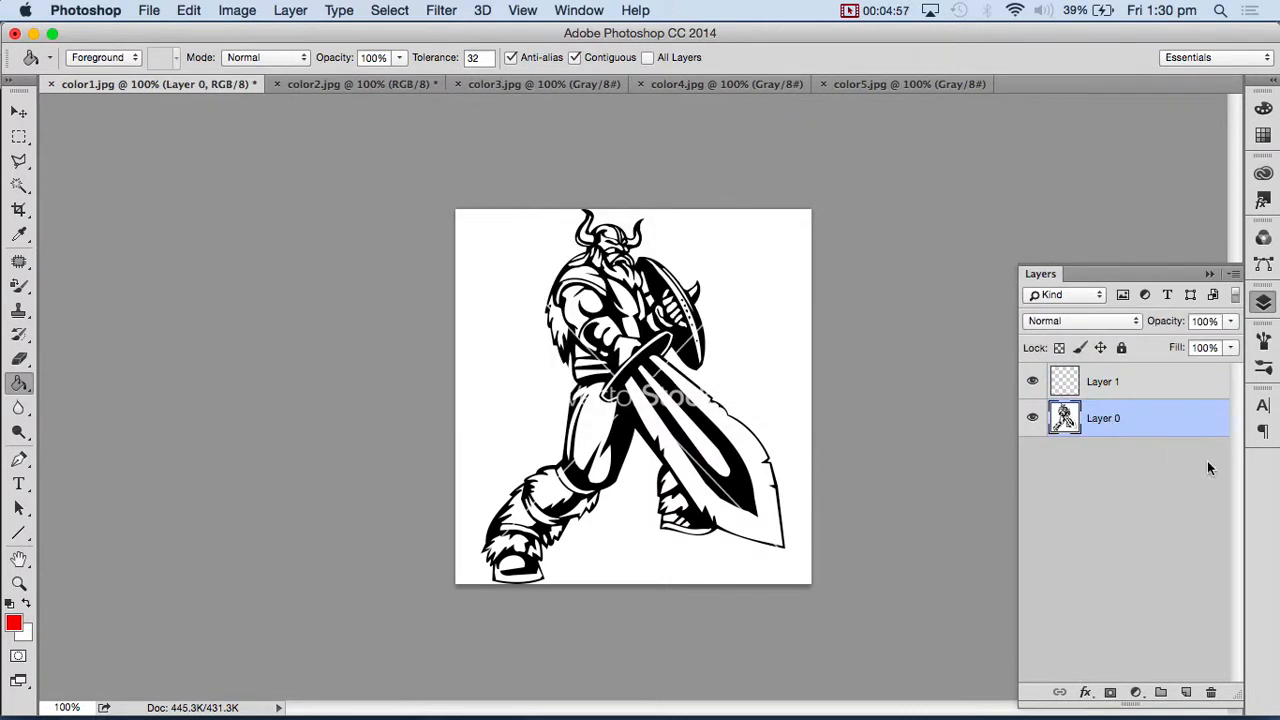
drag(1147, 388, 1142, 445)
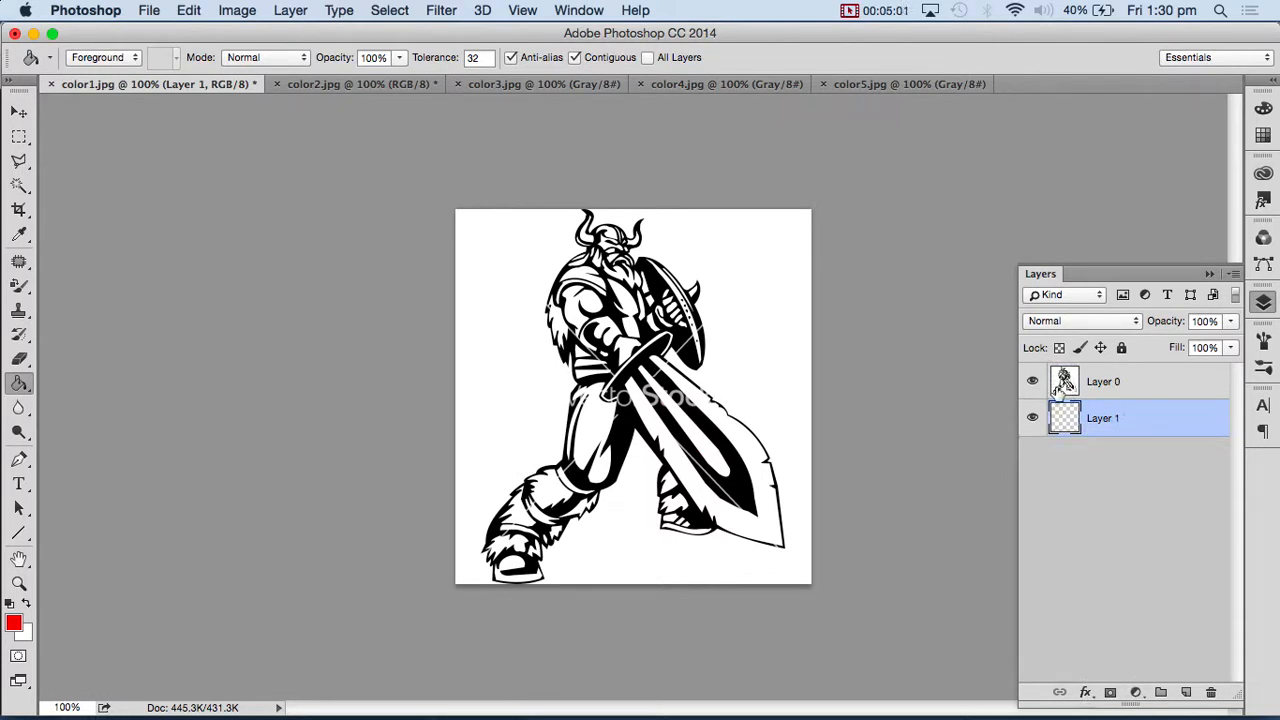
click(1033, 381)
click(1033, 381)
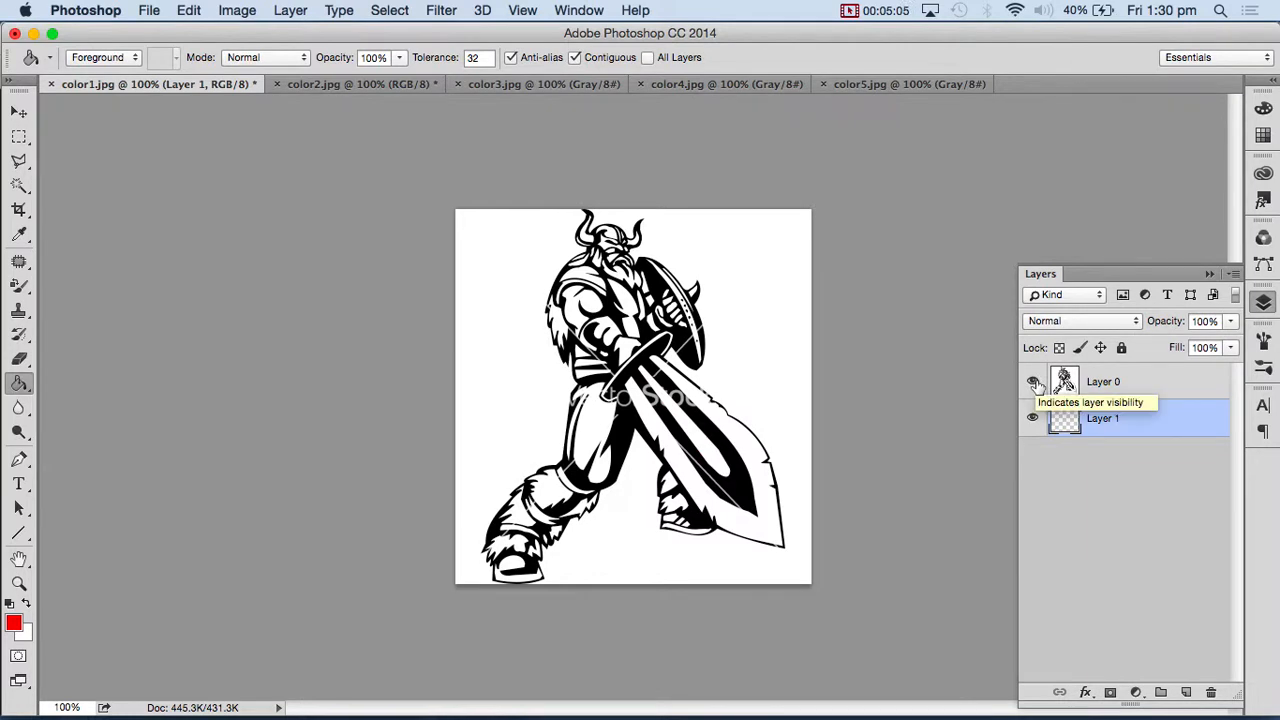
- Glance at the colour mode options, then bring up the Image menu
click(238, 11)
mouse_move(260, 33)
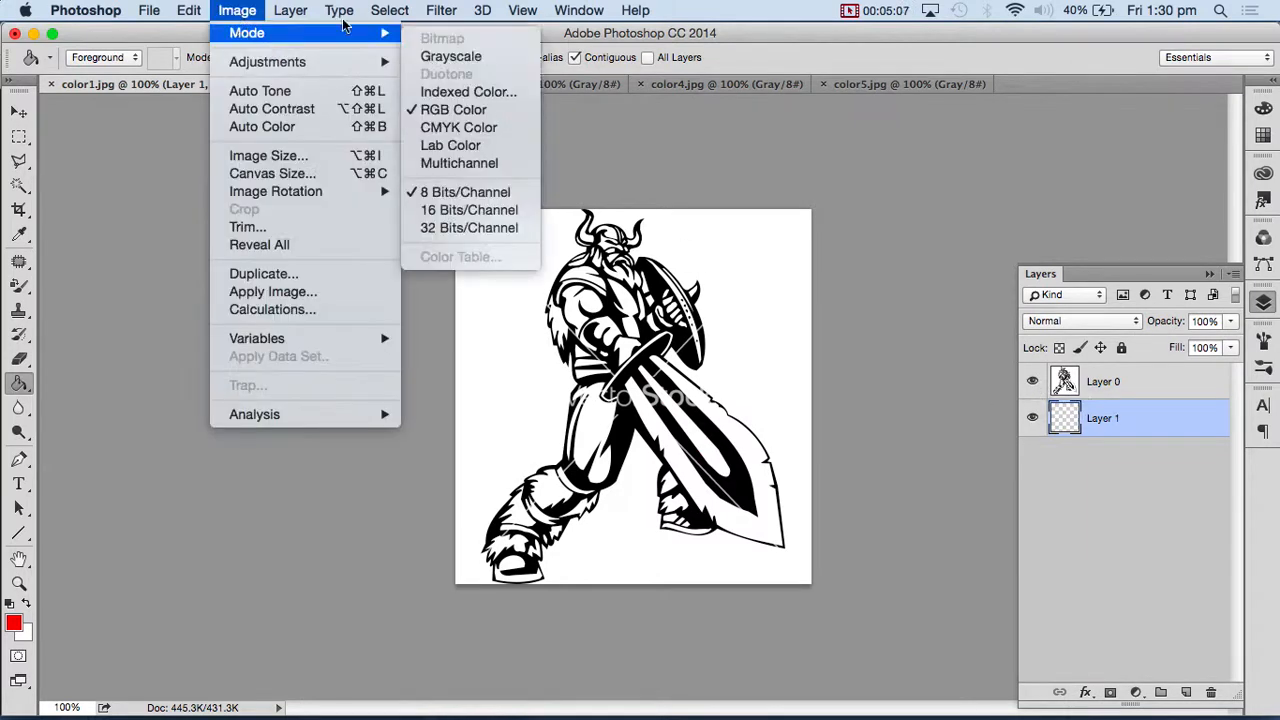
click(1130, 504)
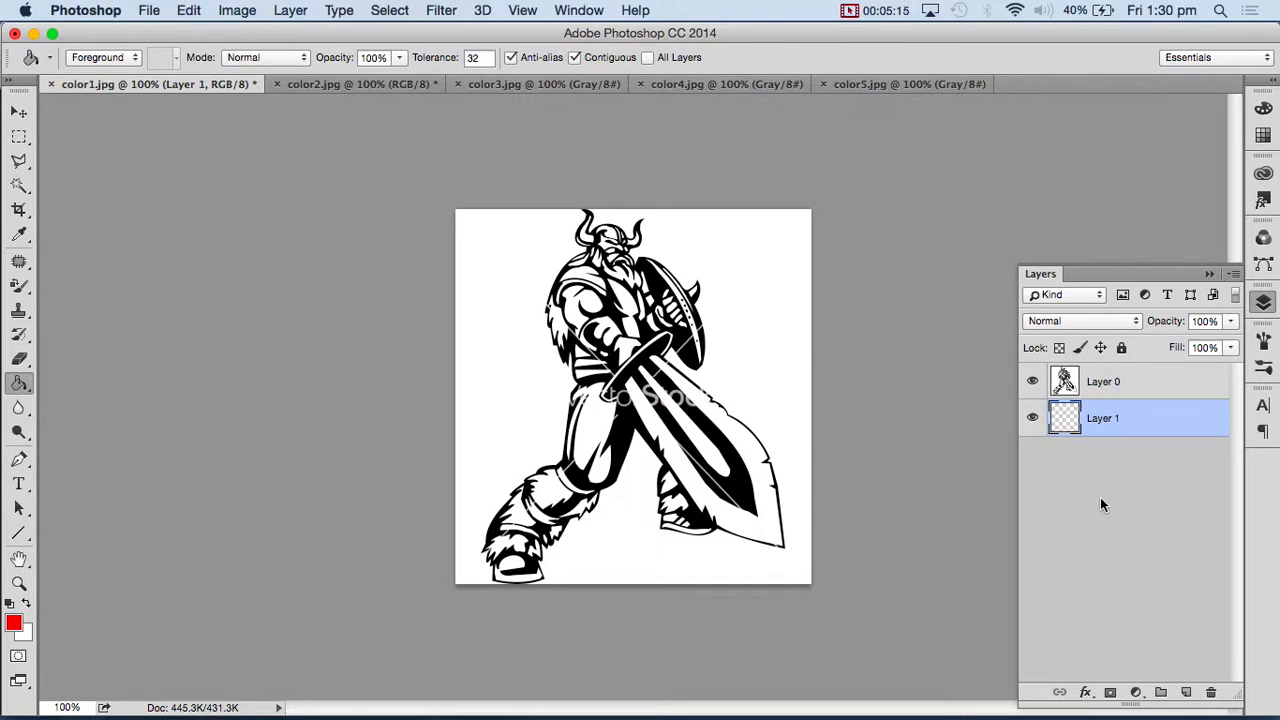
click(237, 10)
mouse_move(290, 10)
mouse_move(237, 10)
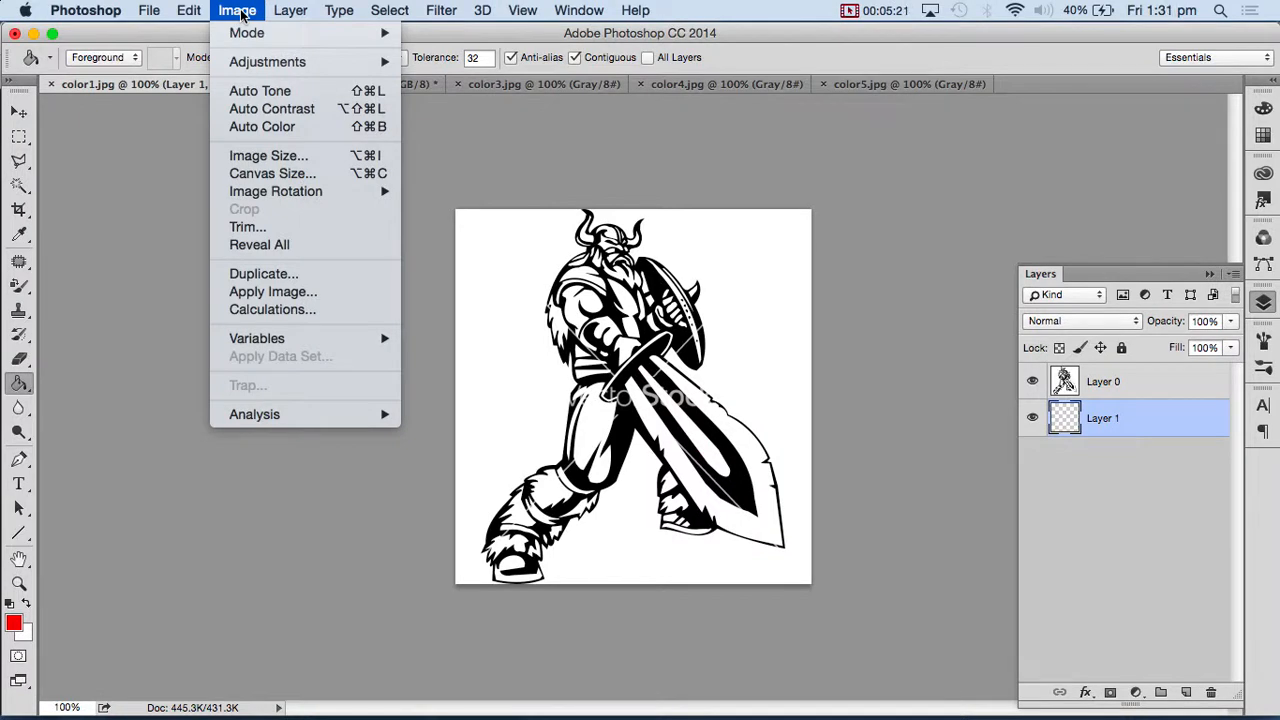
- Enlarge the canvas to 600 × 600 pixels via Canvas Size
click(273, 173)
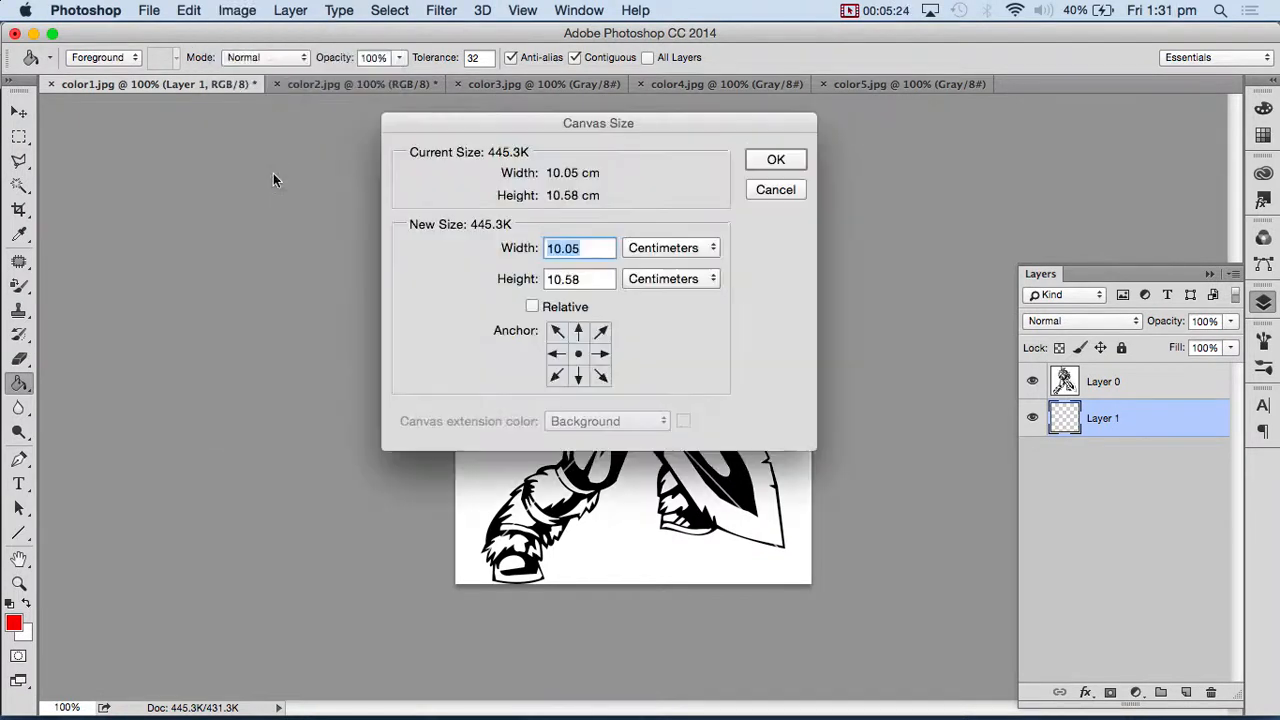
click(712, 250)
click(661, 218)
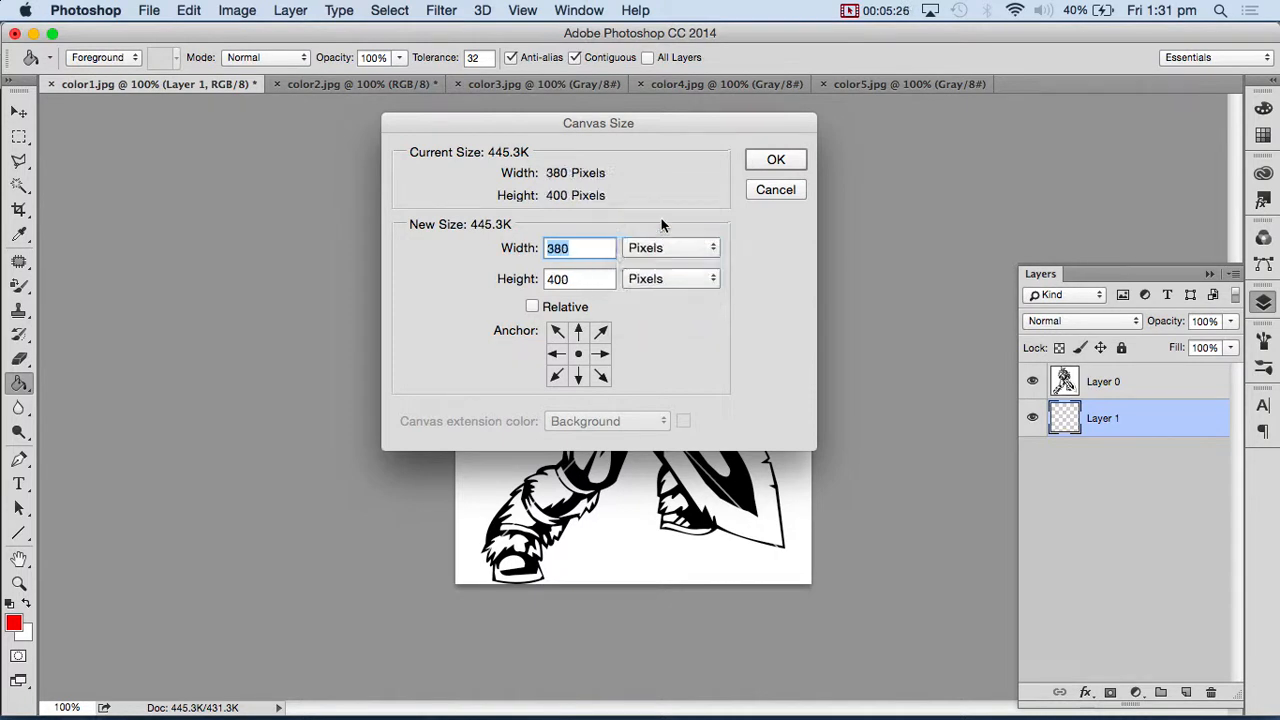
double_click(598, 246)
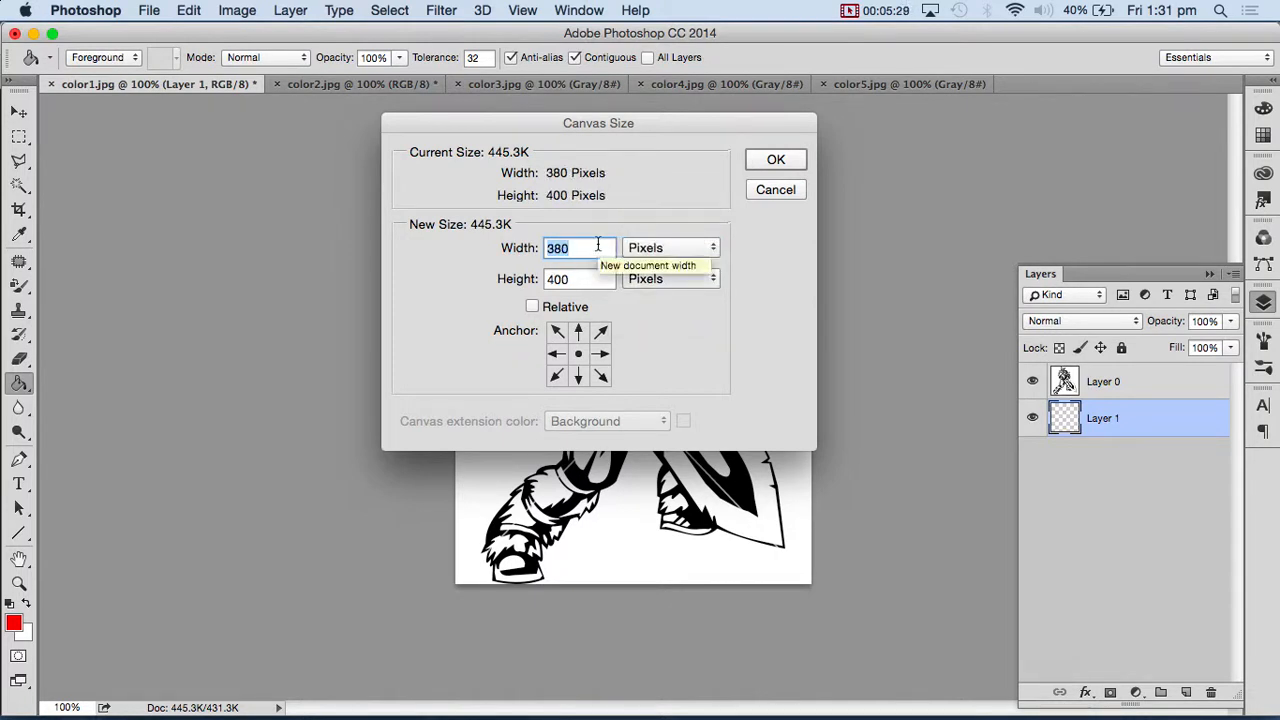
text(600)
key(Tab)
text(600)
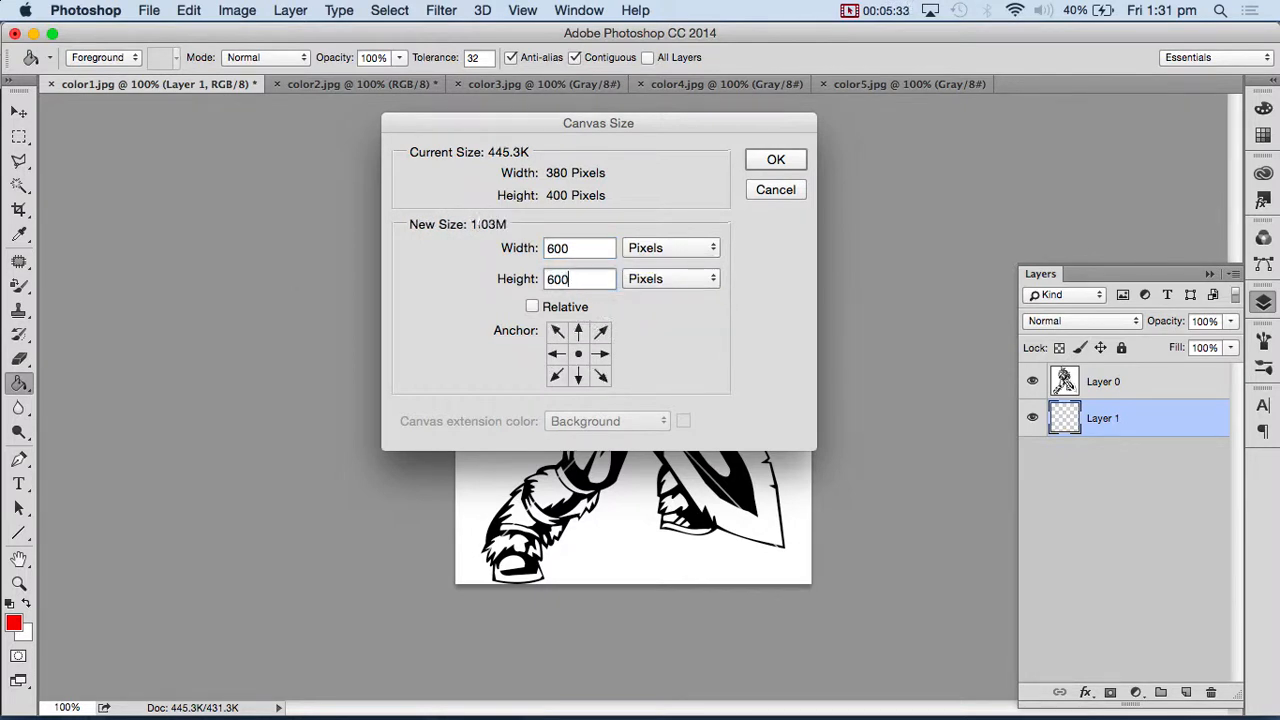
key(Return)
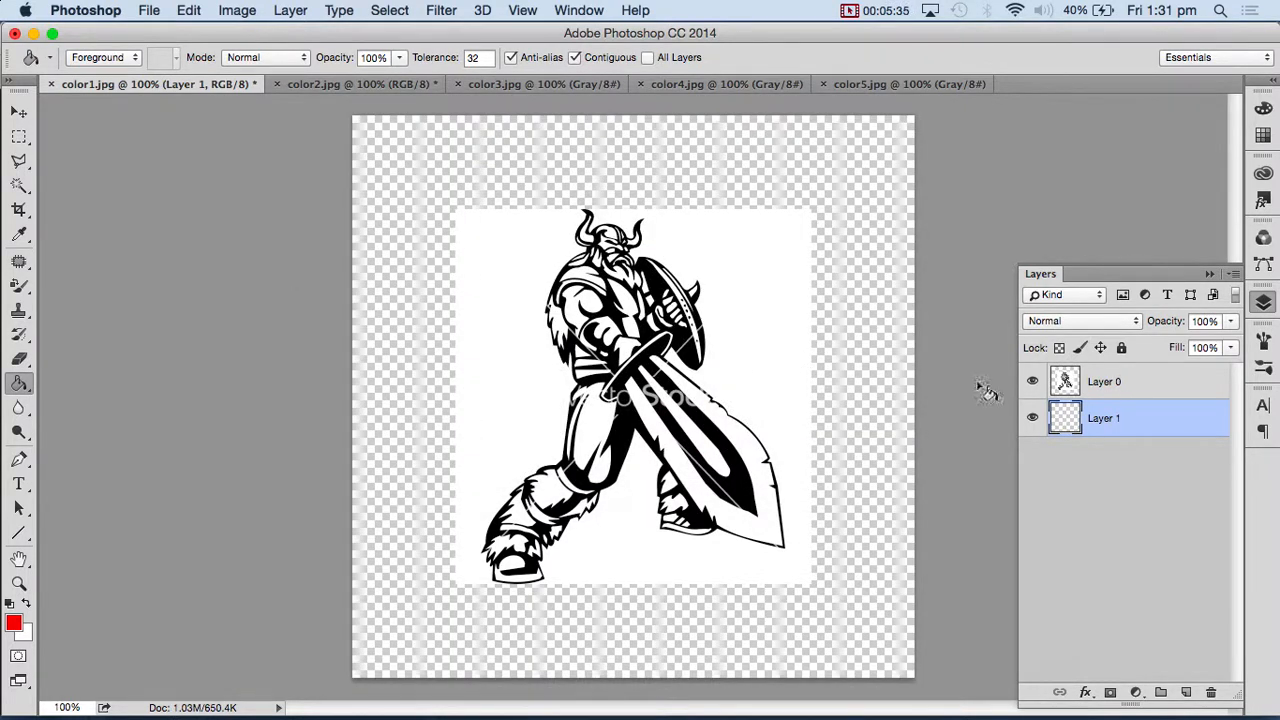
- Move Layer 0's viking down near the bottom of the 600 × 600 canvas
click(1114, 380)
key(v)
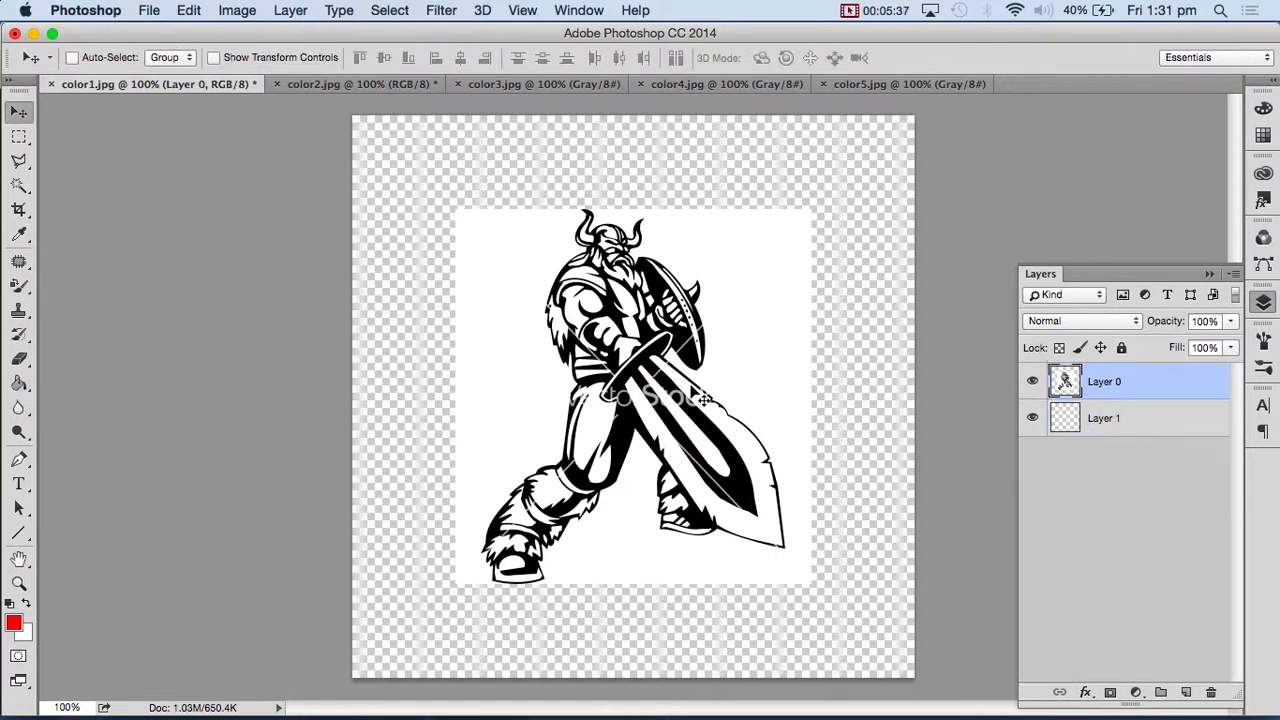
drag(737, 384, 740, 448)
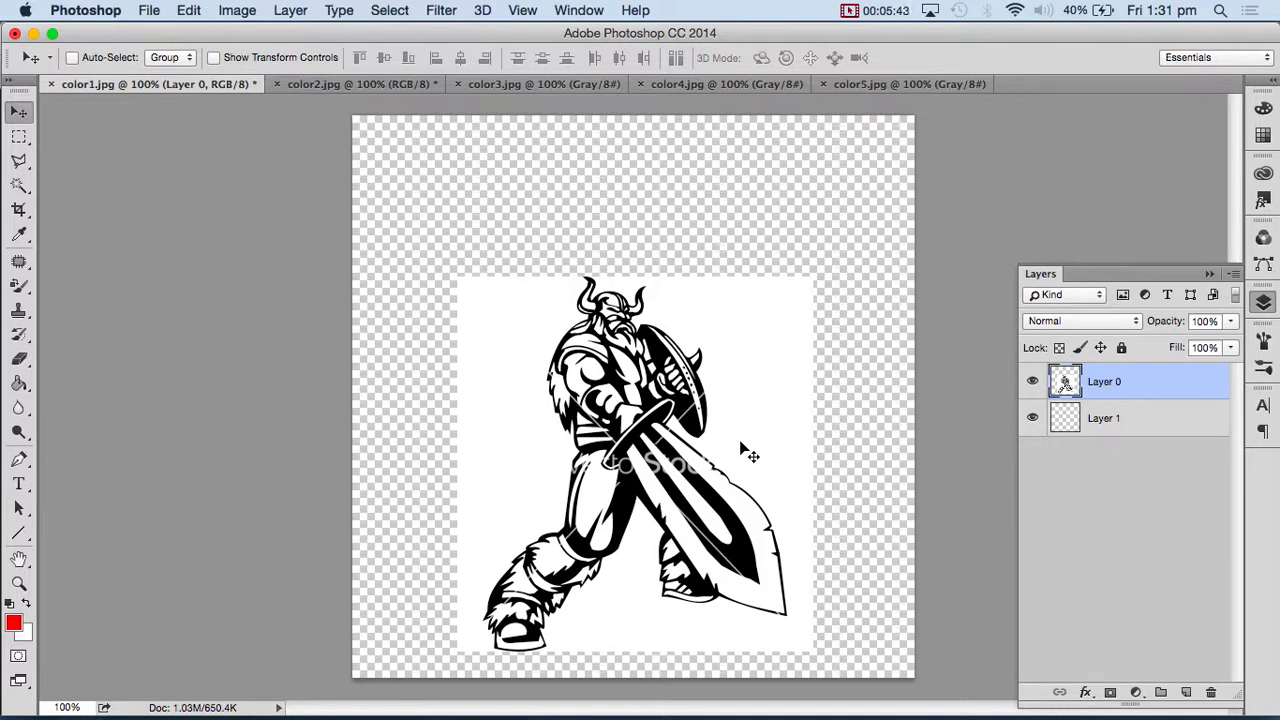
mouse_move(741, 446)
mouse_down()
mouse_move(766, 437)
mouse_move(736, 457)
mouse_up()
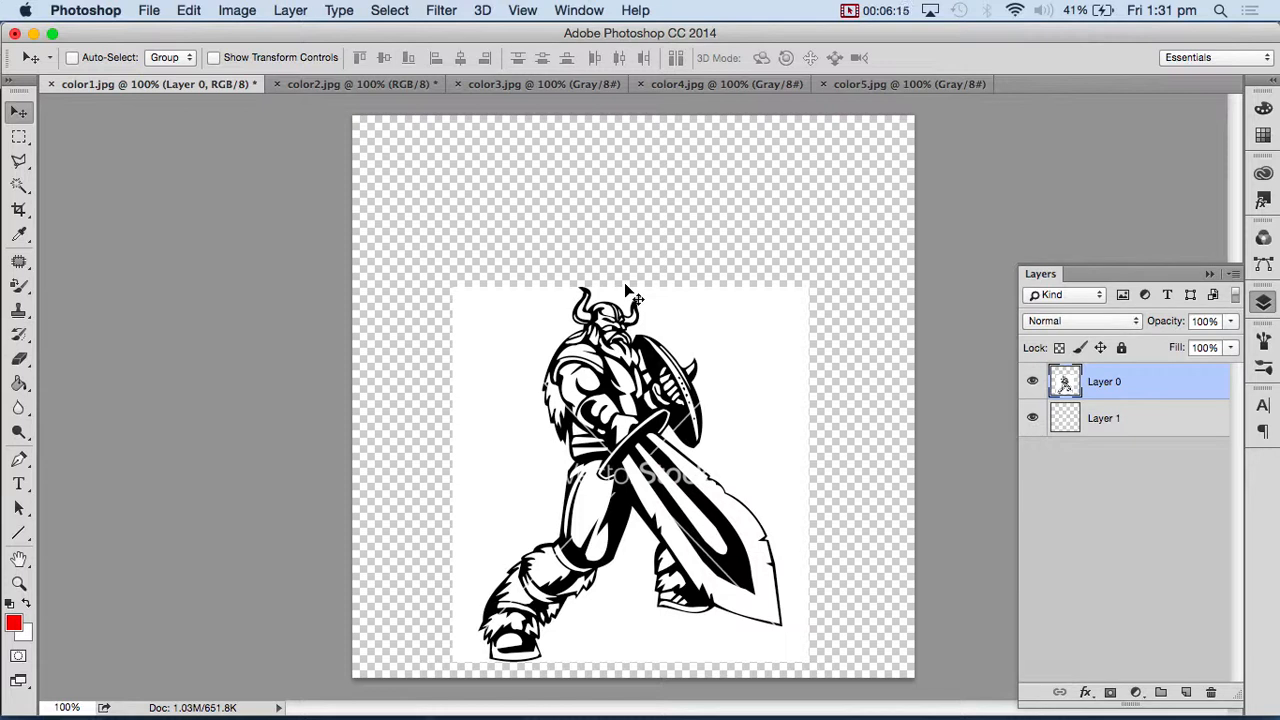
key(super+Tab)
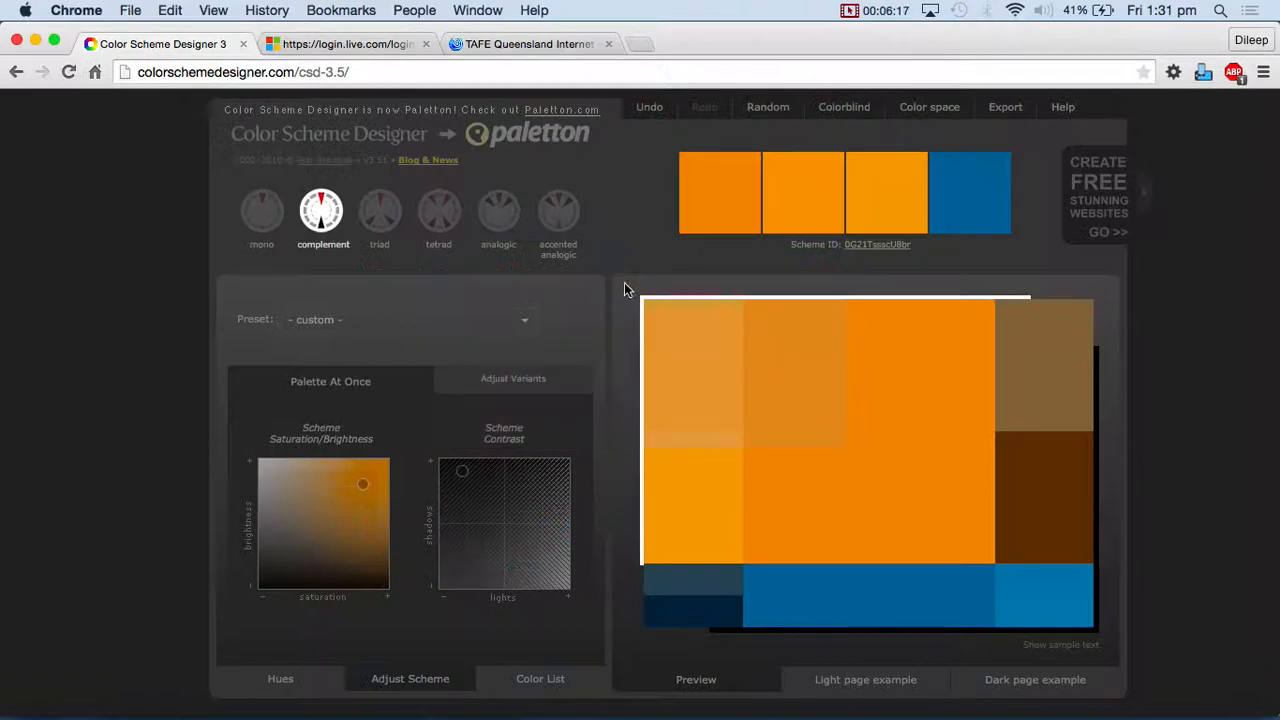
click(641, 45)
text(rule of thirds)
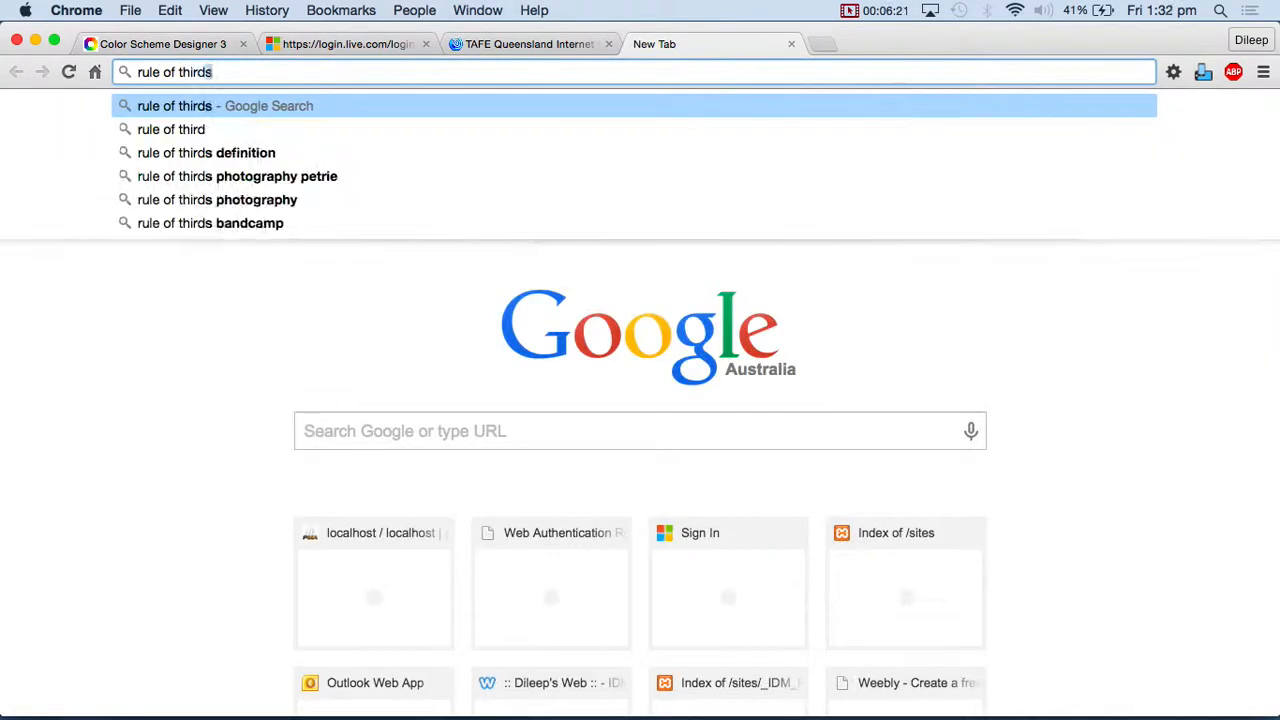
key(Return)
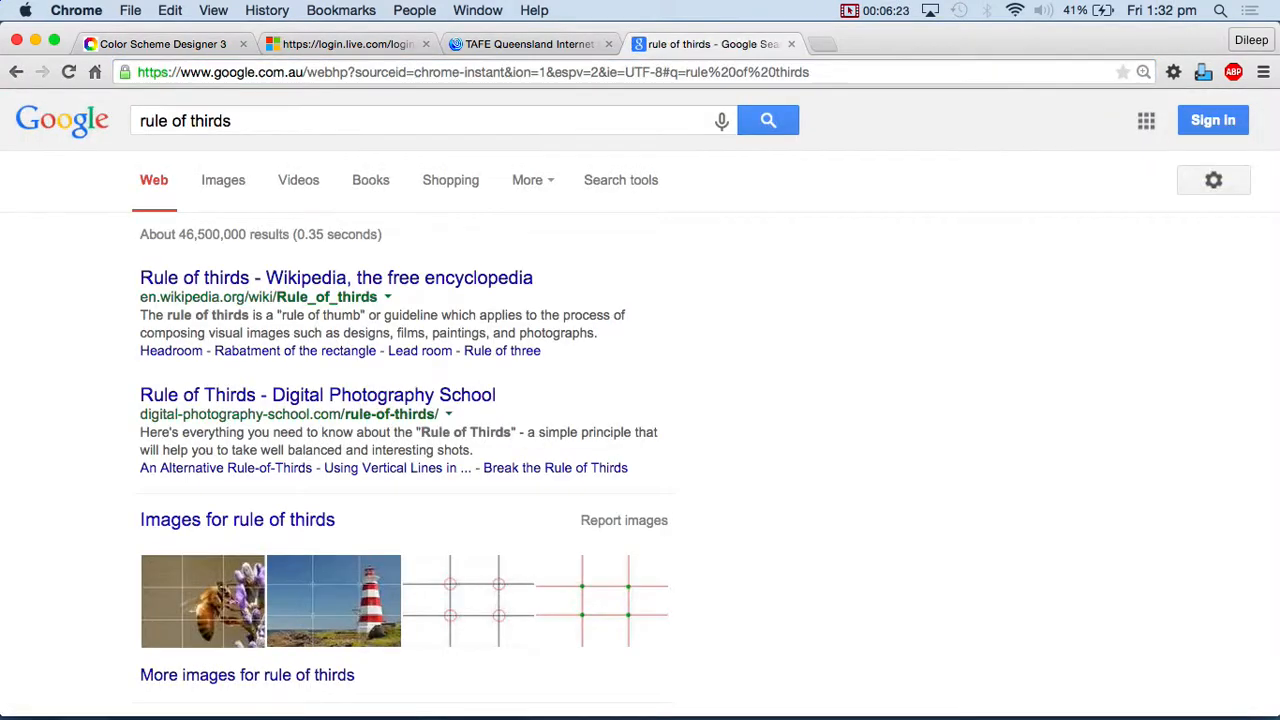
click(225, 180)
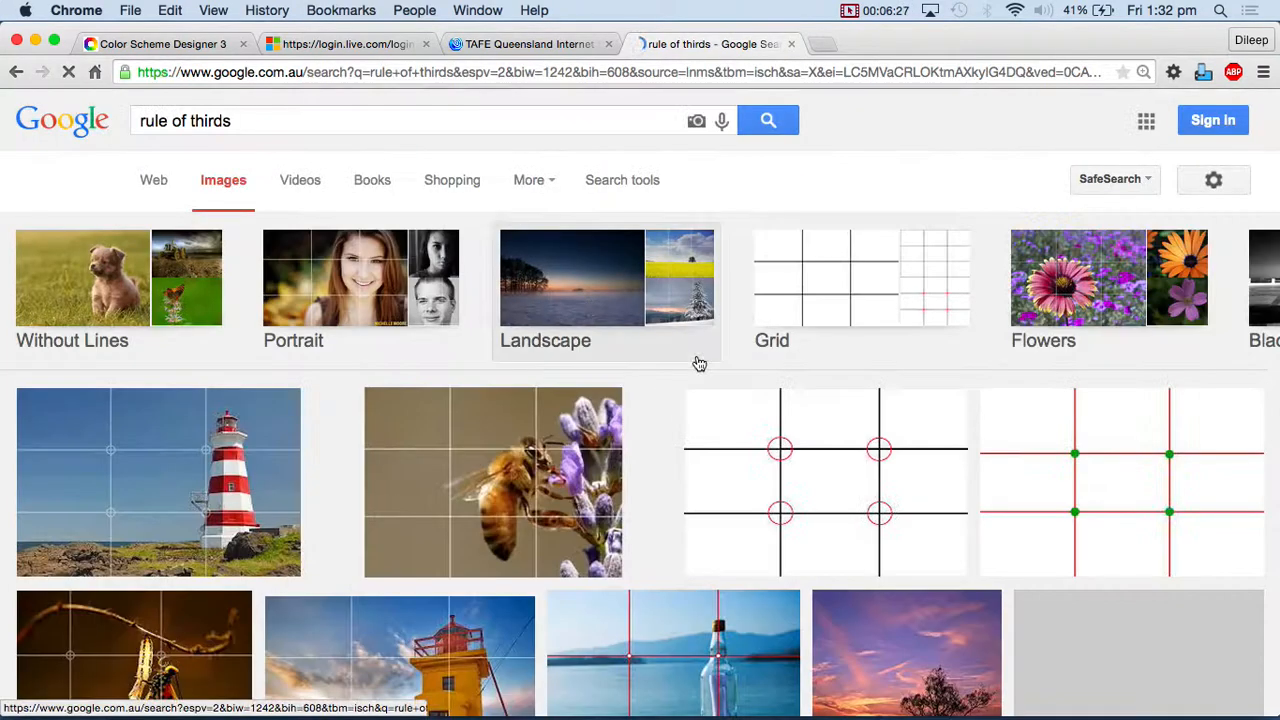
scroll(697, 363, down, 4)
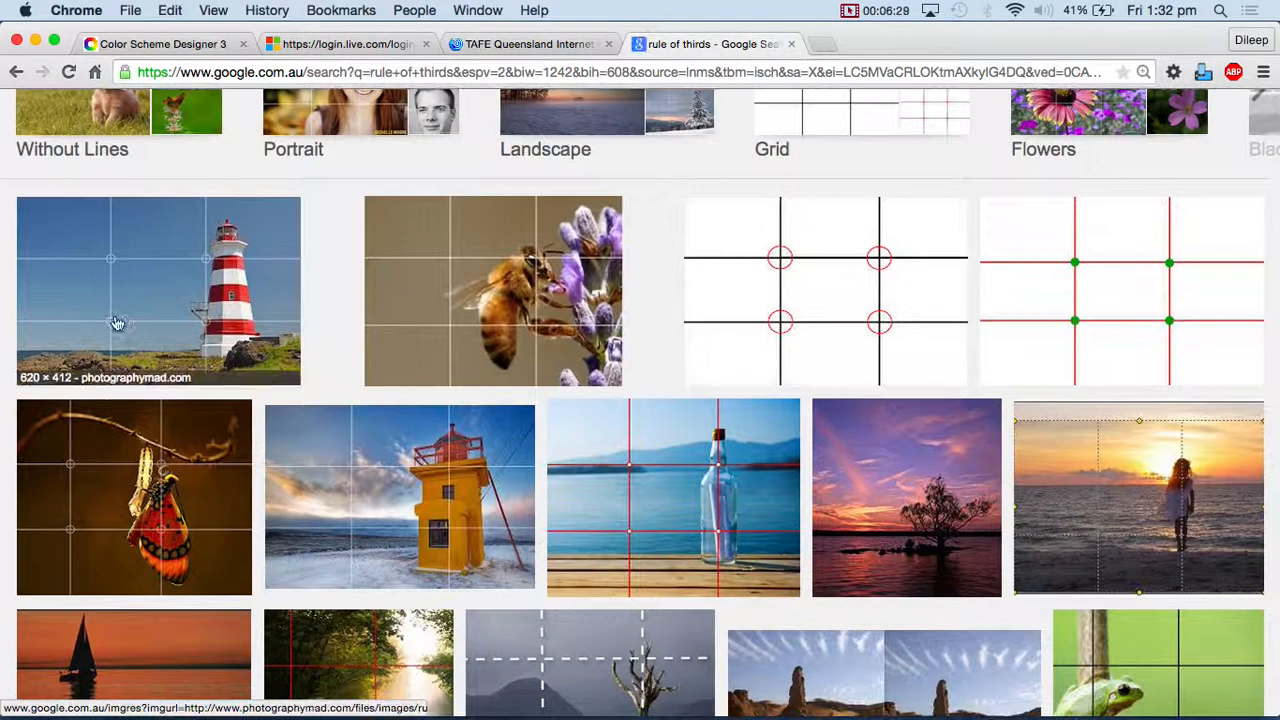
scroll(357, 337, down, 3)
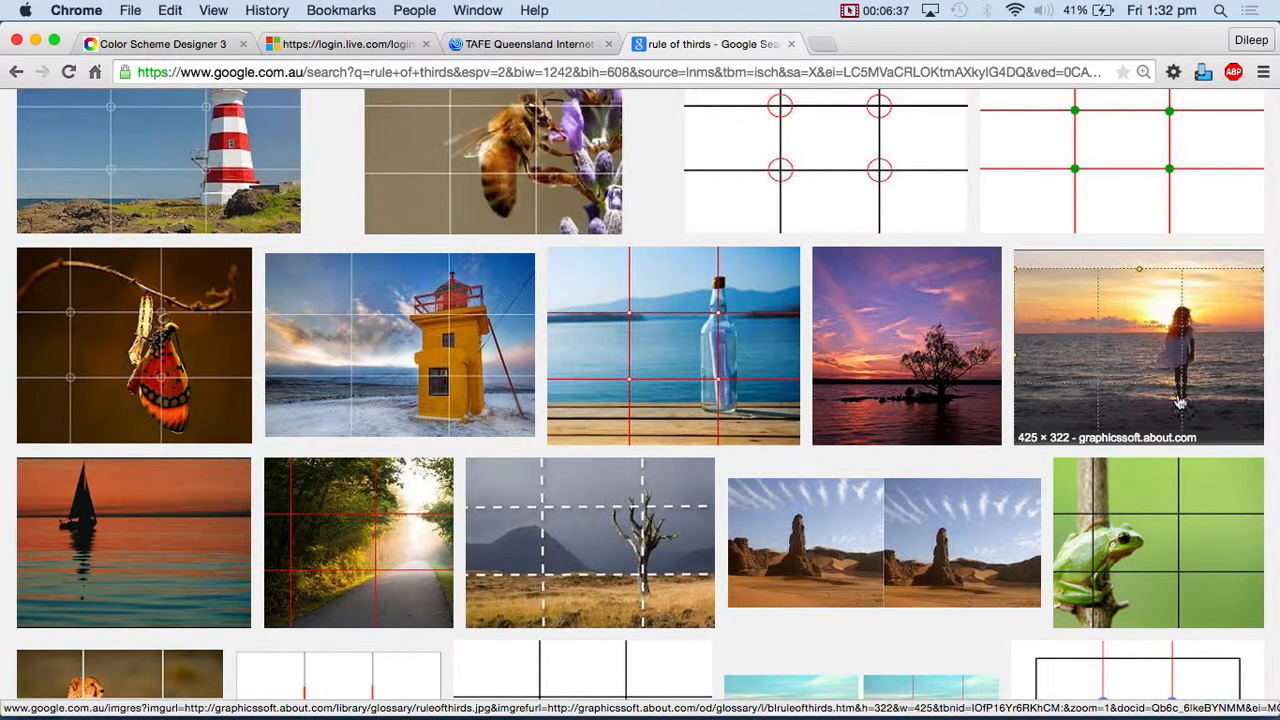
scroll(1176, 391, down, 5)
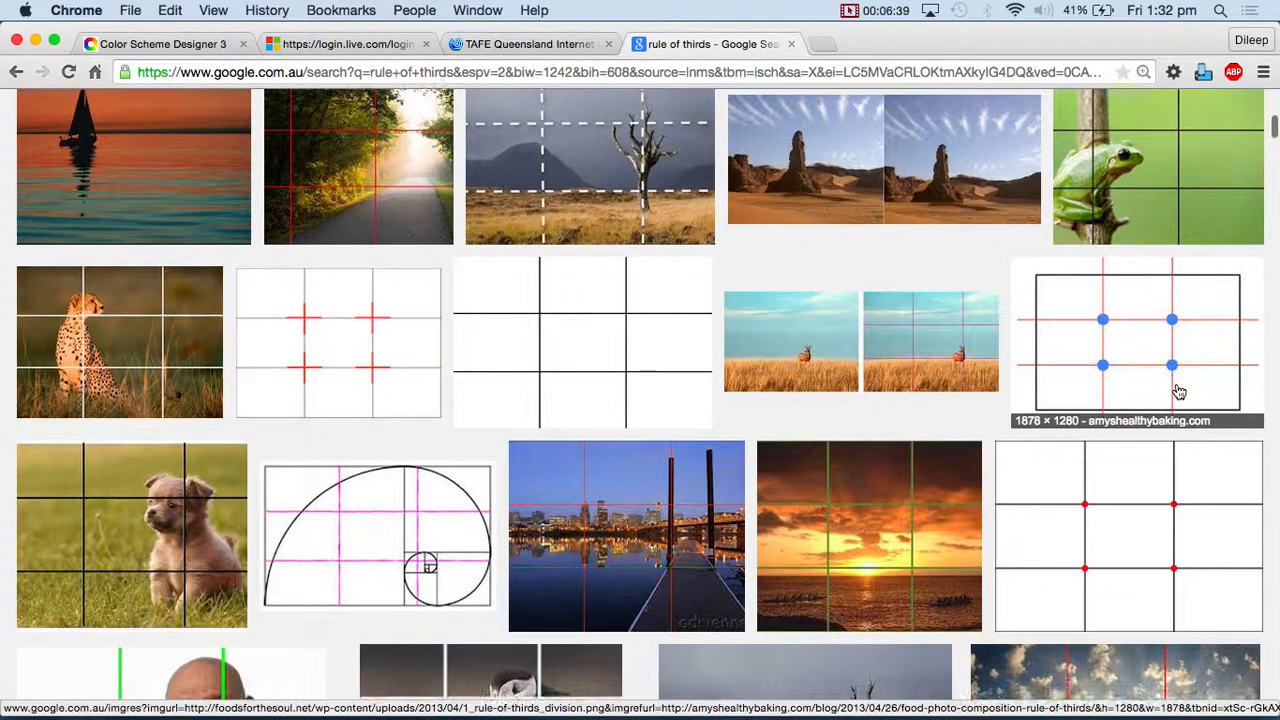
scroll(1131, 380, up, 1)
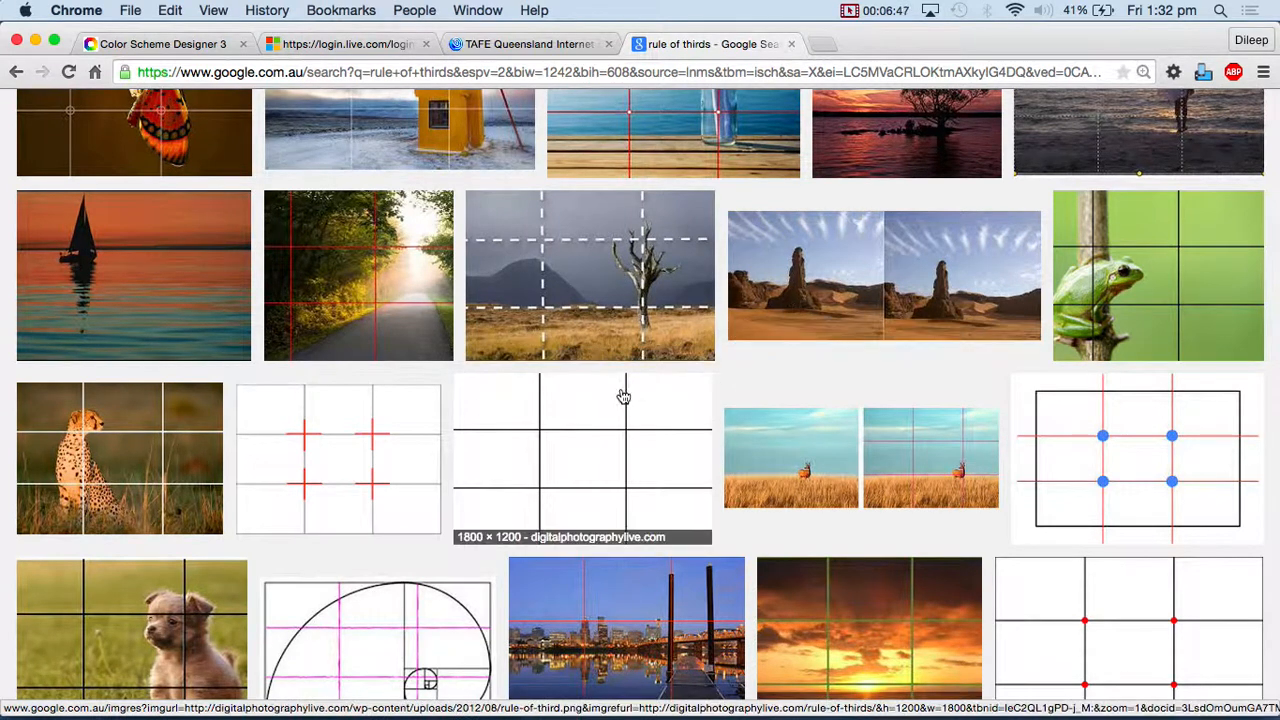
scroll(623, 392, down, 3)
scroll(623, 397, down, 1)
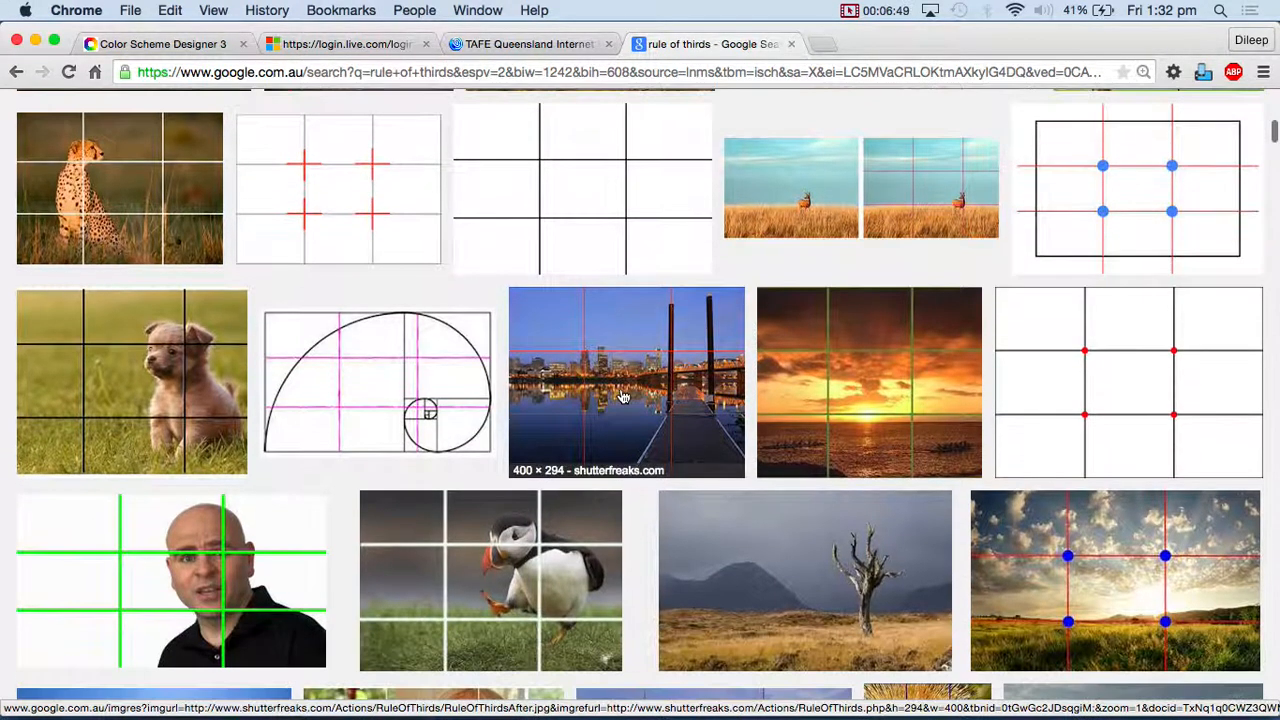
scroll(622, 398, down, 5)
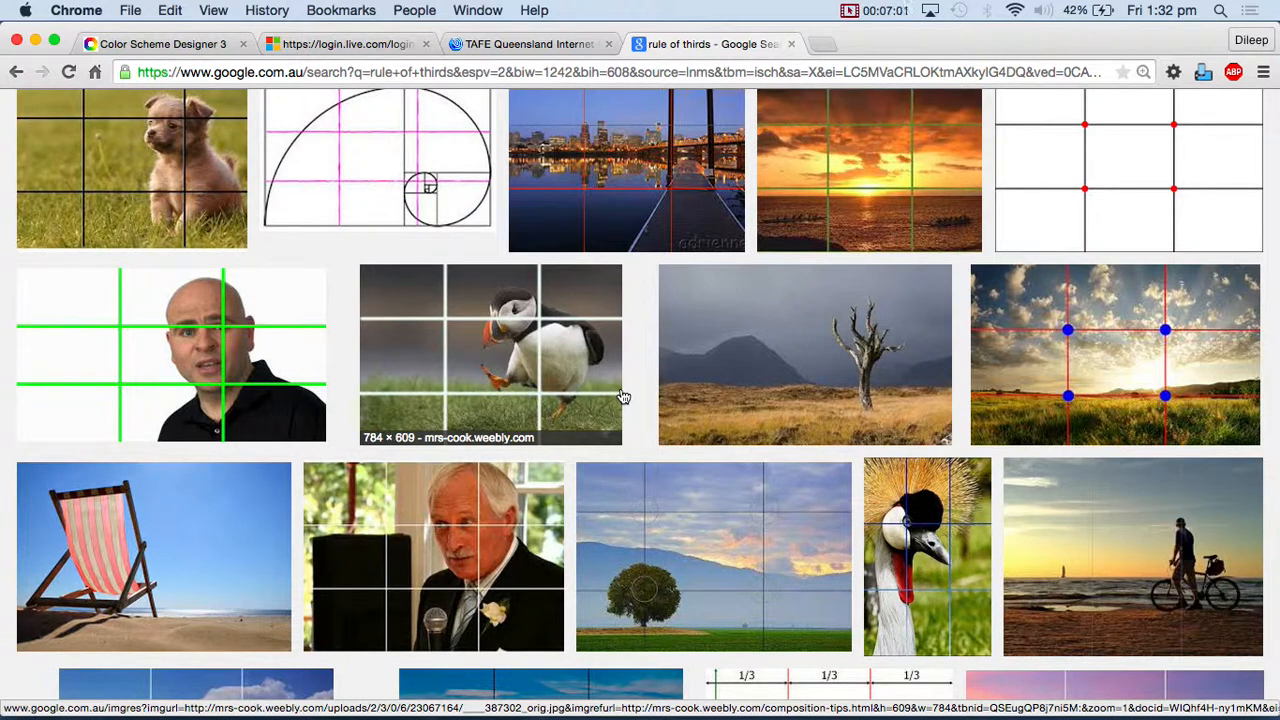
key(super+Tab)
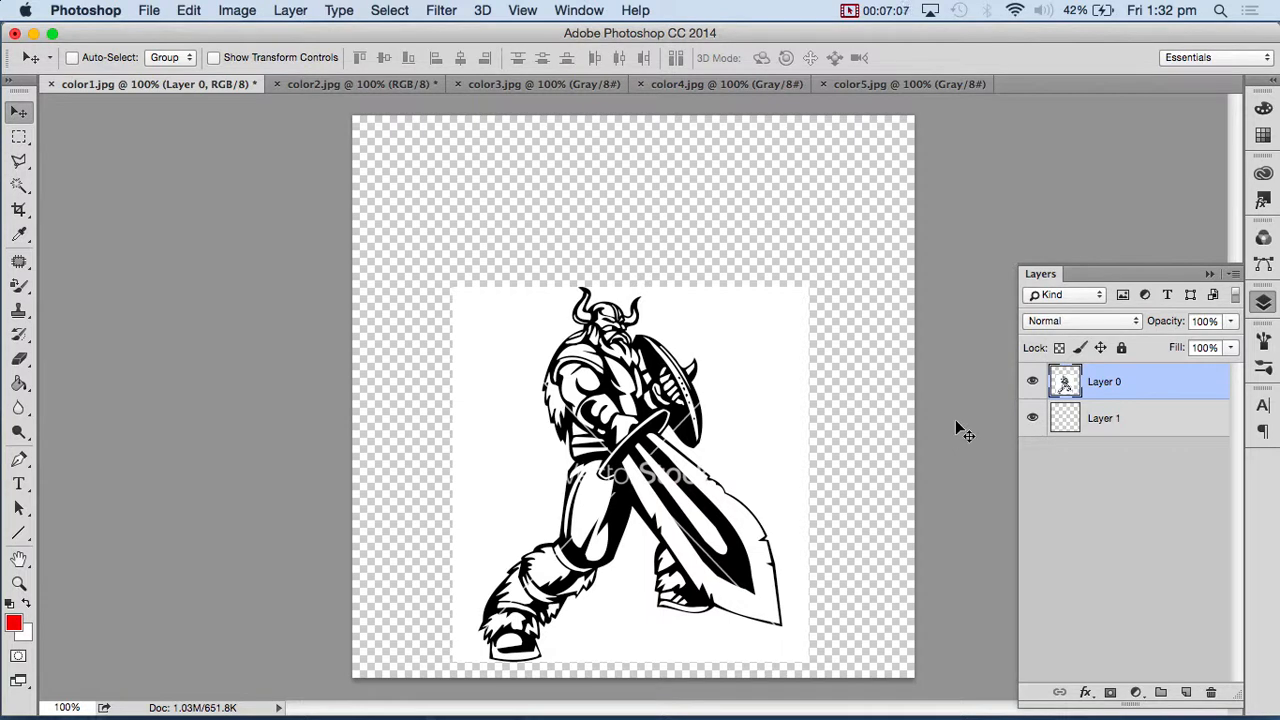
- Select Layer 1 and set the foreground colour to bright blue #008aff
click(1160, 433)
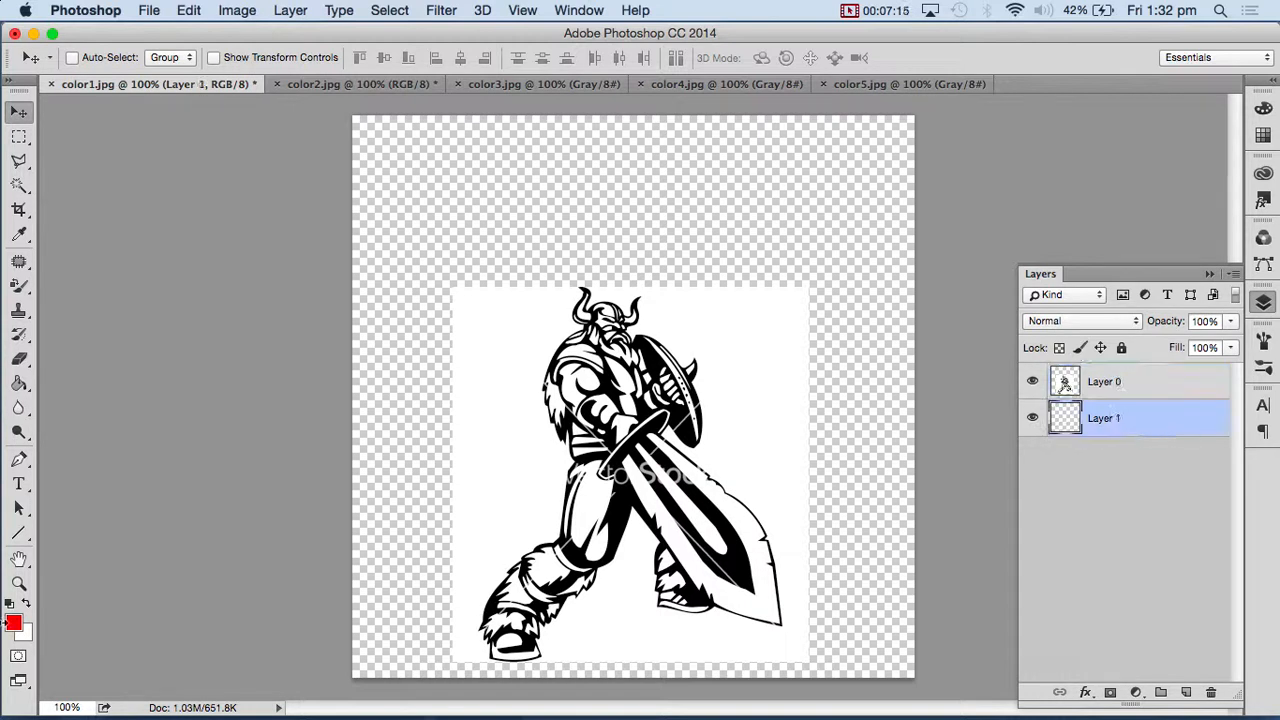
click(13, 623)
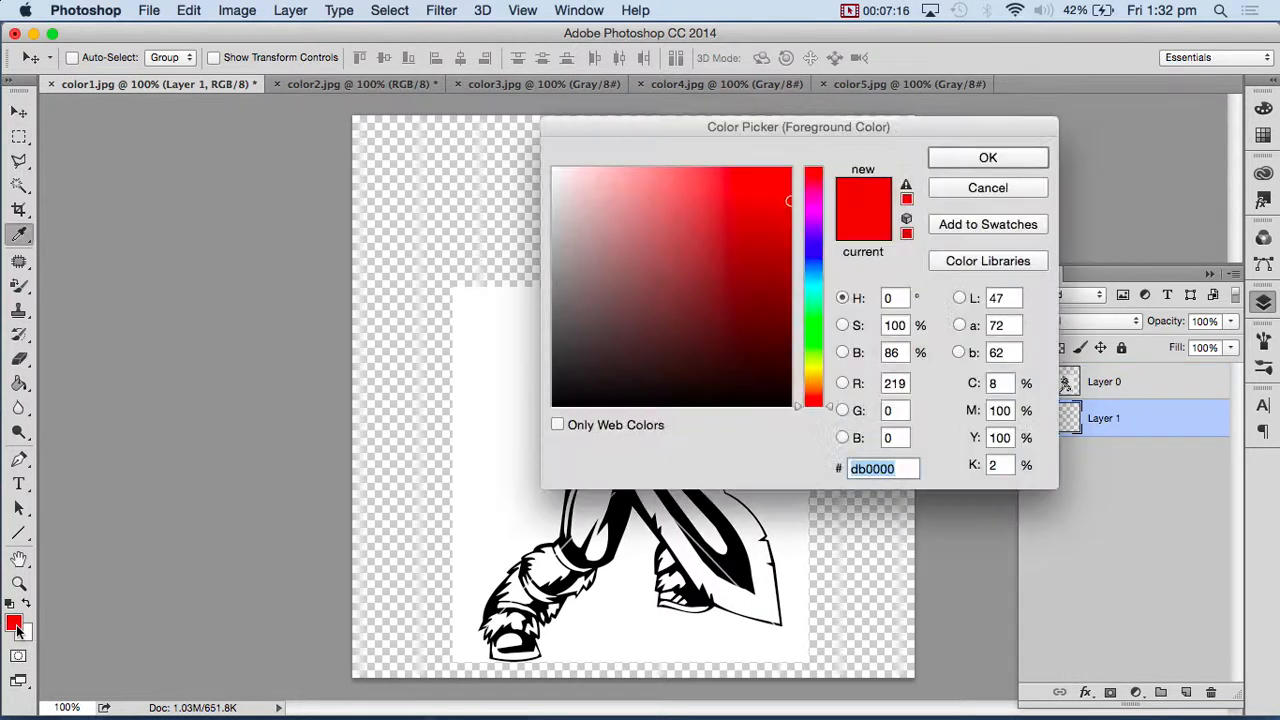
click(817, 267)
drag(775, 188, 803, 160)
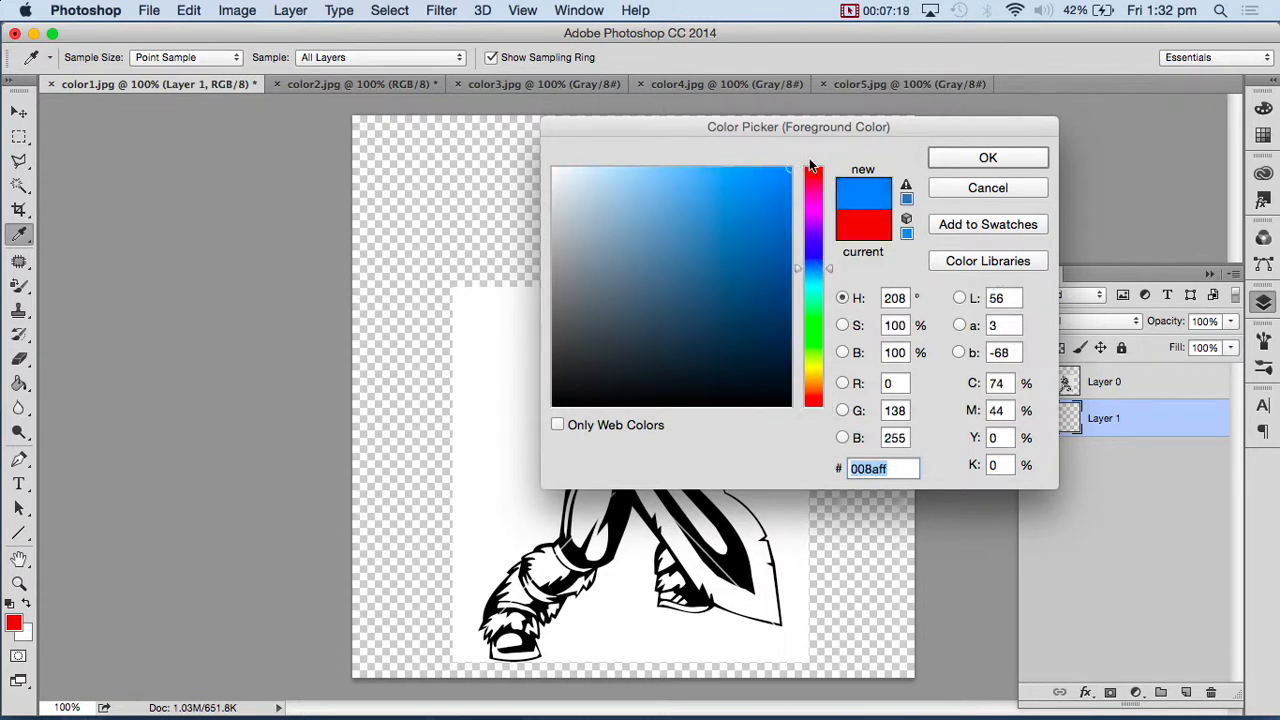
click(966, 158)
- Switch to the Gradient Tool from the Paint Bucket flyout
key(v)
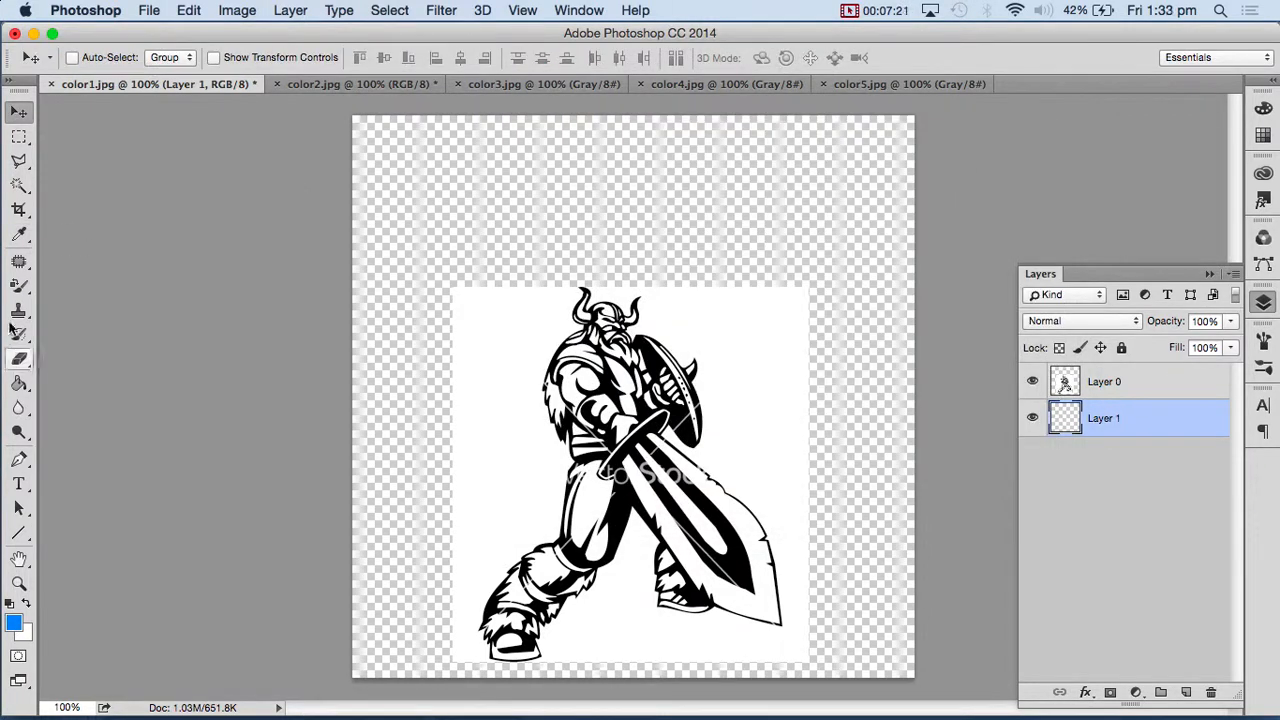
click(20, 384)
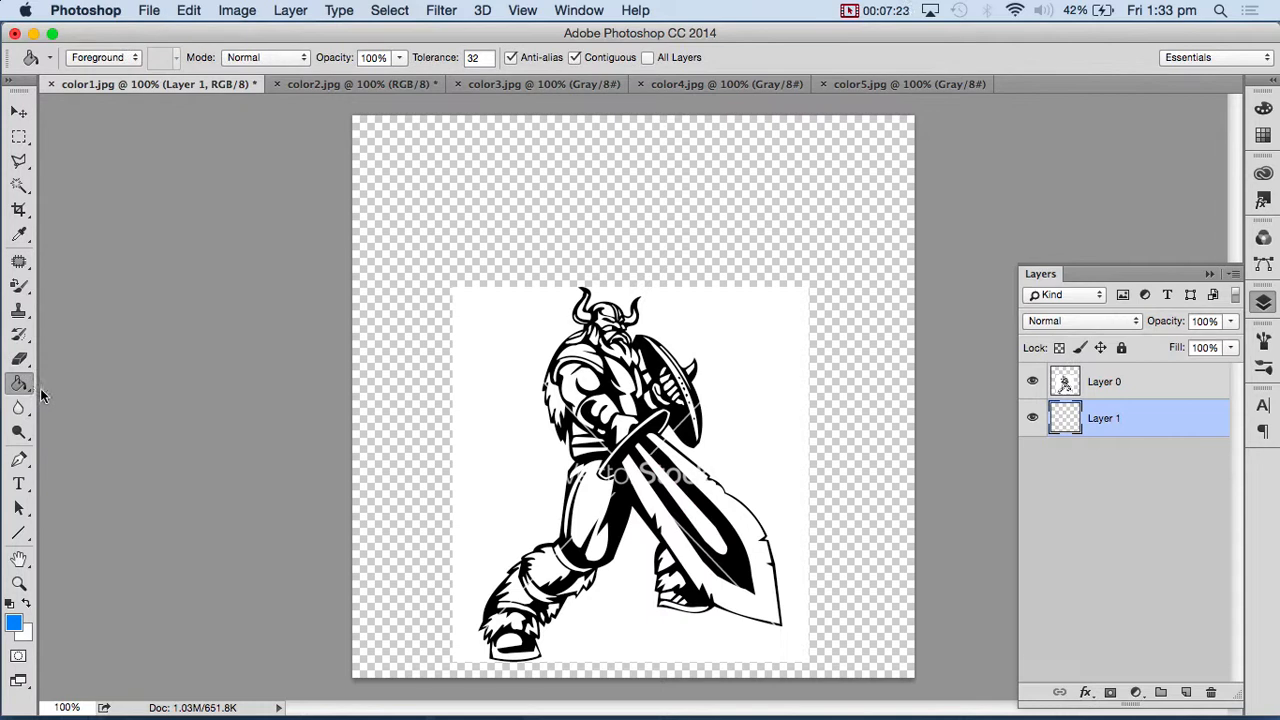
drag(22, 385, 100, 385)
- Choose a blue gradient preset from the gradient picker
click(138, 58)
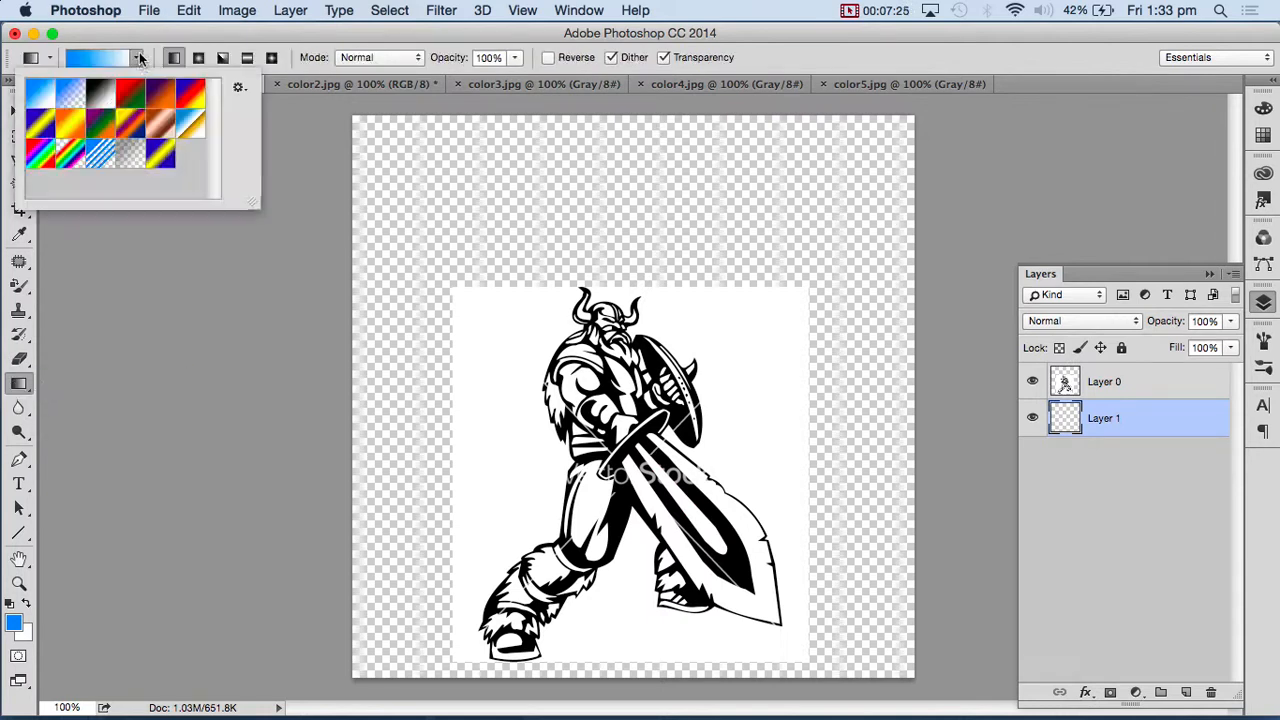
click(201, 133)
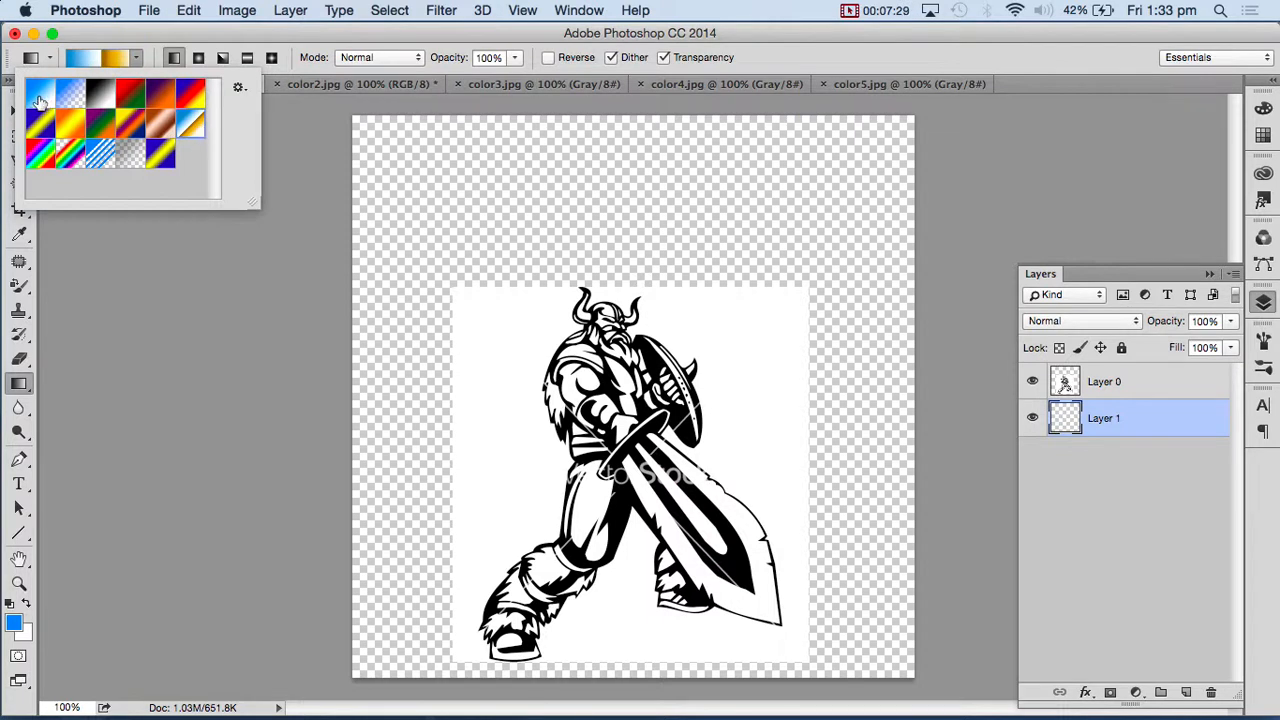
click(40, 98)
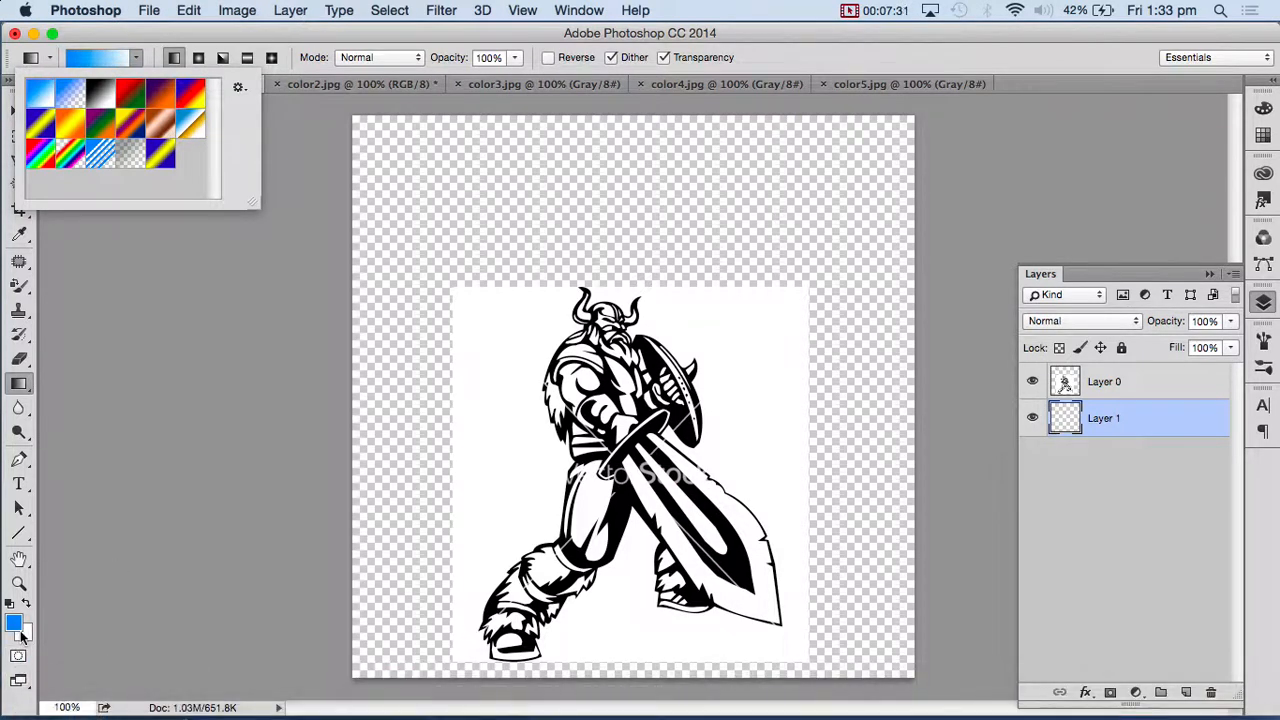
- Set the background colour to navy #00091f and the foreground to deep blue #0a375e
click(24, 633)
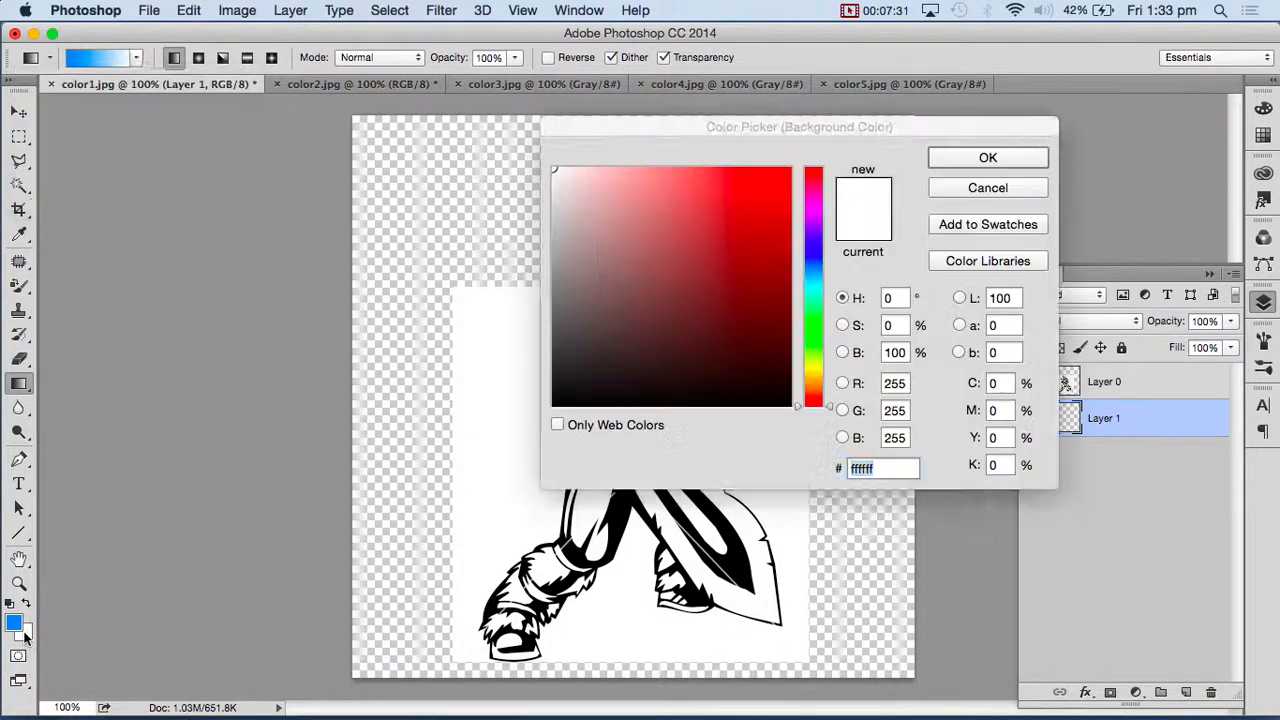
click(815, 259)
click(782, 210)
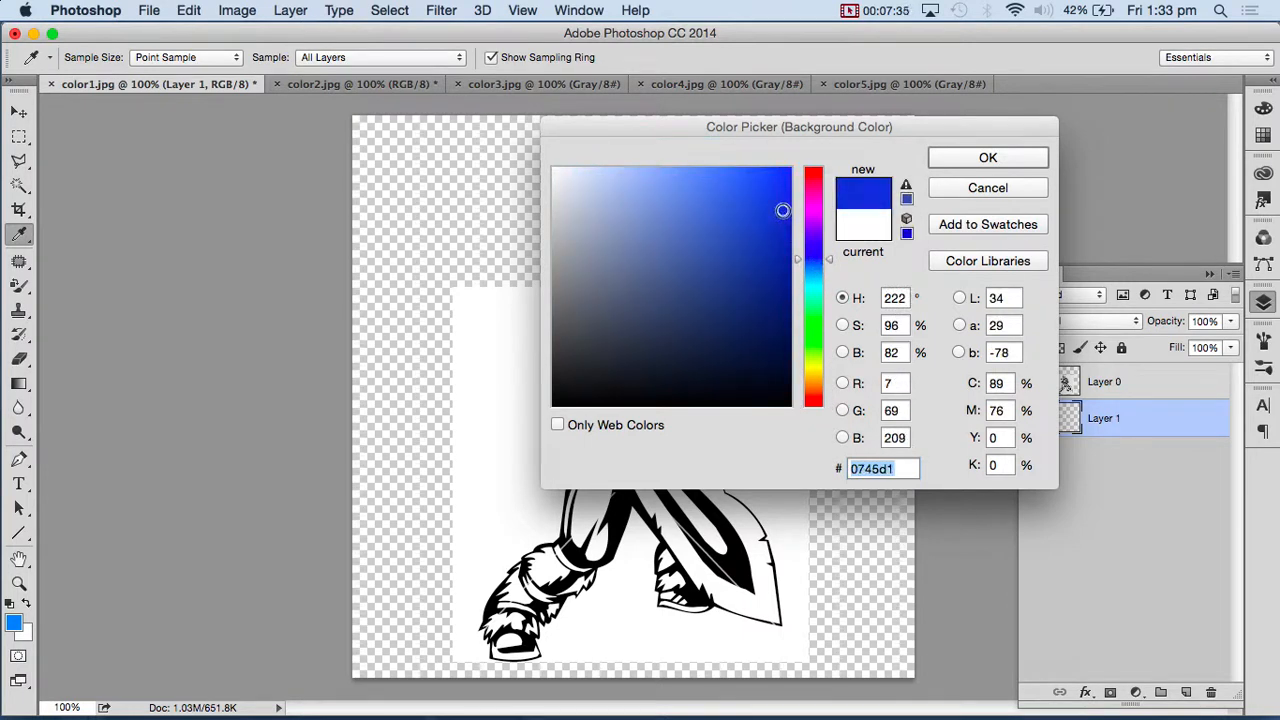
drag(774, 248, 791, 383)
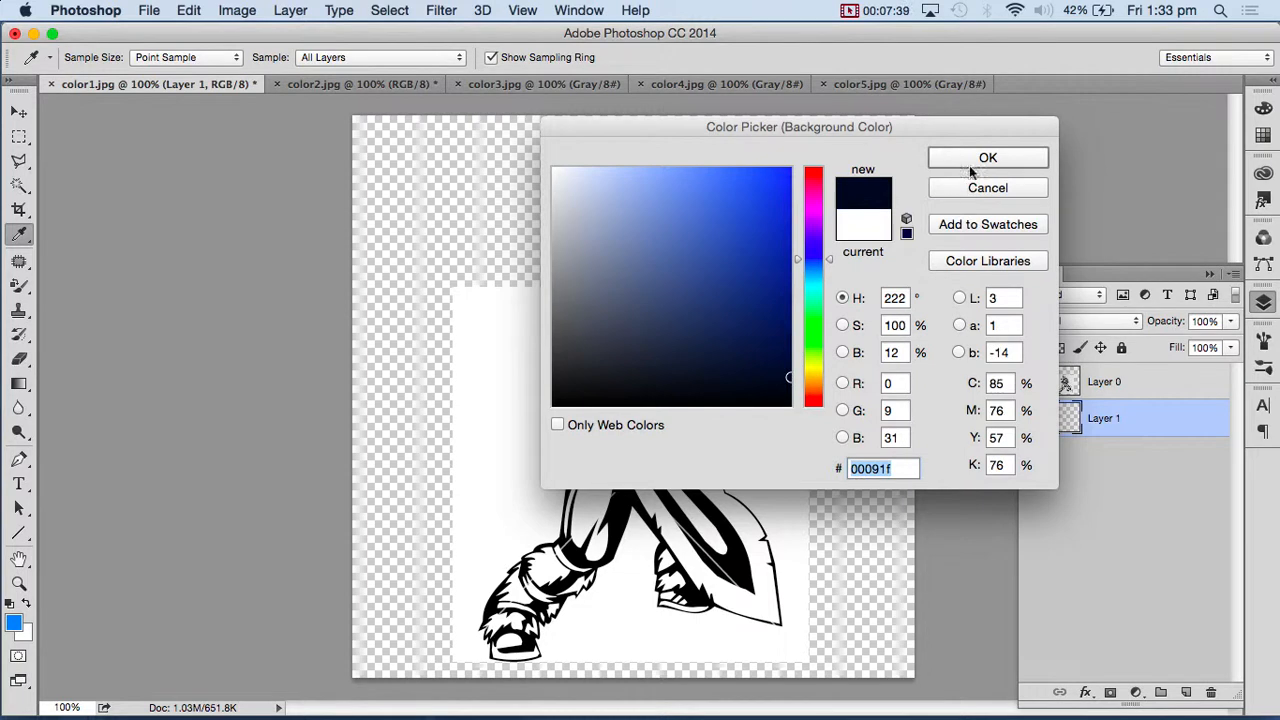
click(975, 162)
click(13, 621)
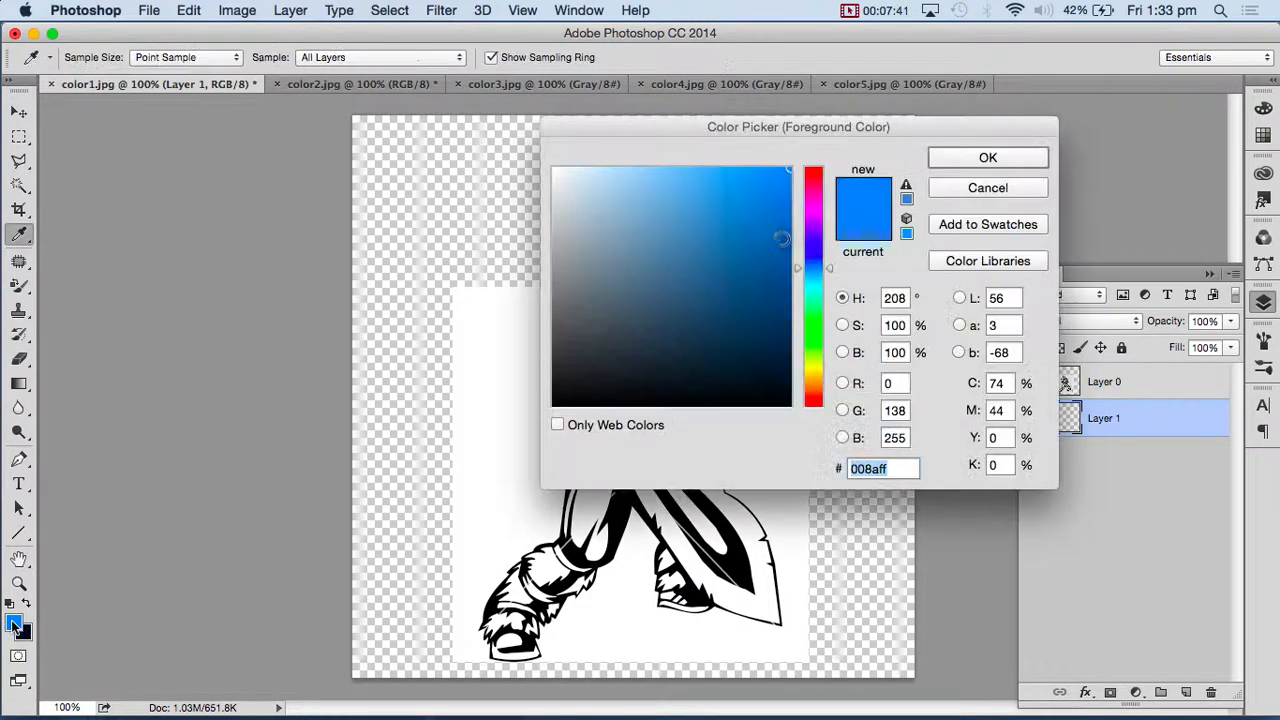
click(788, 249)
drag(795, 262, 768, 318)
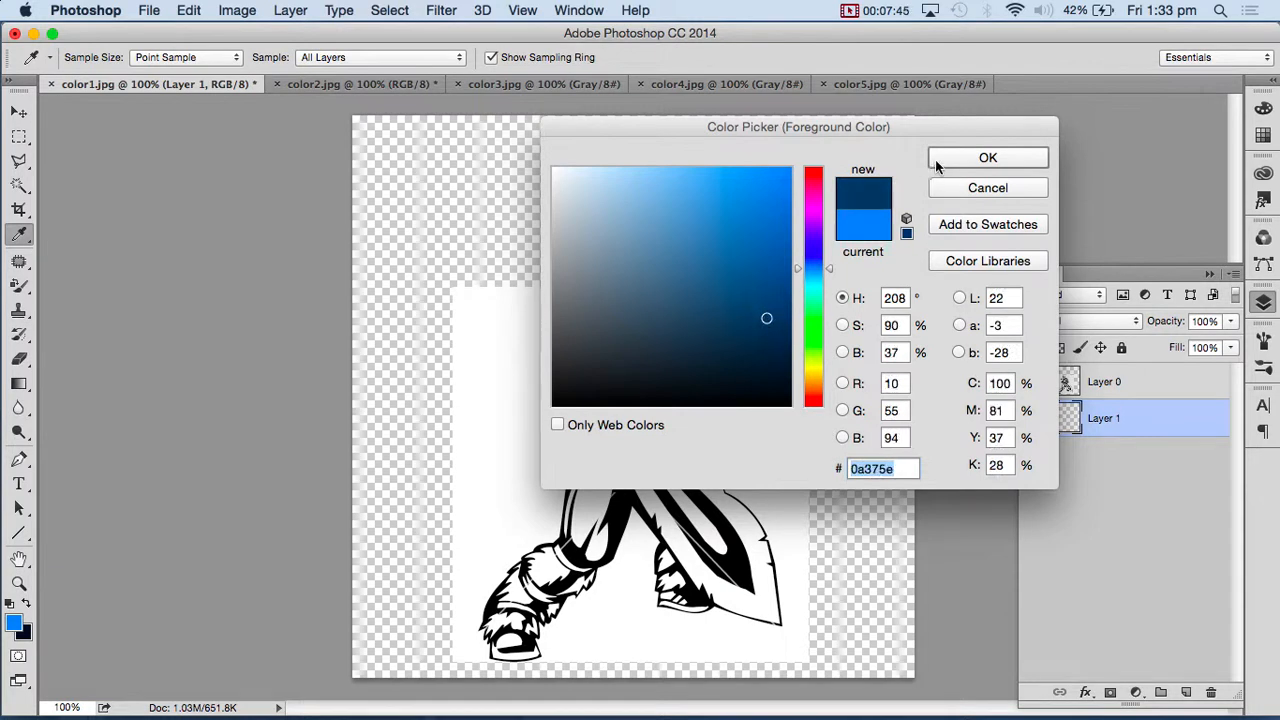
click(988, 157)
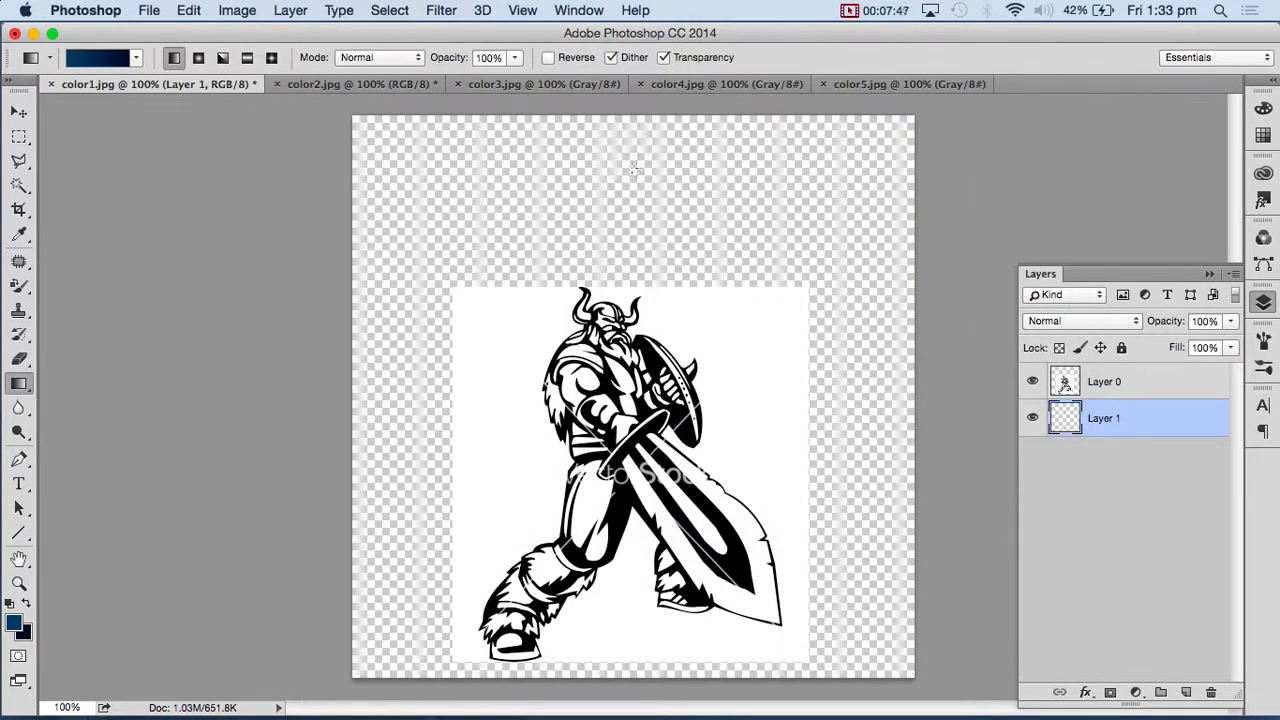
- Drag a vertical gradient on Layer 1, swapping colours so it runs dark at top to blue below
drag(755, 157, 772, 568)
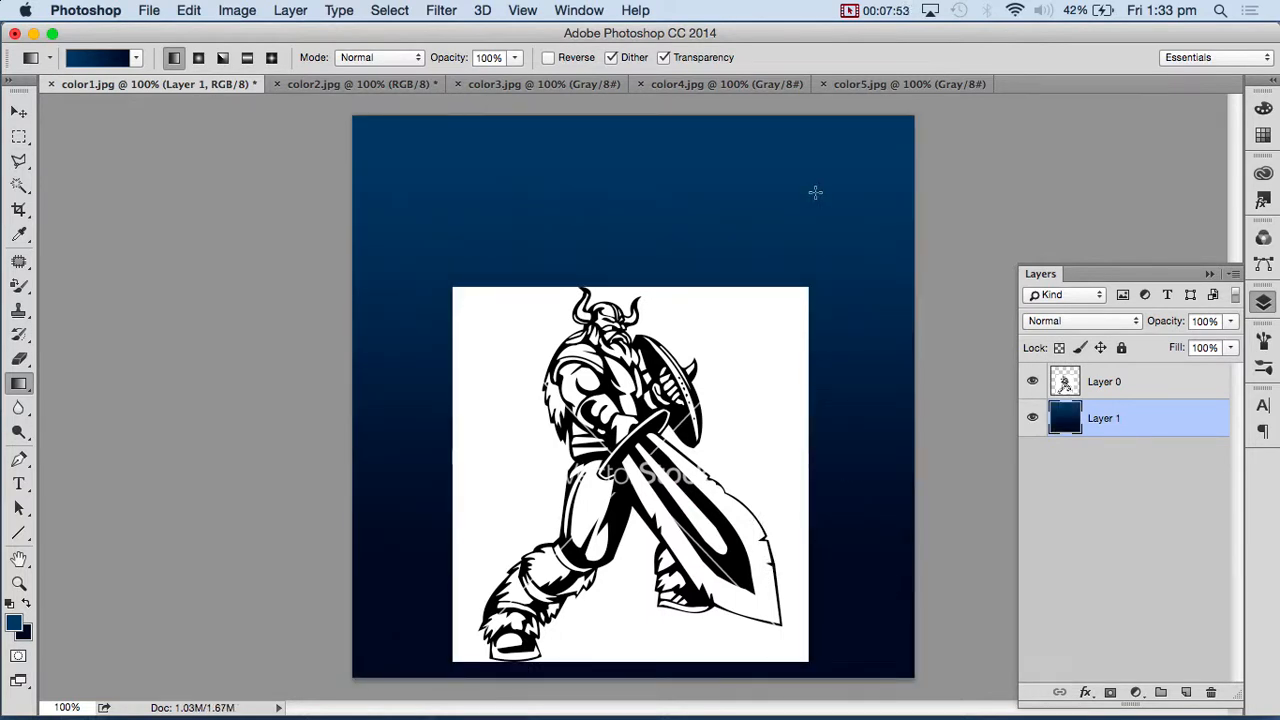
key(x)
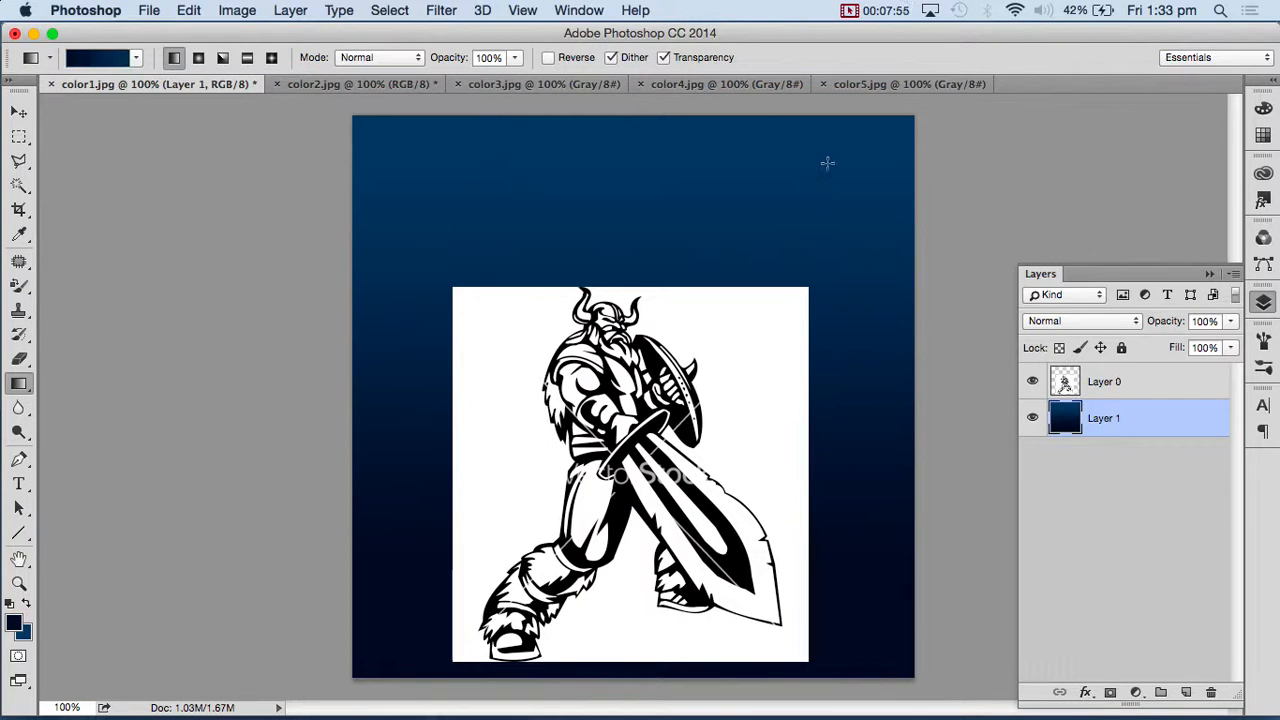
drag(855, 289, 852, 603)
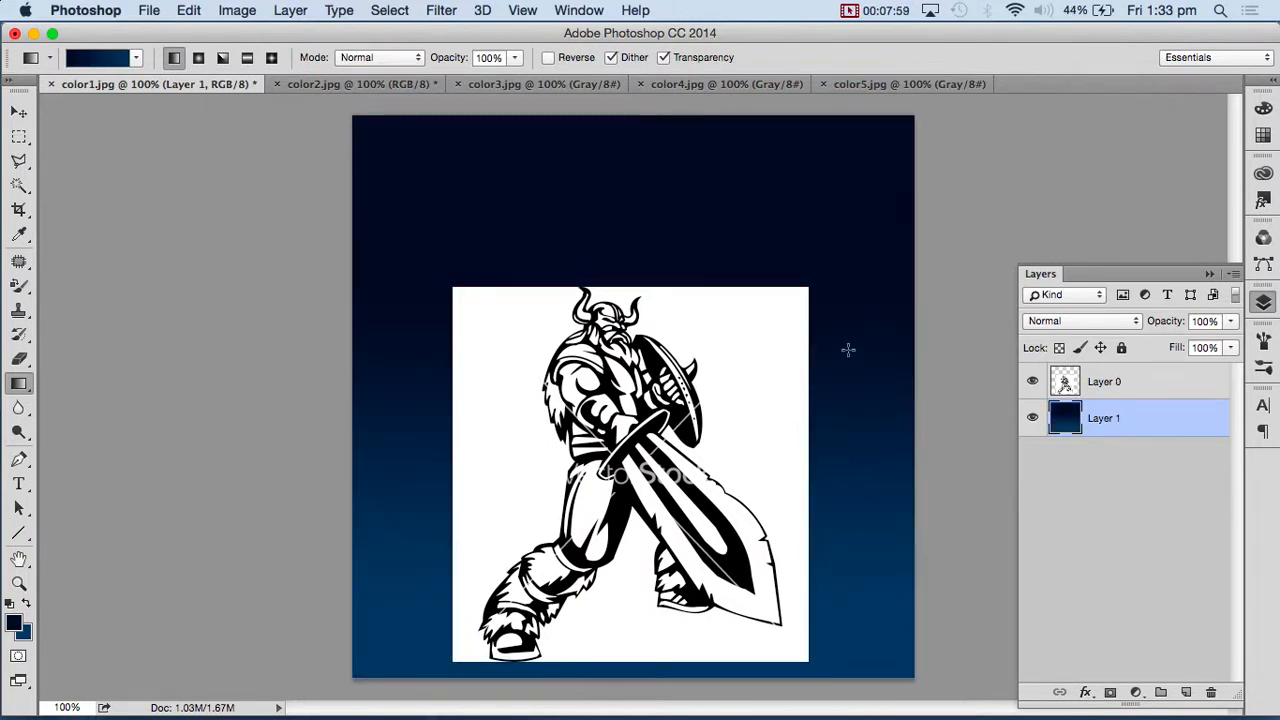
drag(848, 428, 856, 587)
click(1186, 694)
key(super+a)
click(189, 10)
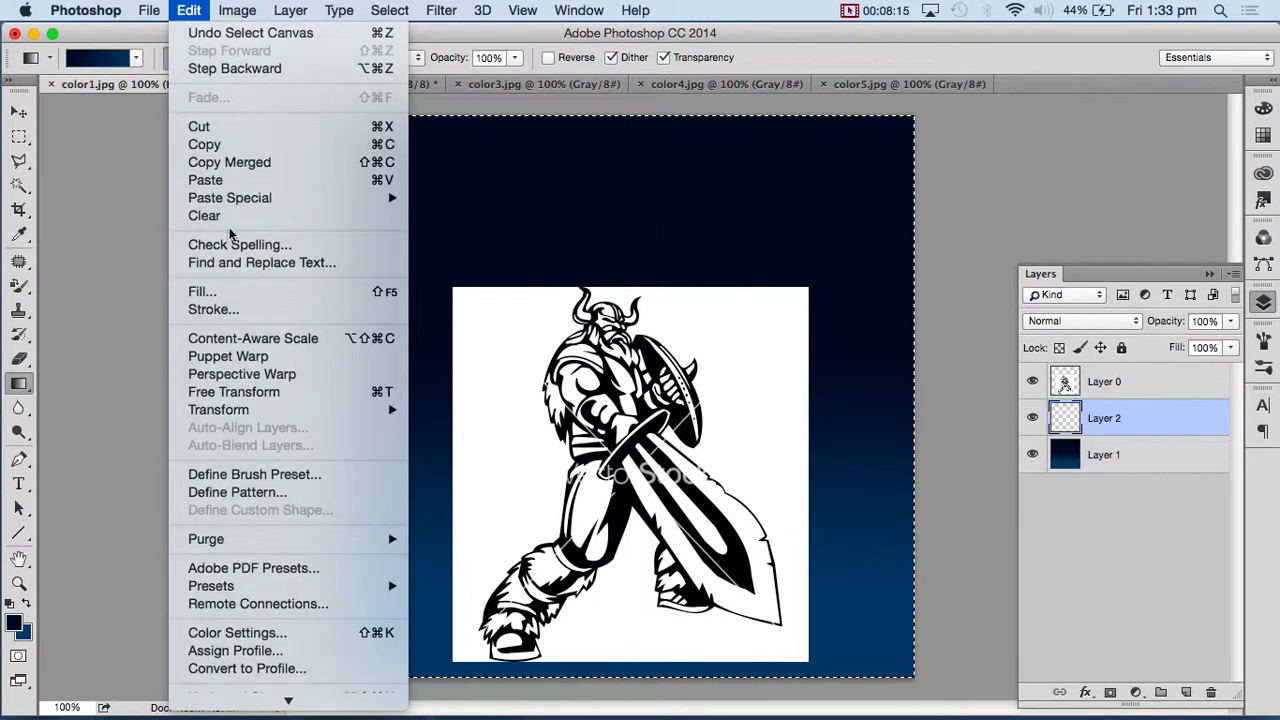
click(232, 292)
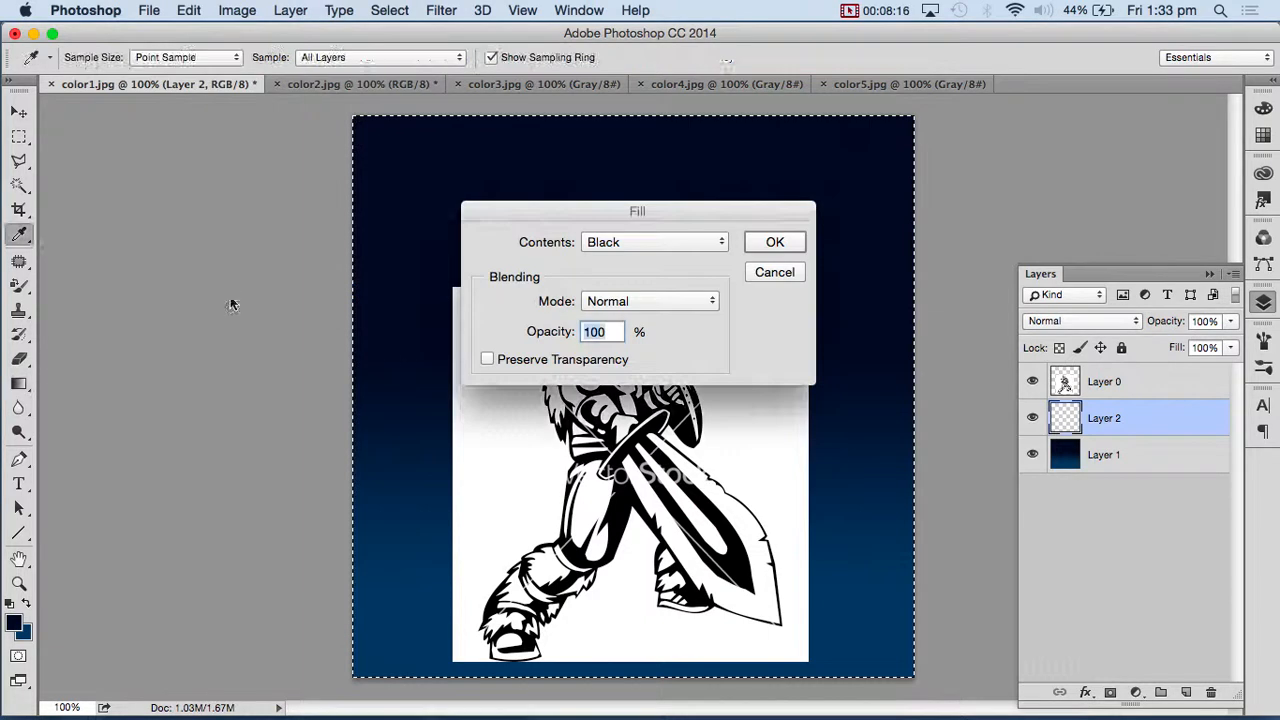
click(640, 242)
click(623, 123)
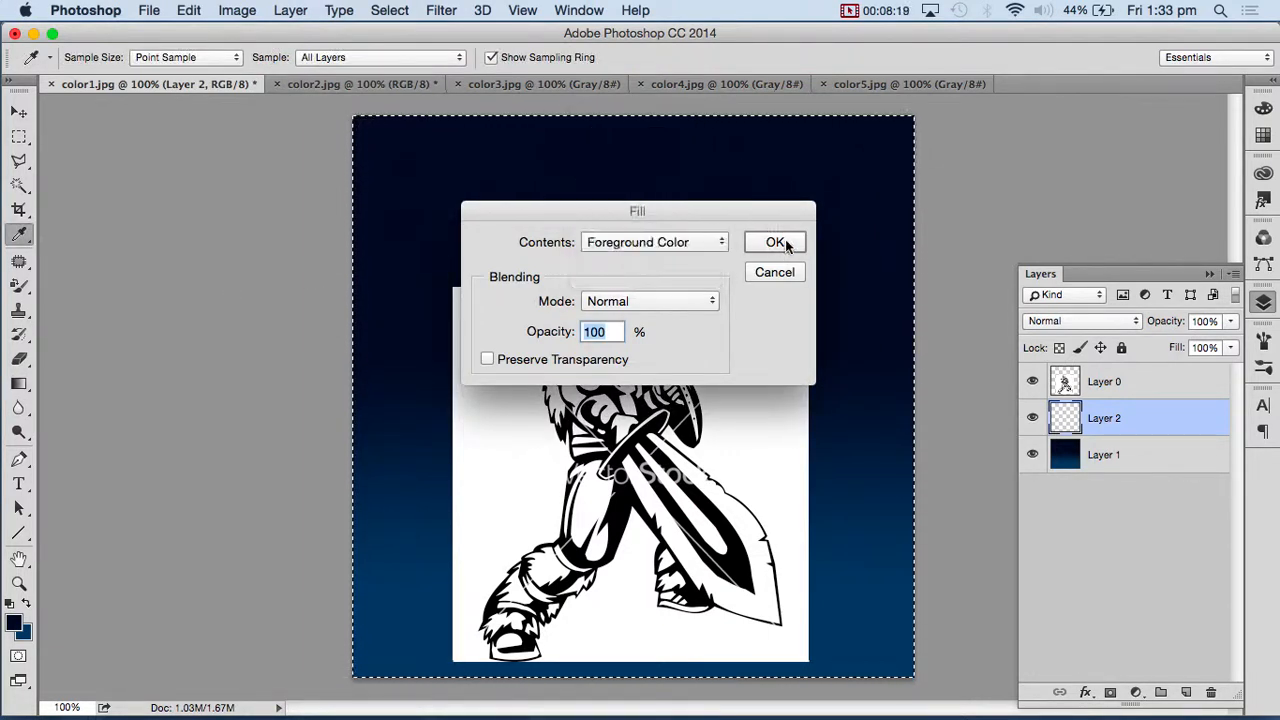
click(776, 243)
key(g)
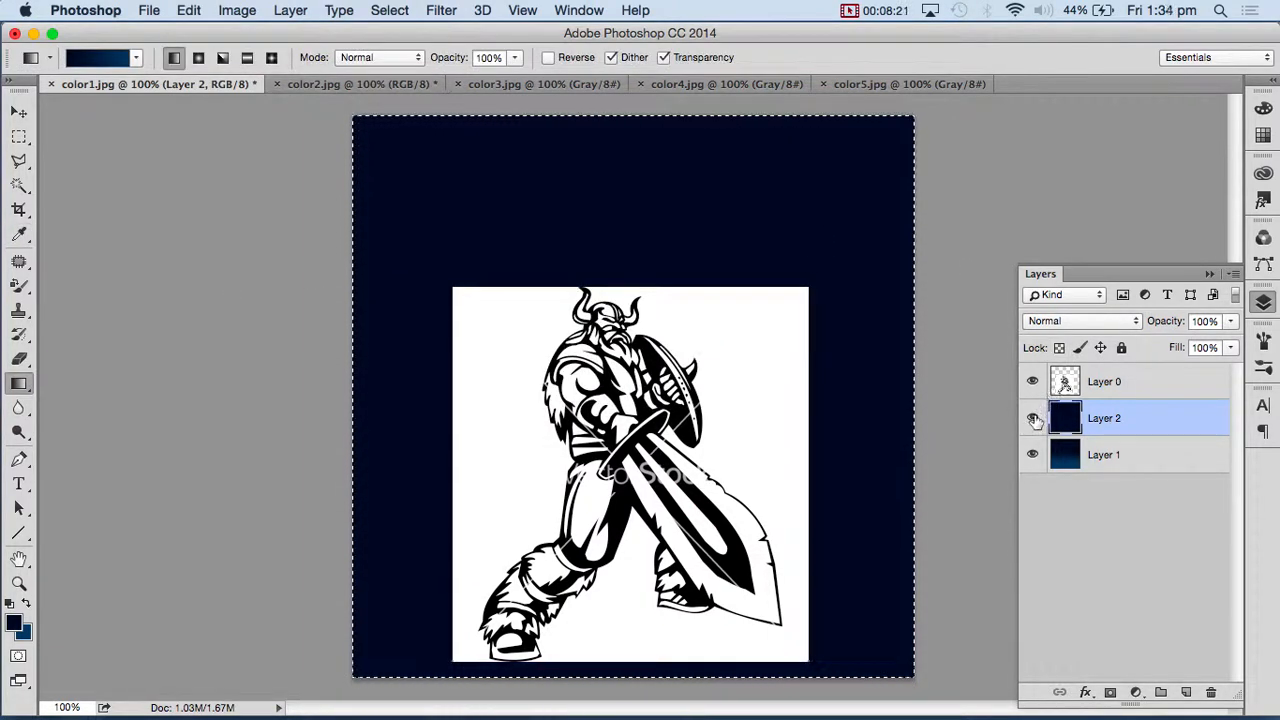
click(1033, 419)
click(1033, 419)
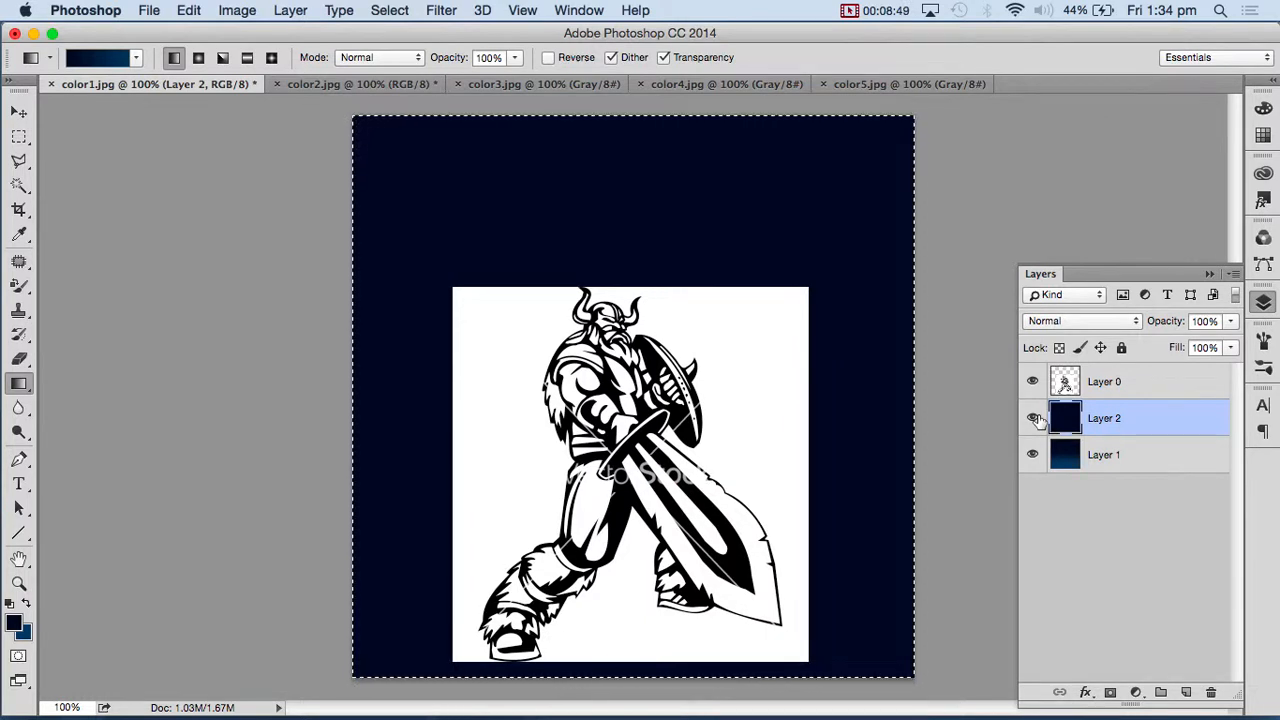
click(1032, 418)
drag(1157, 421, 1210, 692)
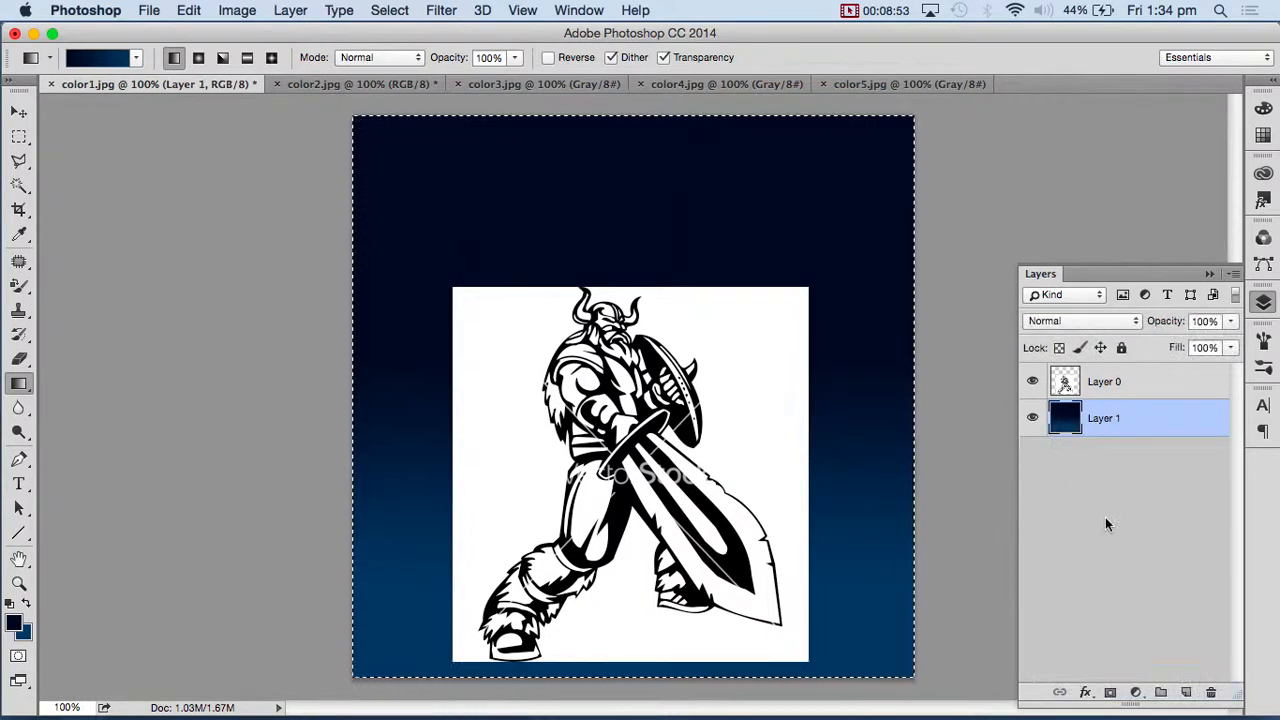
click(1103, 388)
key(w)
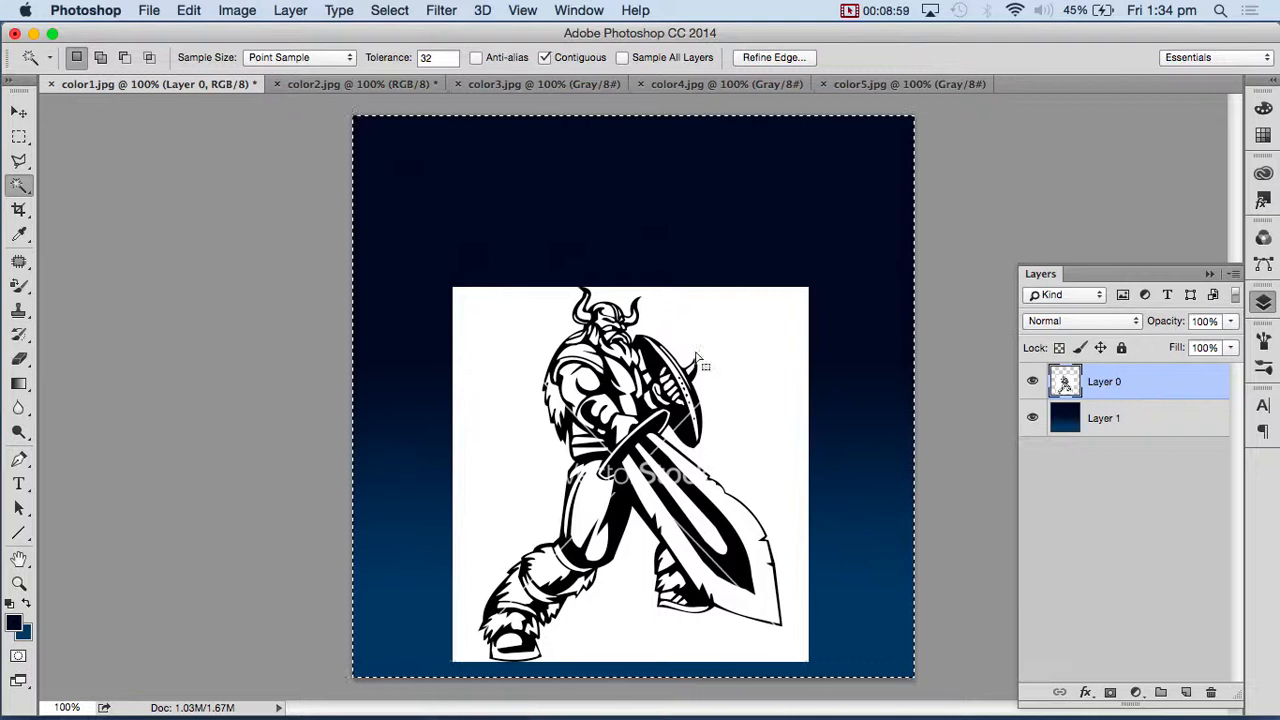
click(738, 362)
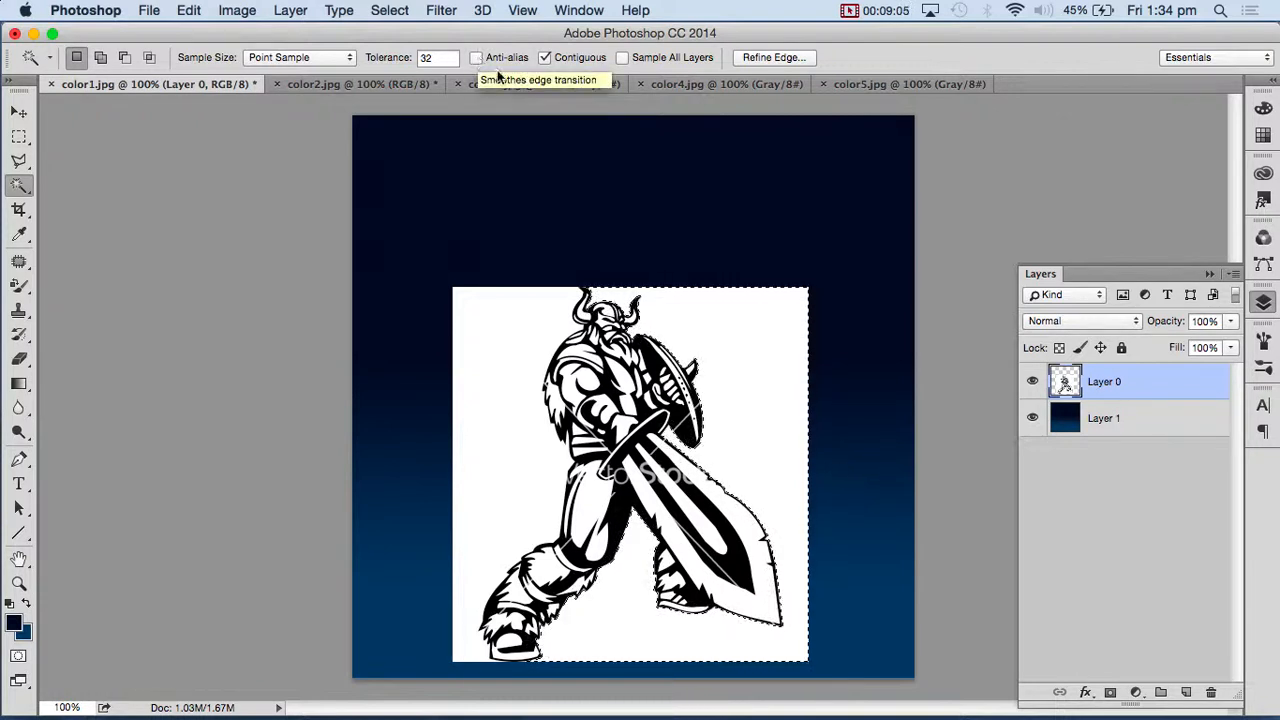
click(831, 342)
click(760, 328)
key(Delete)
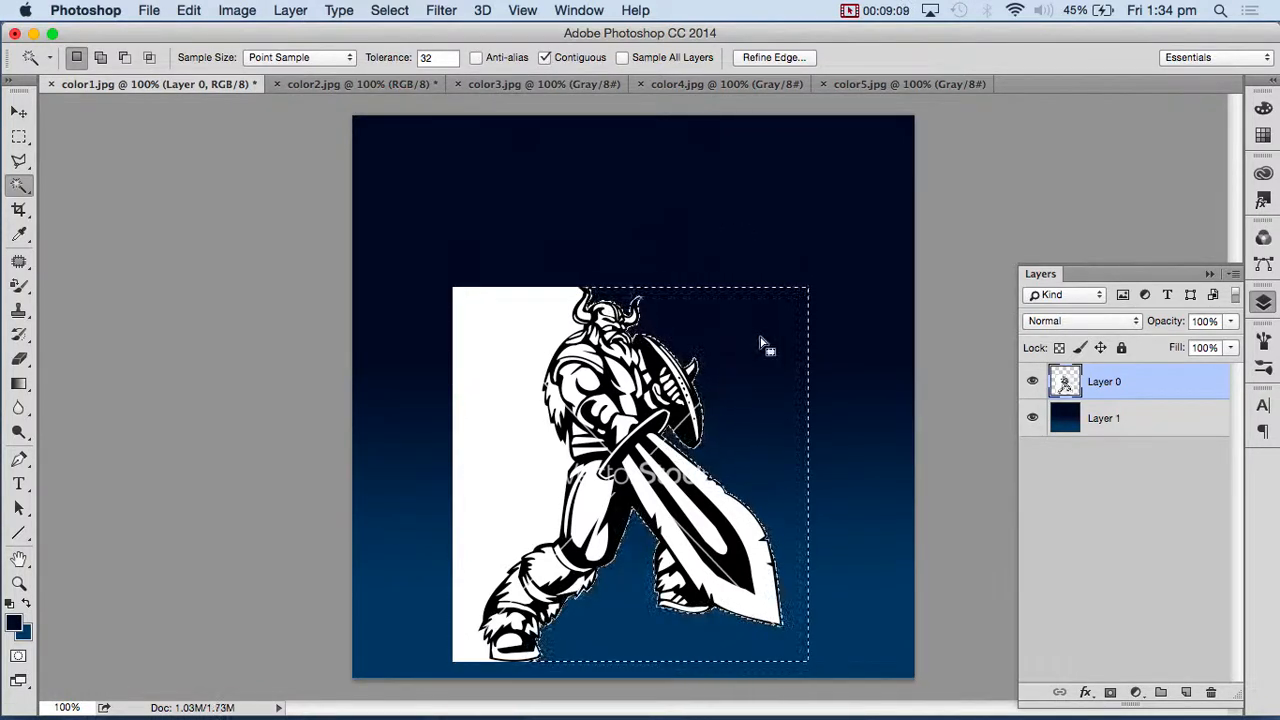
click(760, 343)
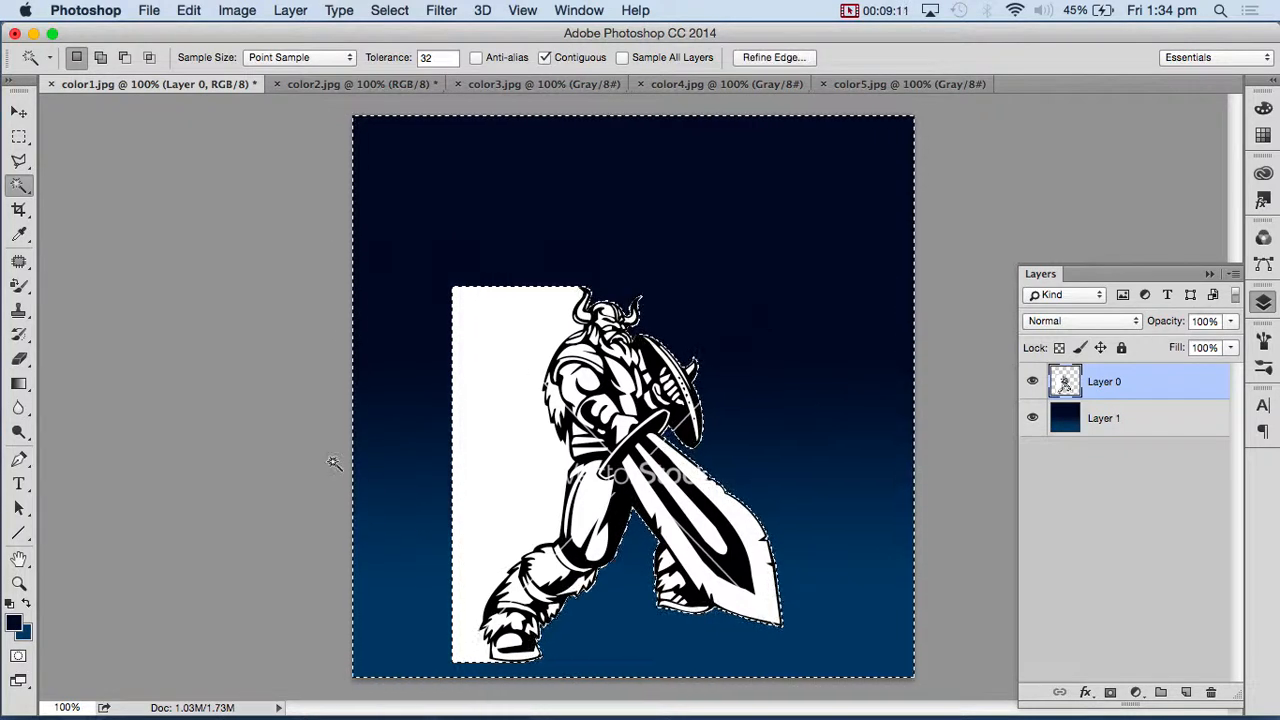
click(506, 449)
key(Delete)
key(super+d)
key(super+equal)
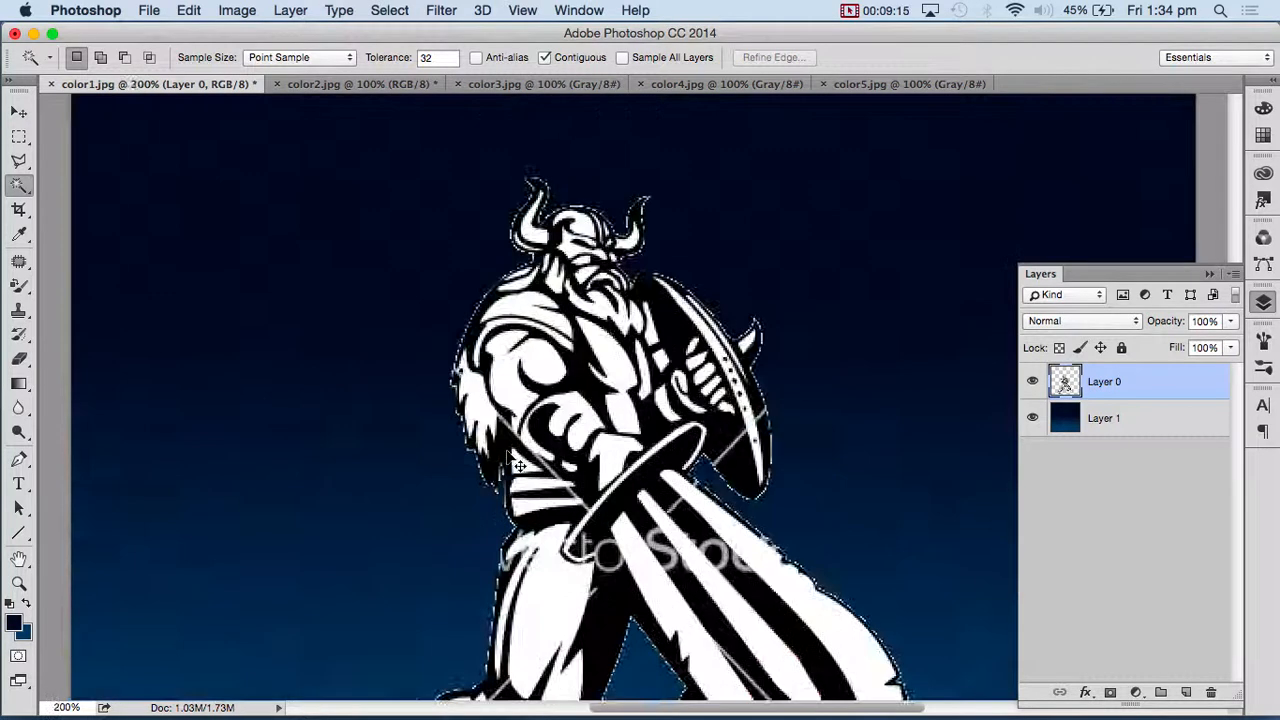
key(super+equal)
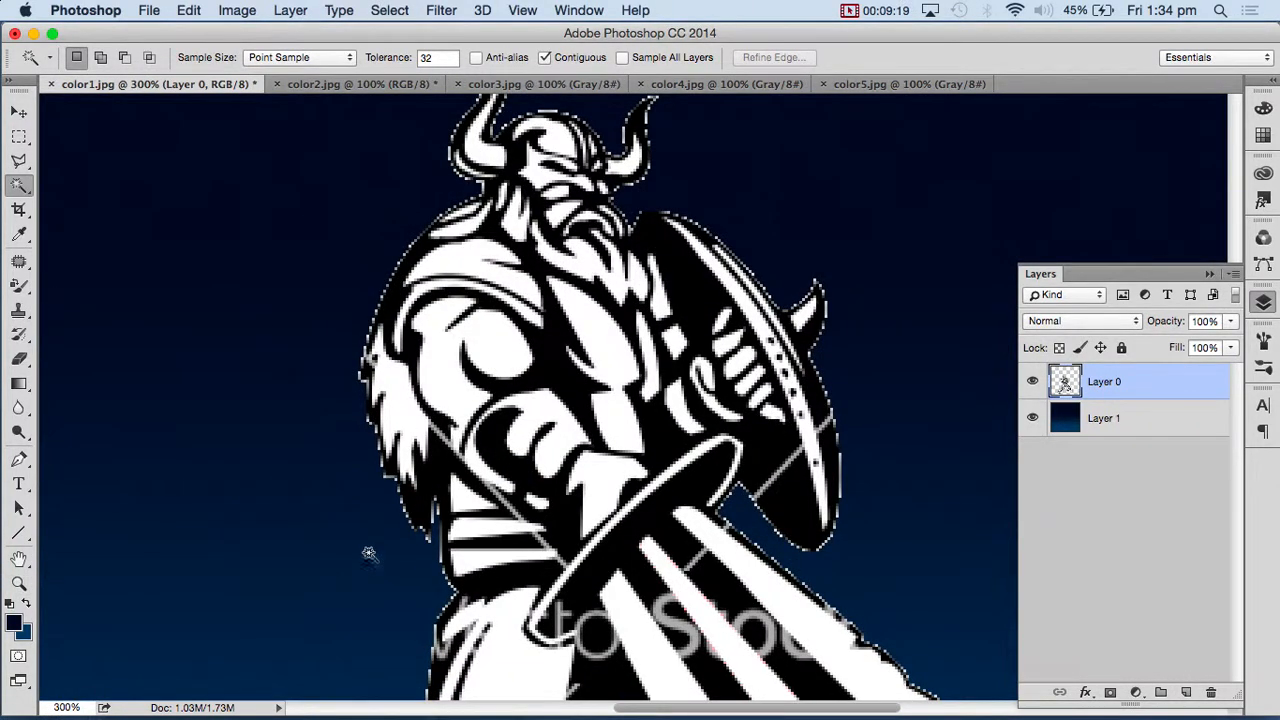
click(19, 559)
drag(490, 521, 530, 222)
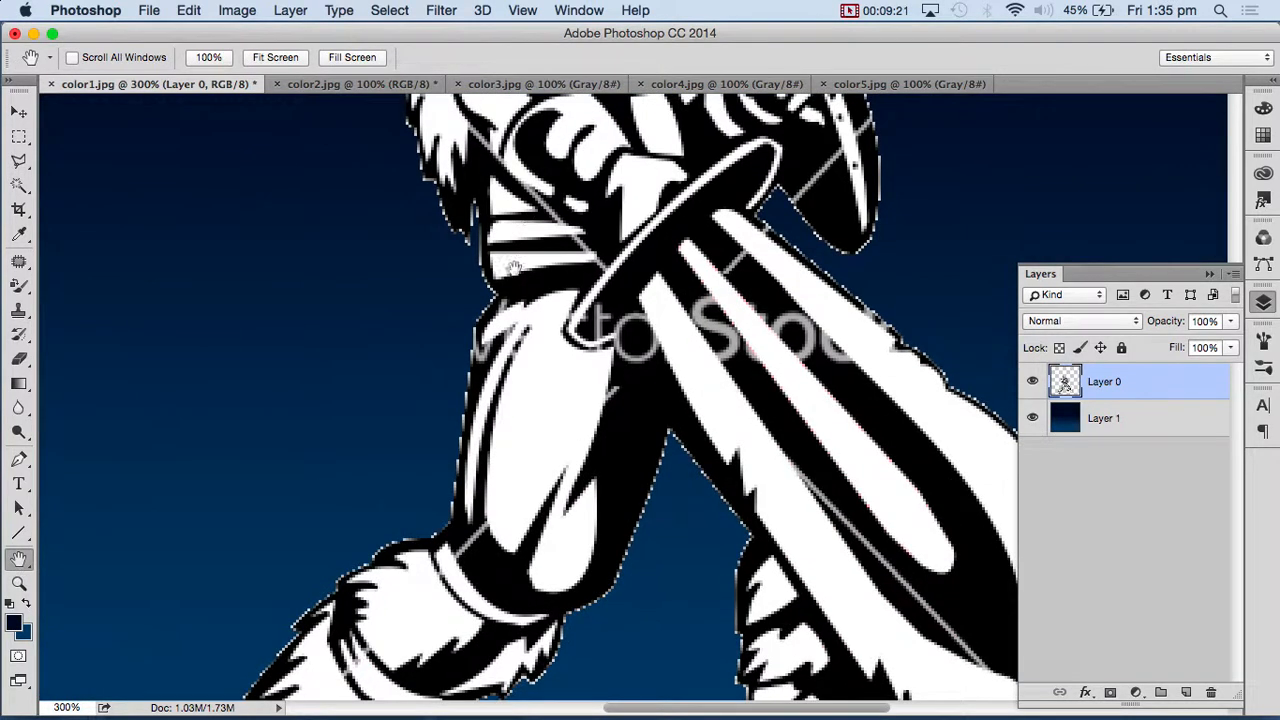
scroll(530, 222, down, 5)
scroll(303, 278, right, 4)
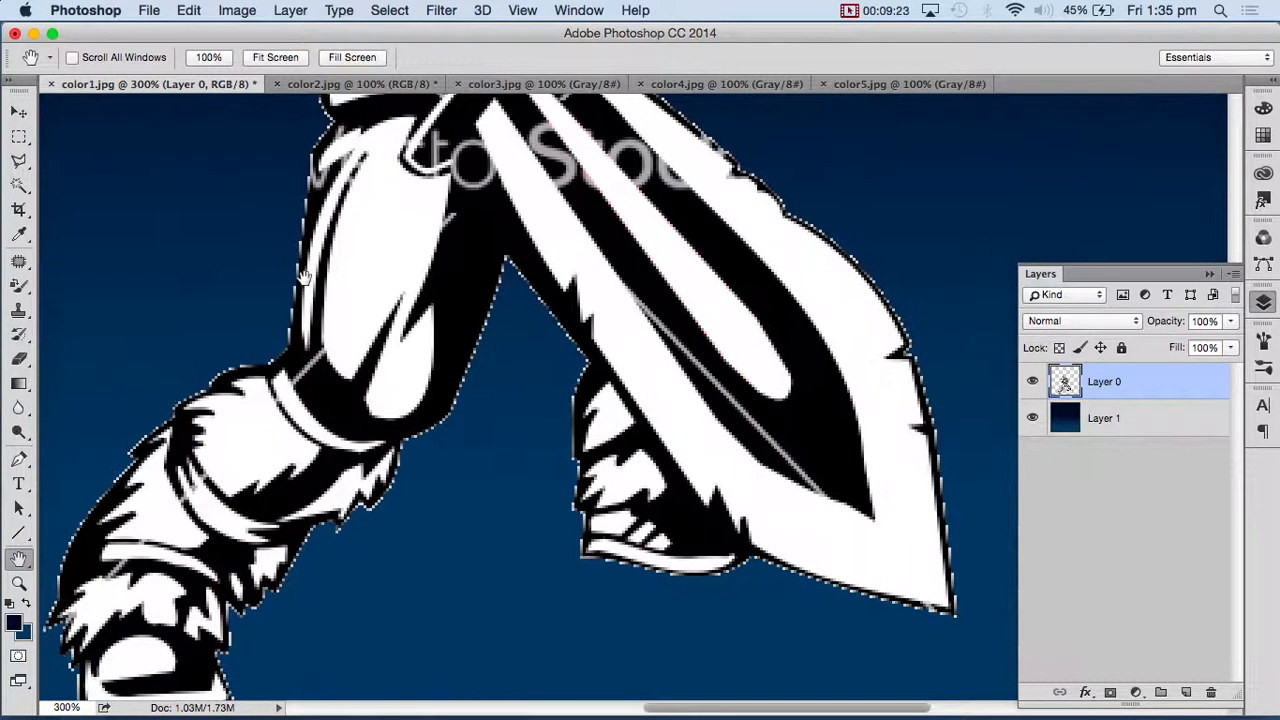
key(super+minus)
key(super+minus)
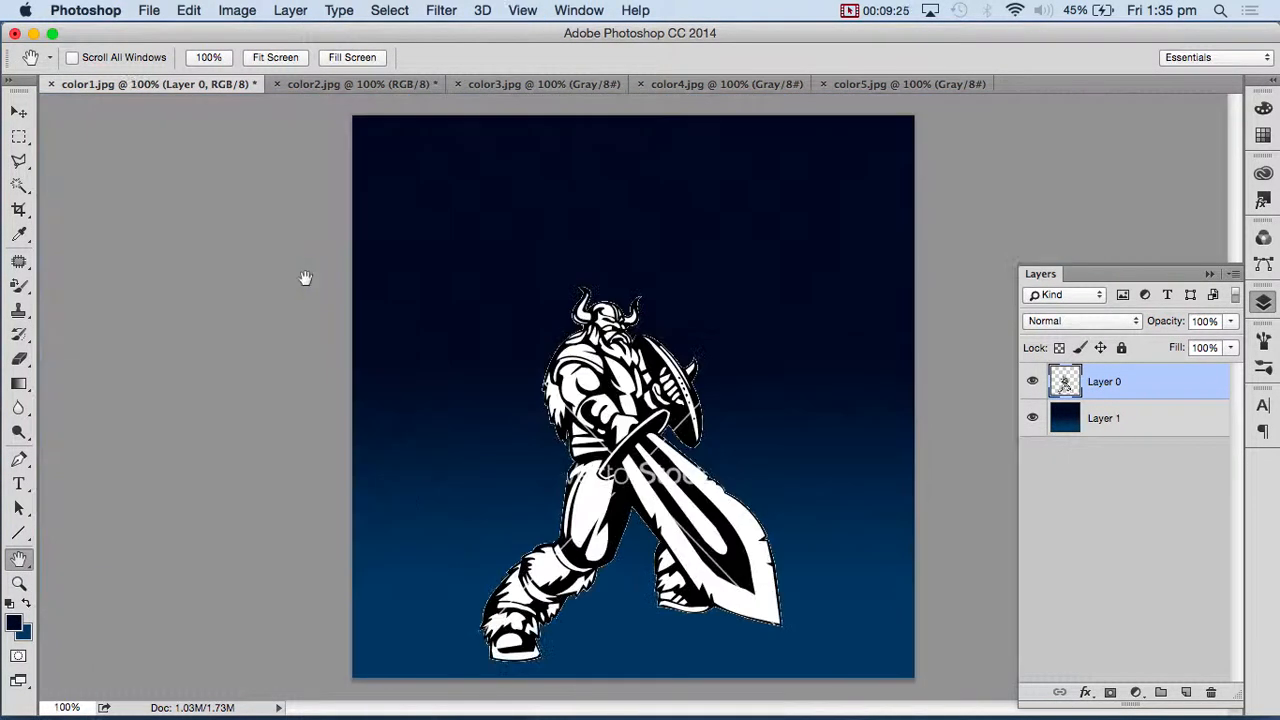
key(super+shift+z)
key(super+shift+z)
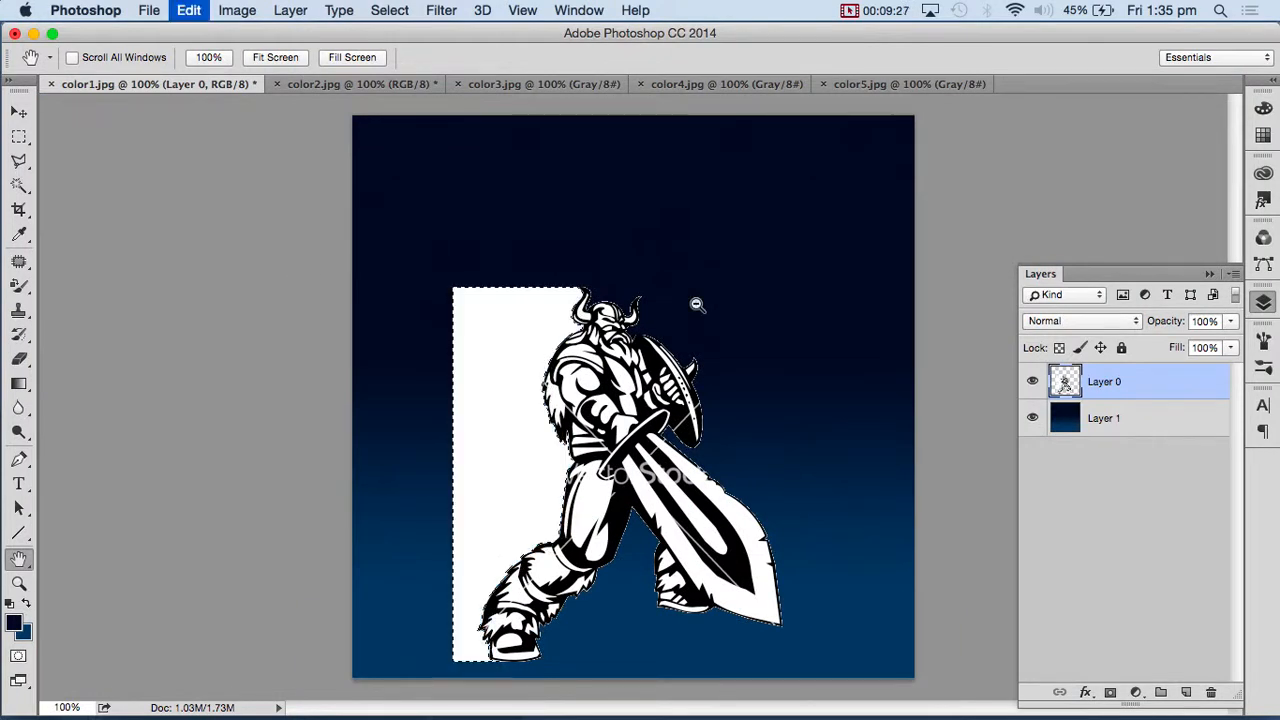
key(super+shift+z)
key(super+shift+z)
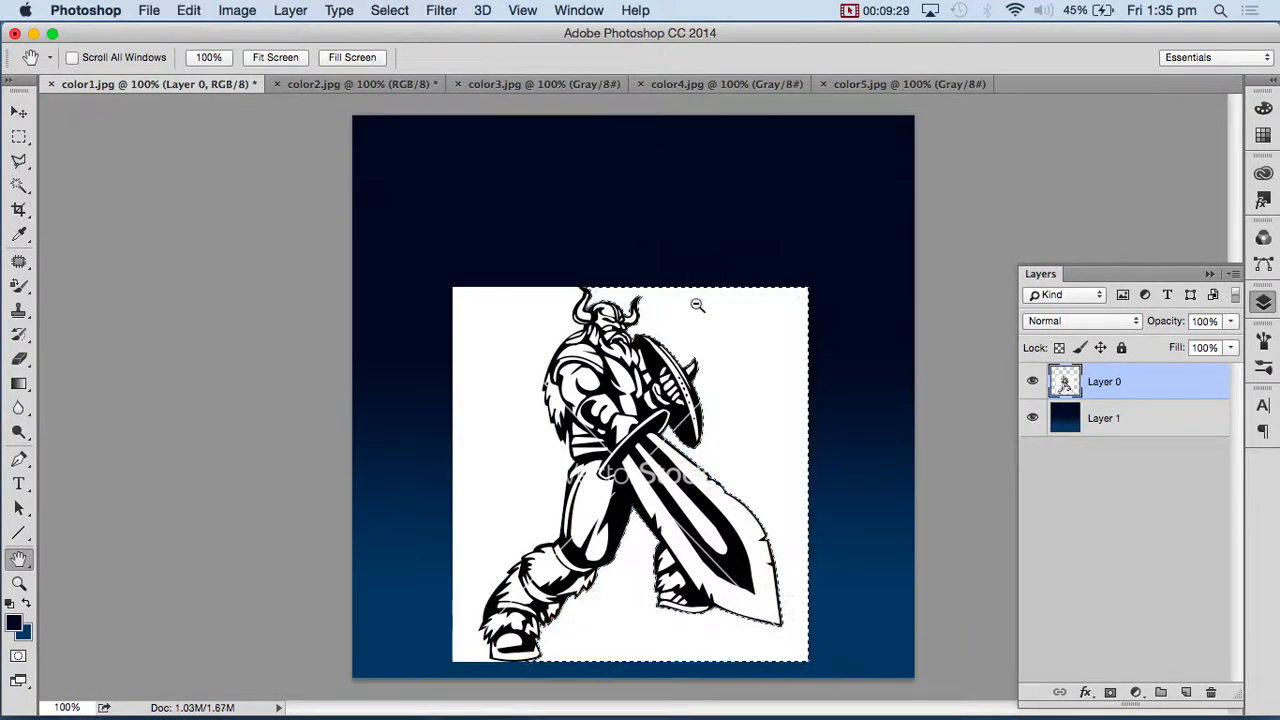
key(super+d)
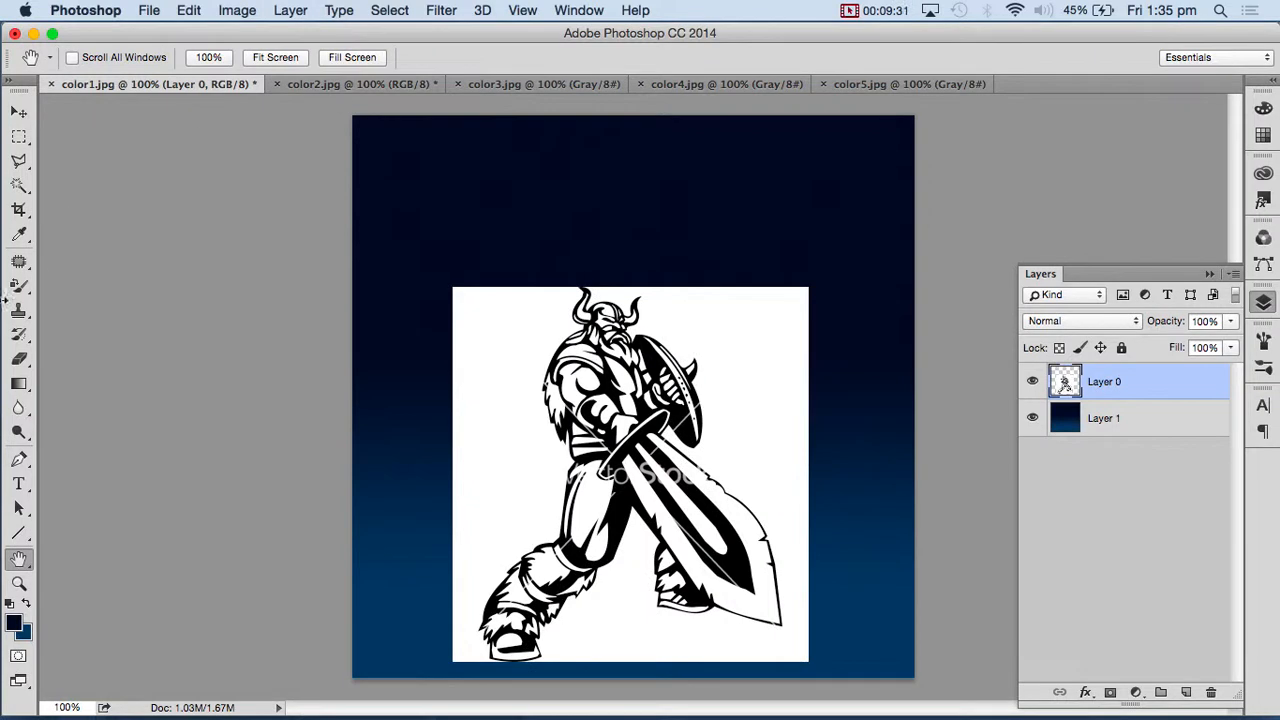
- Use the anti-aliased Magic Wand to select and delete Layer 0's white background
click(20, 187)
click(20, 187)
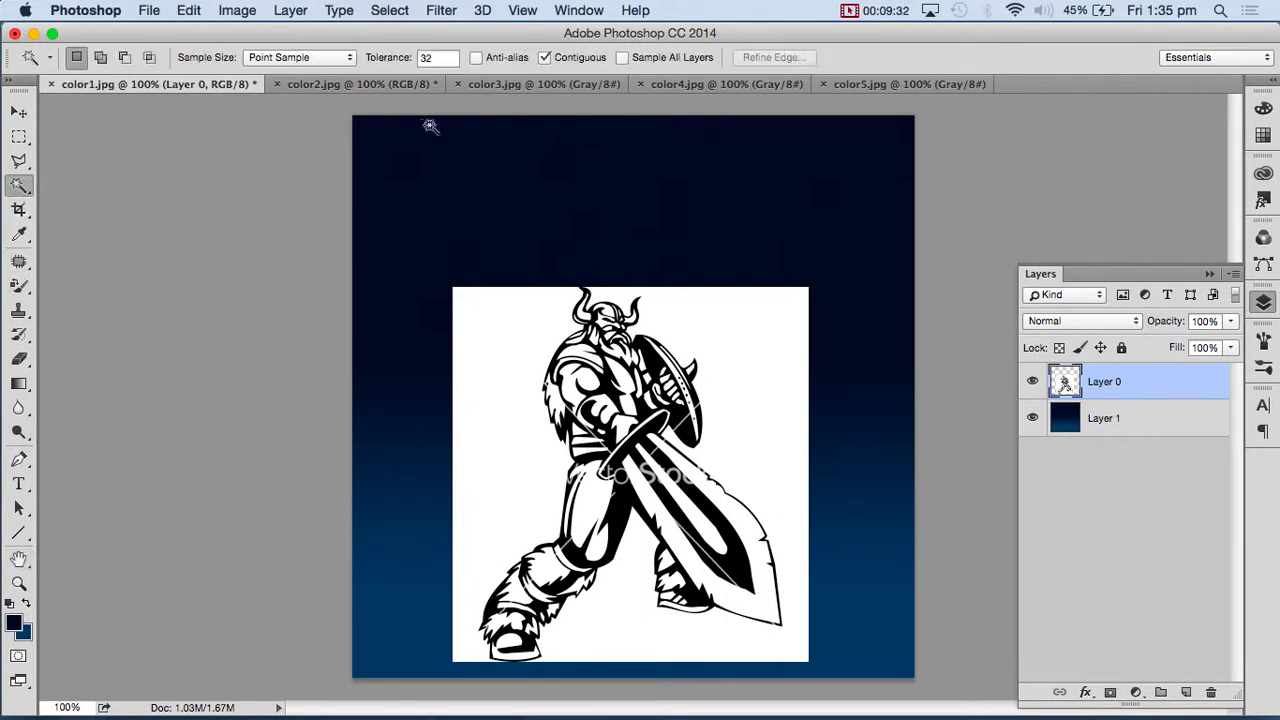
click(476, 57)
click(773, 478)
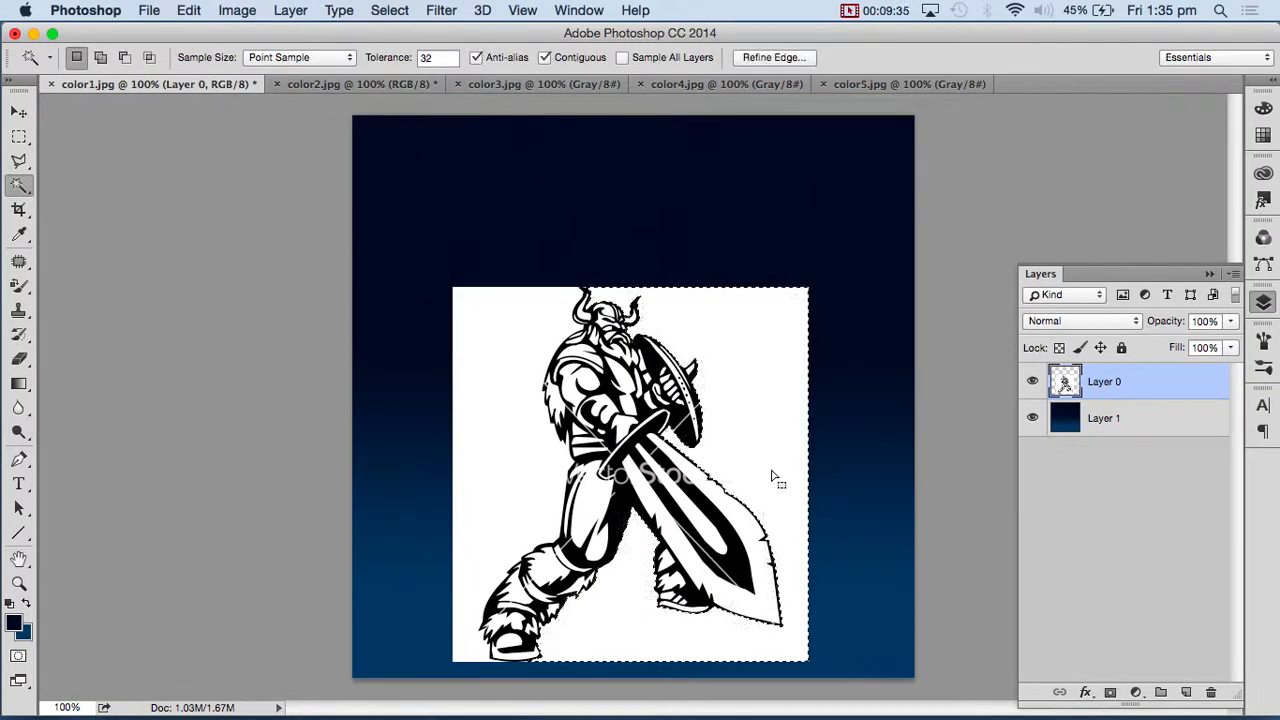
key(Delete)
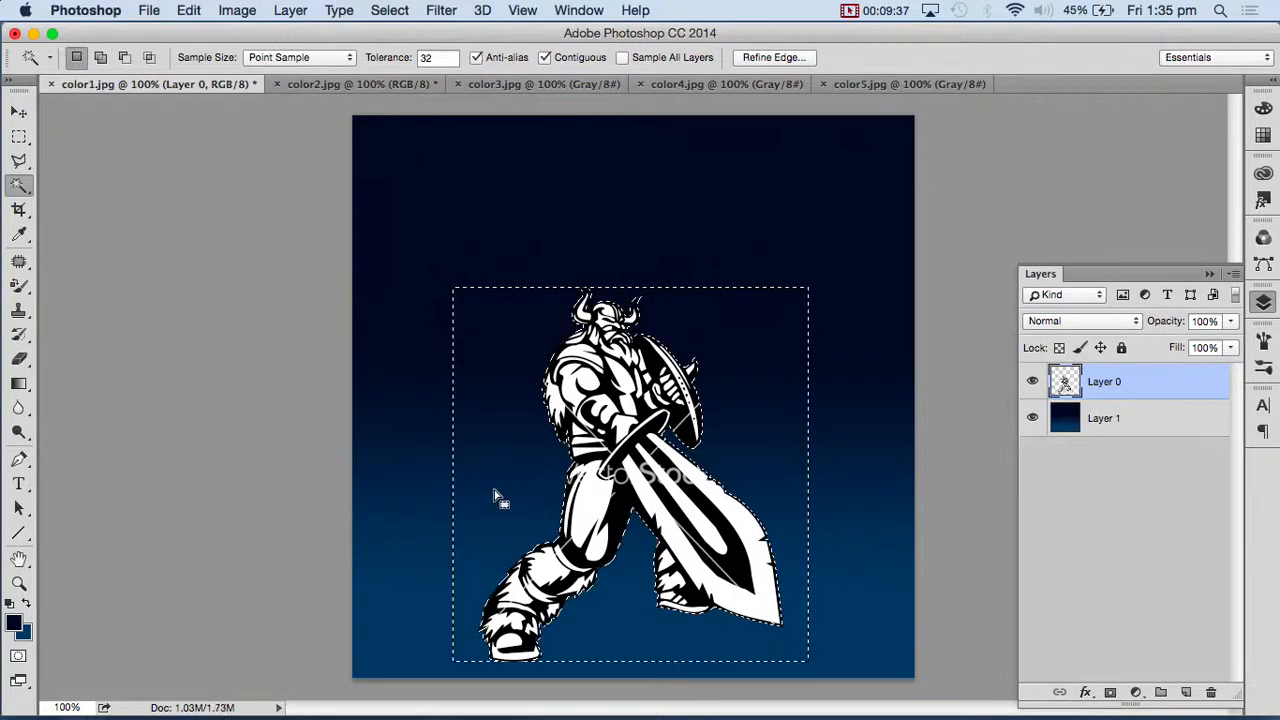
key(super+d)
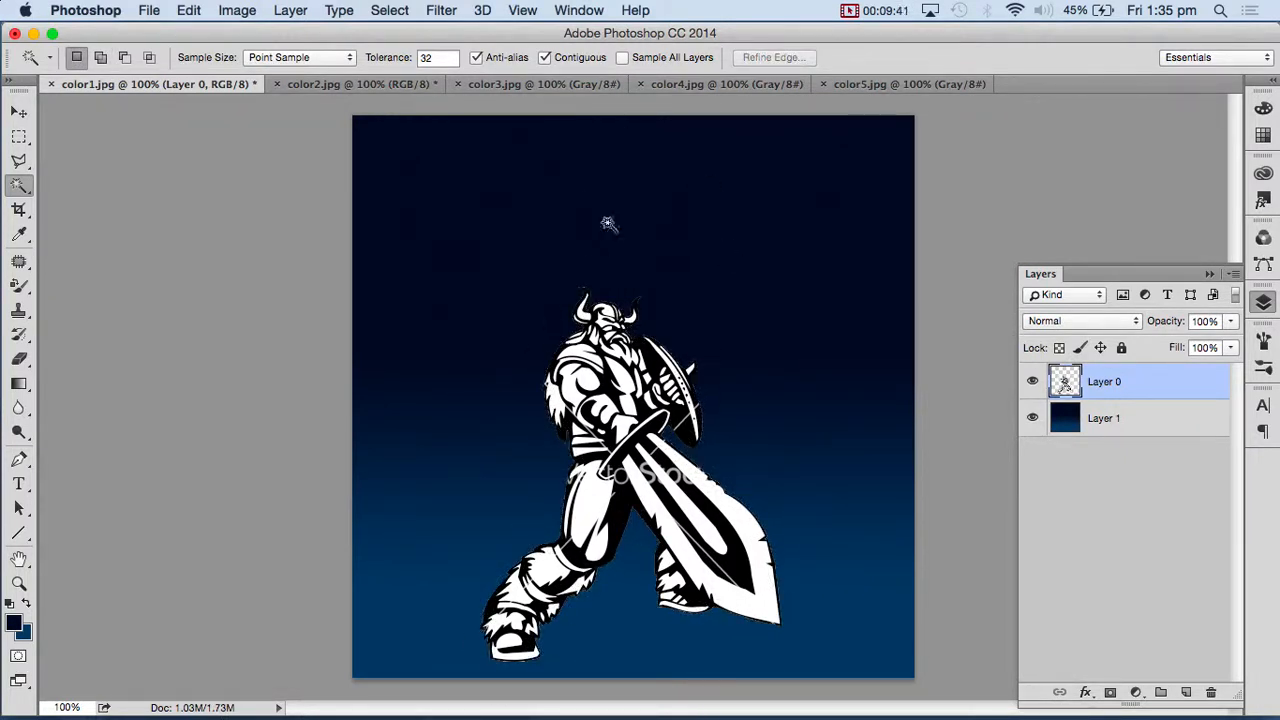
- Undo, set Magic Wand tolerance to 56, and delete the white background again
click(541, 432)
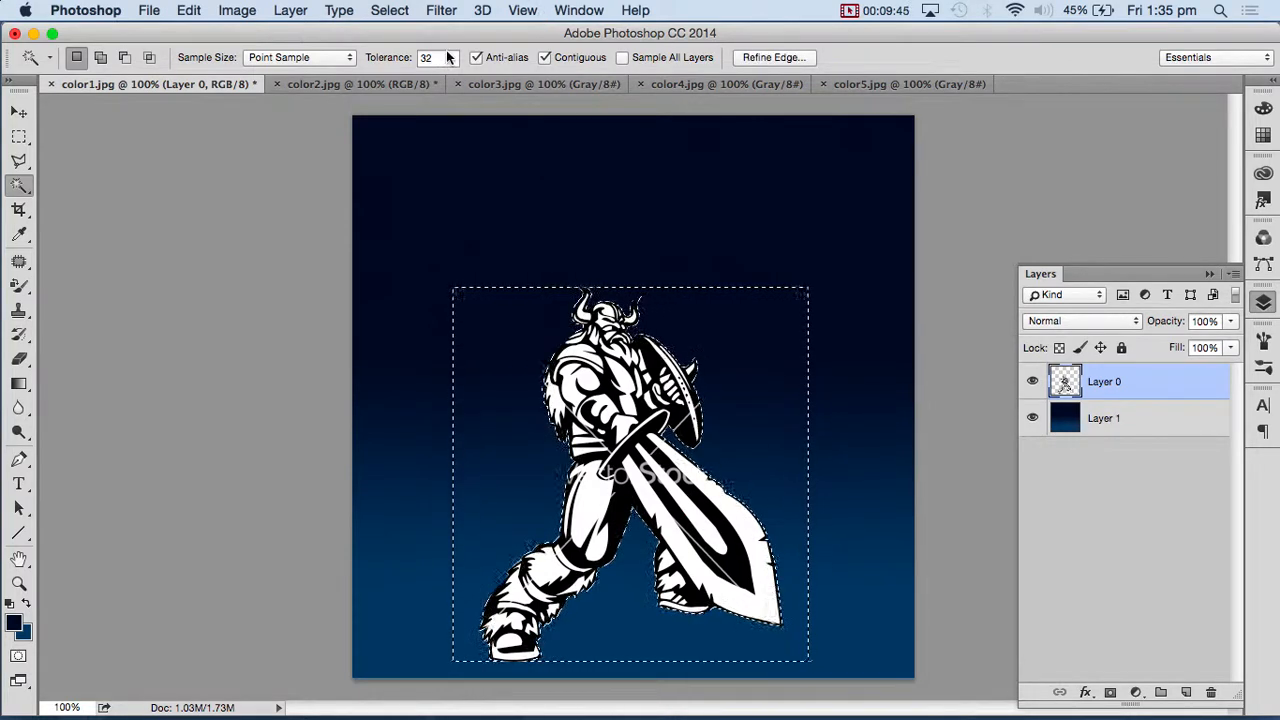
key(super+z)
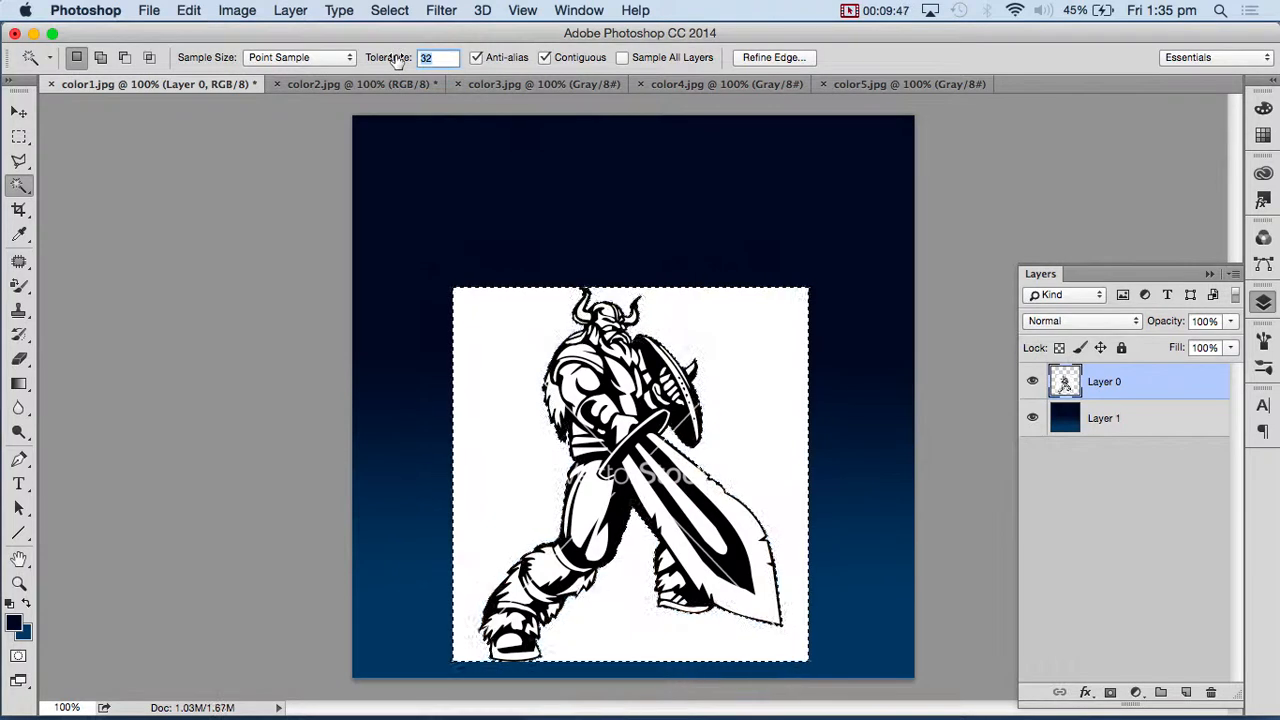
text(56)
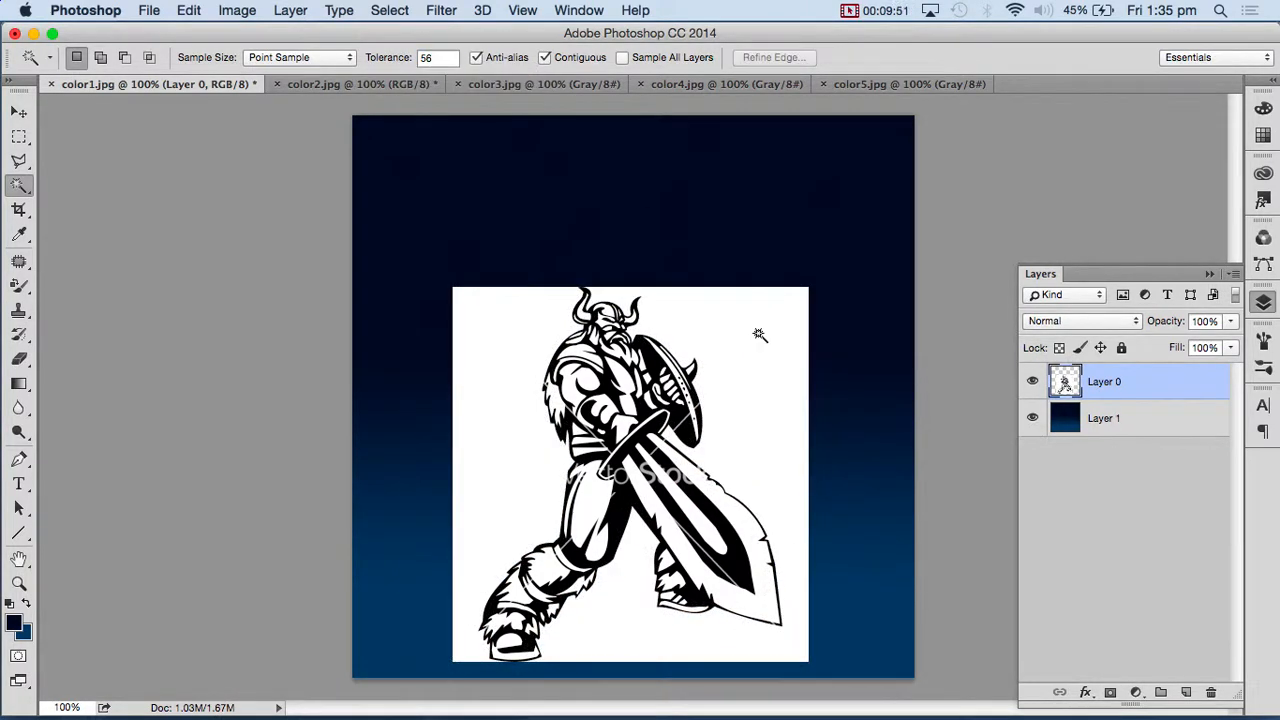
key(Return)
click(534, 337)
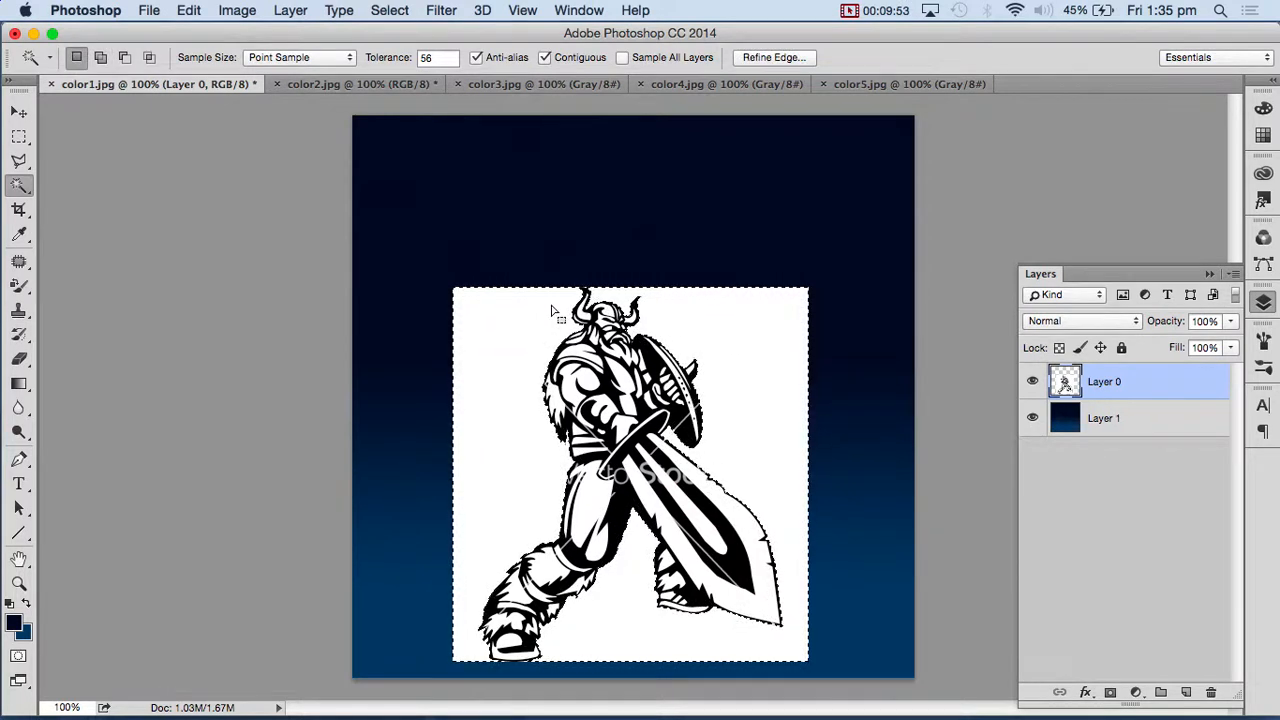
key(Delete)
key(super+d)
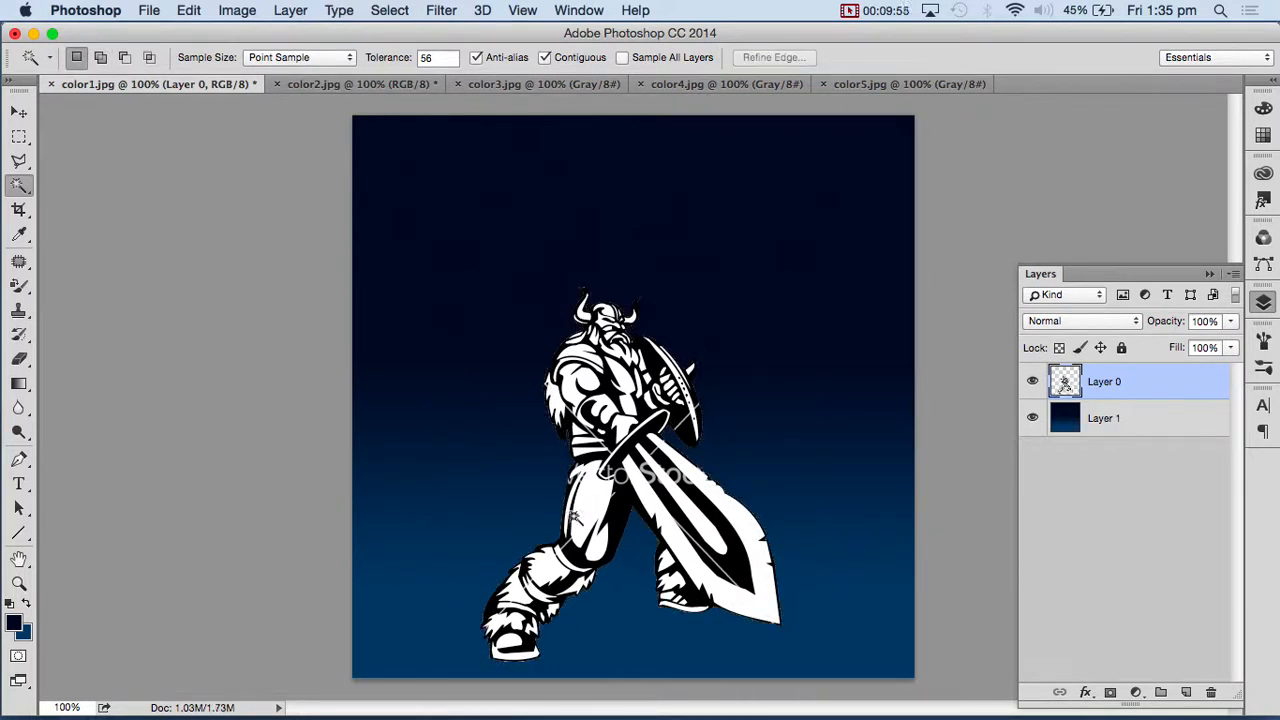
- Zoom to 300% to inspect the viking's edges, then zoom back out to the whole image
key(super+equal)
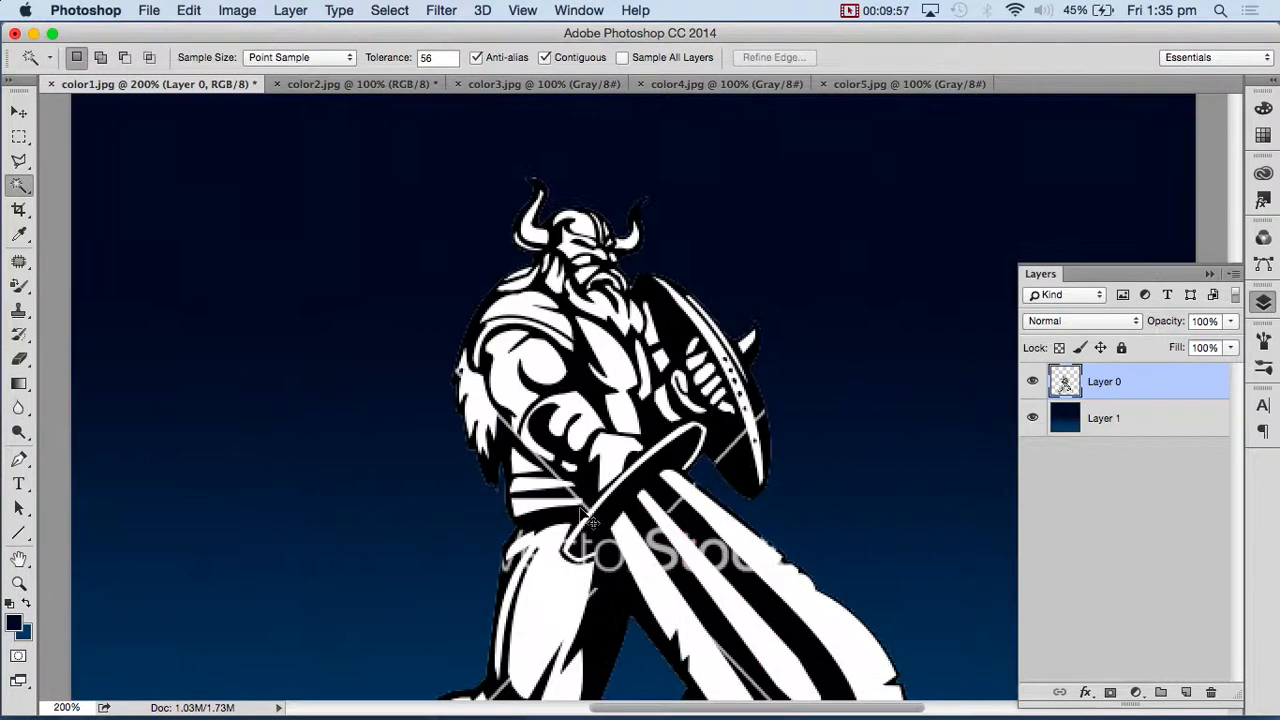
key(super+equal)
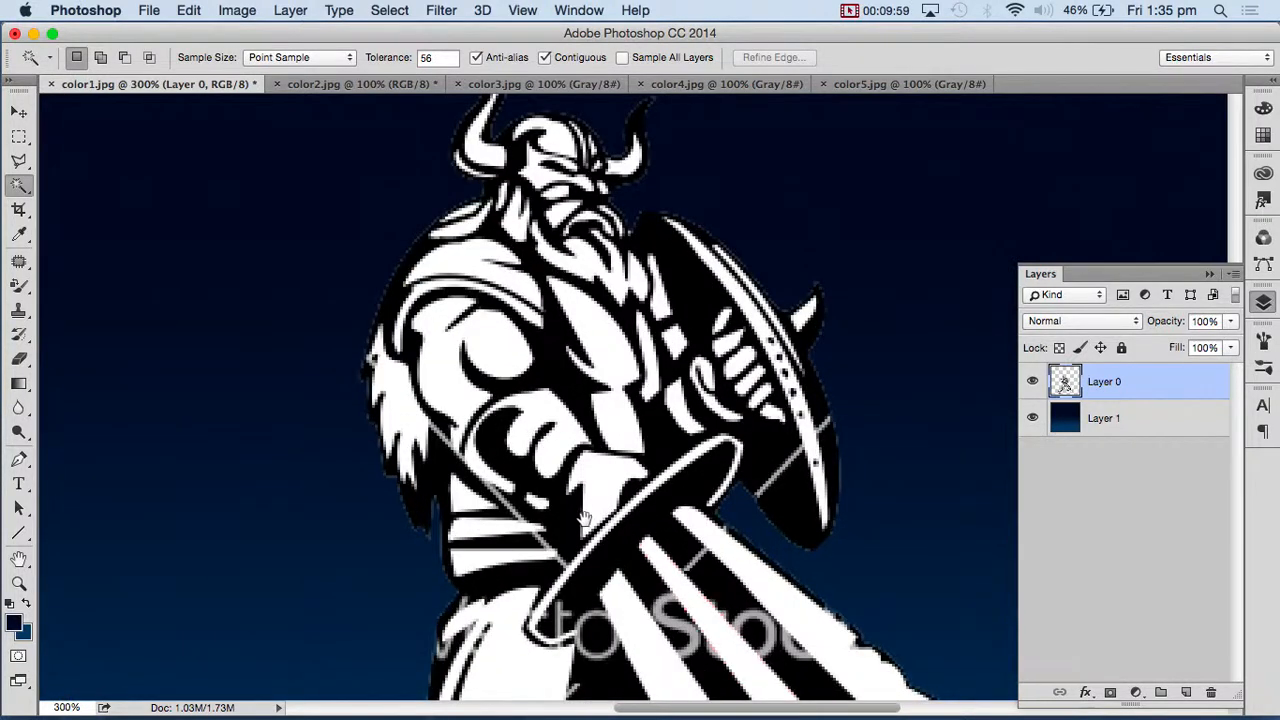
drag(508, 598, 596, 298)
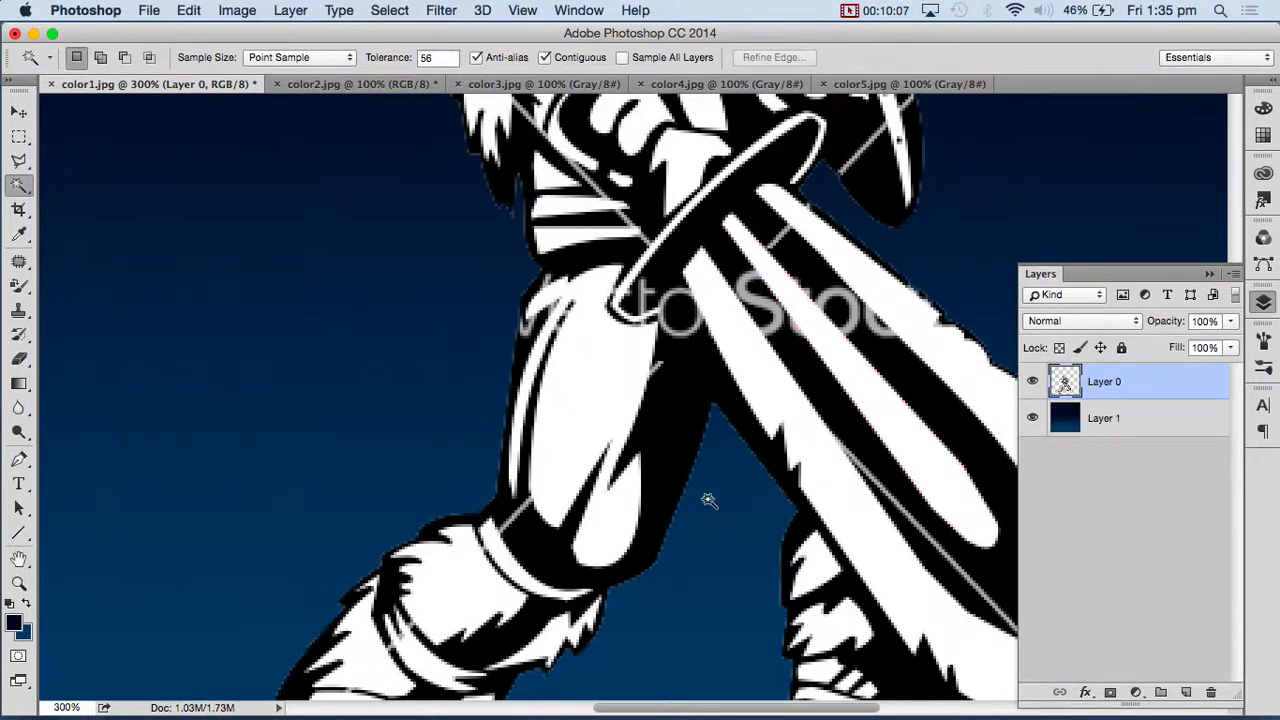
key(super+1)
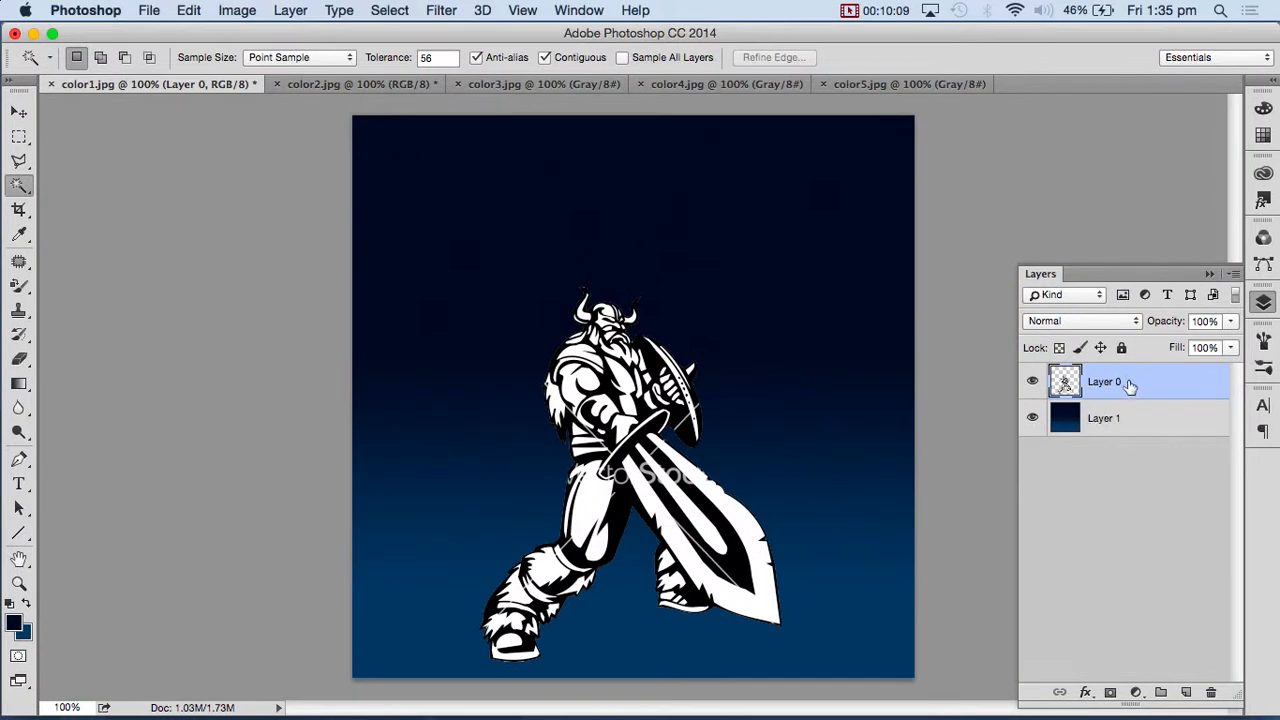
- Try scaling the viking to about 80% with Free Transform, then revert to full size
key(super+t)
drag(782, 288, 748, 323)
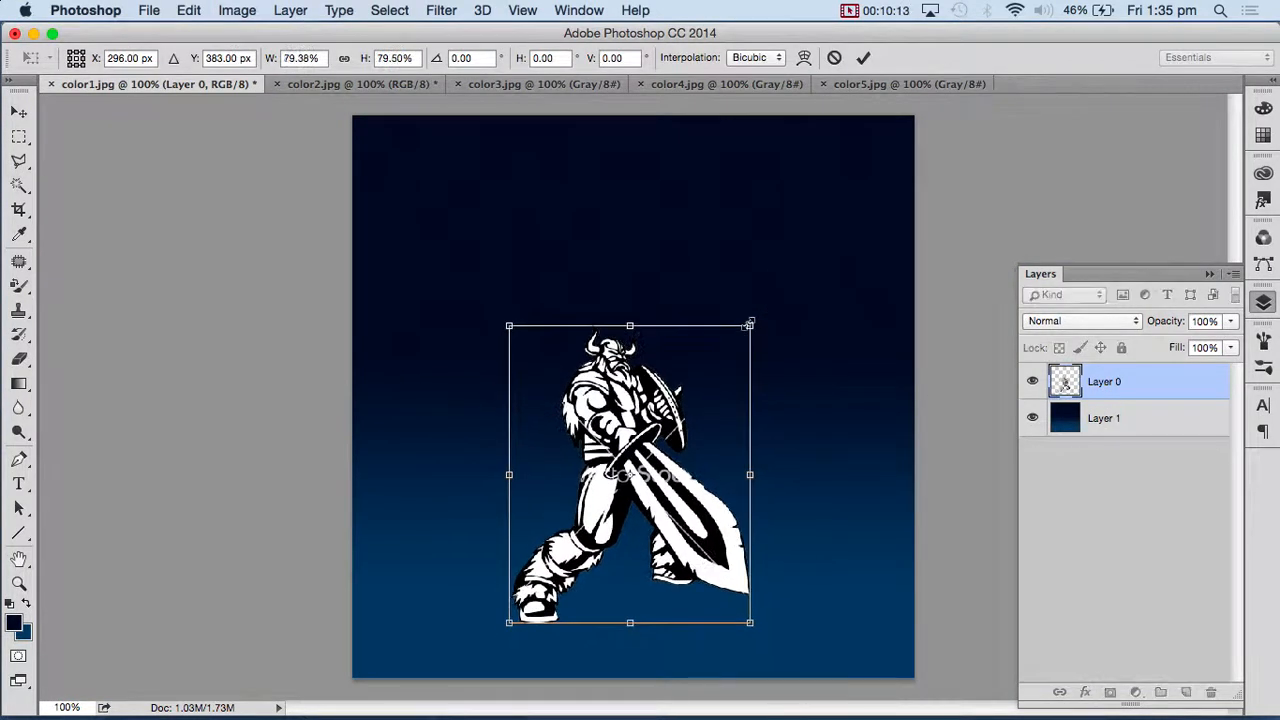
key(Return)
key(v)
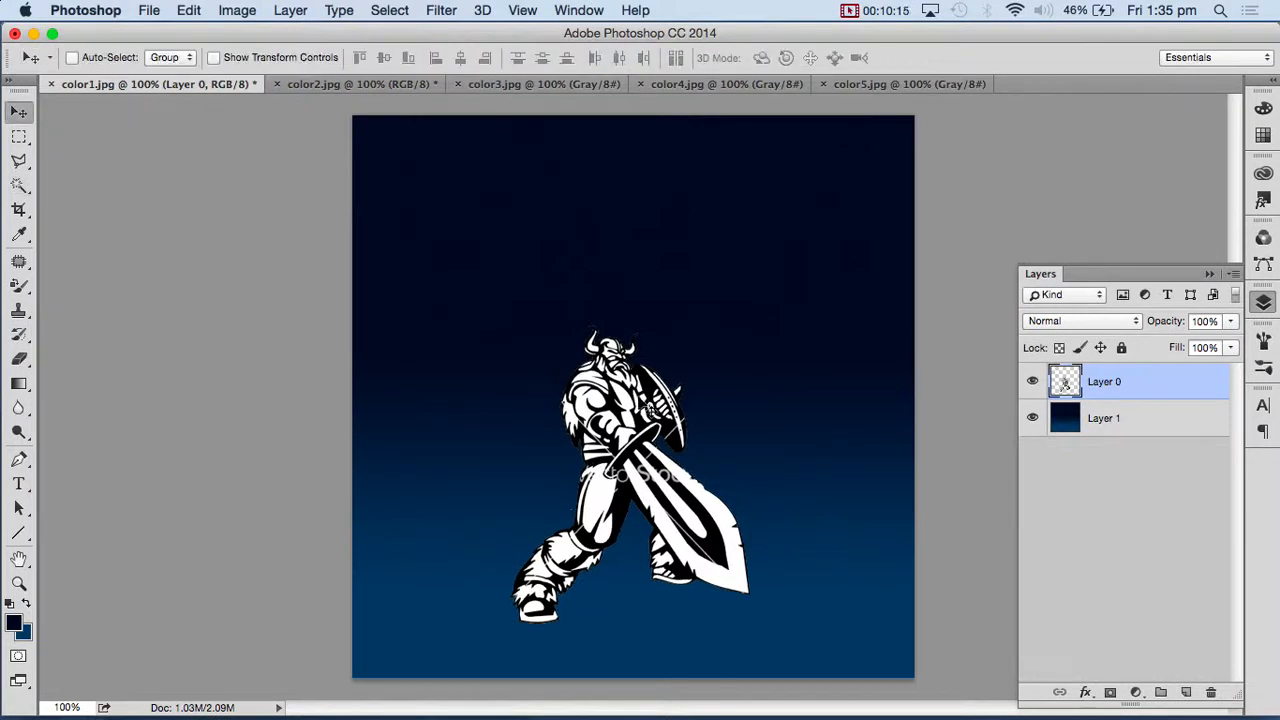
key(super+z)
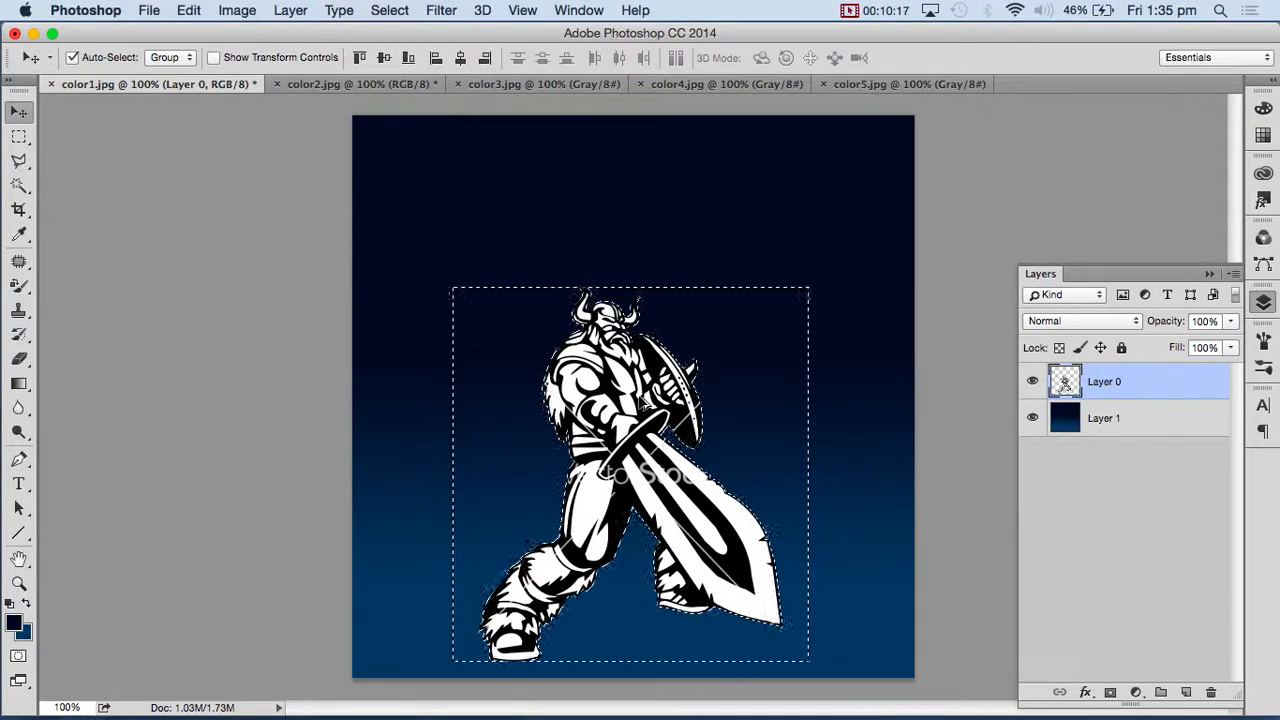
- Deselect, add a new empty Layer 2 above the gradient Layer 1, and make it active
key(super+d)
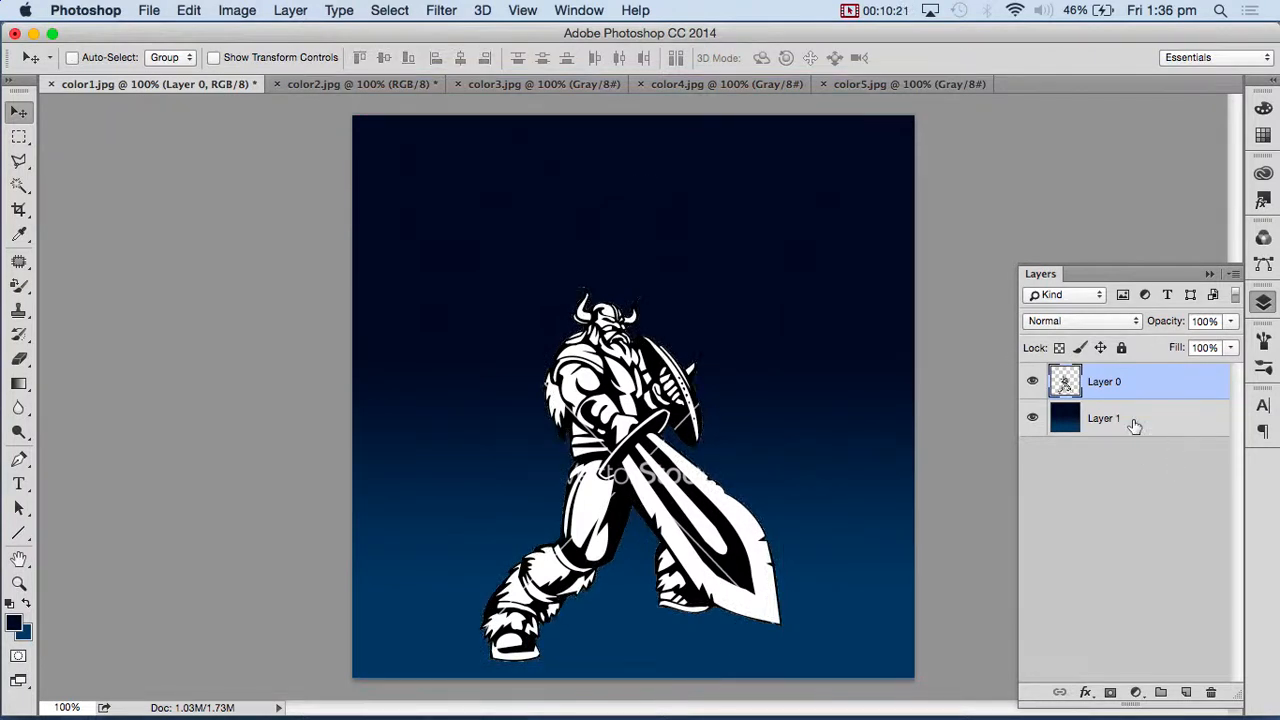
click(1134, 425)
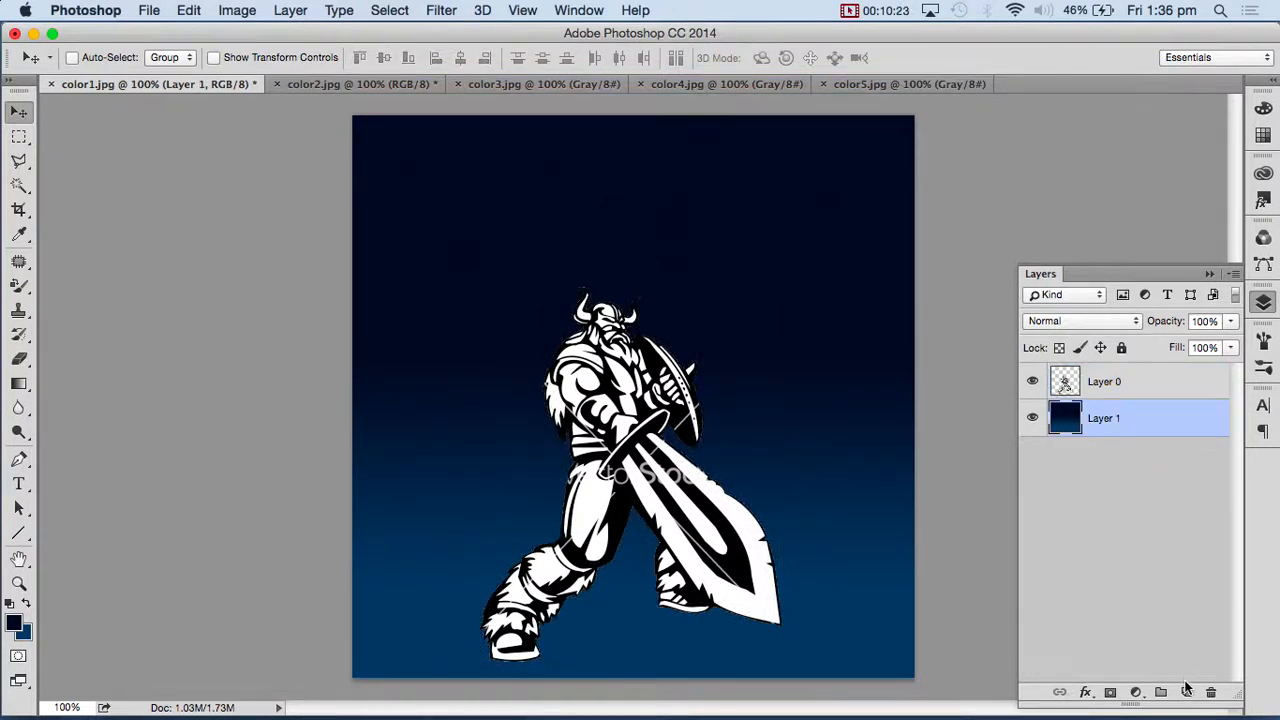
click(1186, 691)
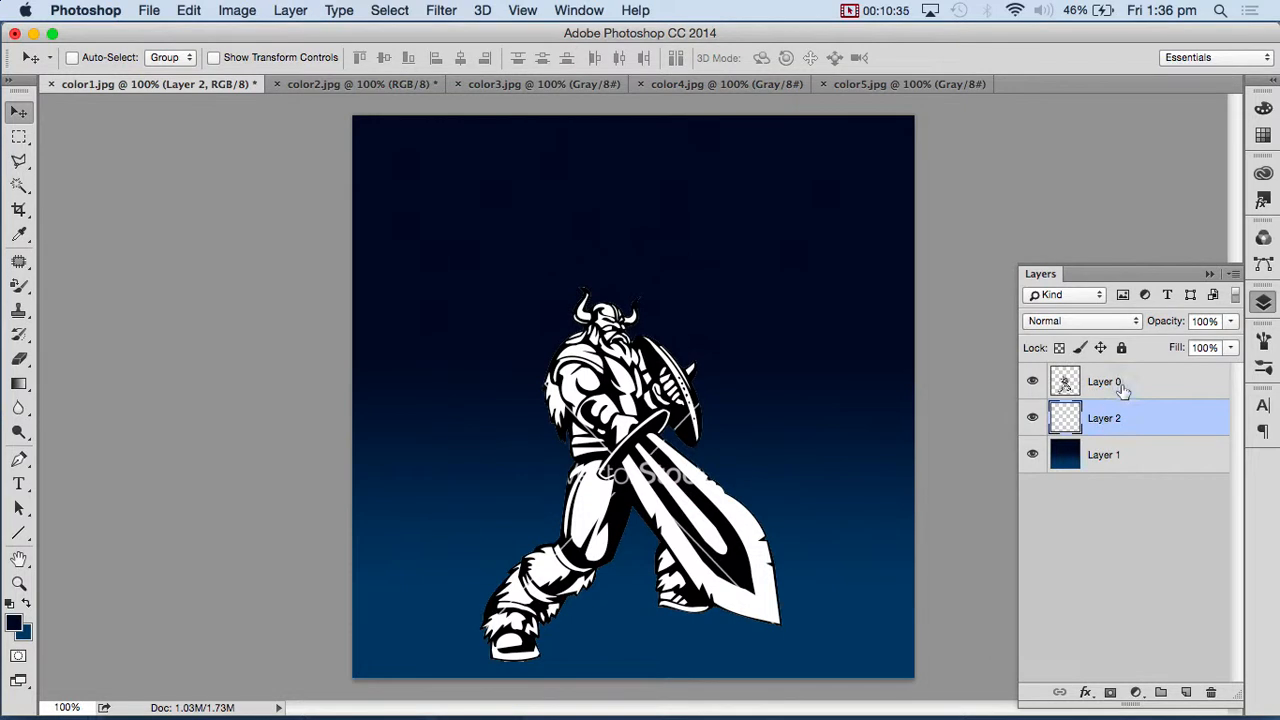
click(1123, 389)
click(1095, 423)
- Switch to the Brush tool with a medium blue #3b5ba4 foreground colour
click(20, 288)
drag(22, 291, 78, 282)
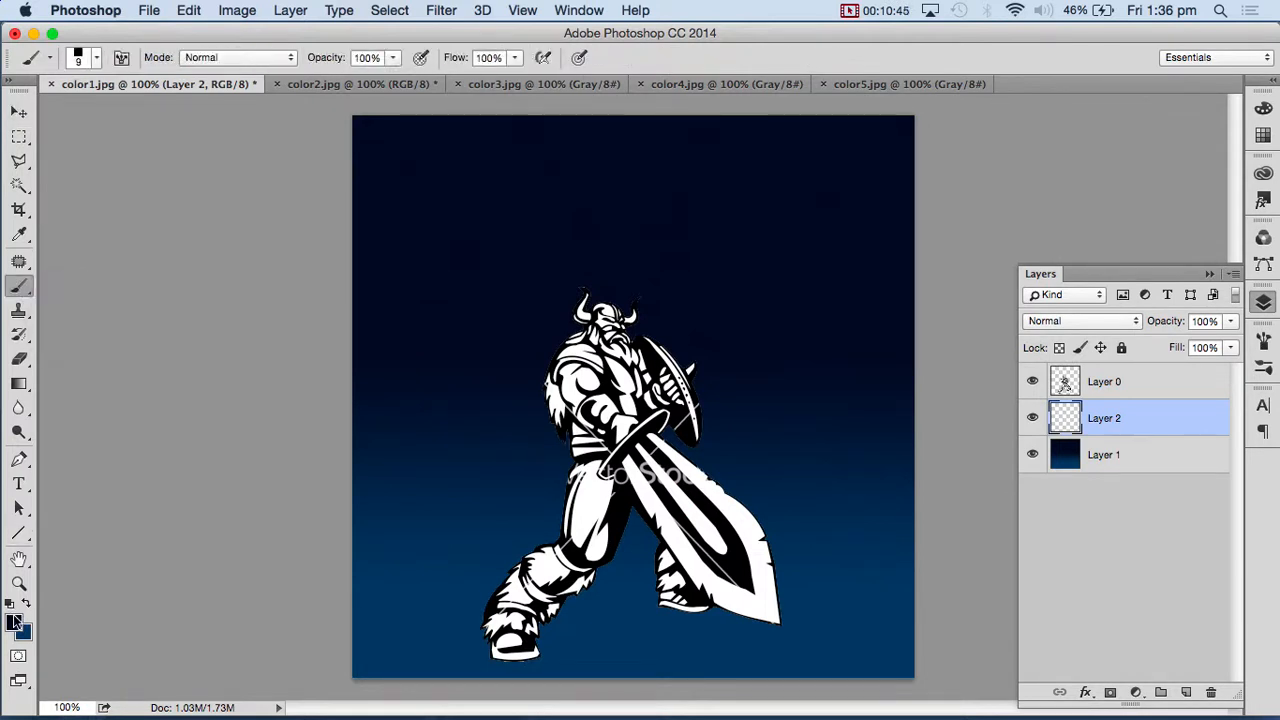
click(14, 622)
click(704, 252)
click(962, 162)
- Choose the hard round brush tip and shrink it from 50 to 30 px
click(97, 60)
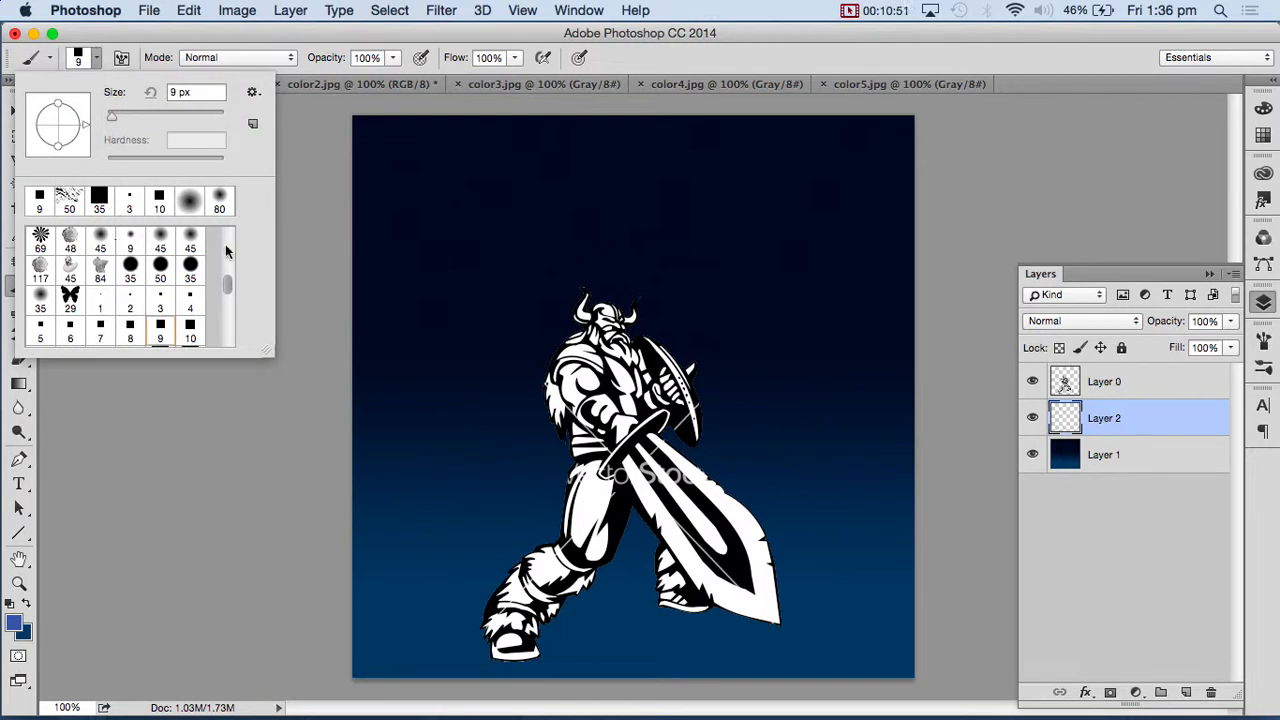
double_click(160, 268)
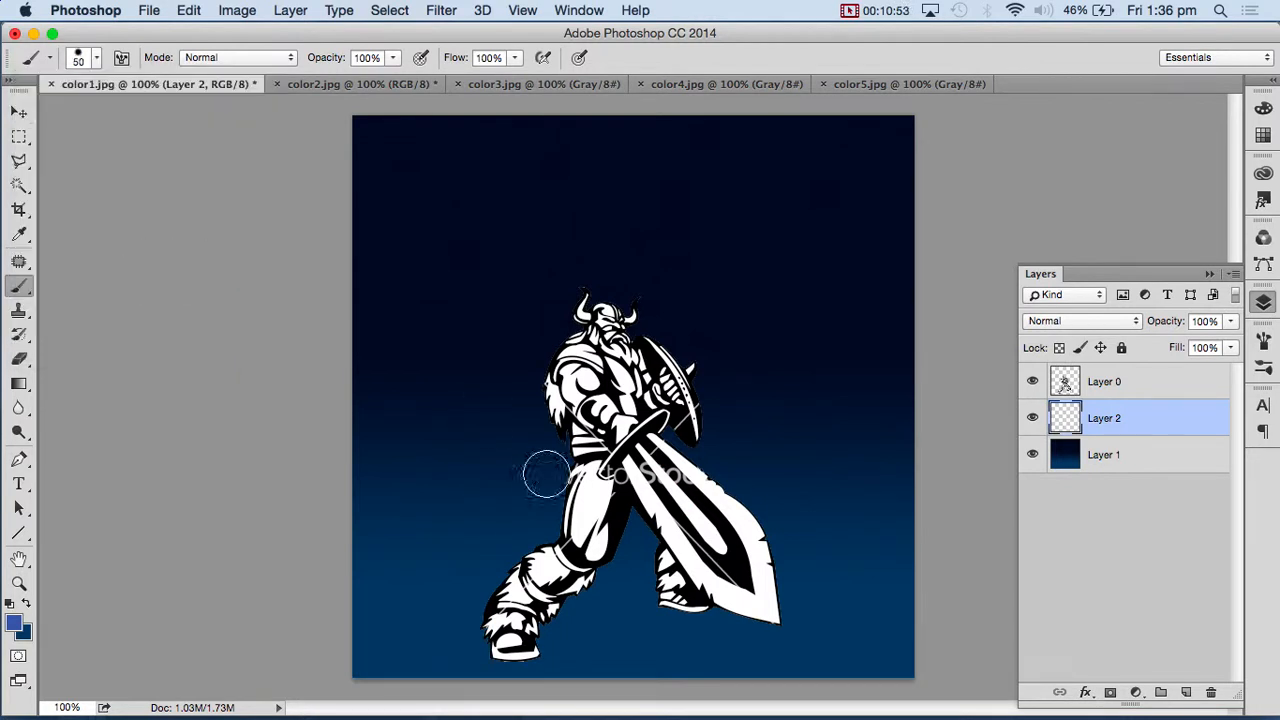
key(bracketleft)
key(bracketleft)
key(bracketleft)
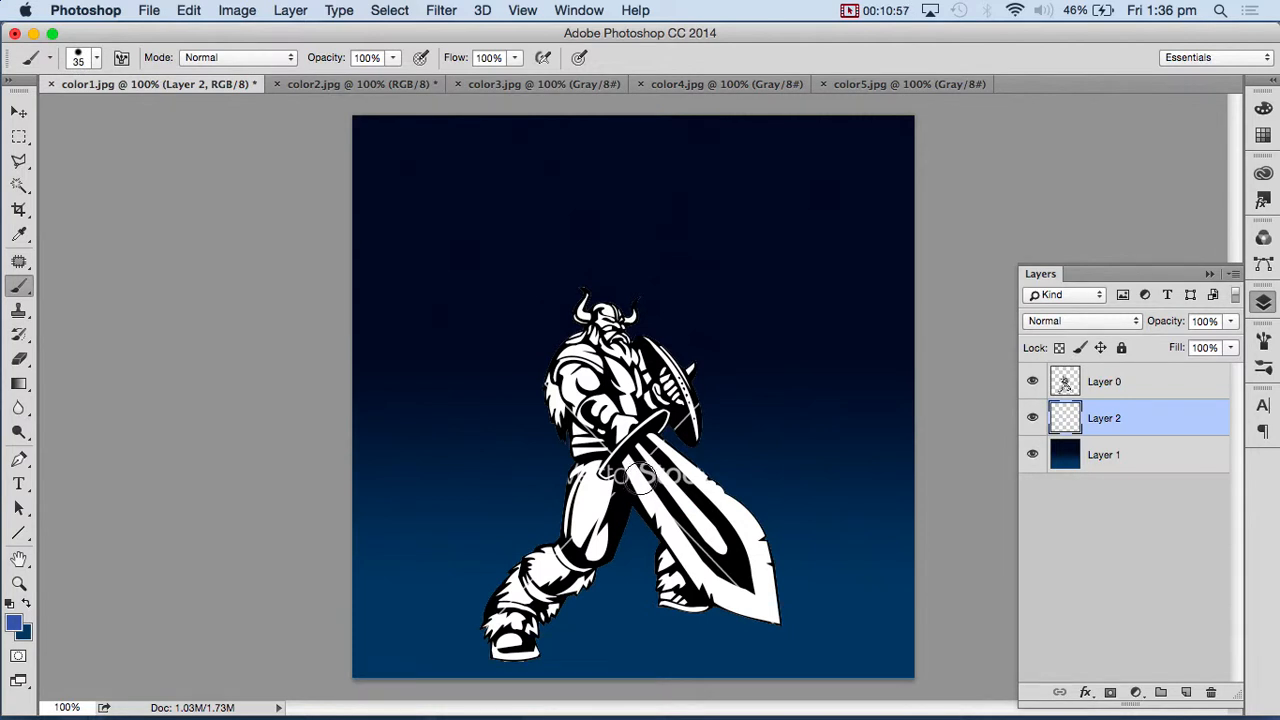
key(bracketleft)
- Set Layer 0's blend mode to Multiply, then brush blue along the sword blade on Layer 2
click(1142, 381)
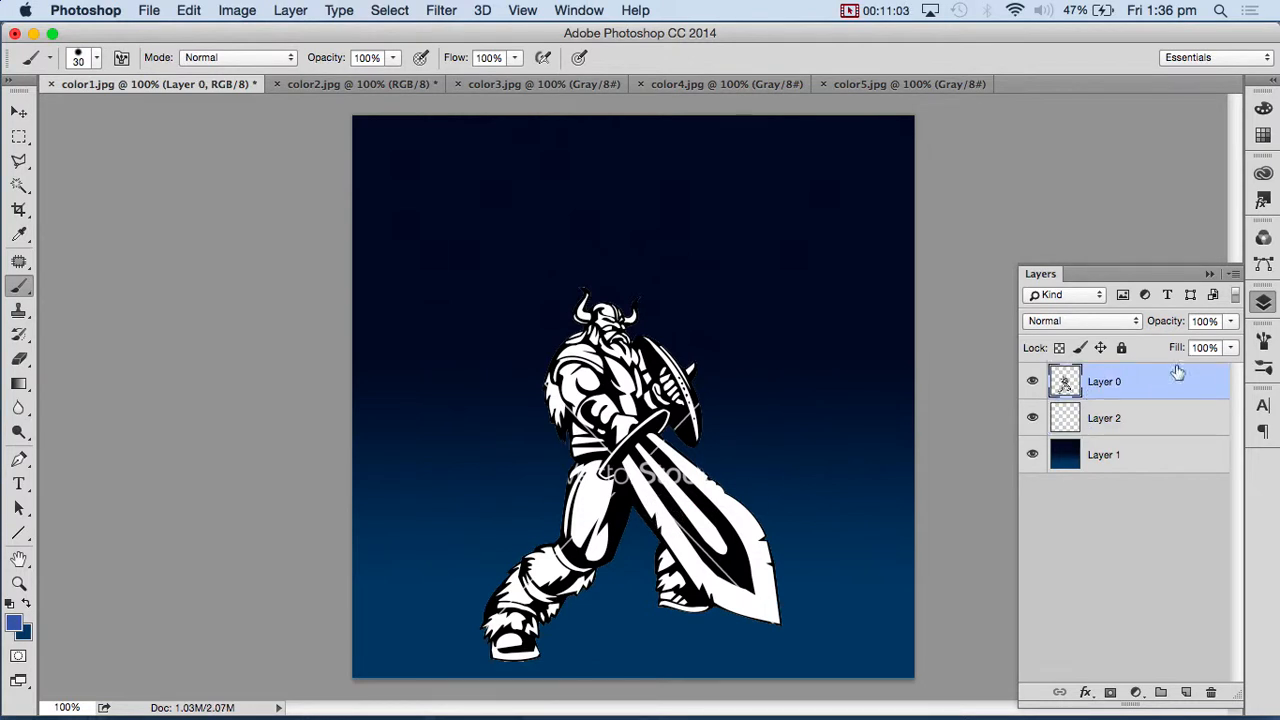
click(1108, 324)
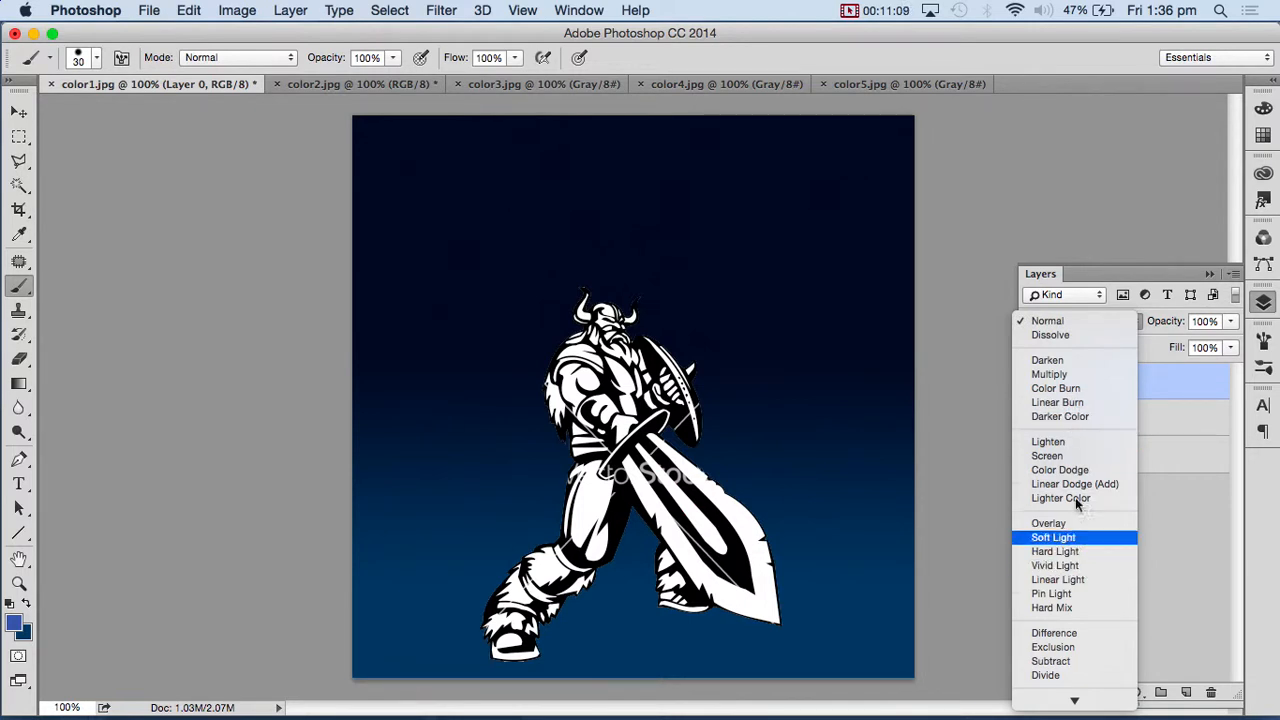
scroll(1065, 385, down, 1)
click(1064, 376)
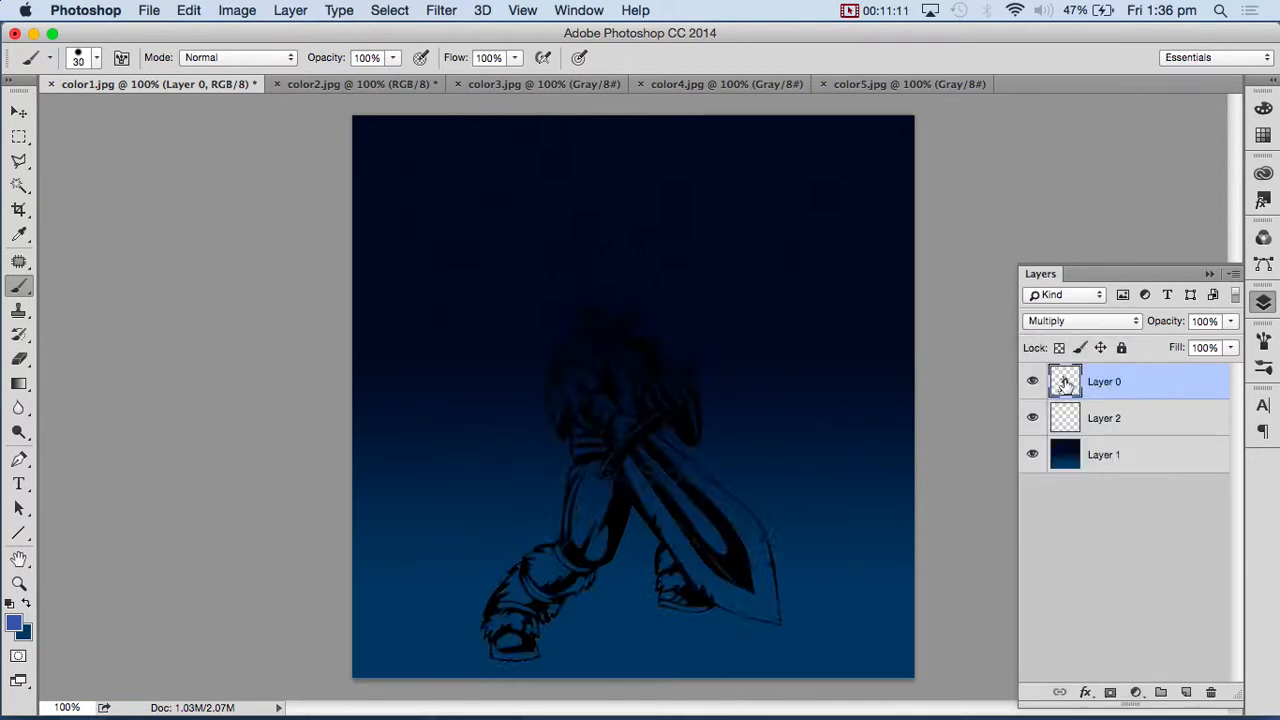
click(1124, 421)
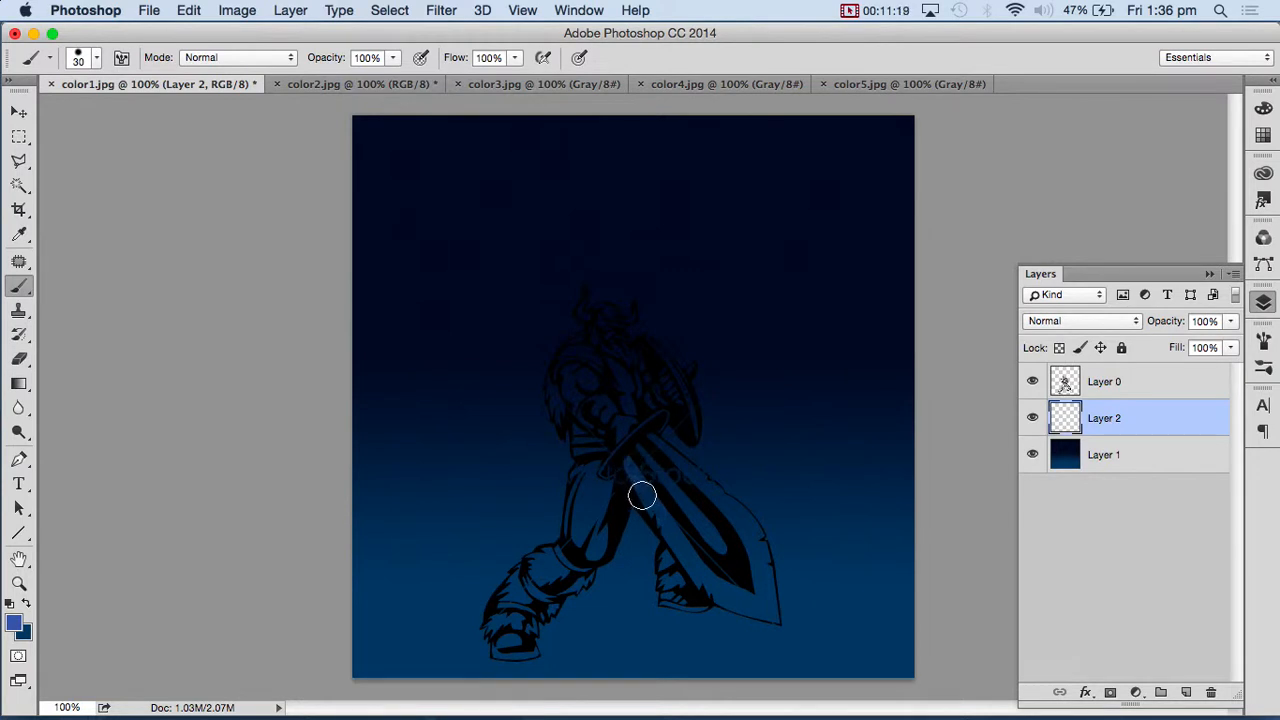
mouse_move(665, 521)
mouse_down()
mouse_move(626, 452)
mouse_move(689, 554)
mouse_move(630, 470)
mouse_move(656, 505)
mouse_up()
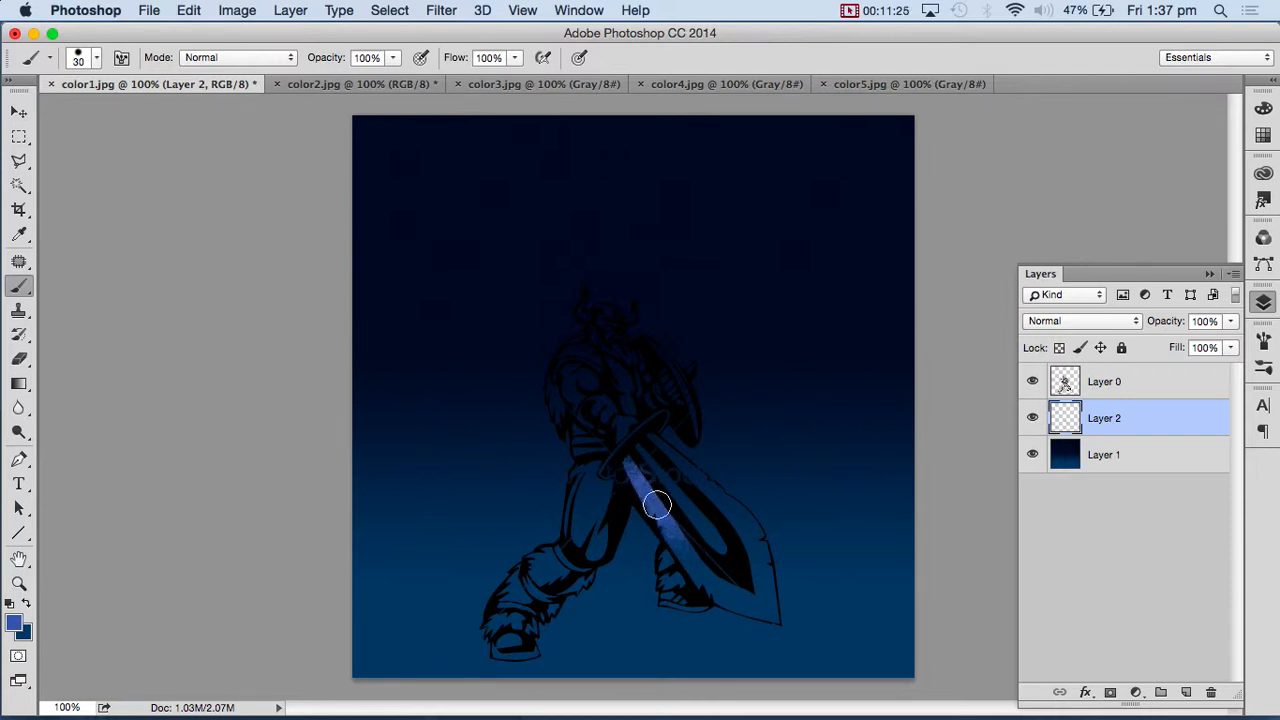
- Pick a hard round brush tip from the Brush Preset picker
click(97, 58)
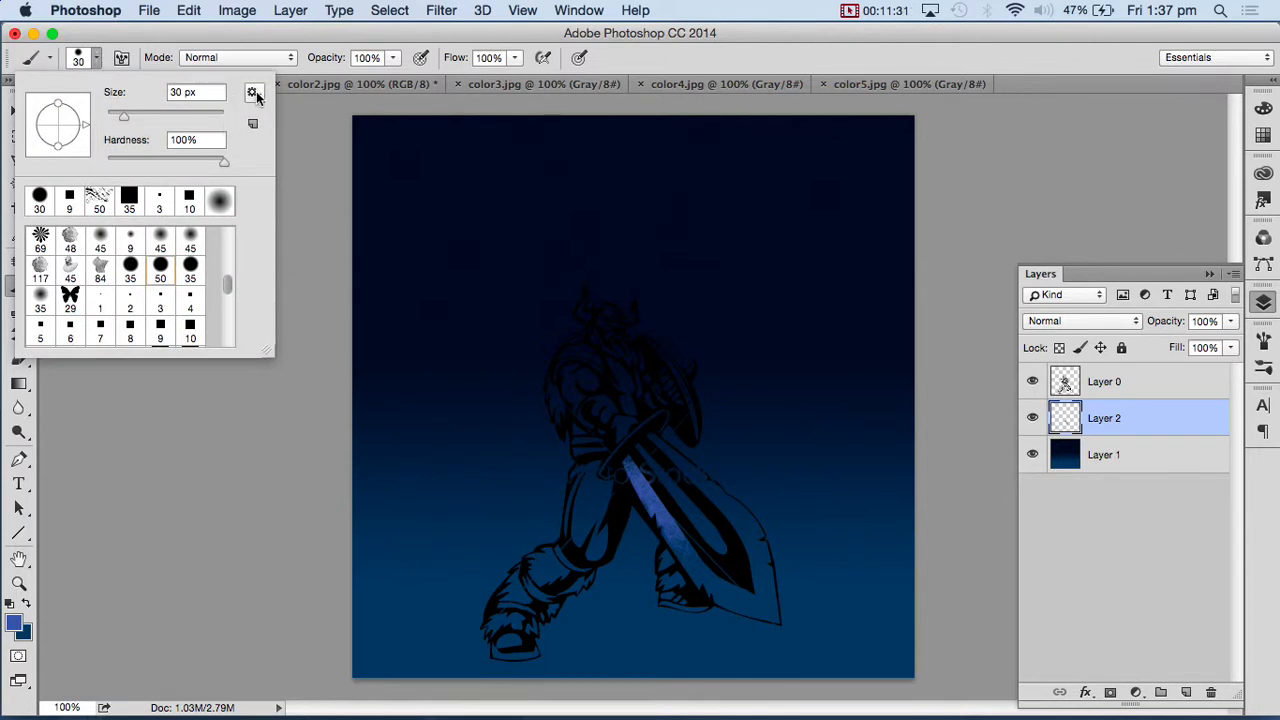
drag(228, 288, 226, 203)
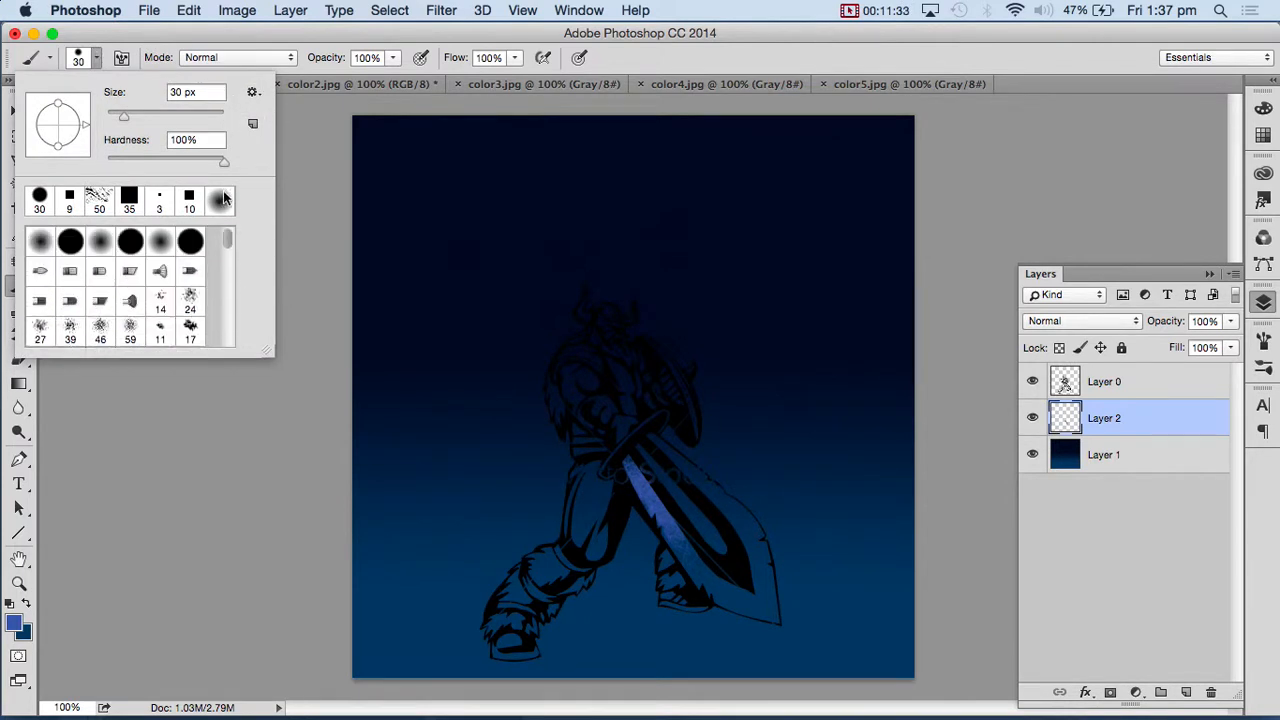
double_click(128, 243)
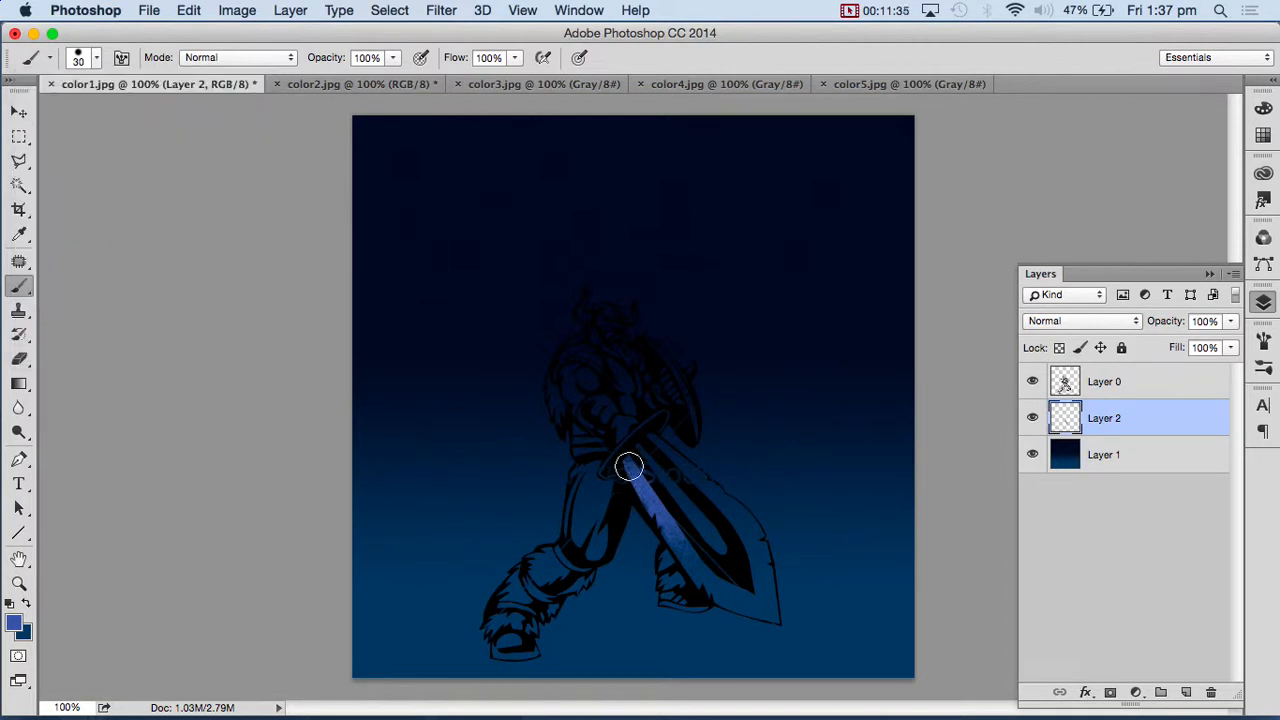
- Paint the whole sword blade blue on Layer 2, toggling Layer 0 off and on to check
mouse_move(633, 469)
mouse_down()
mouse_move(703, 573)
mouse_move(732, 593)
mouse_move(758, 588)
mouse_move(740, 539)
mouse_move(660, 457)
mouse_up()
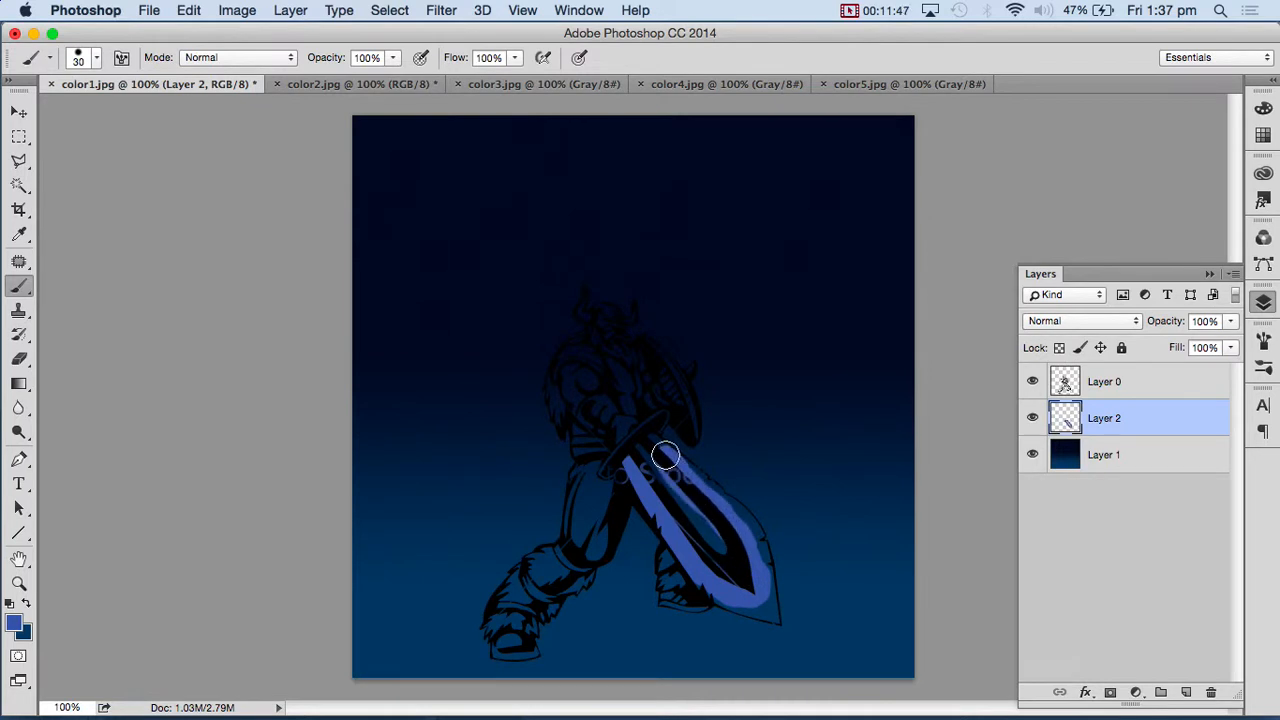
click(1033, 382)
click(1033, 382)
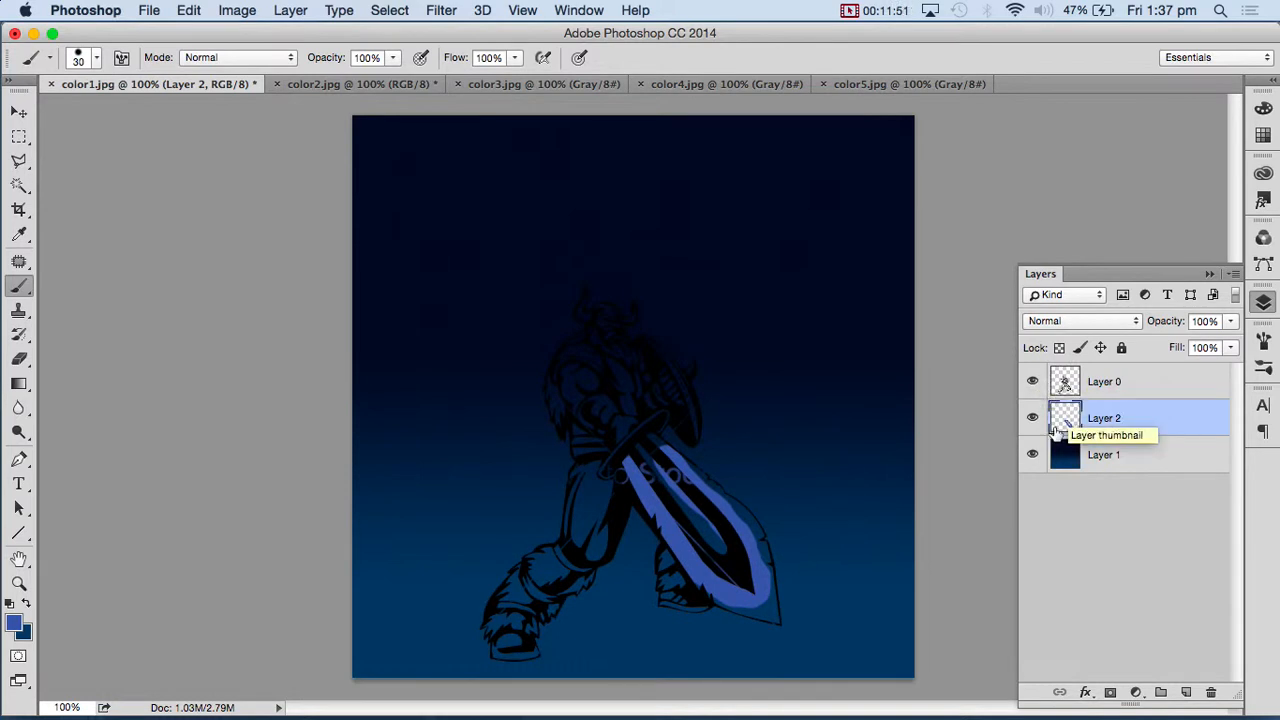
- Try Normal and then Screen blending on the viking Layer 0
click(1106, 384)
click(1108, 320)
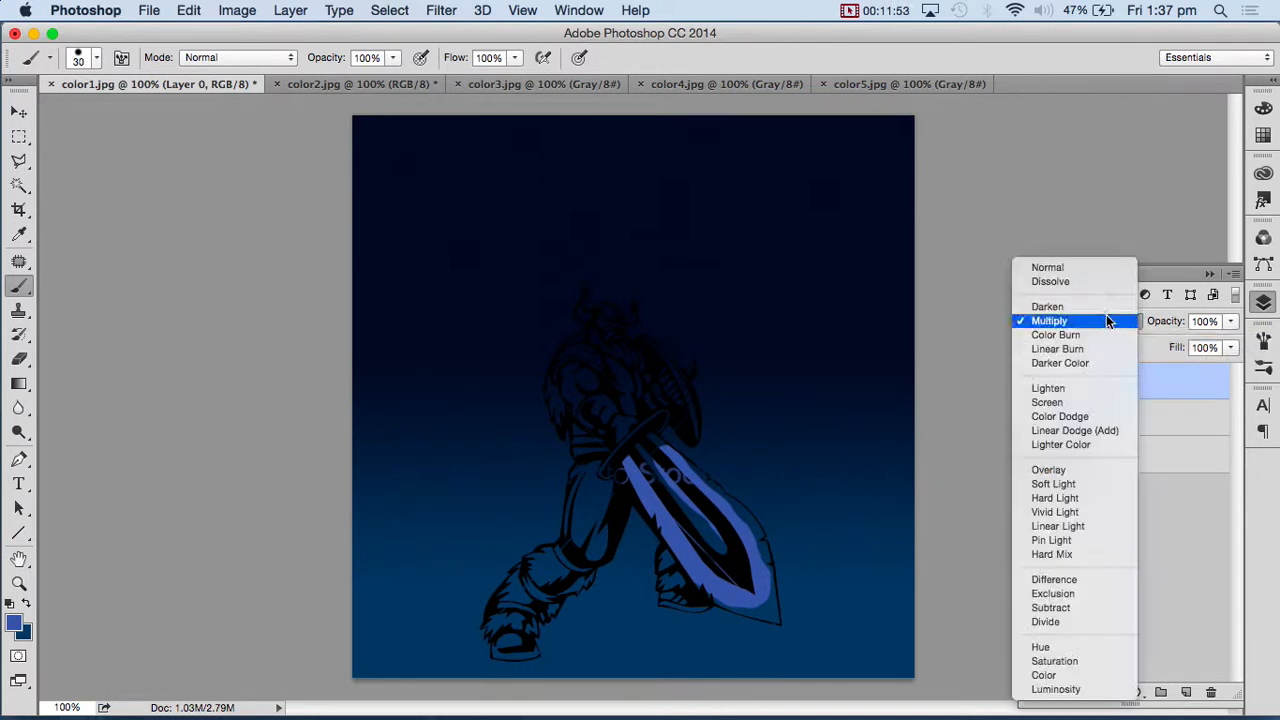
click(1095, 269)
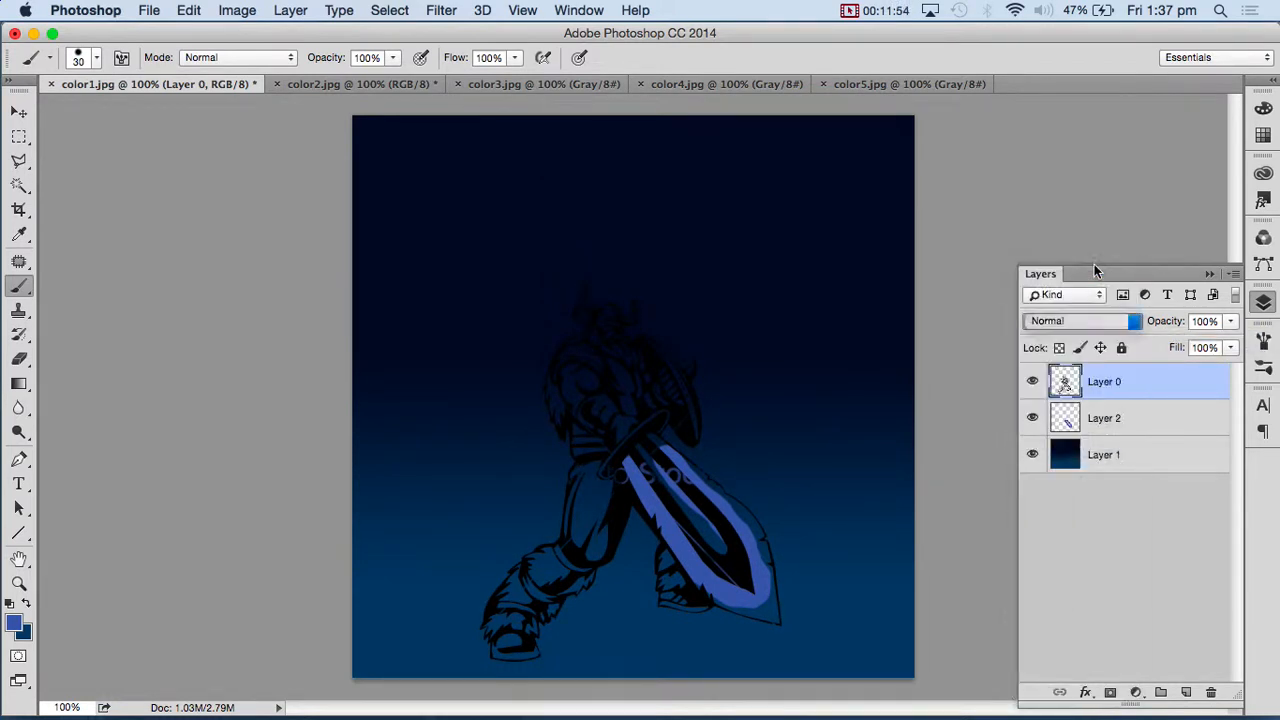
click(1101, 320)
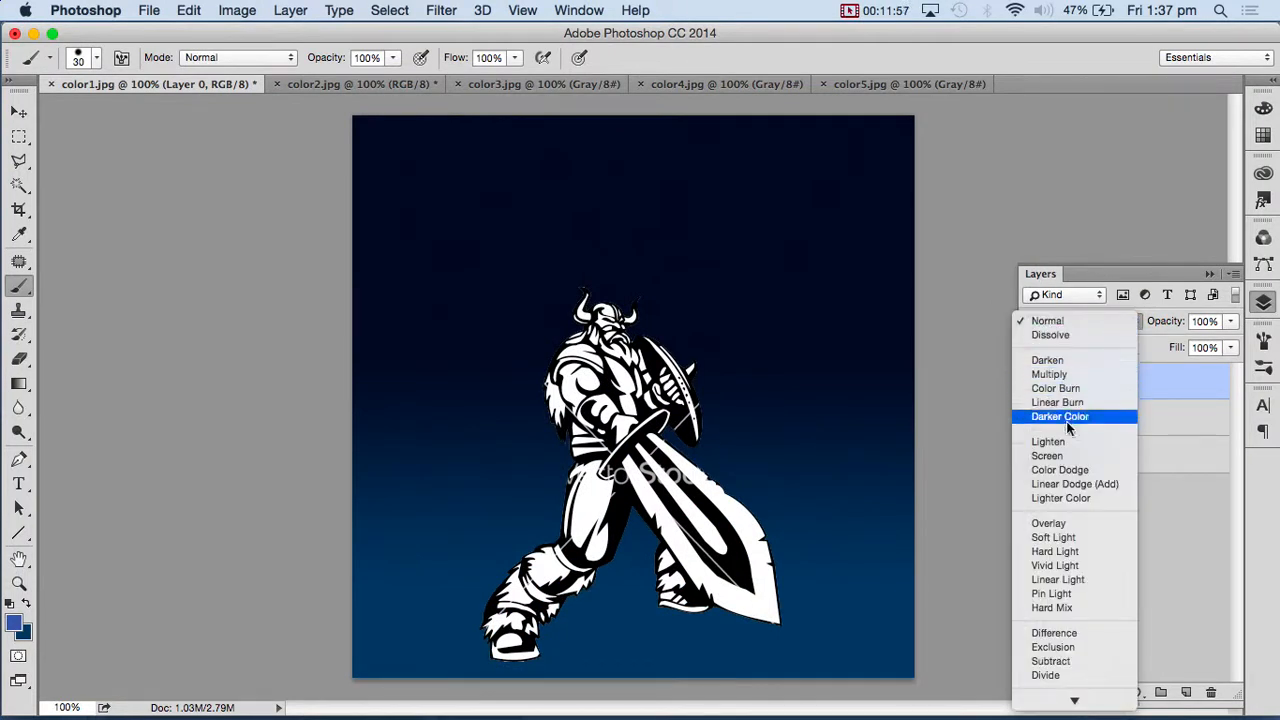
click(1060, 457)
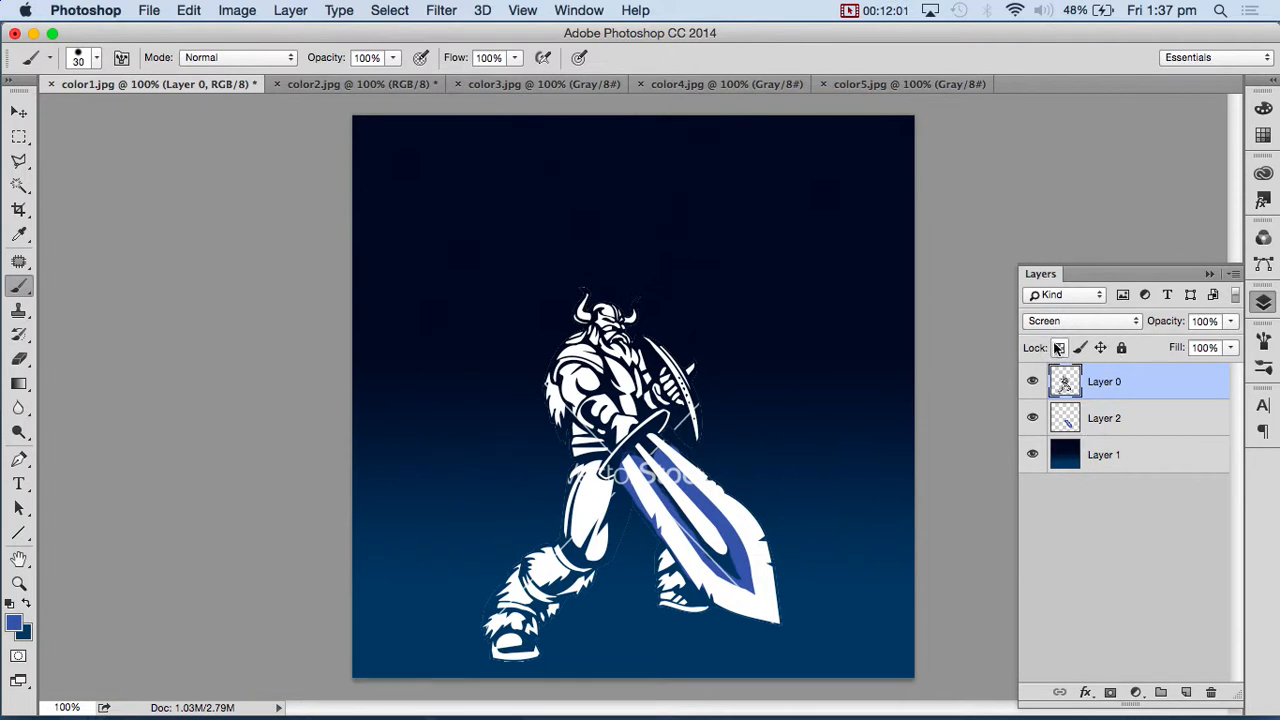
- Delete the blue sword Layer 2, return Layer 0 to Normal, and add a new empty layer
drag(1110, 423, 1211, 692)
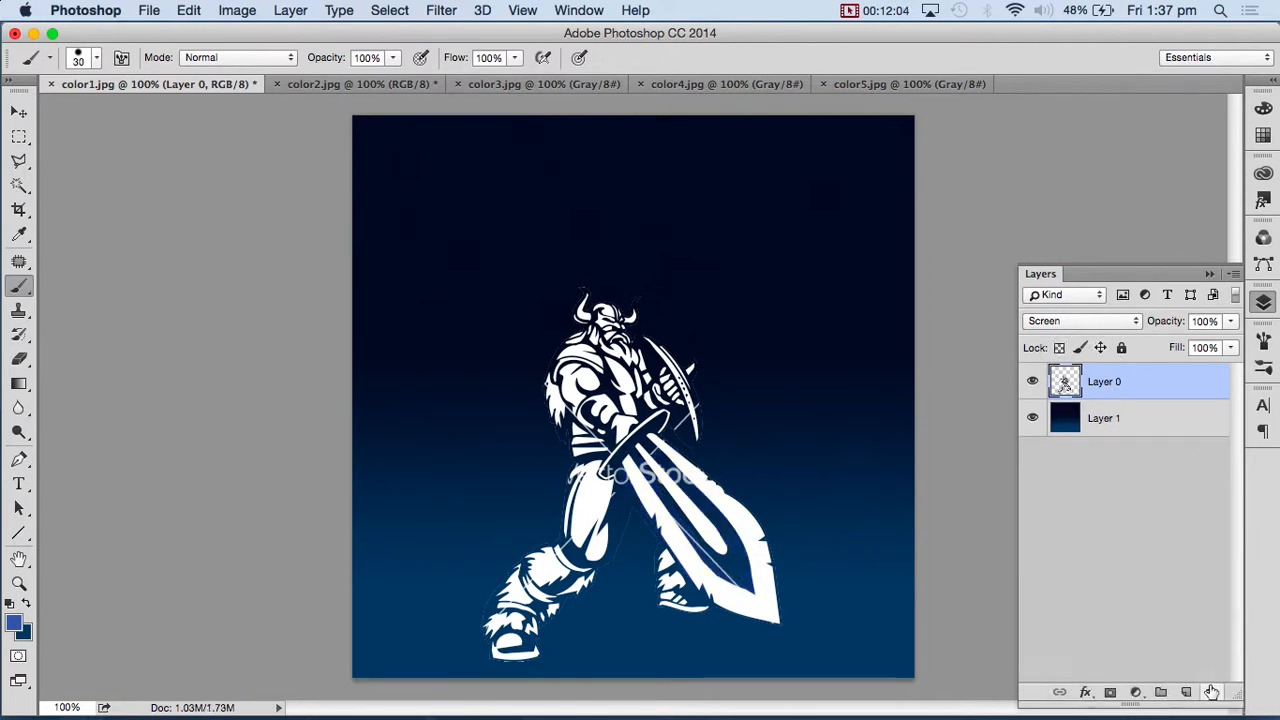
click(1068, 320)
click(1050, 184)
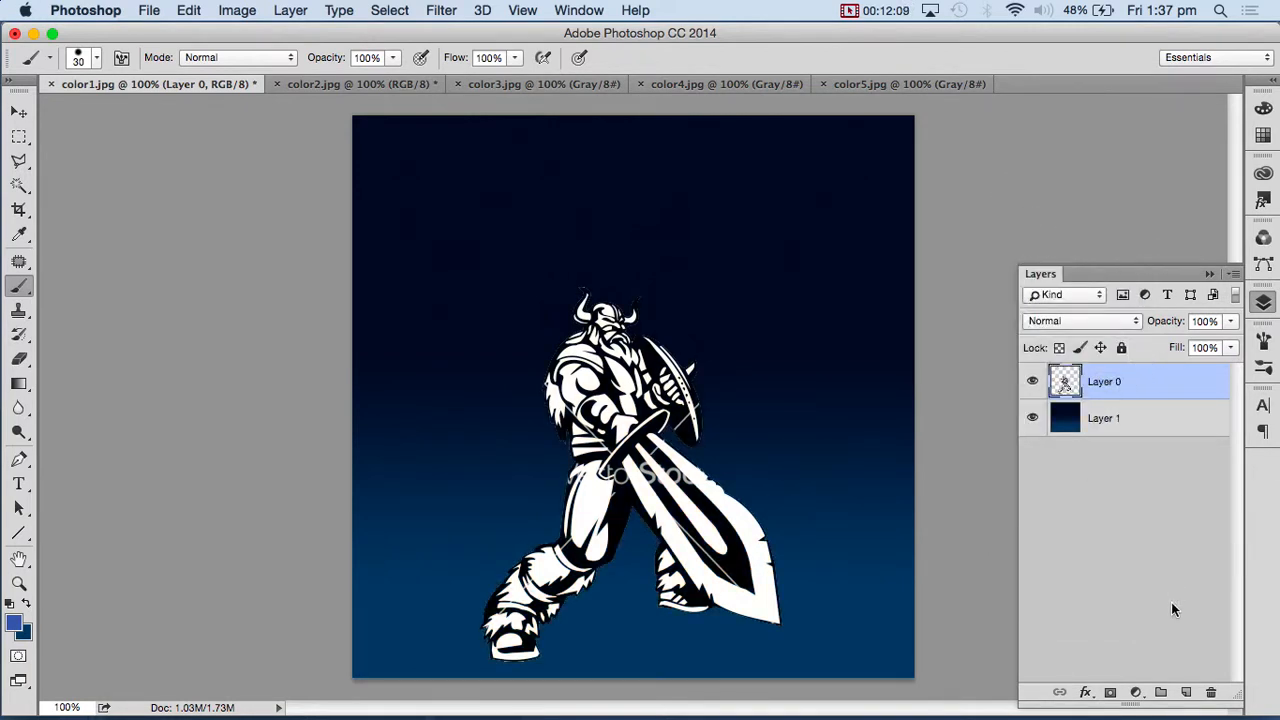
click(1186, 693)
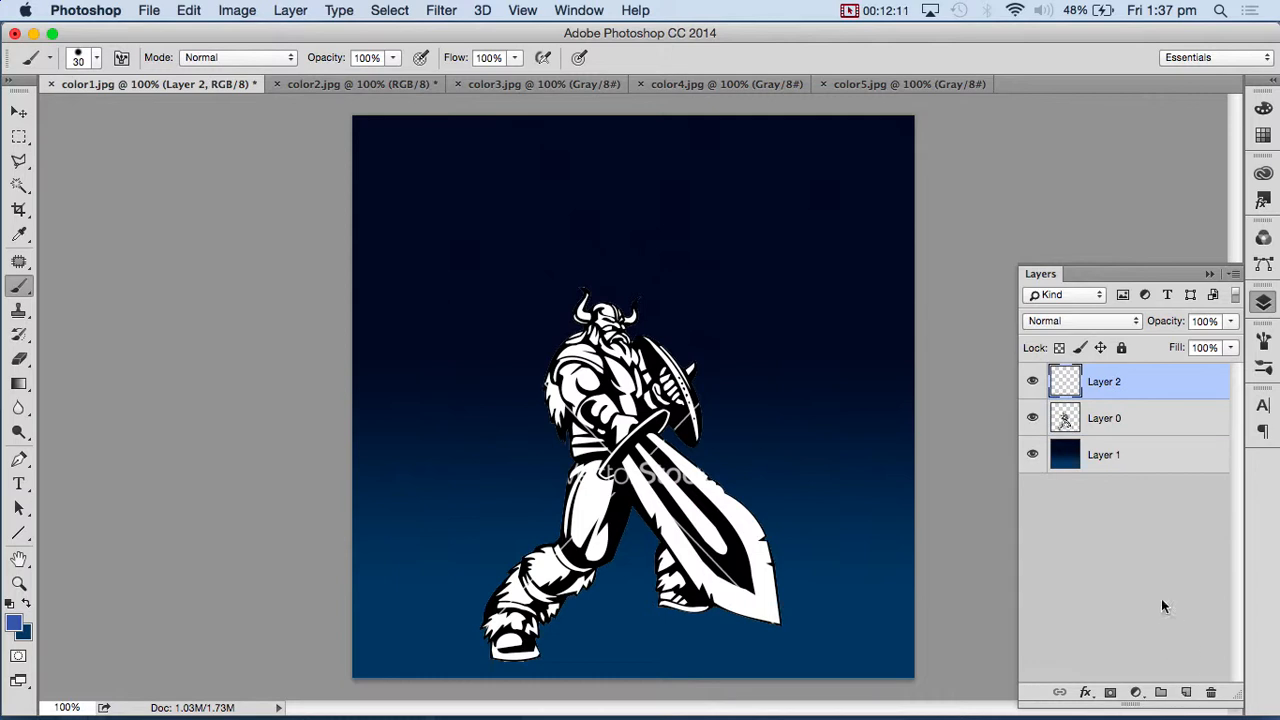
- With the Paint Bucket set to All Layers, fill the sword's outer blade blue
click(22, 385)
click(35, 390)
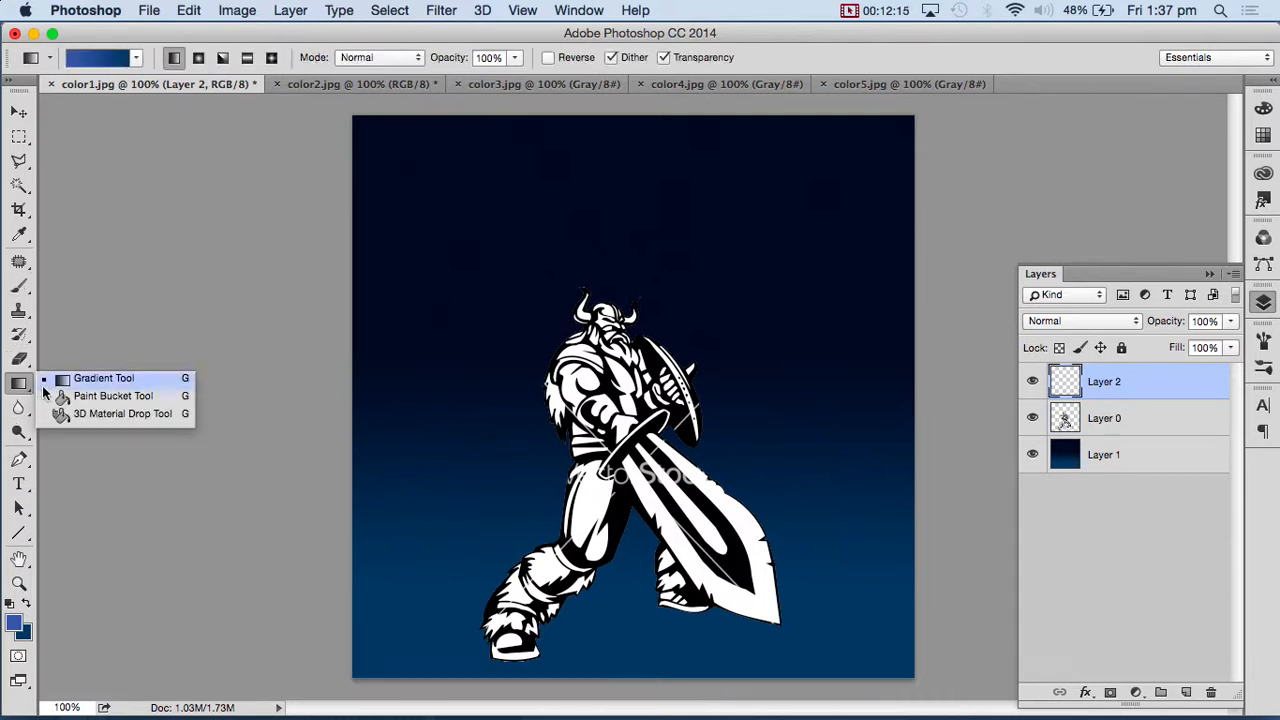
click(59, 391)
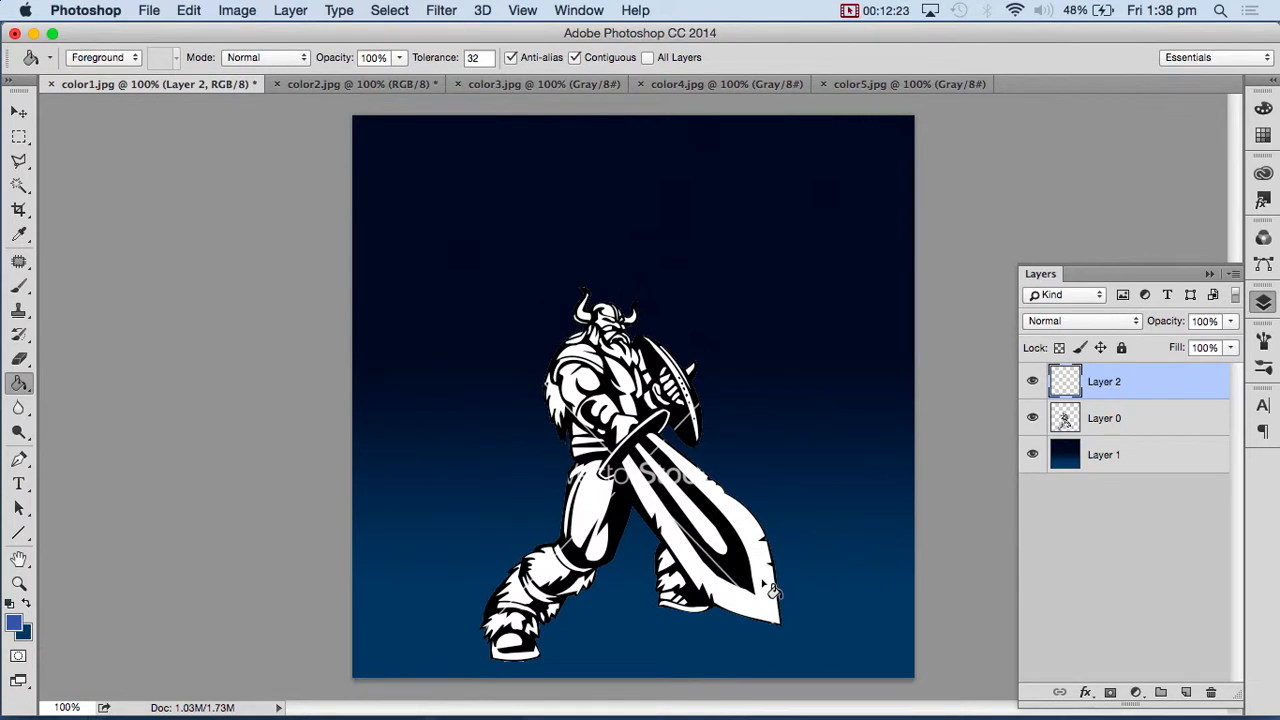
click(770, 590)
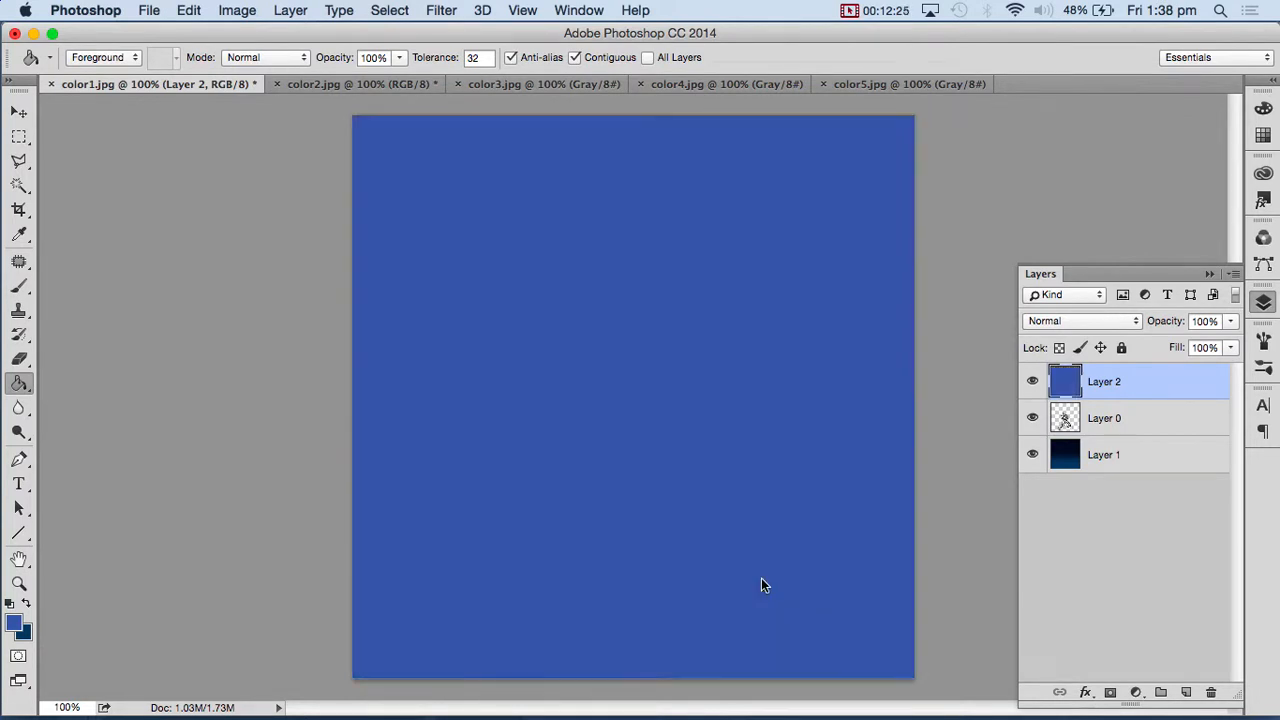
key(super+z)
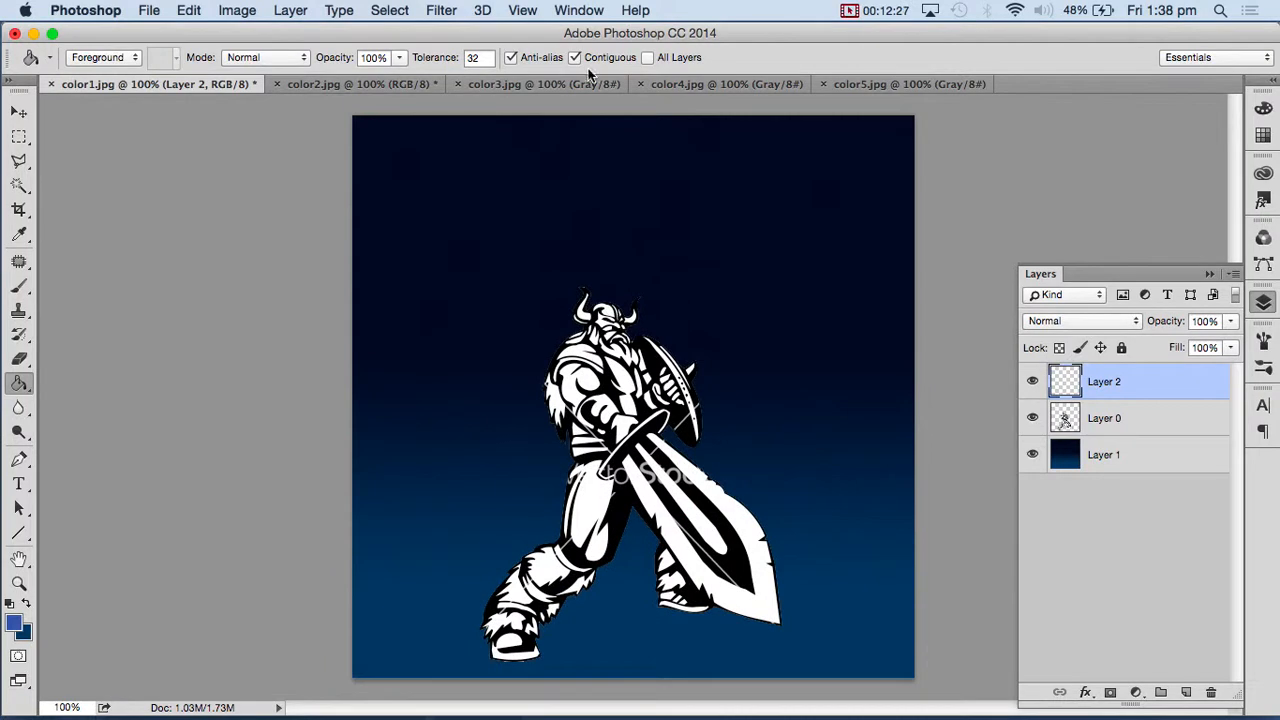
click(647, 57)
click(741, 541)
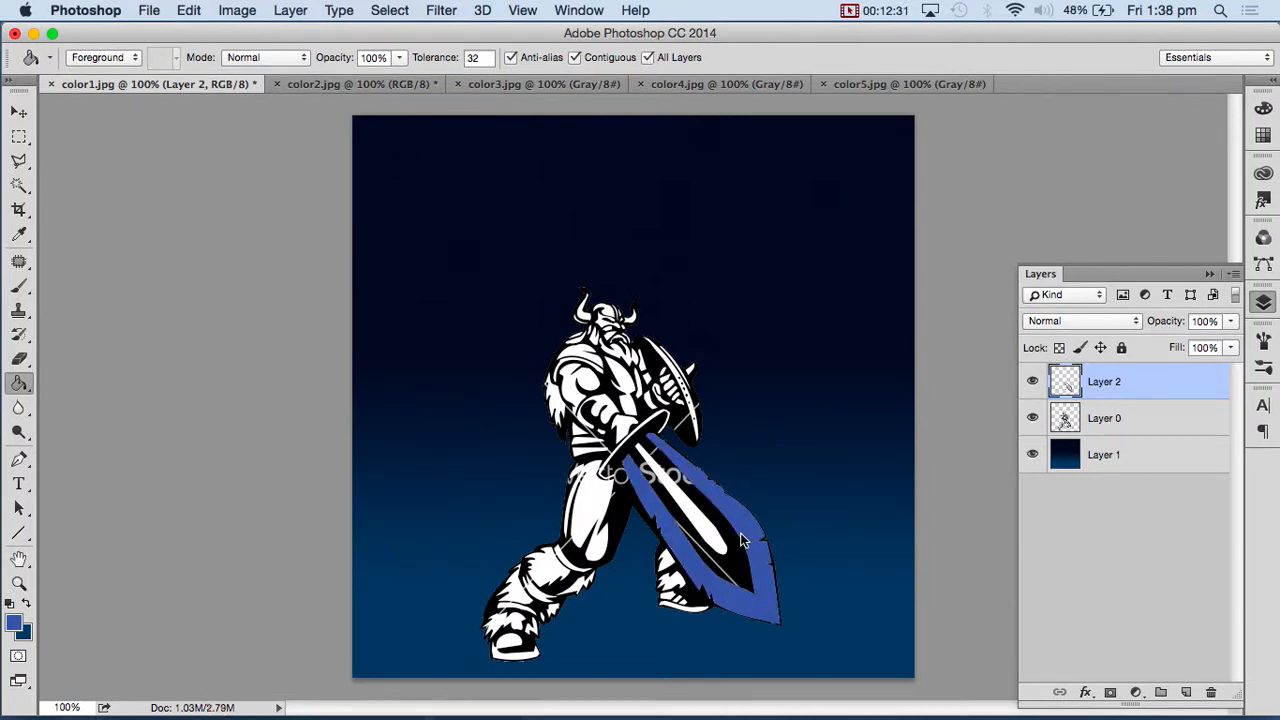
- Fill the blade's inner stripe with dark grey #28292b
click(15, 628)
click(617, 338)
mouse_move(617, 338)
mouse_down()
mouse_move(569, 341)
mouse_move(566, 366)
mouse_up()
click(1008, 160)
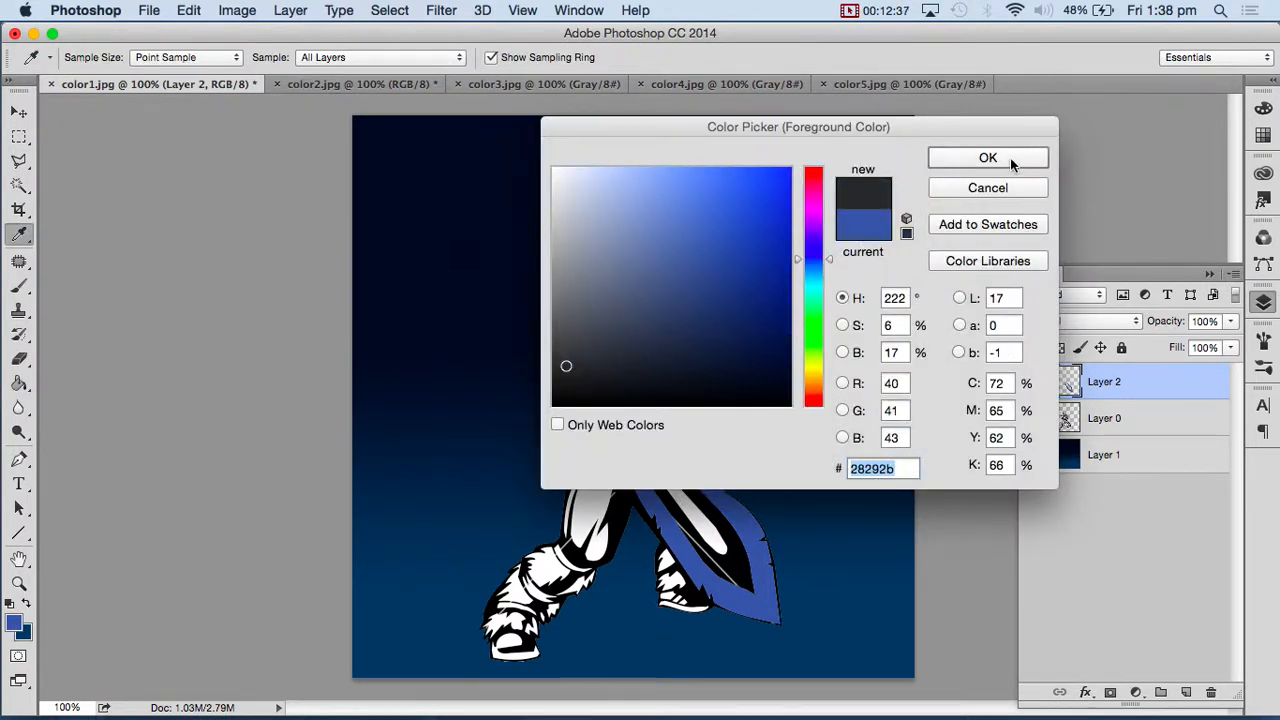
click(727, 530)
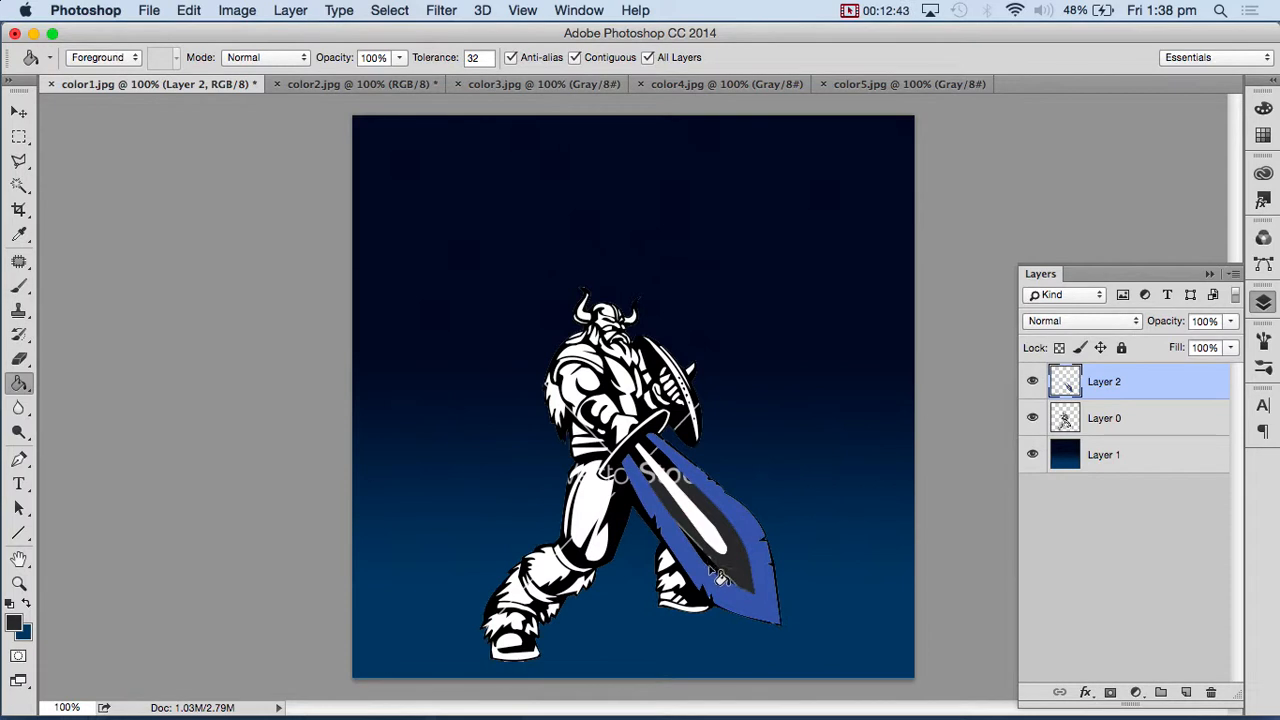
key(super+plus)
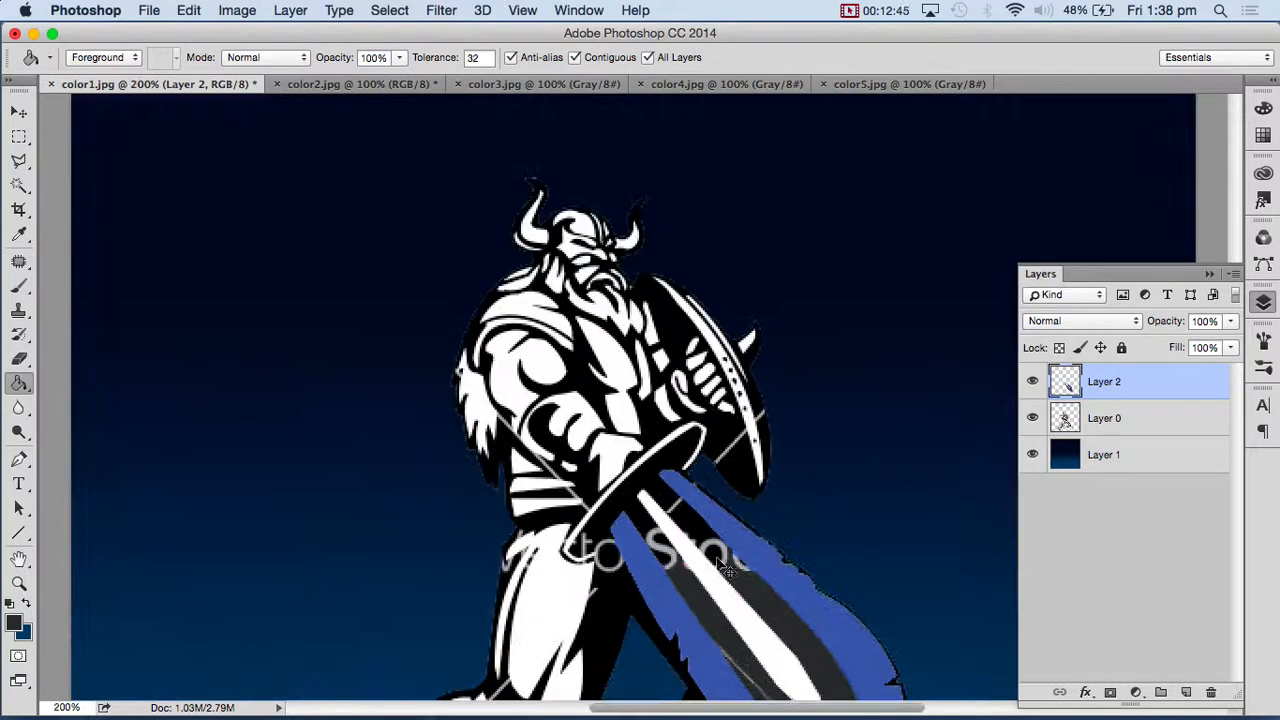
- Bucket-fill the blade centre and crossguard dark grey, then fill the white blade stripe blue
scroll(727, 567, down, 5)
scroll(727, 567, right, 5)
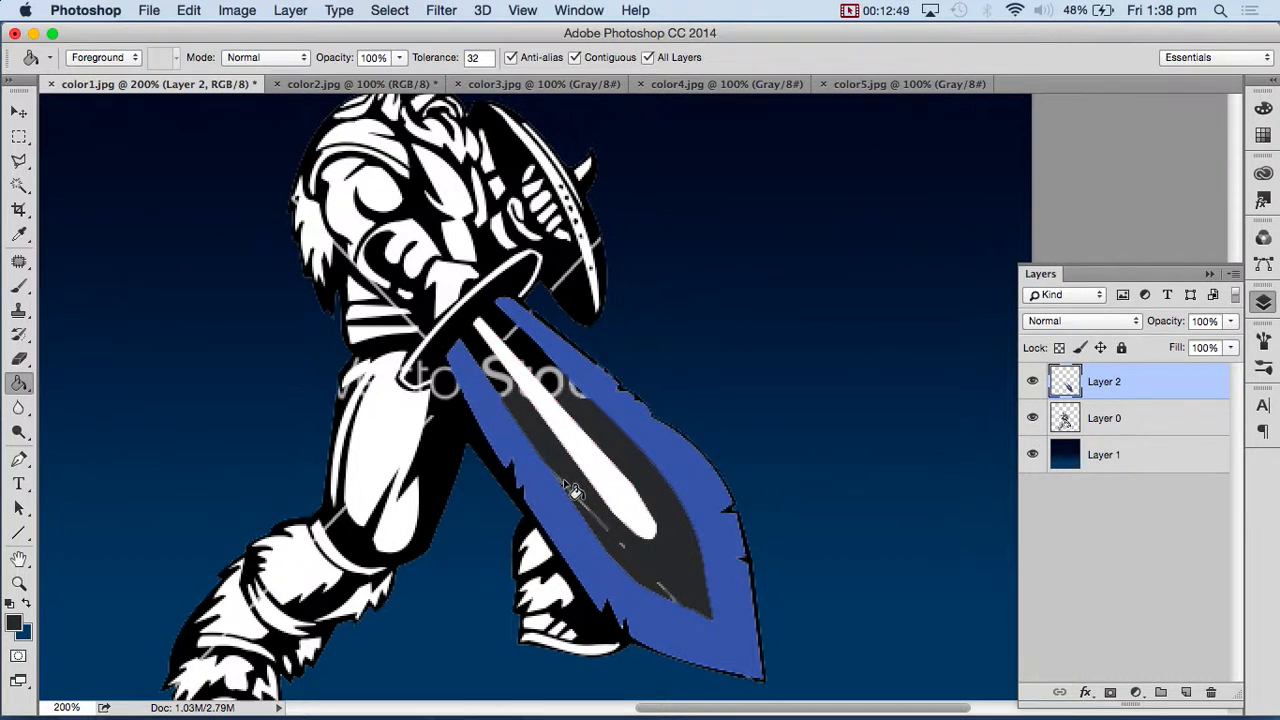
click(636, 560)
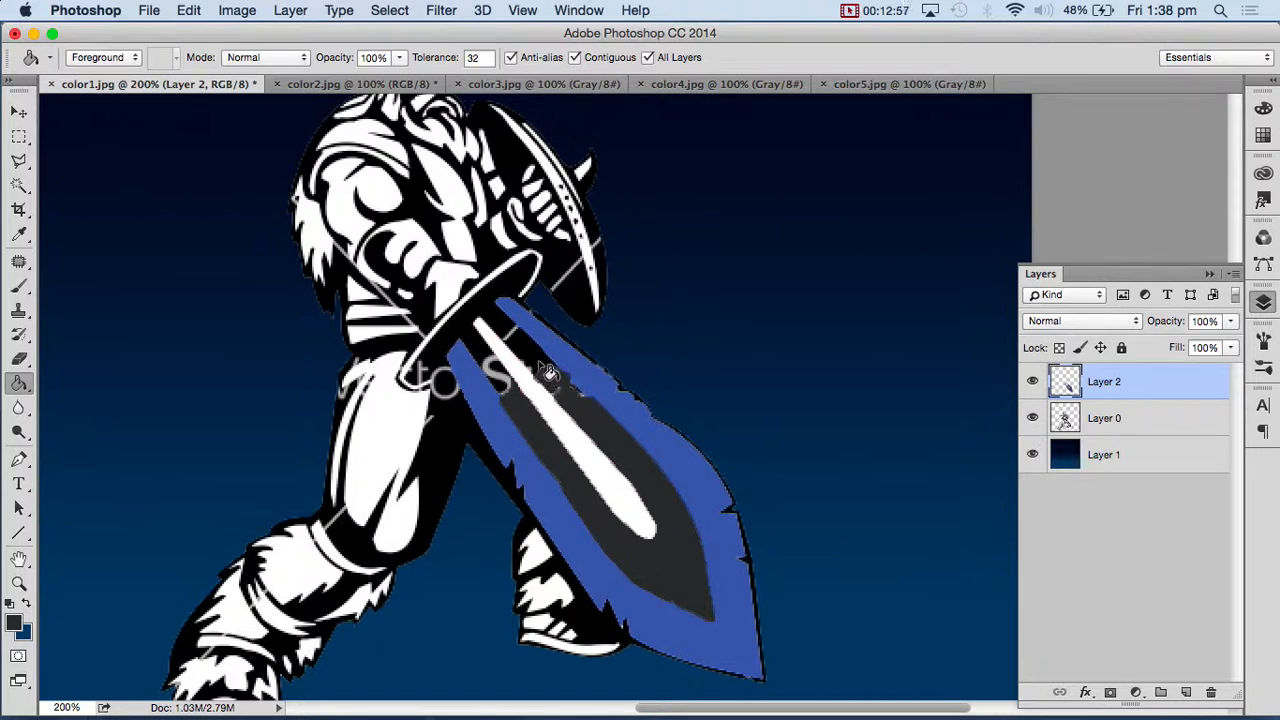
click(478, 345)
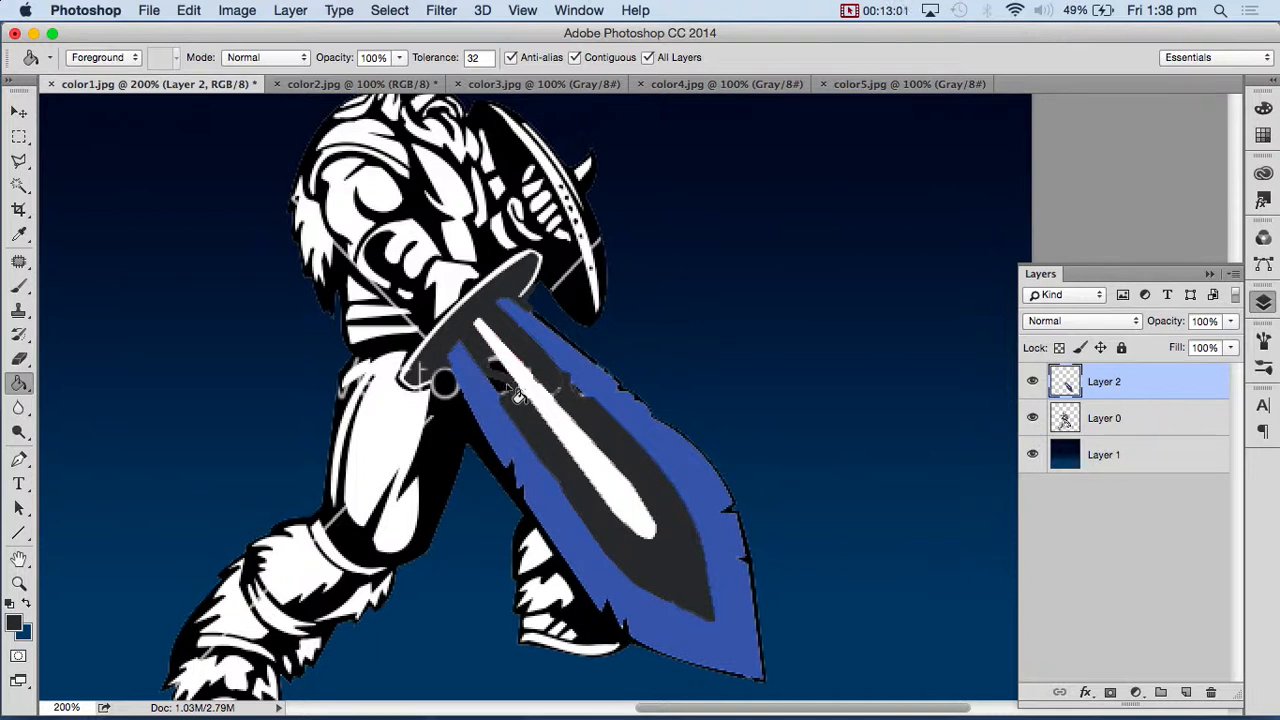
click(503, 390)
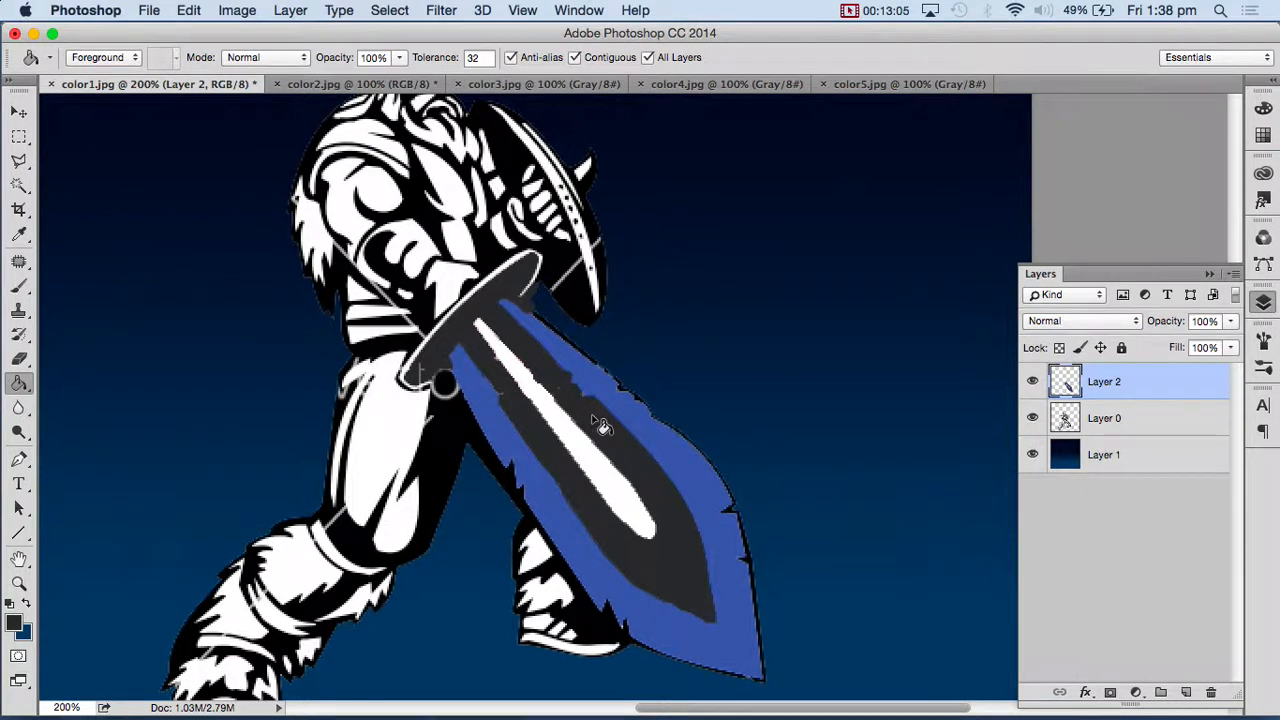
key(super+minus)
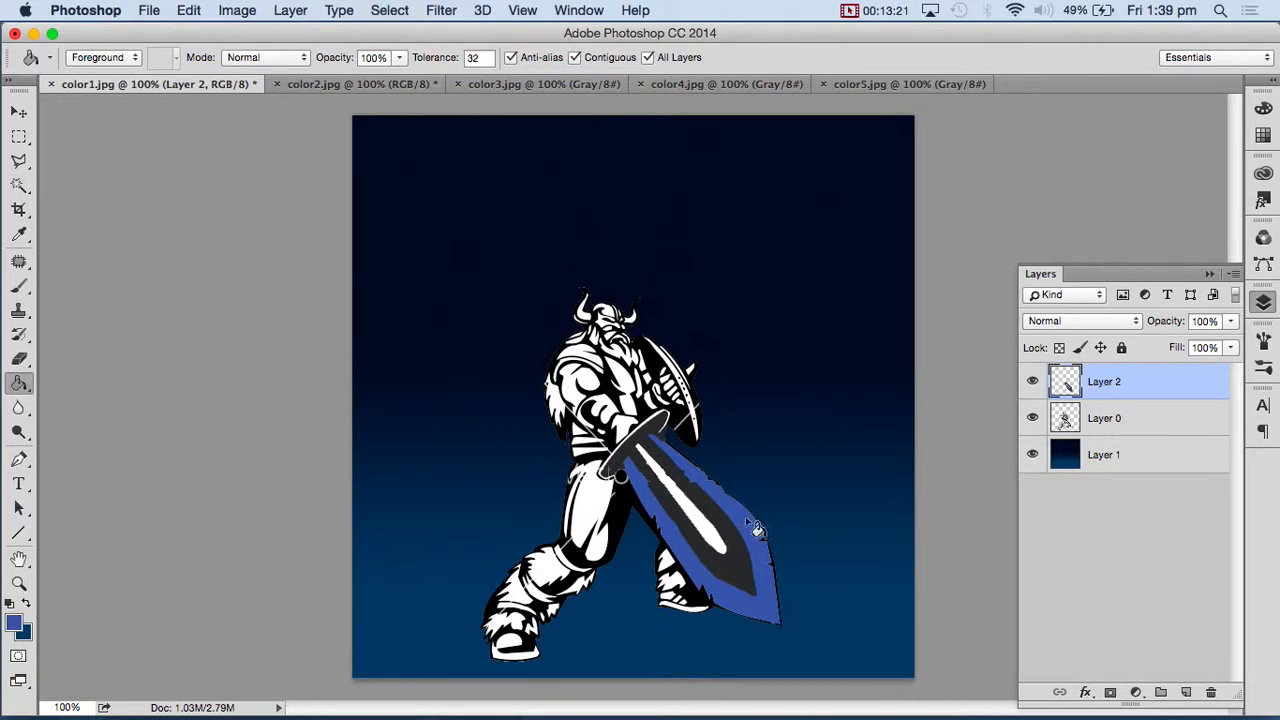
click(710, 537)
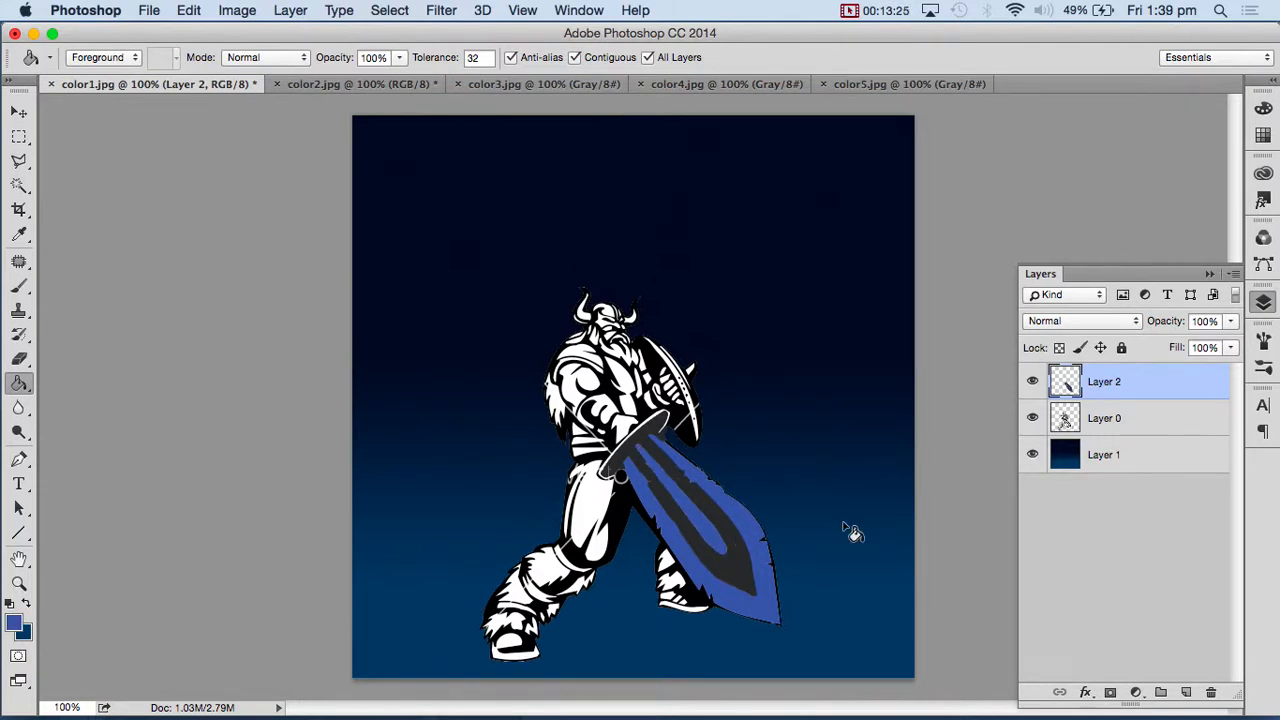
- Dodge horizontal highlight bands across the sword blade with a shrinking brush, undoing the last stroke
click(22, 435)
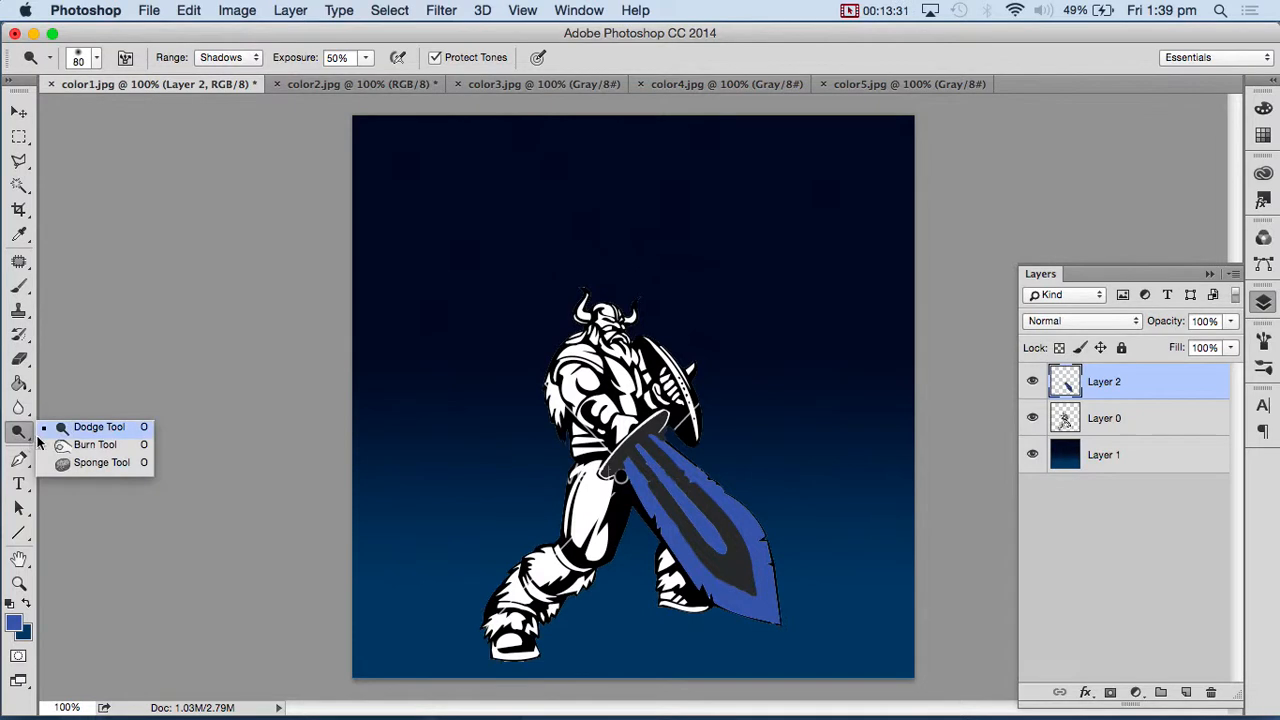
click(95, 427)
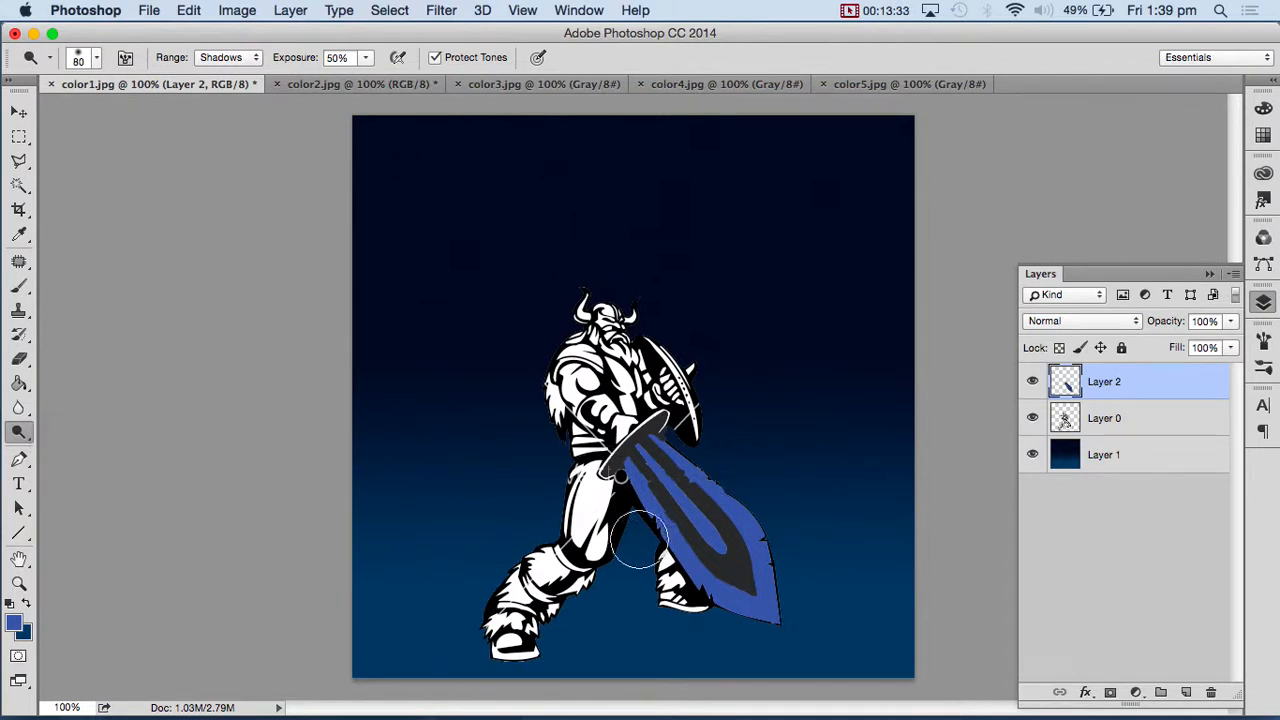
drag(596, 514, 882, 565)
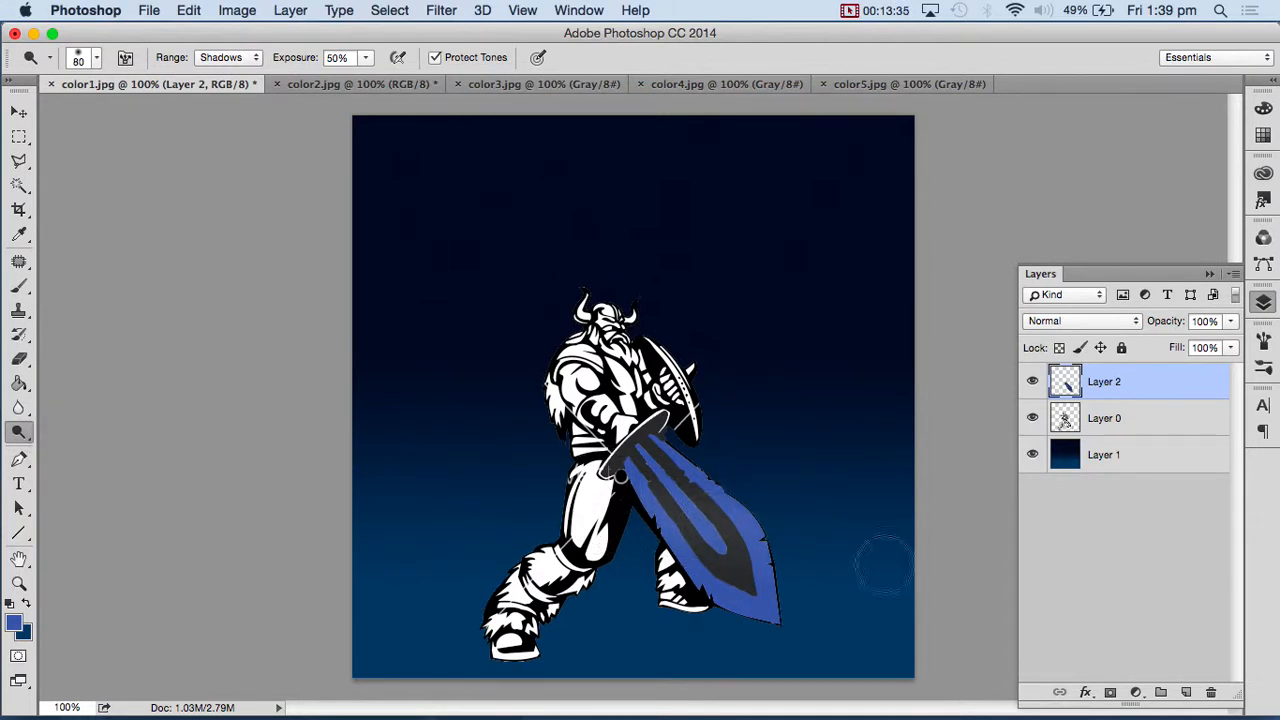
key(bracketleft)
key(bracketleft)
key(bracketleft)
key(bracketleft)
drag(599, 511, 869, 574)
mouse_move(605, 518)
mouse_down()
mouse_move(875, 519)
mouse_move(601, 494)
mouse_move(880, 568)
mouse_move(704, 512)
mouse_move(790, 552)
mouse_move(519, 494)
mouse_up()
key(bracketleft)
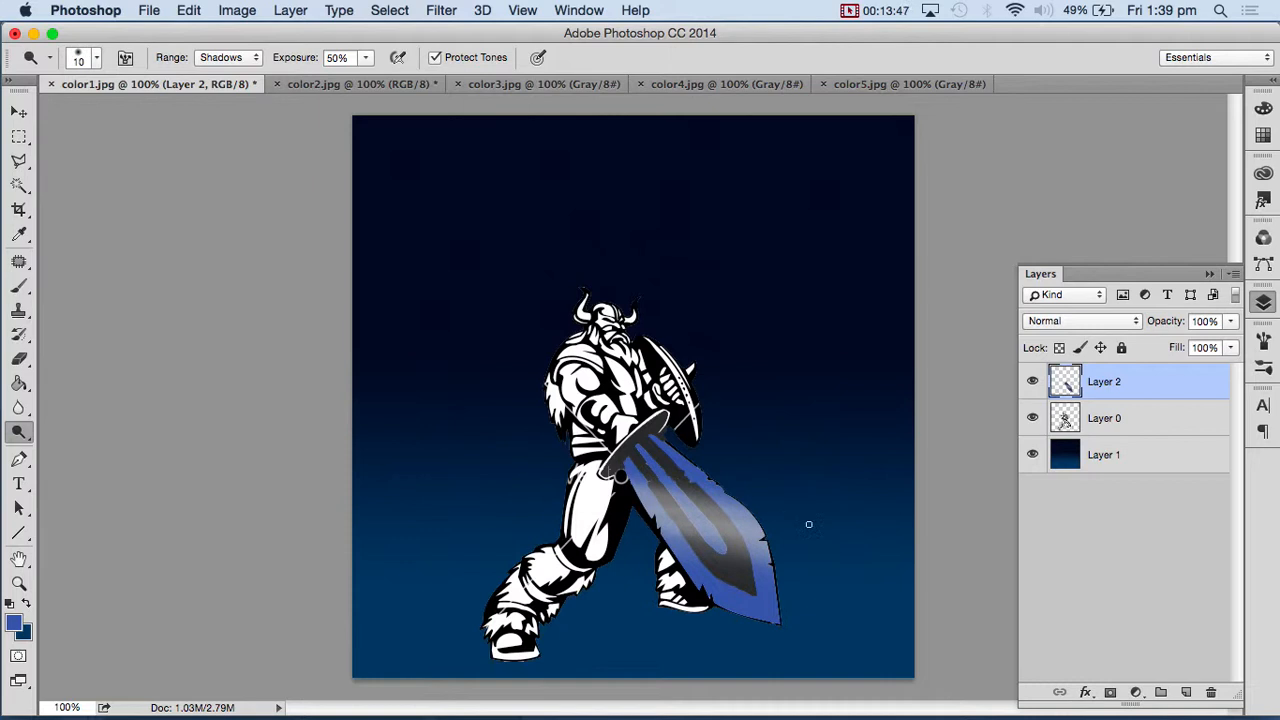
key(super+z)
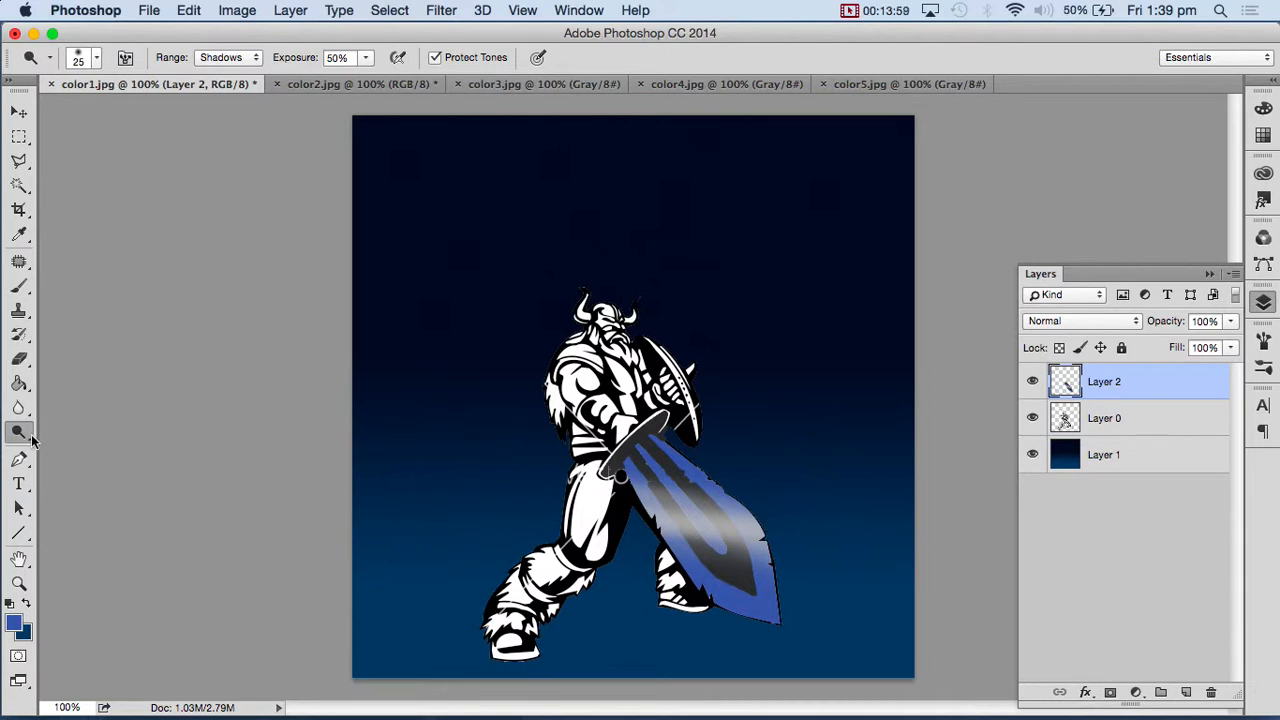
- Burn the blade near the hilt and lower blade, then undo those two burn strokes
drag(29, 441, 60, 444)
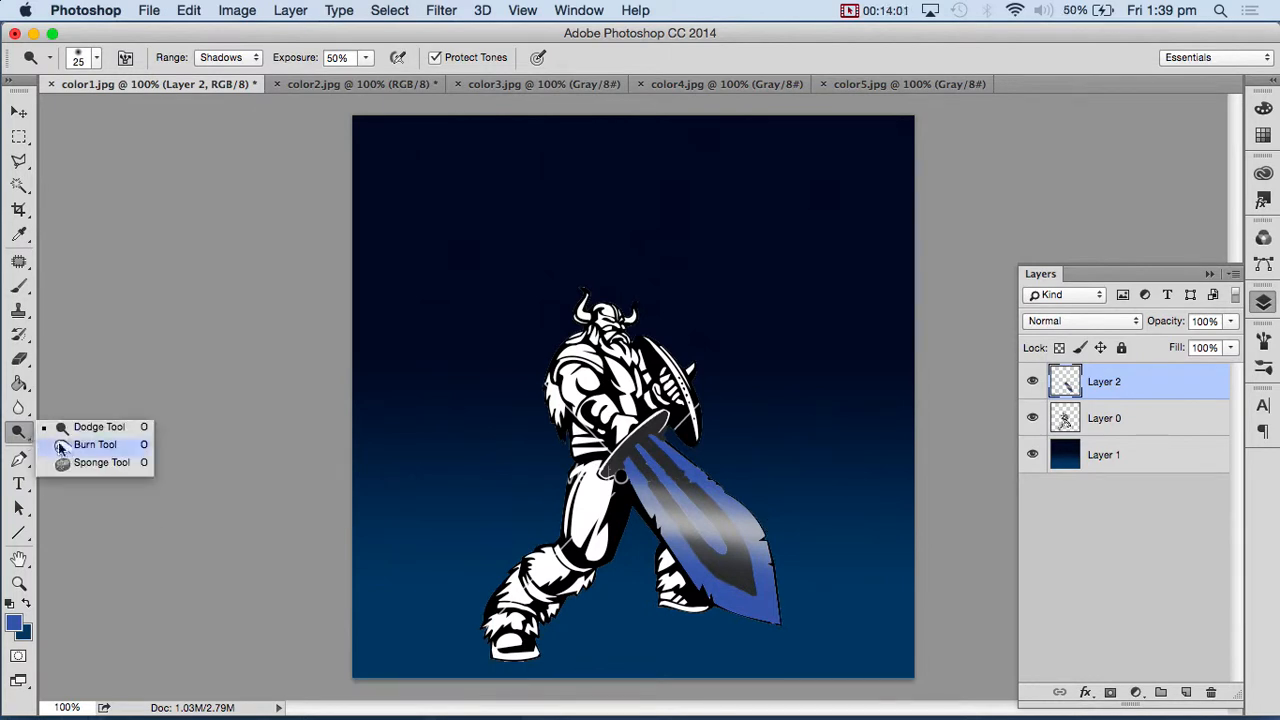
key(bracketleft)
key(bracketleft)
key(bracketleft)
key(bracketleft)
key(bracketleft)
key(bracketleft)
key(bracketleft)
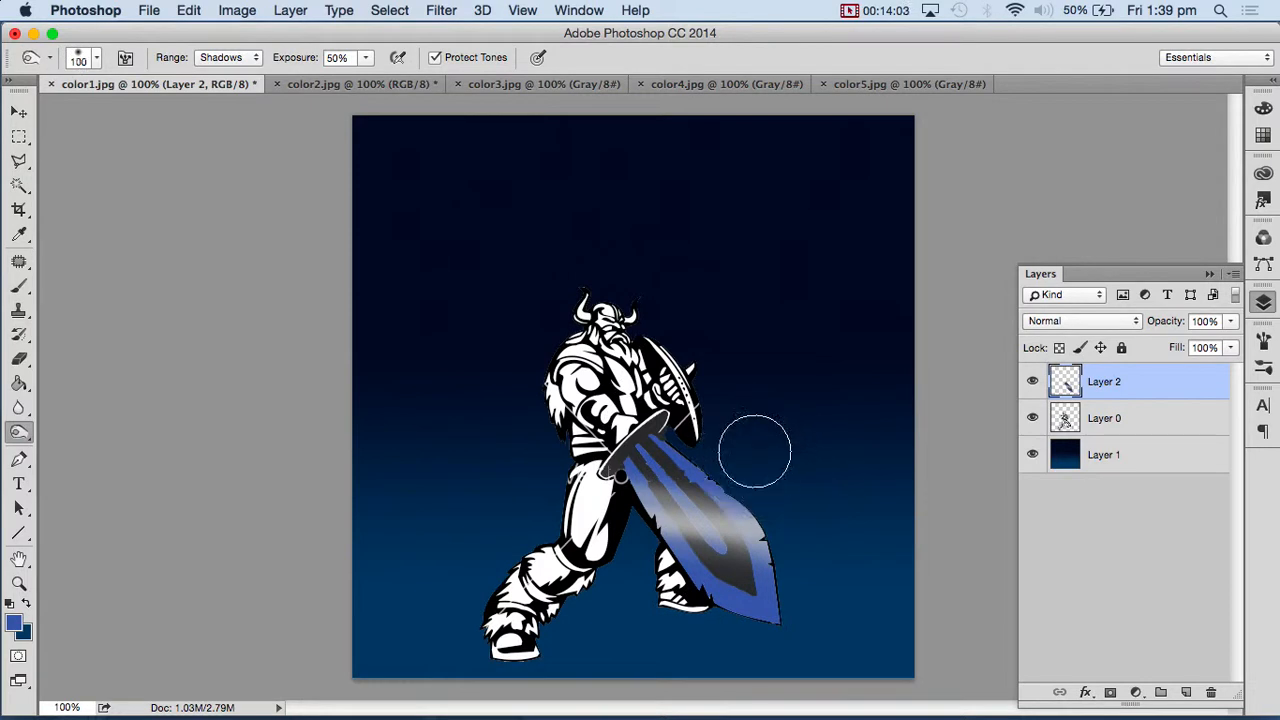
drag(565, 468, 557, 471)
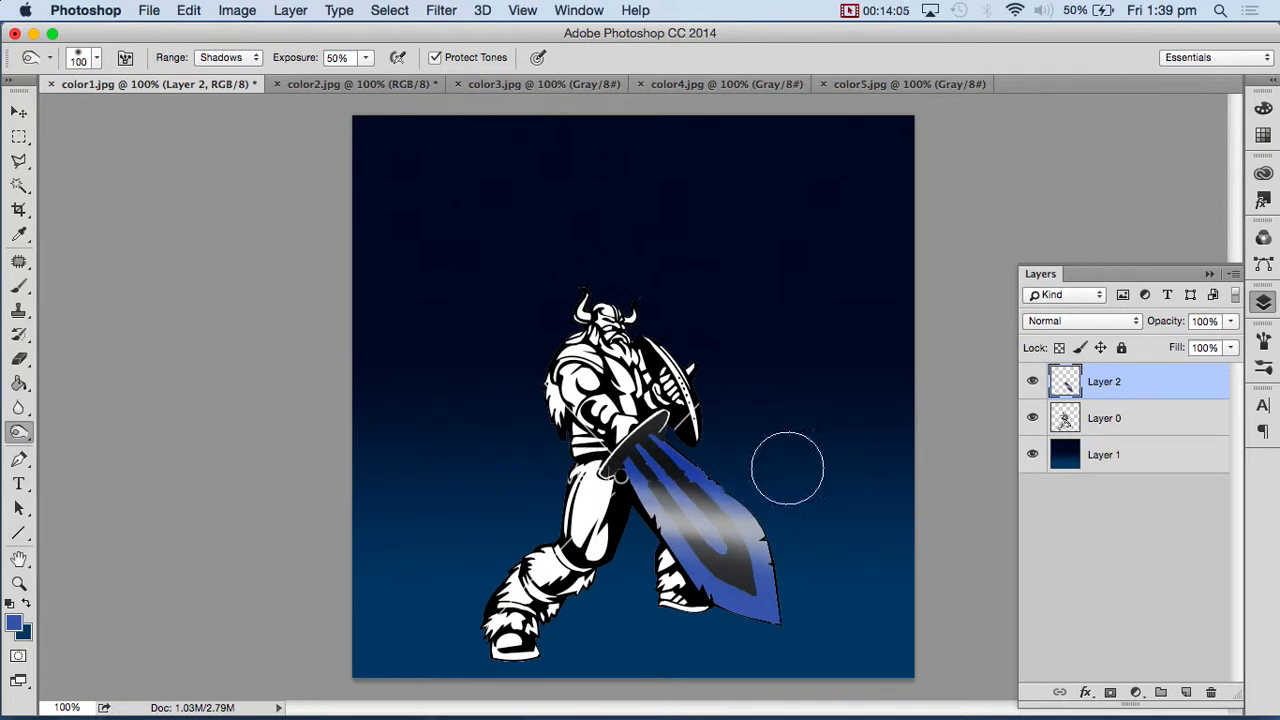
drag(650, 563, 760, 572)
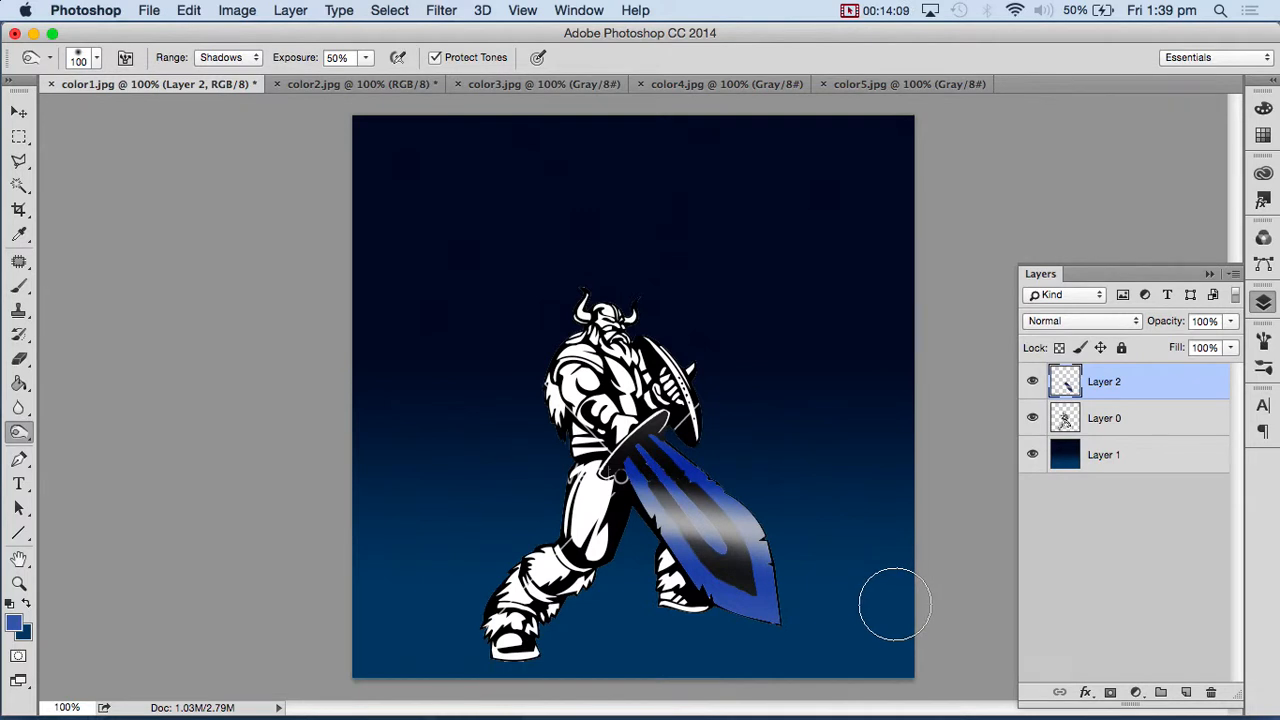
key(super+z)
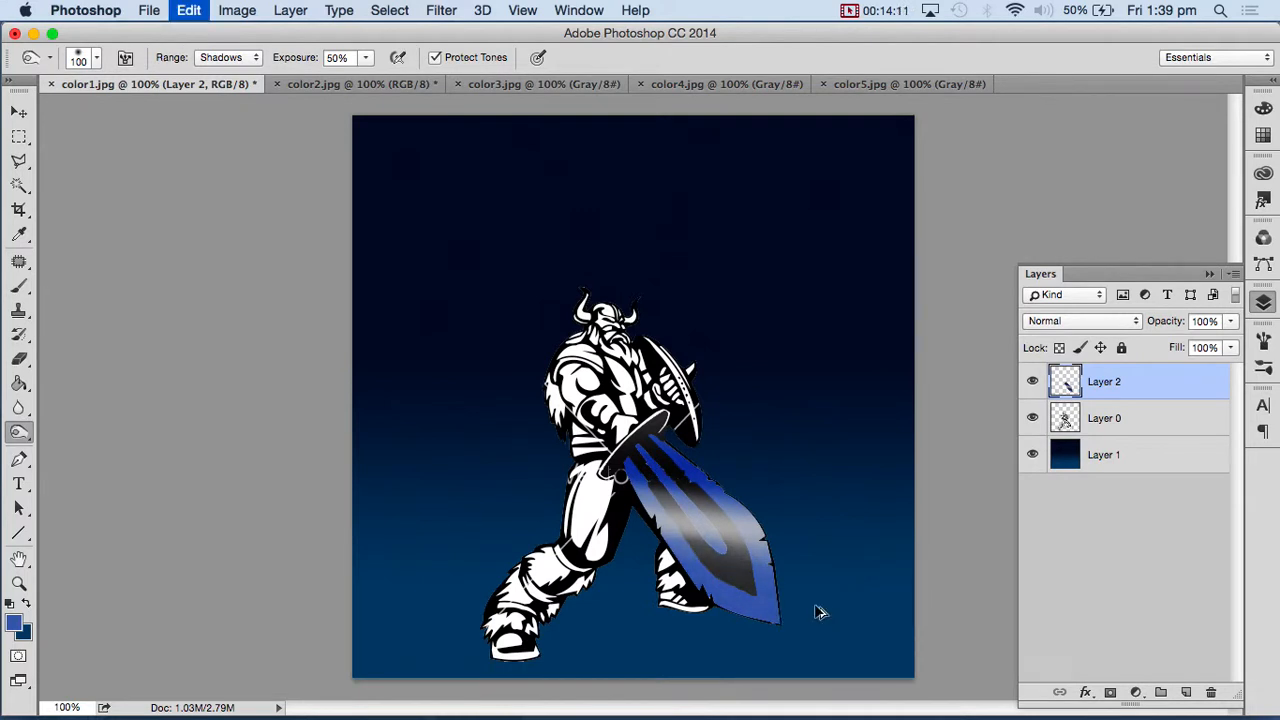
key(alt+super+z)
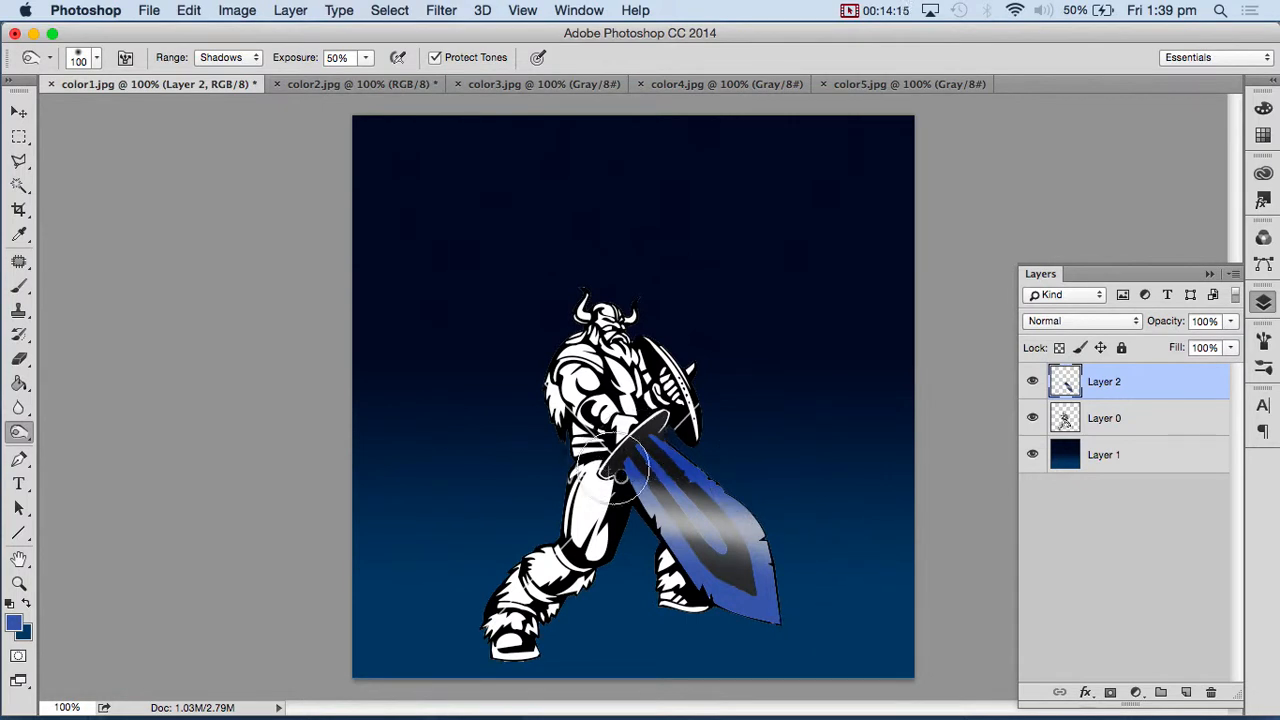
- Re-burn the blade near the hilt and tip with a 175 px brush, setting Range to Midtones
mouse_move(632, 455)
mouse_down()
mouse_move(665, 480)
mouse_move(690, 470)
mouse_up()
key(bracketright)
key(bracketright)
key(bracketright)
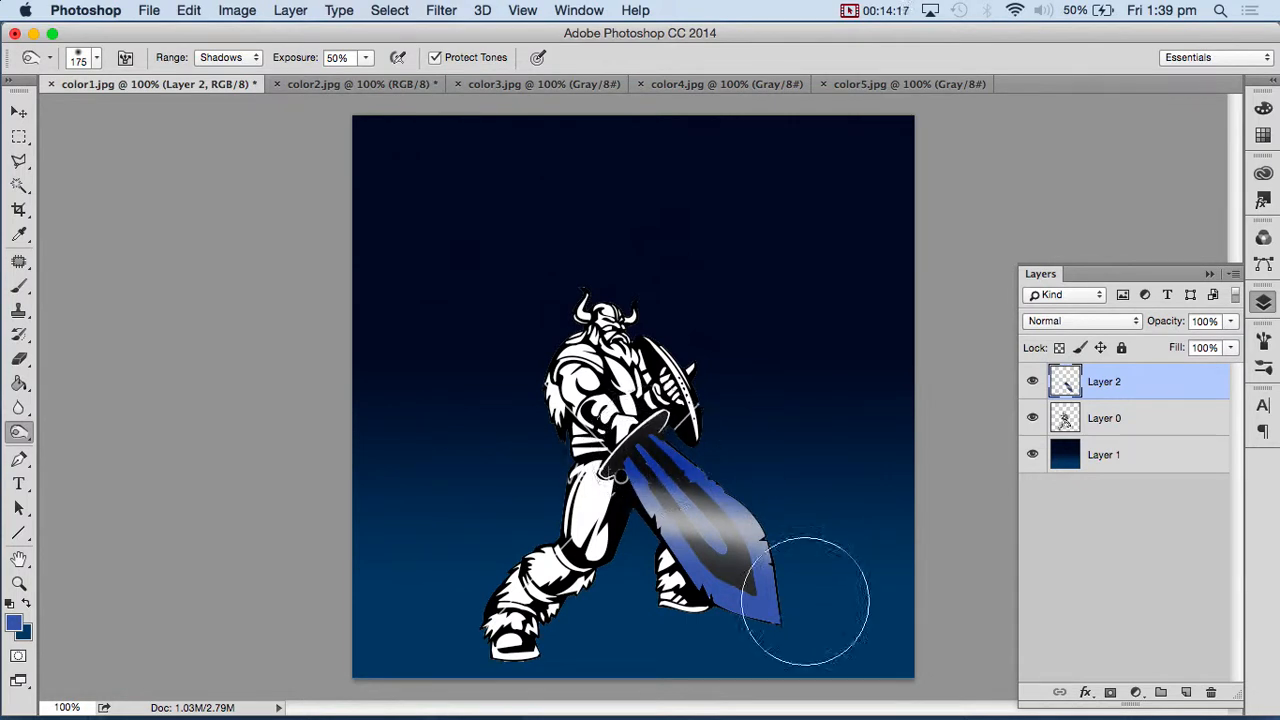
drag(793, 601, 775, 610)
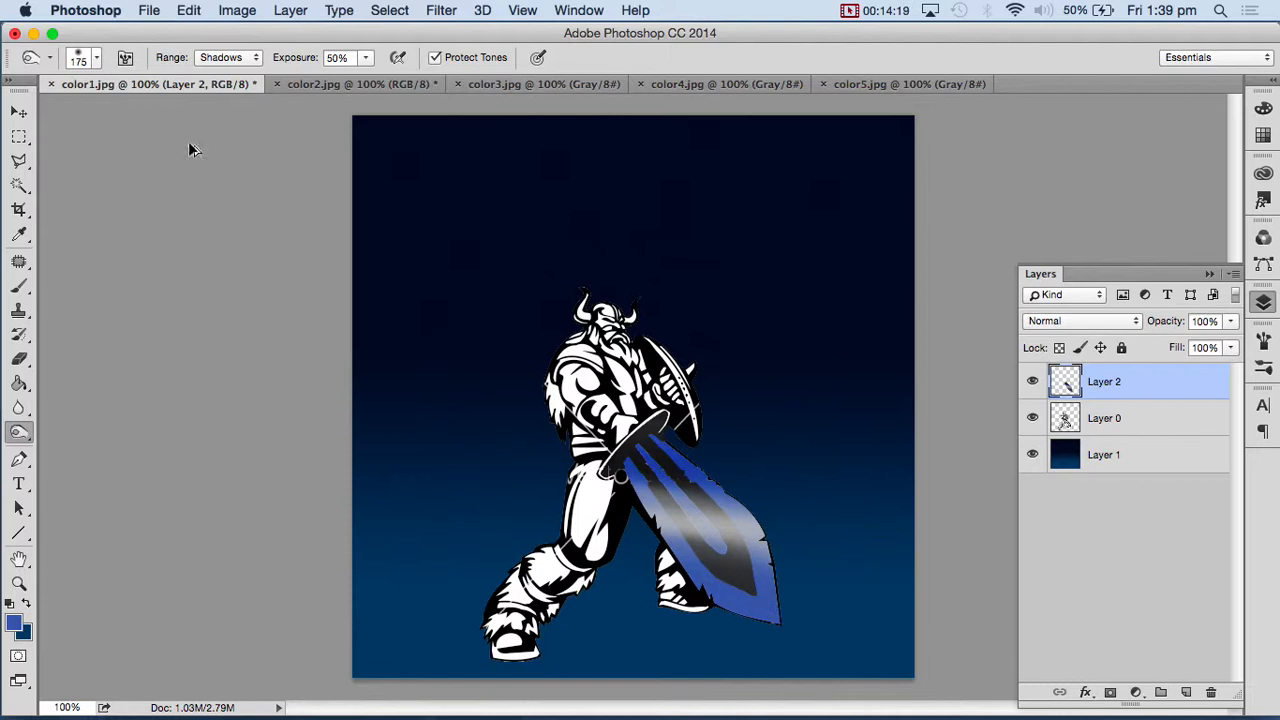
click(240, 62)
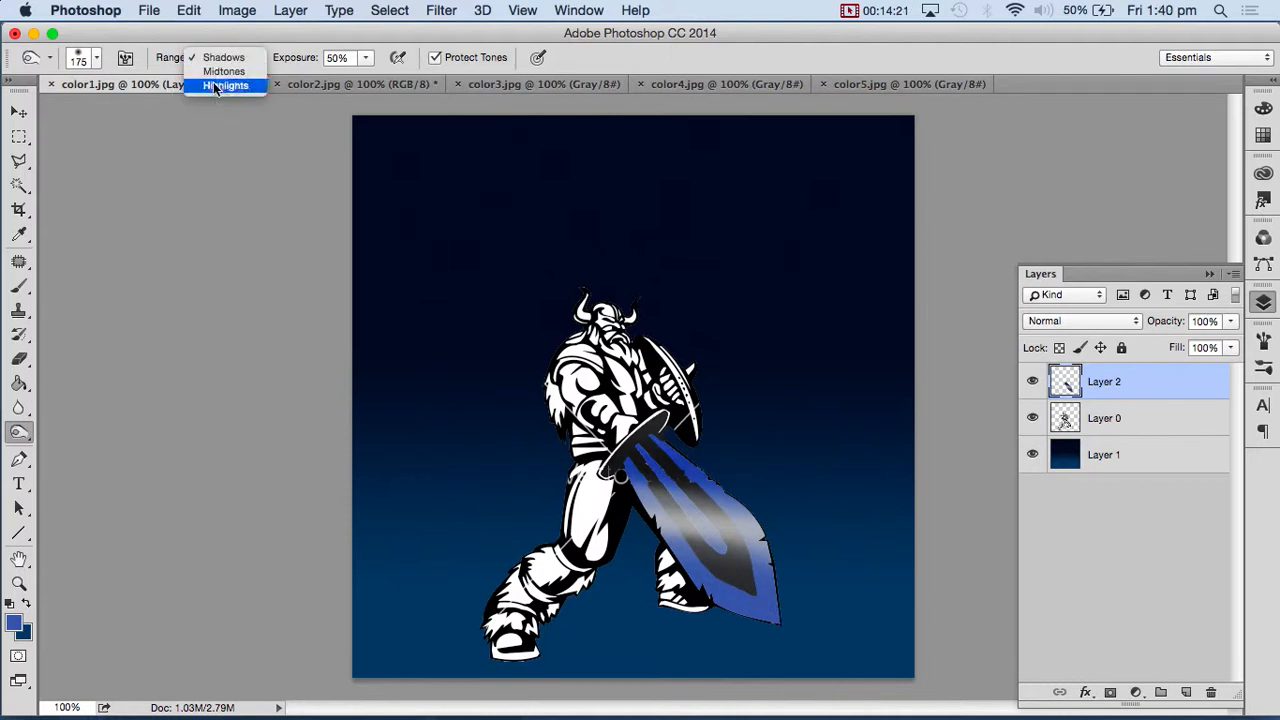
click(220, 71)
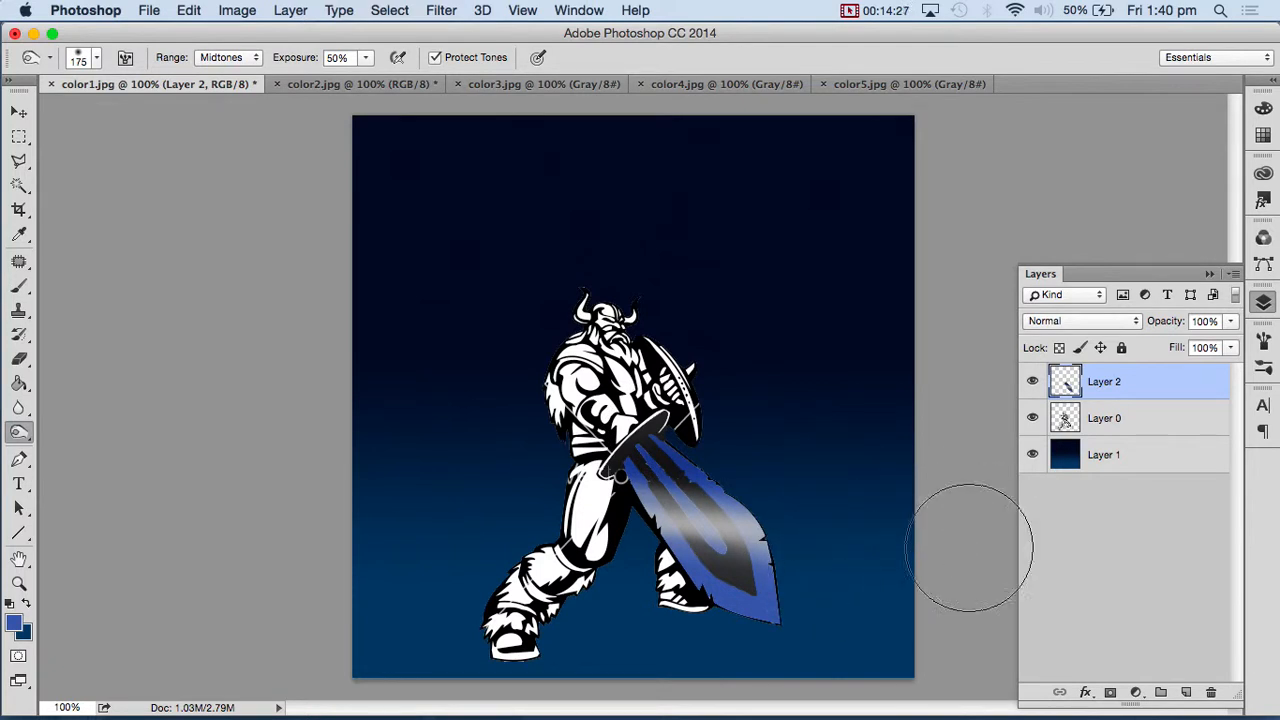
click(19, 383)
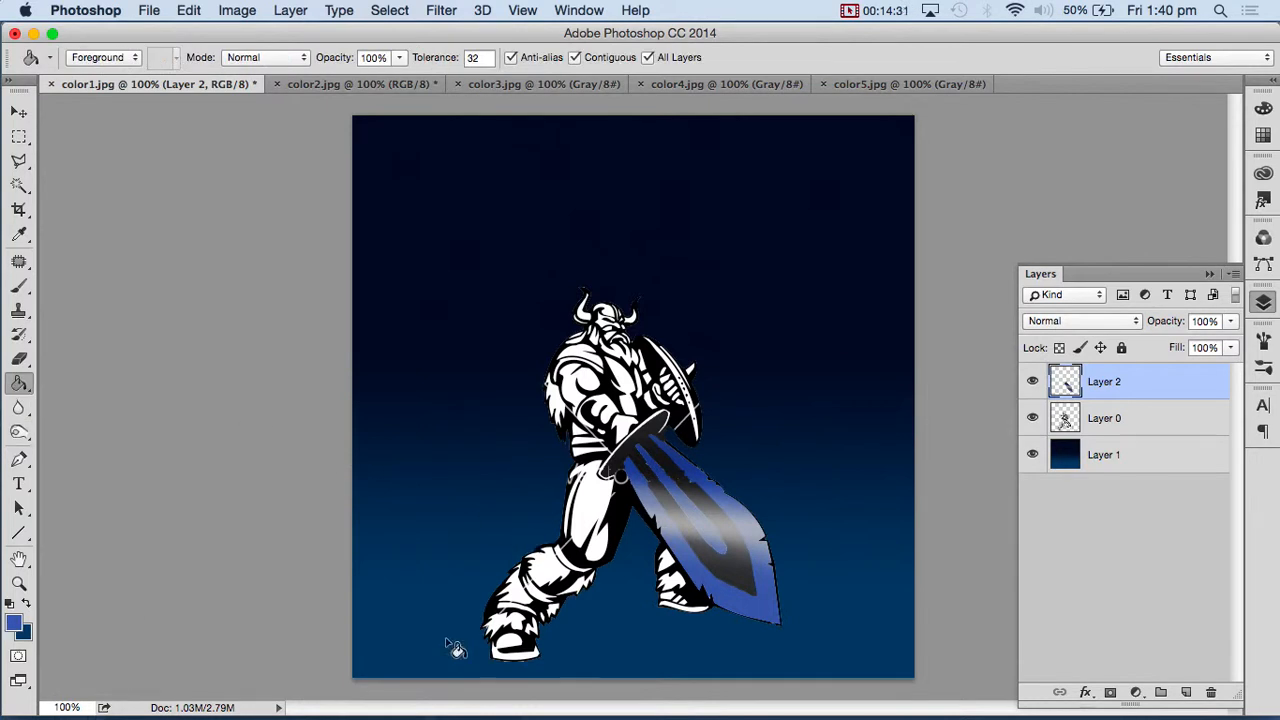
- Set the foreground to violet and fill the upper leg armour, shin and boot
click(15, 624)
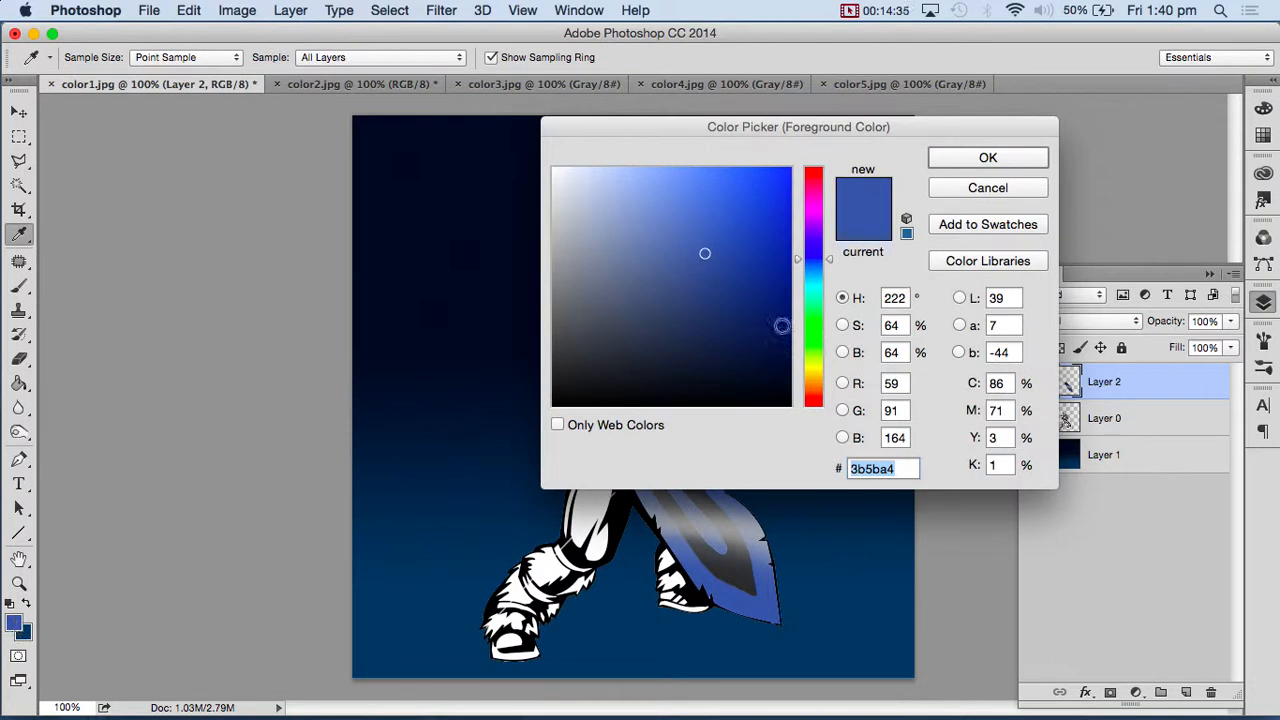
mouse_move(825, 231)
mouse_down()
mouse_move(820, 272)
mouse_move(817, 242)
mouse_up()
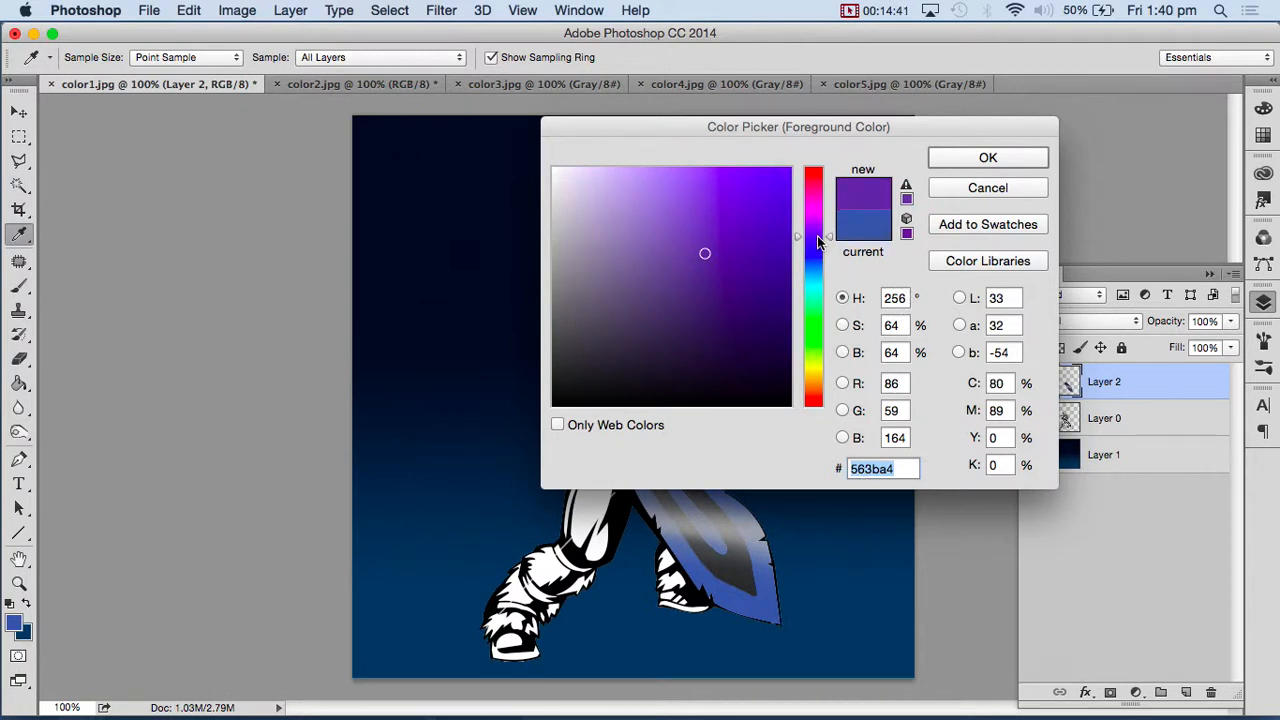
click(968, 157)
key(g)
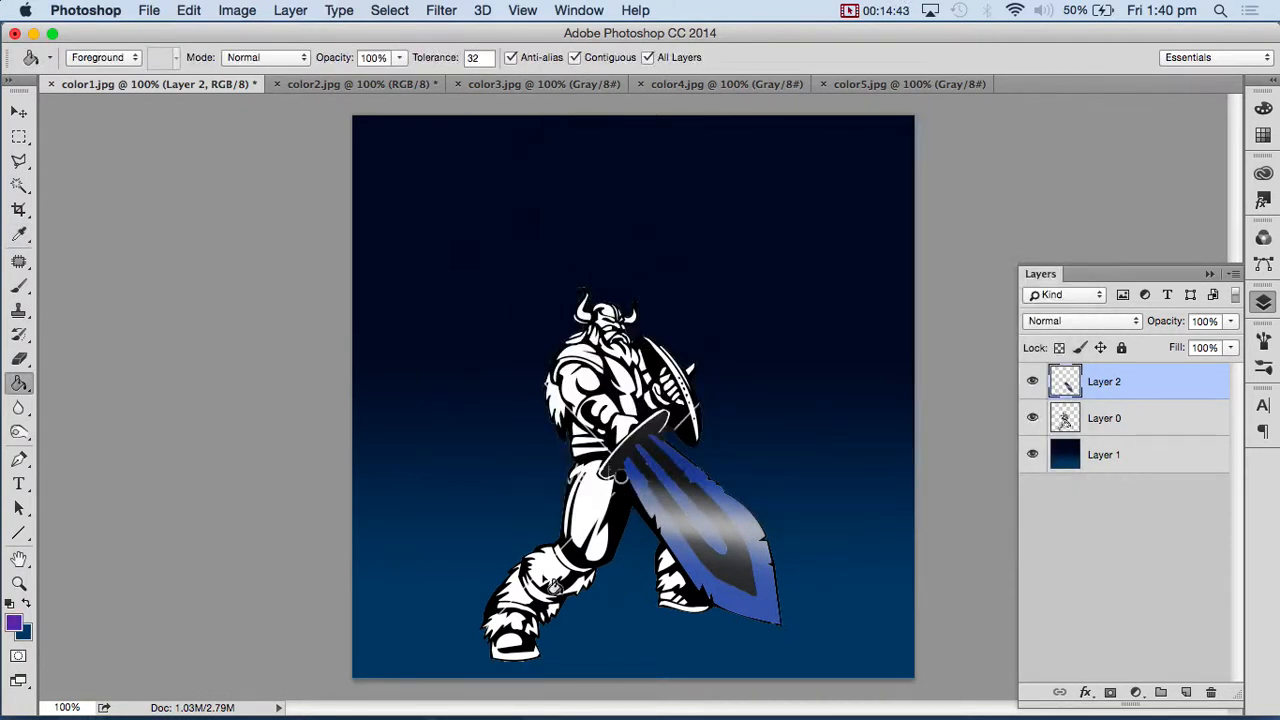
click(554, 587)
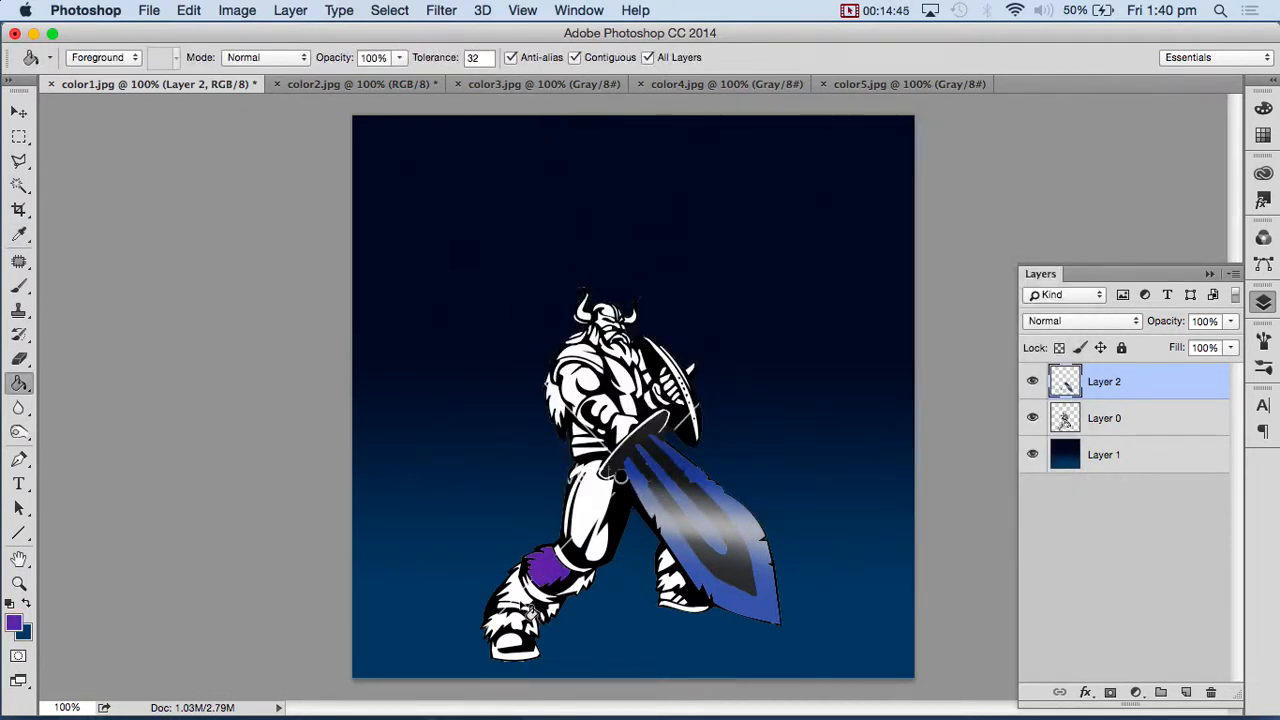
click(518, 592)
click(518, 626)
click(520, 650)
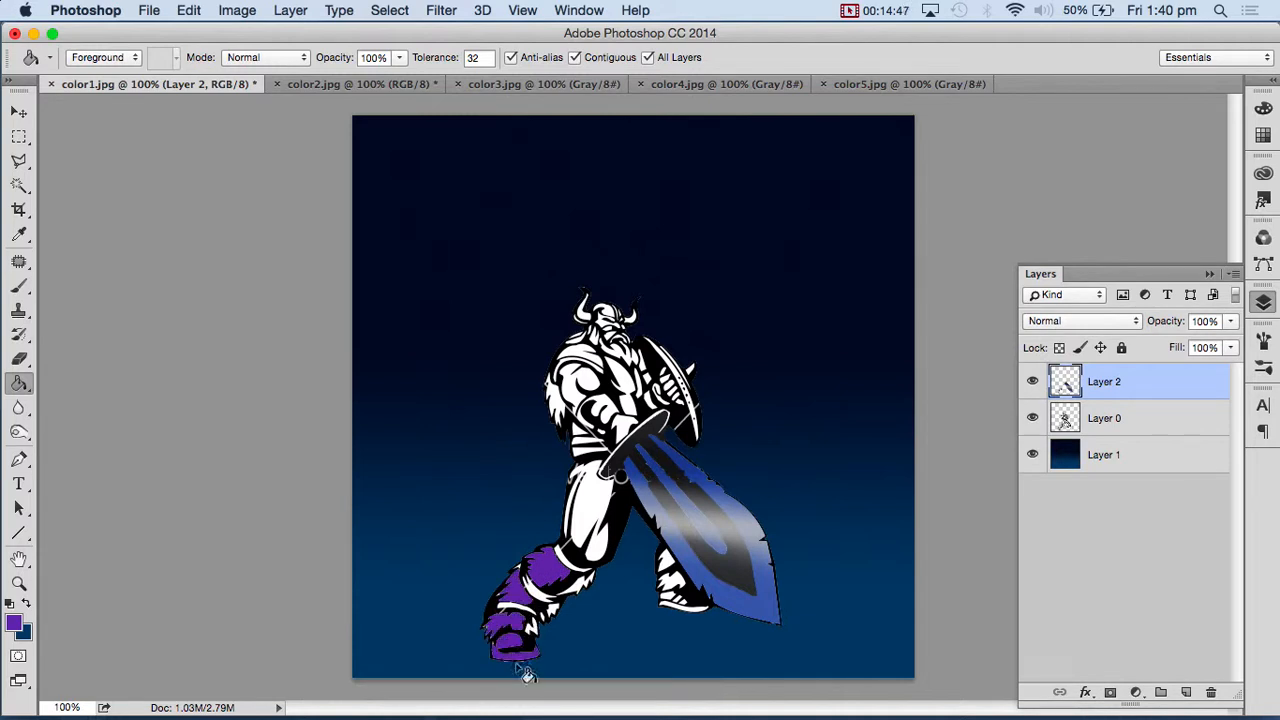
- Fill the back-leg fur violet, undo the front fur-band fill, and pick a dark purple
click(672, 578)
click(678, 588)
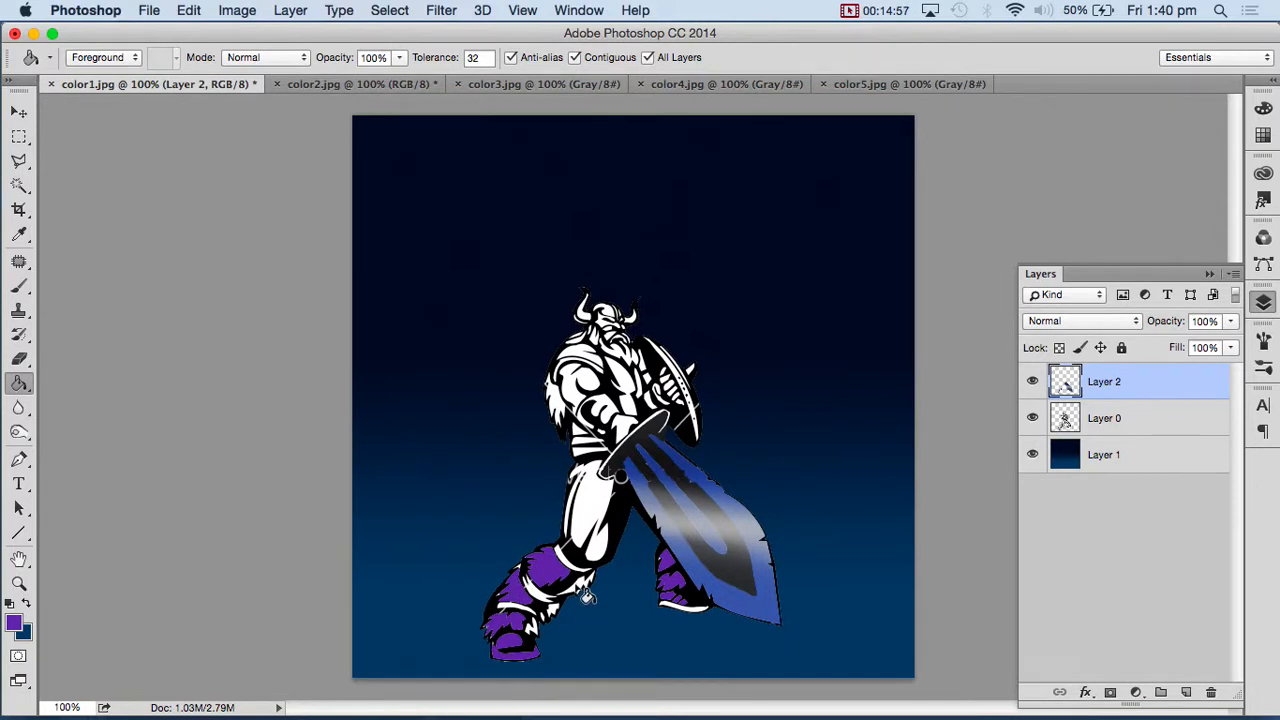
click(519, 617)
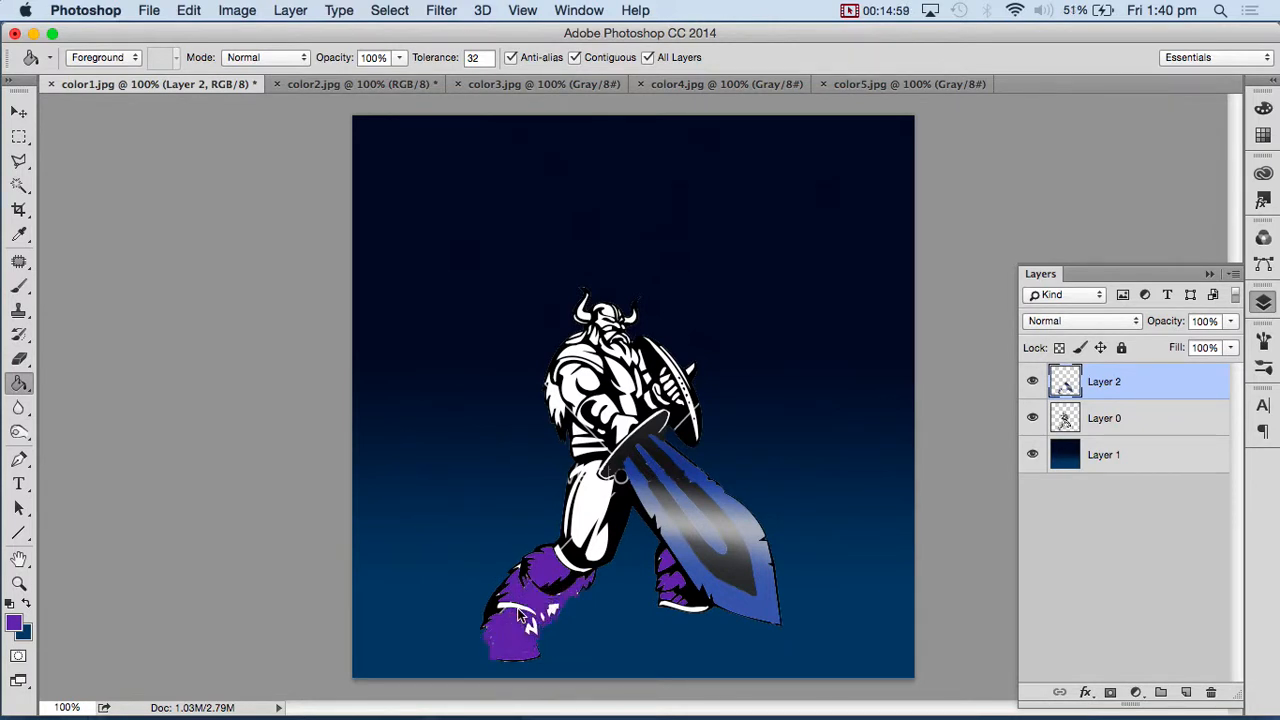
key(super+z)
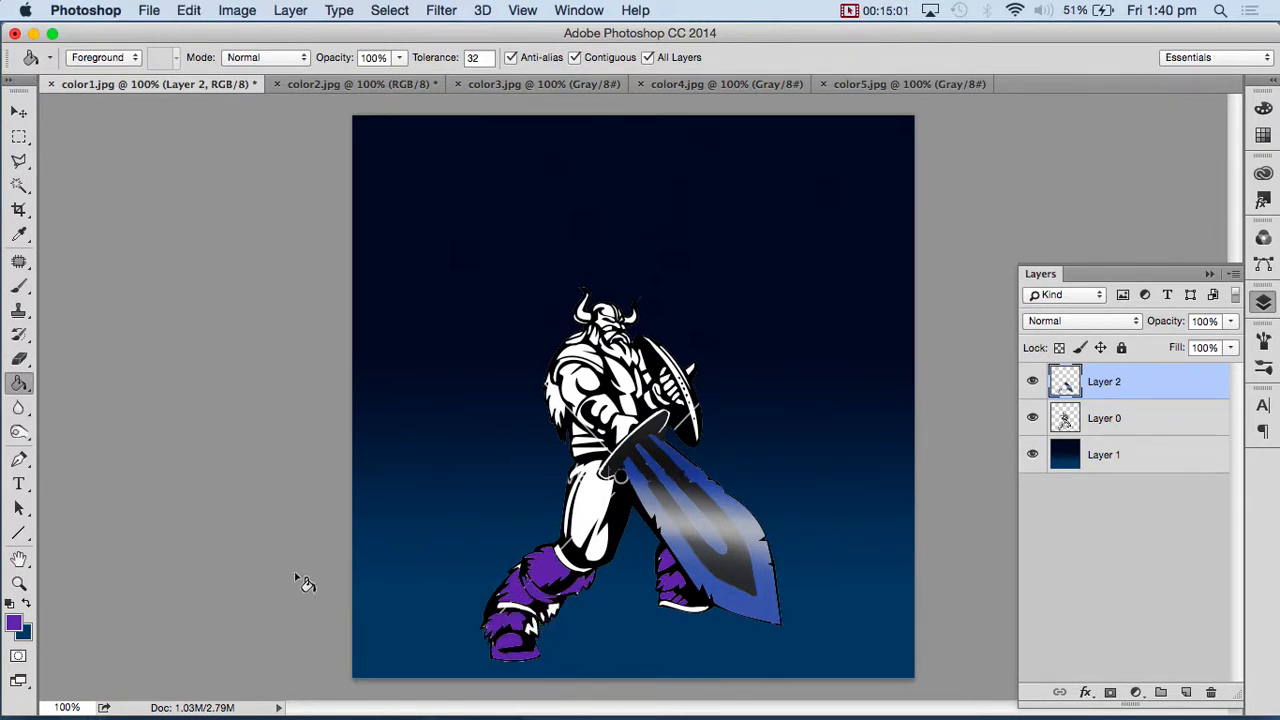
click(17, 626)
drag(694, 303, 751, 370)
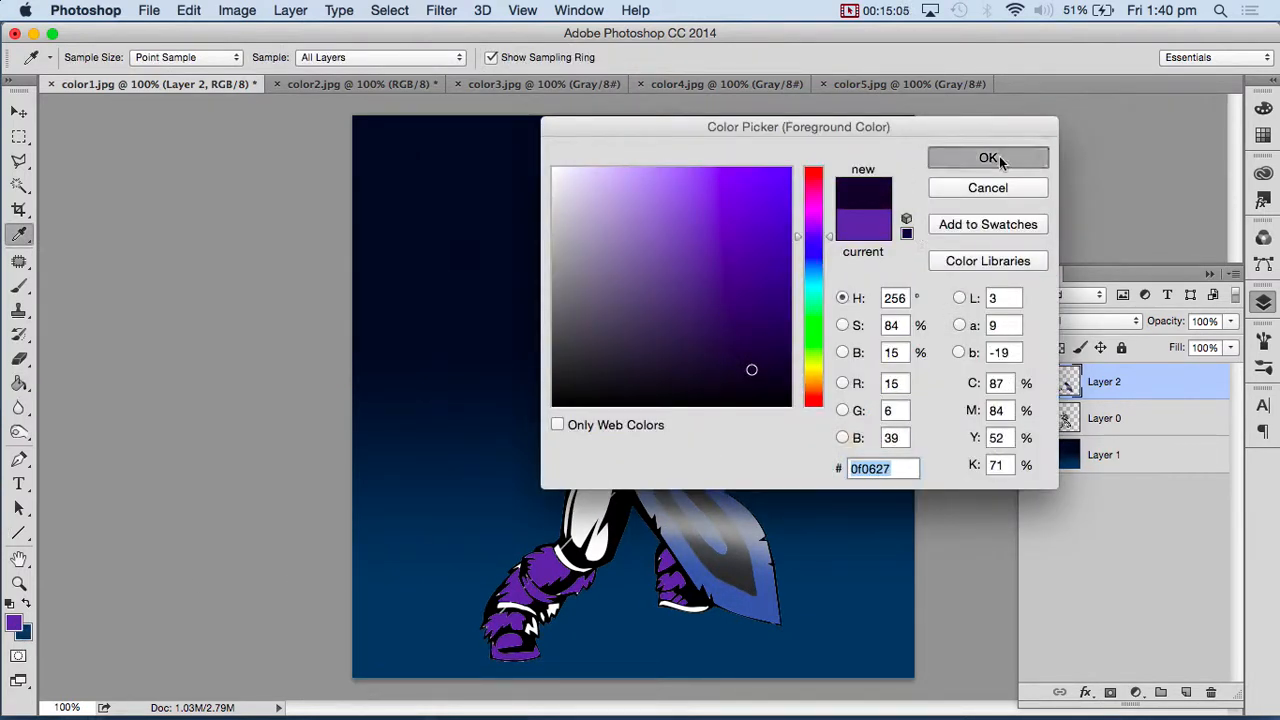
- Fill the leg shadows dark purple, then sample dark navy for the boot sole and cuff strips
click(988, 158)
key(g)
click(560, 592)
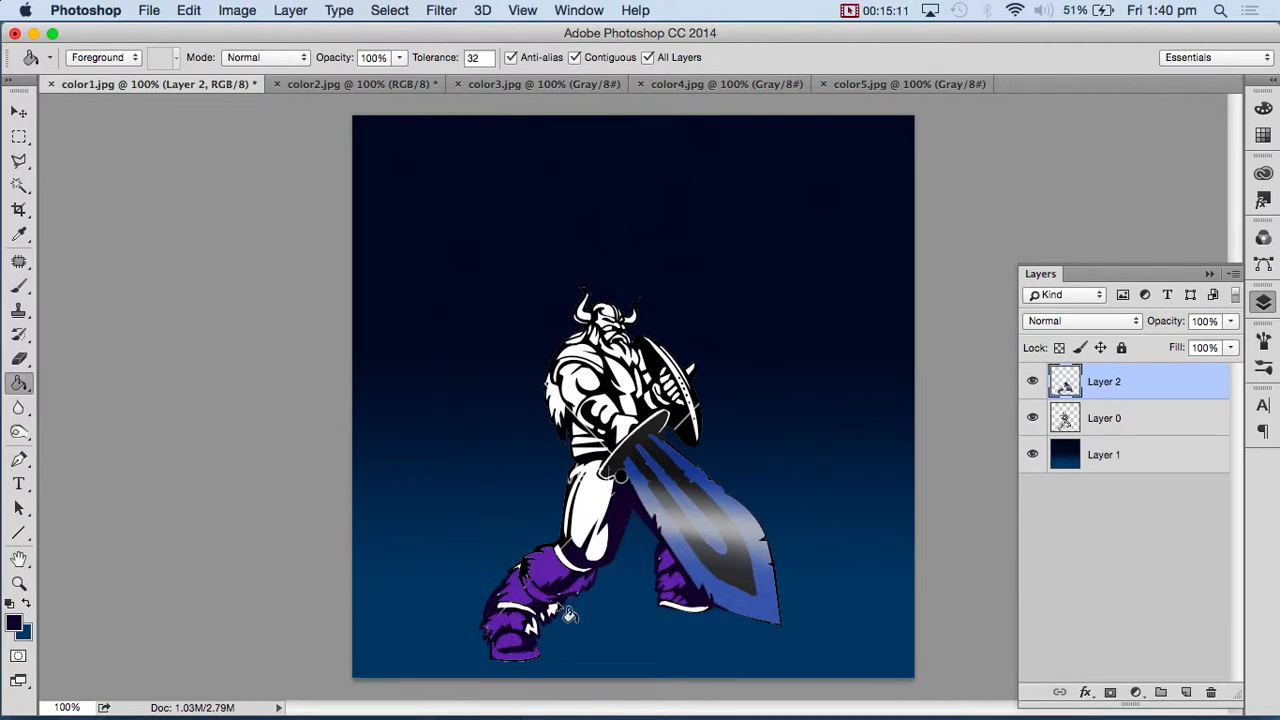
alt+click(553, 567)
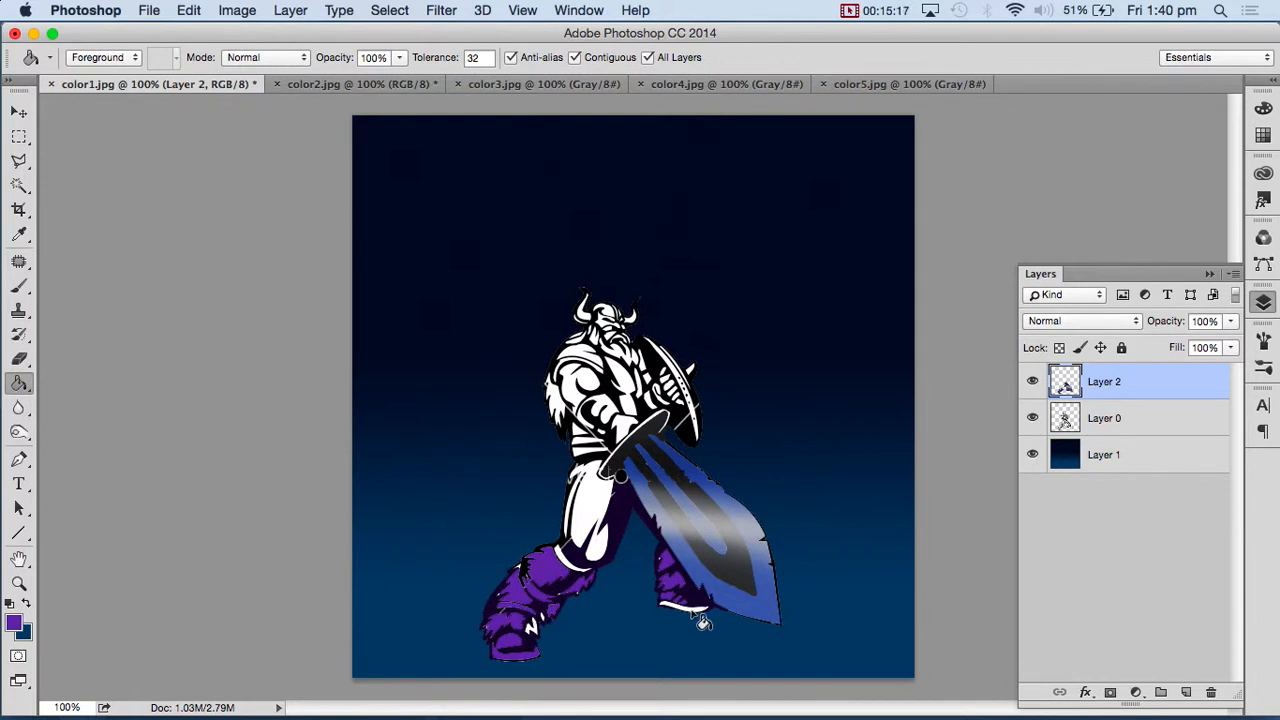
alt+click(531, 632)
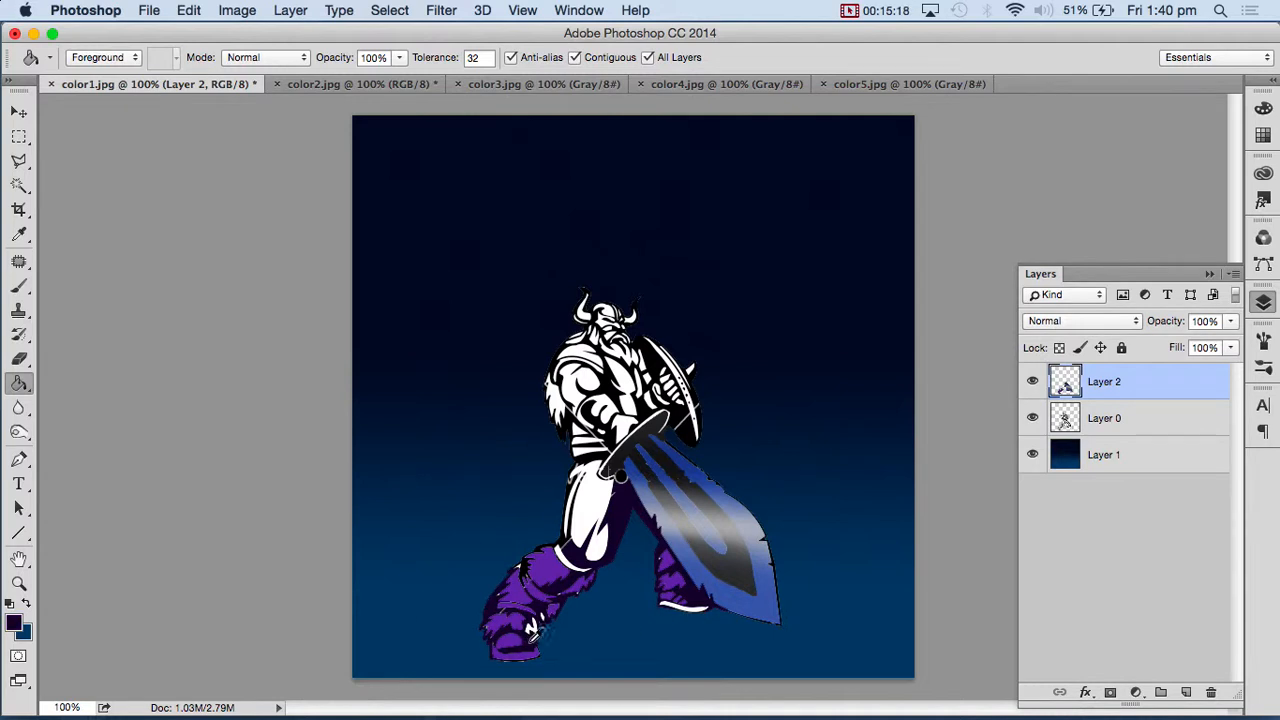
click(699, 612)
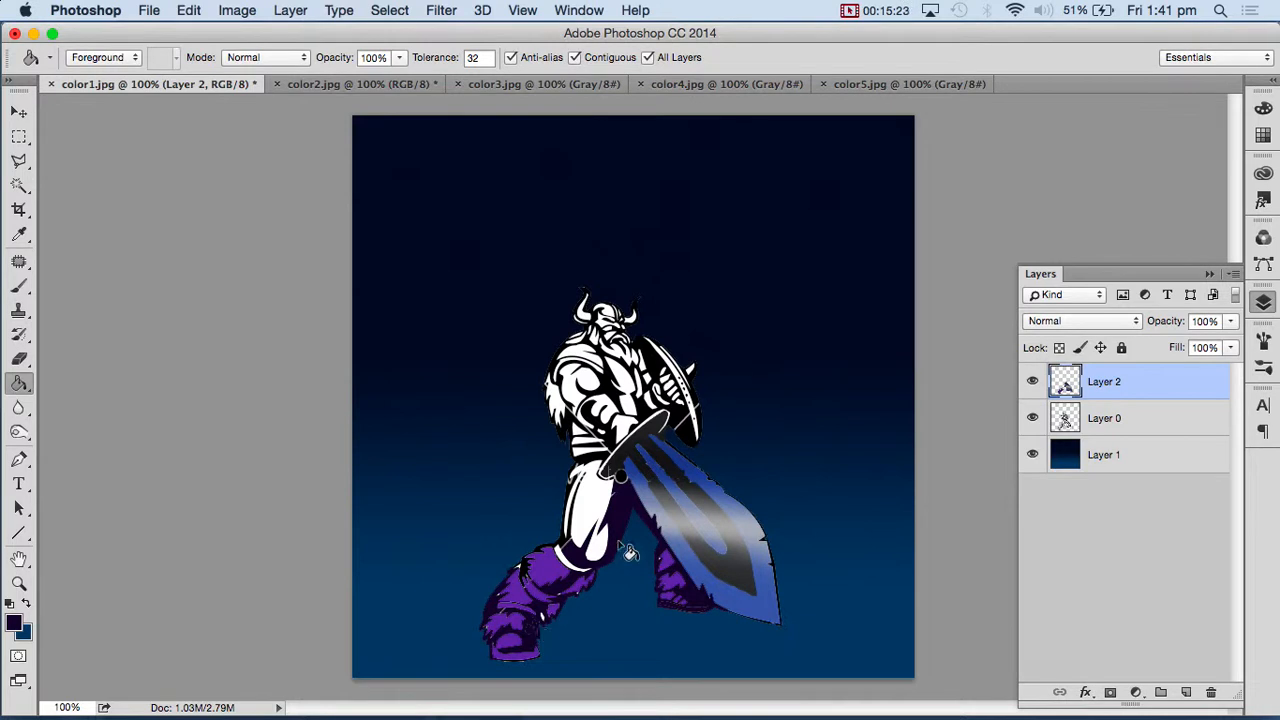
click(573, 568)
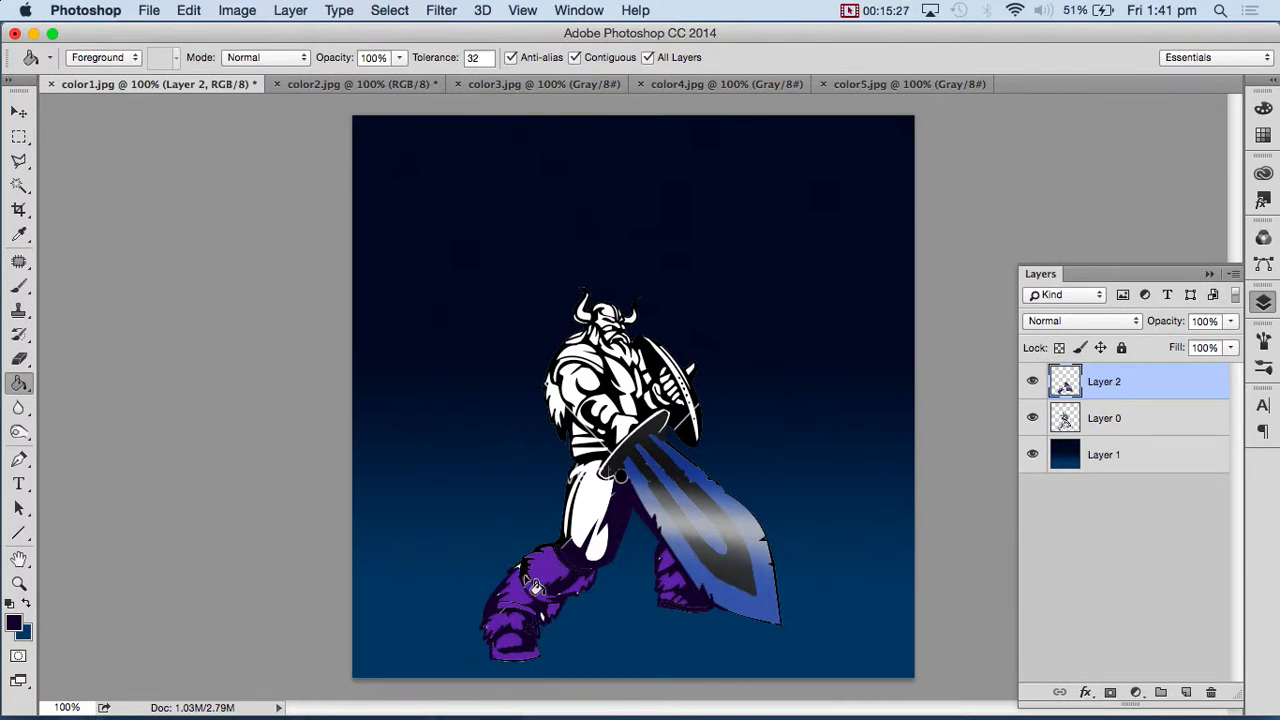
- Zoom in to fill a dark boot patch purple, then fill the gap beside the shield
key(super+equal)
key(super+equal)
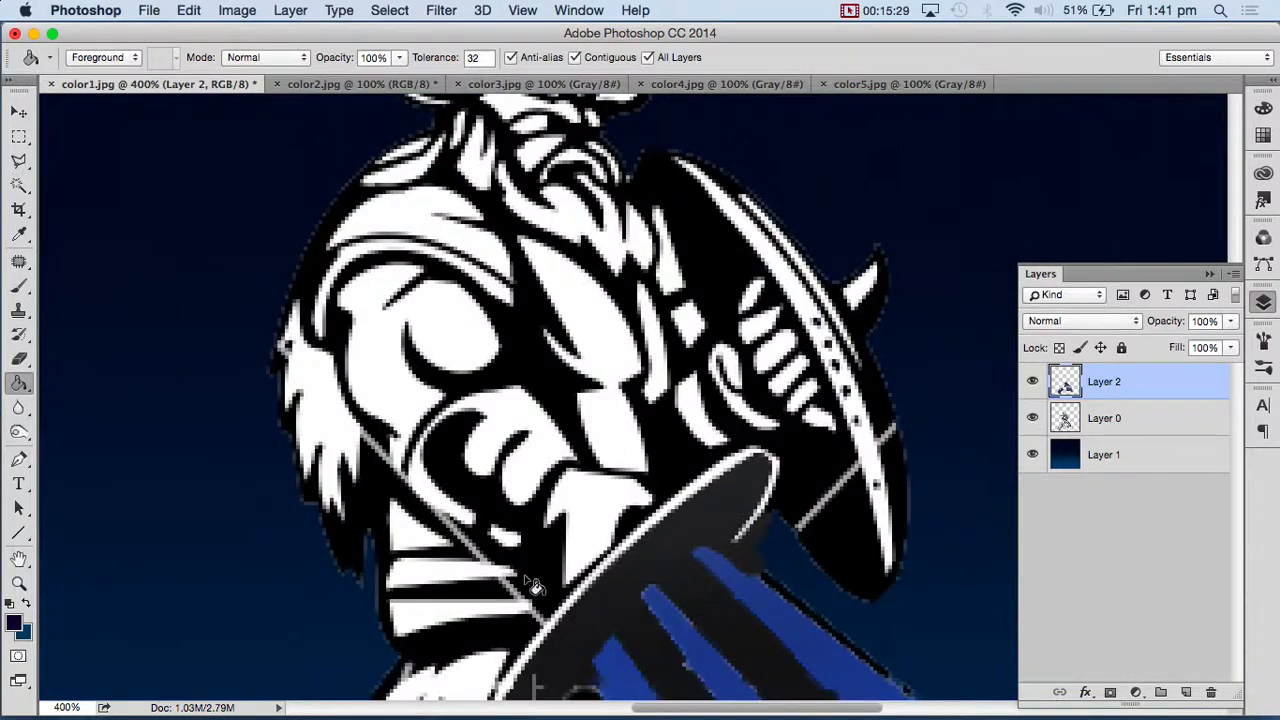
drag(535, 588, 630, 170)
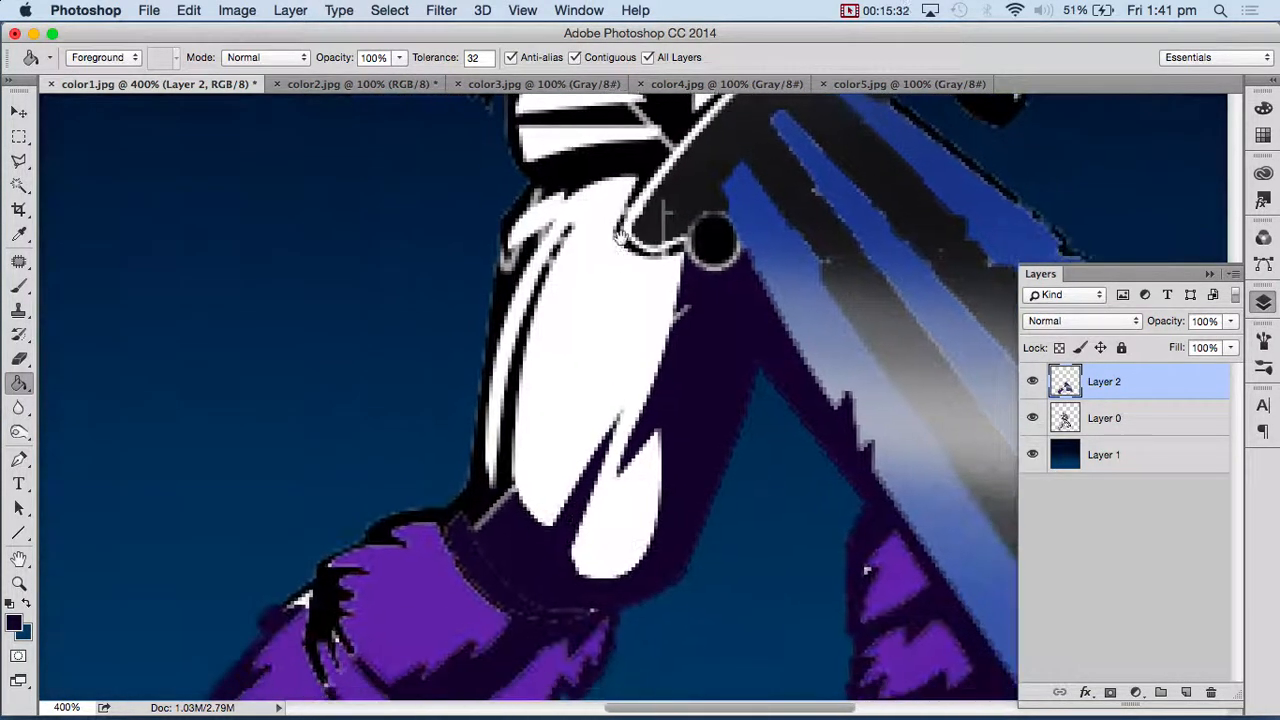
click(313, 612)
key(super+minus)
key(super+minus)
key(super+minus)
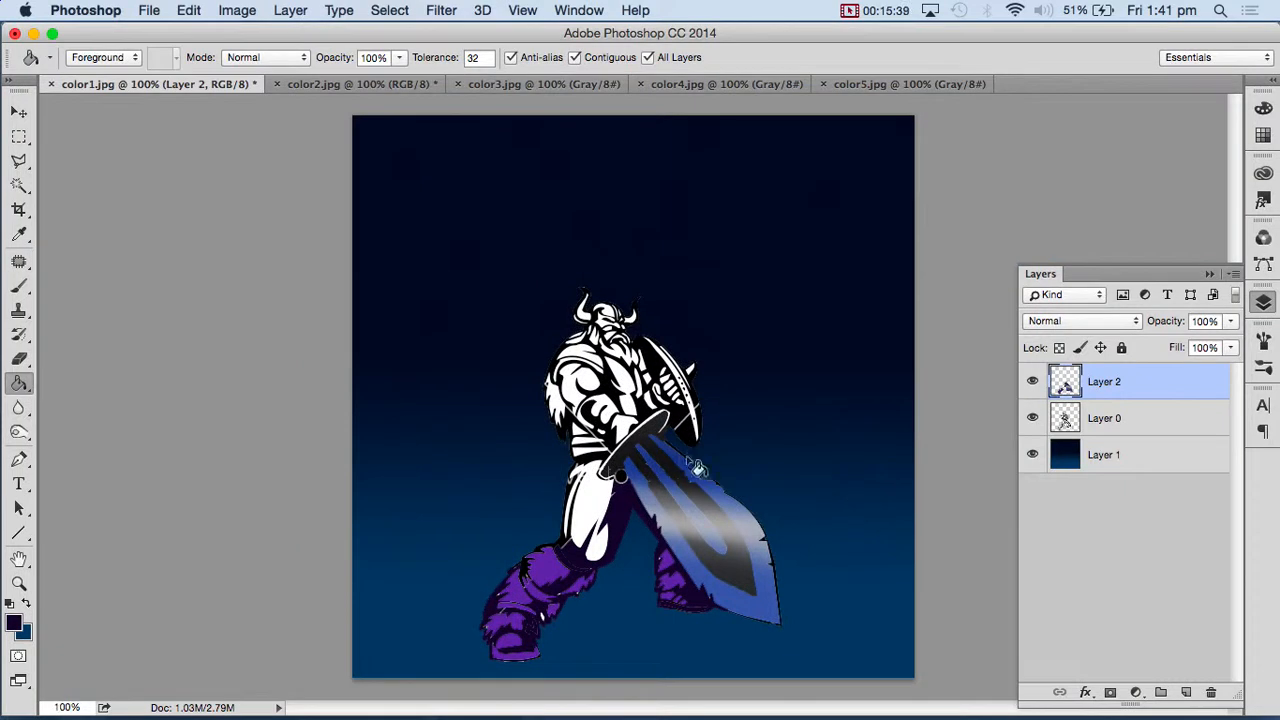
click(700, 456)
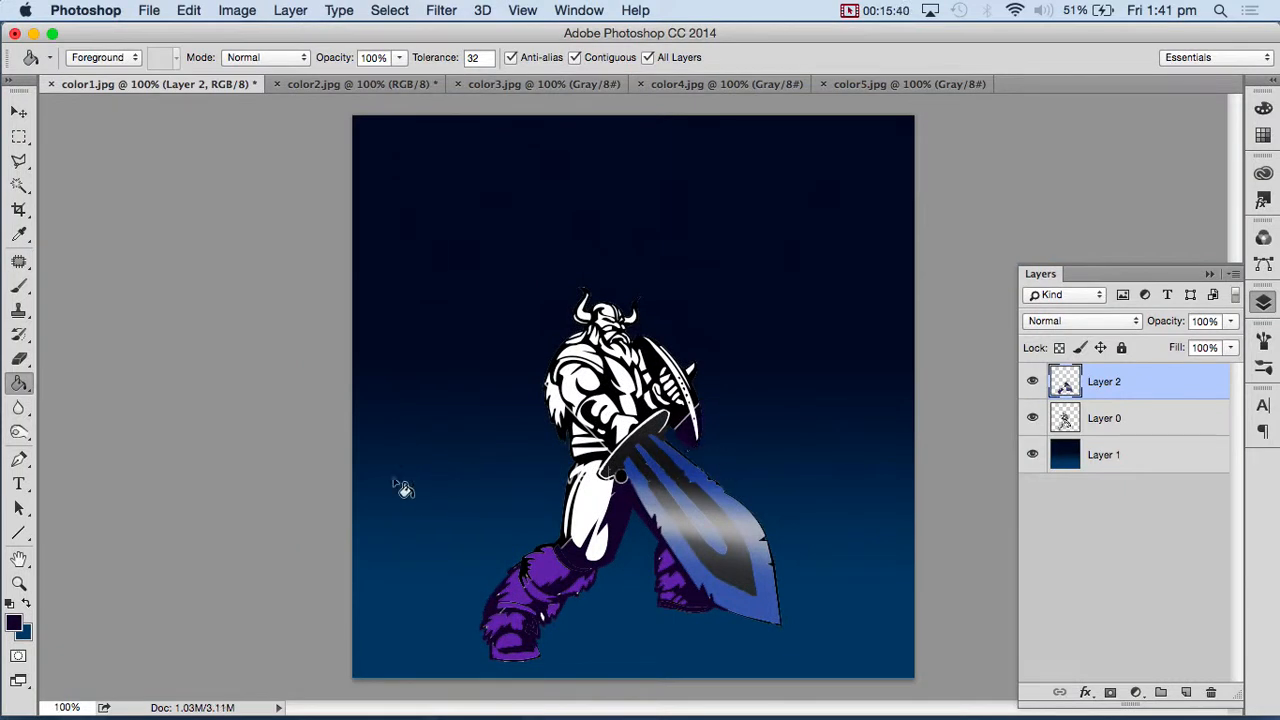
- Set the foreground colour to light blue 7cb8e2
click(14, 623)
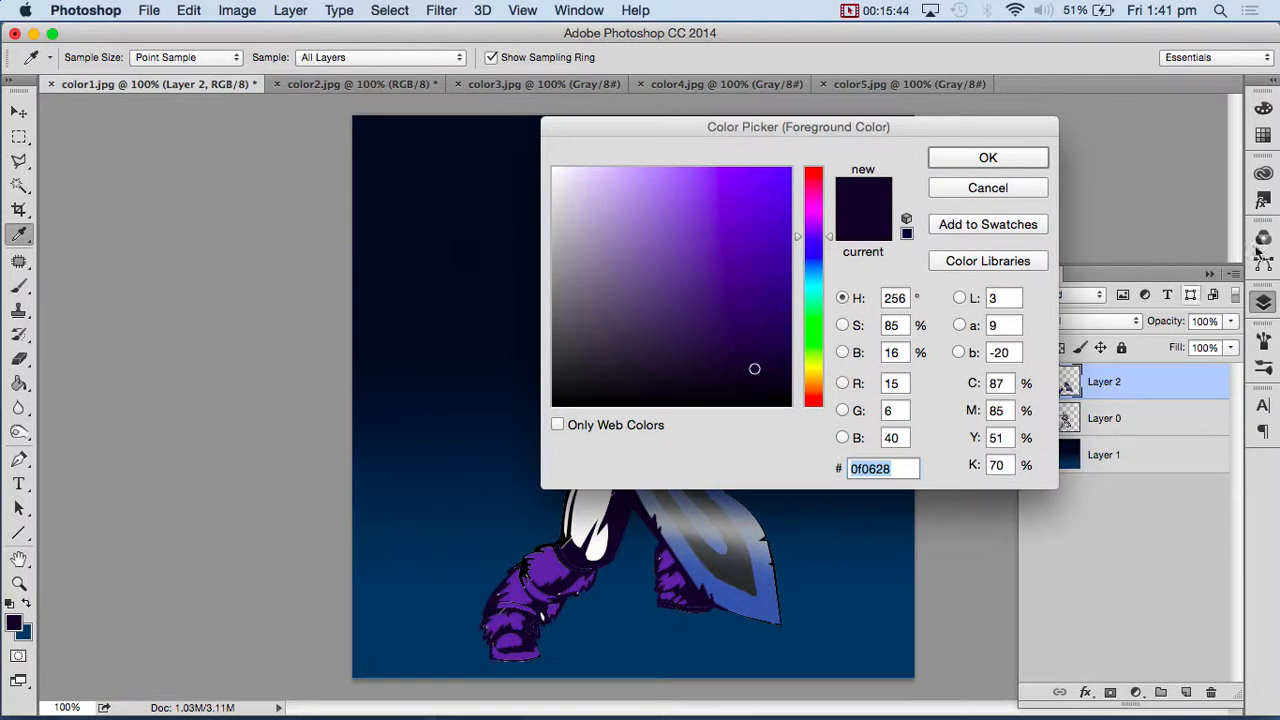
click(809, 269)
drag(763, 235, 780, 232)
click(968, 159)
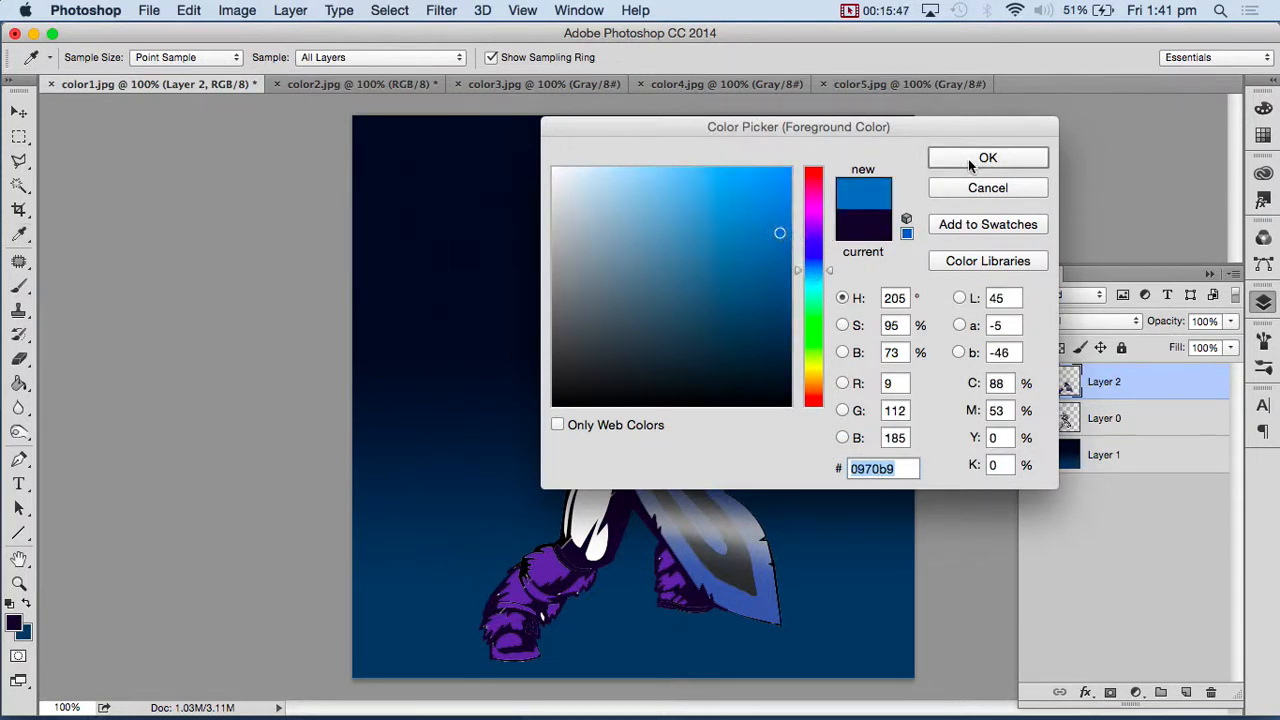
click(14, 623)
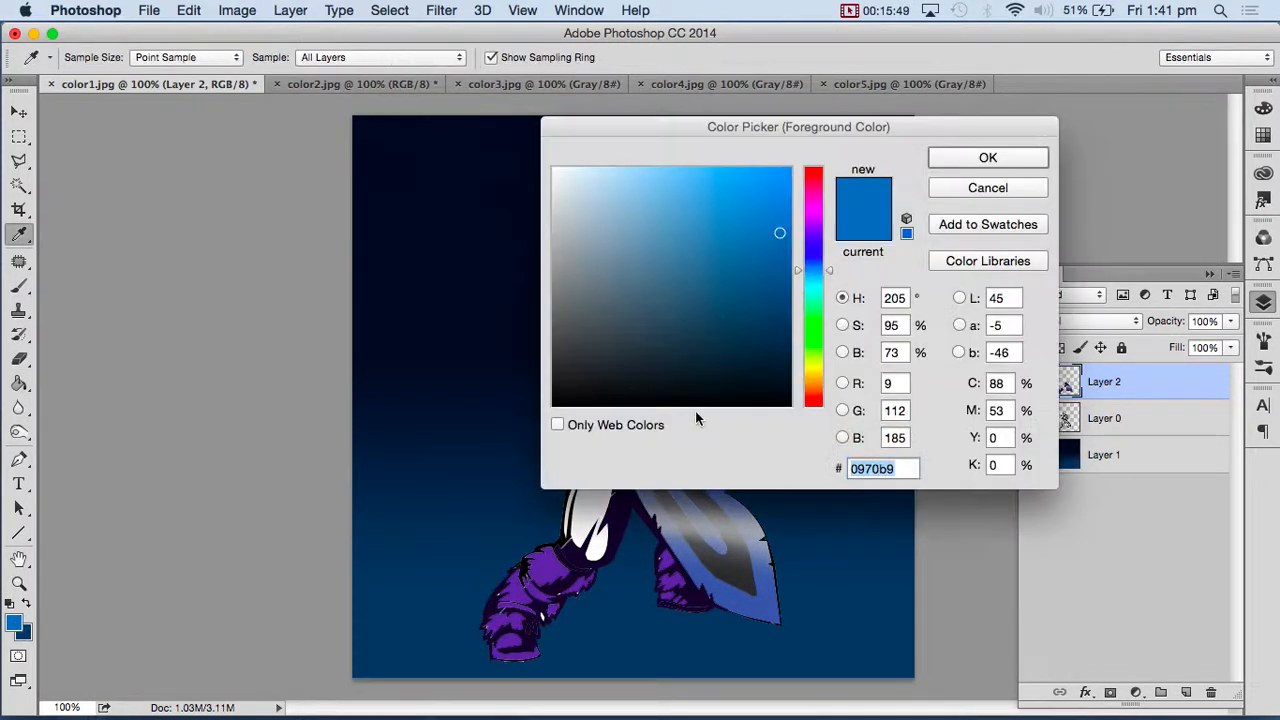
mouse_move(766, 294)
mouse_down()
mouse_move(730, 212)
mouse_move(663, 194)
mouse_up()
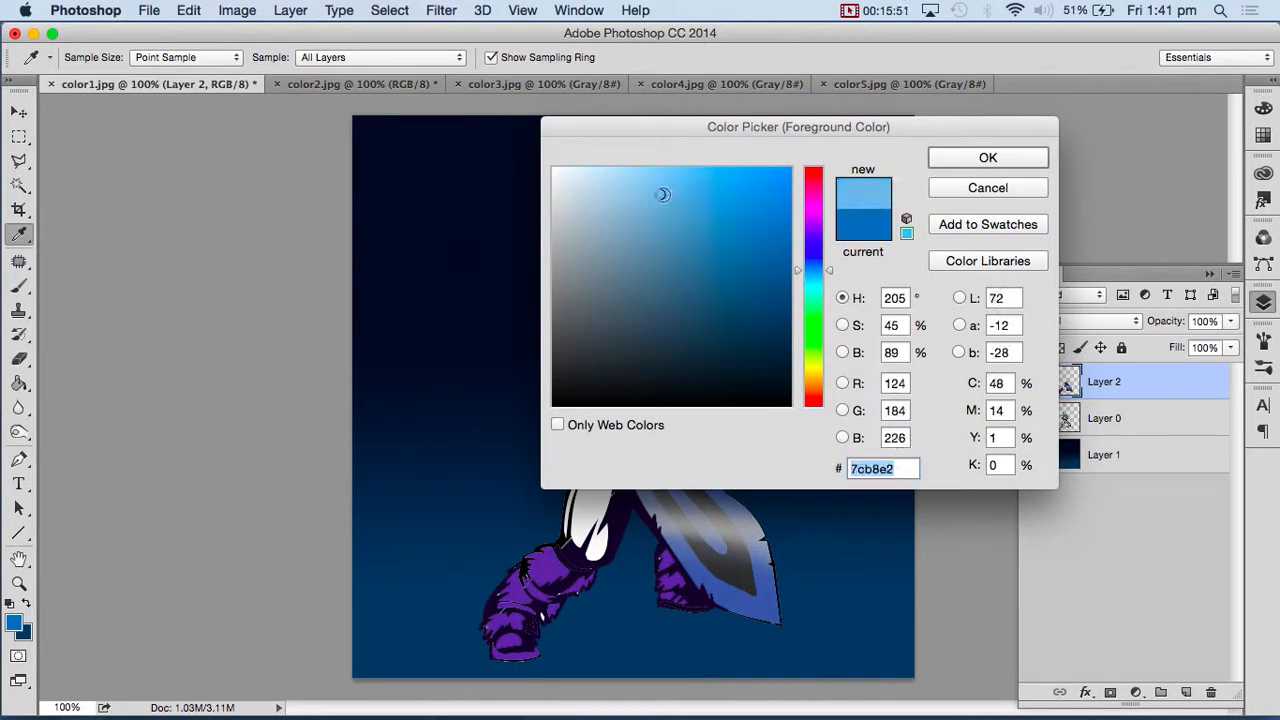
click(946, 162)
key(g)
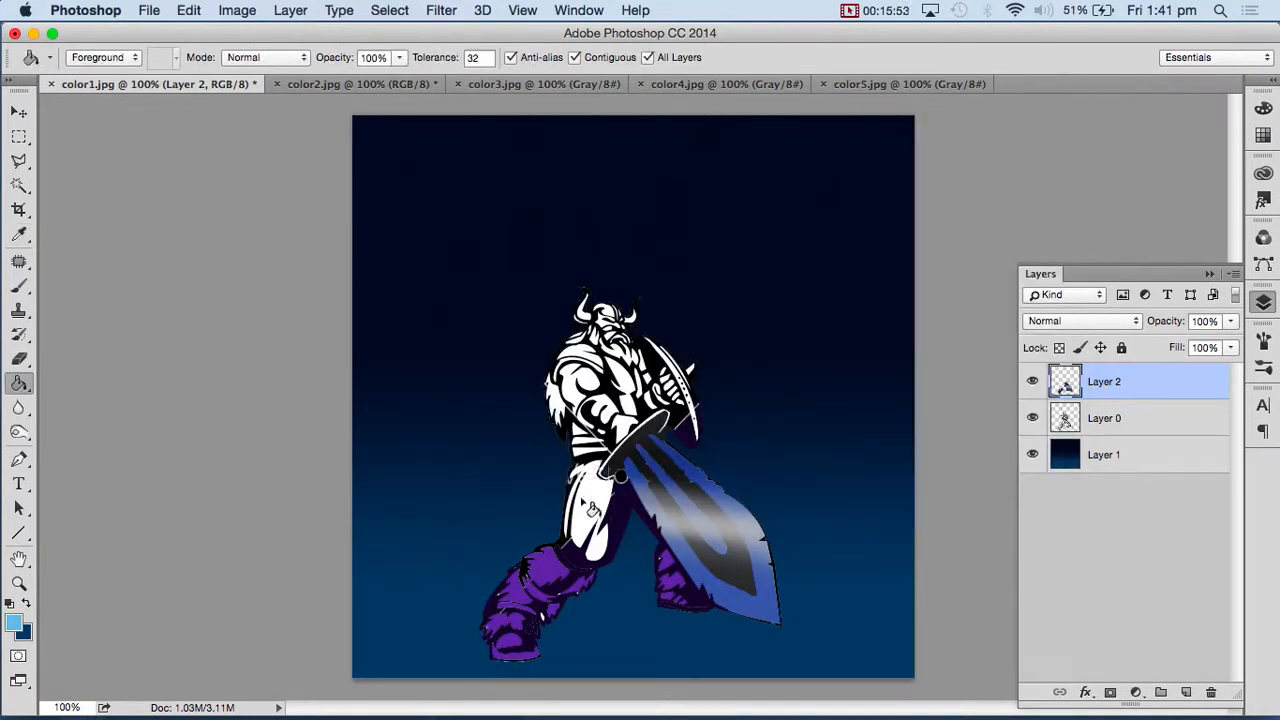
- Fill the thighs, chest strip, arm patch and upper arm light blue
click(585, 508)
click(634, 388)
click(583, 385)
click(578, 392)
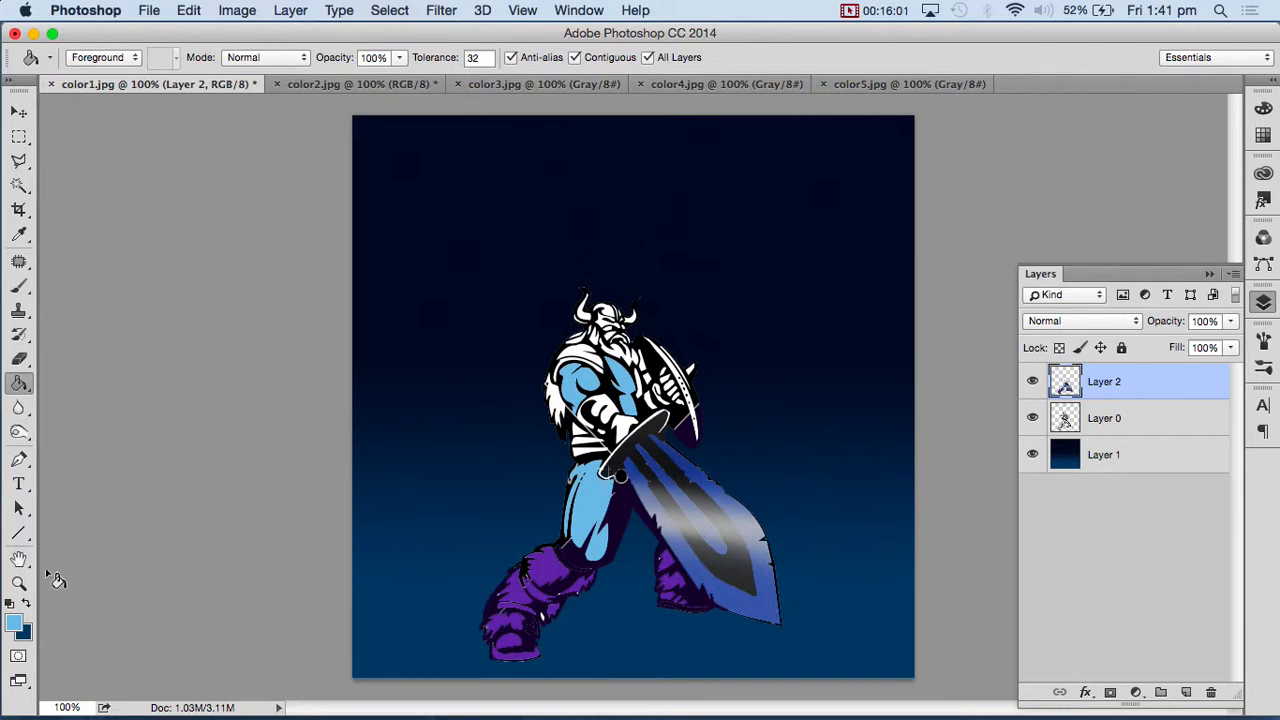
- Set the foreground to dark blue-violet 3a407c and fill the glove gripping the sword
click(14, 622)
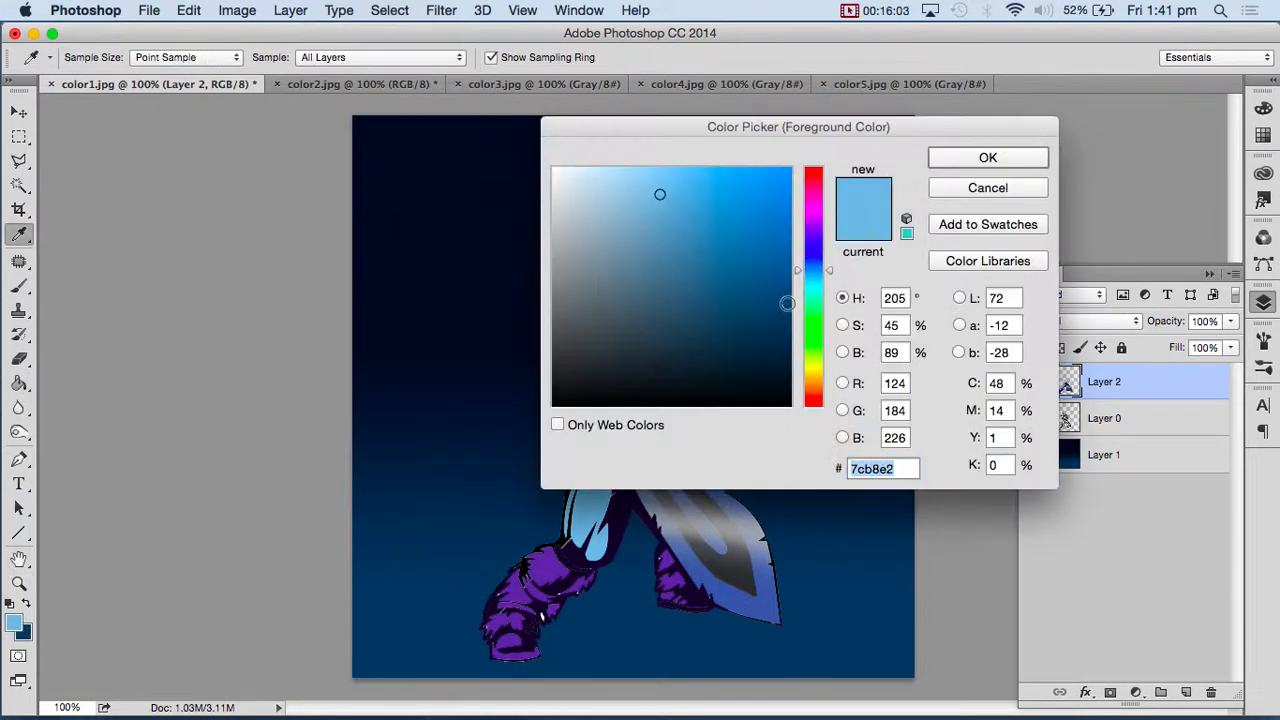
click(760, 301)
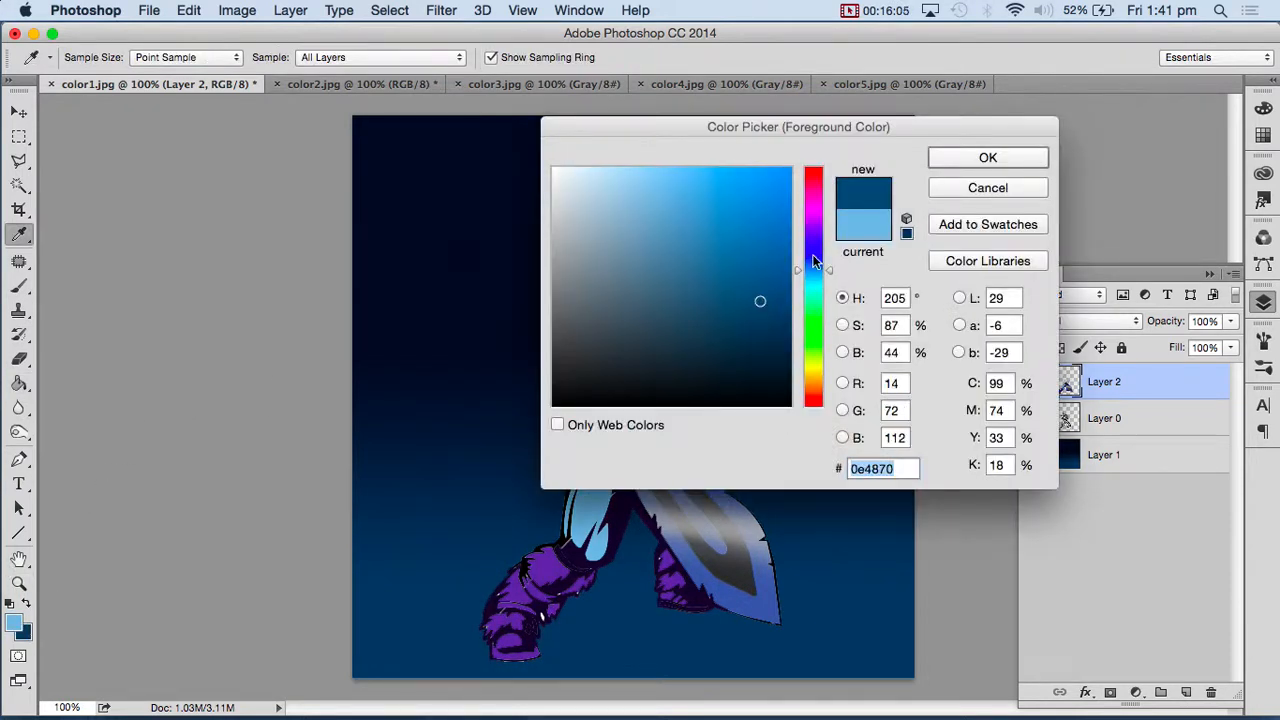
drag(813, 258, 813, 250)
click(681, 291)
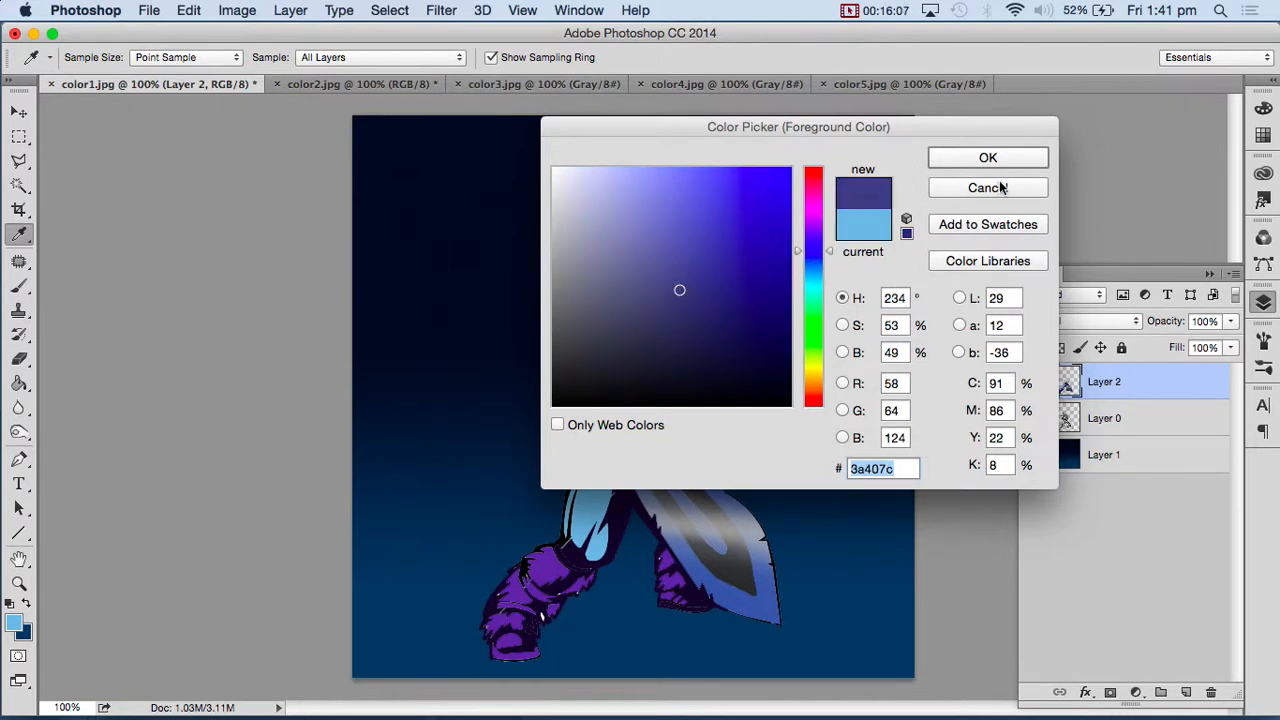
click(987, 158)
key(g)
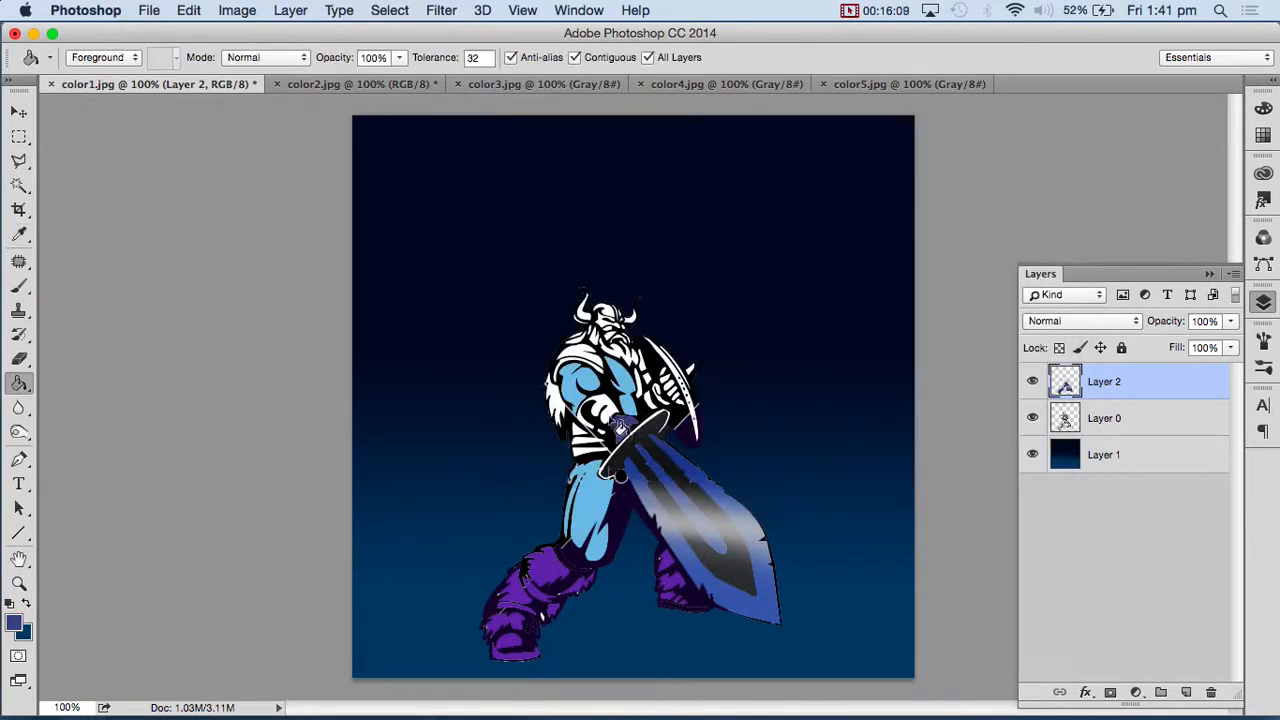
click(612, 414)
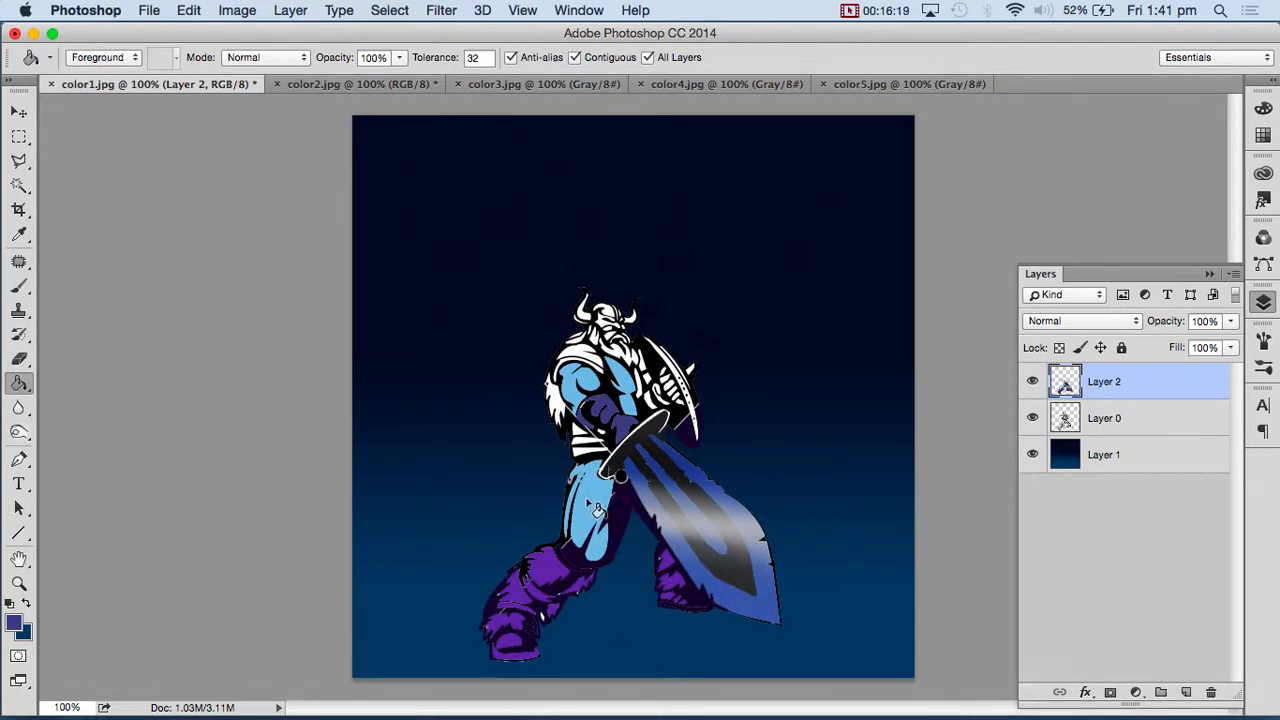
- Lighten the viking's light-blue front leg with a smaller Dodge Tool brush
click(21, 435)
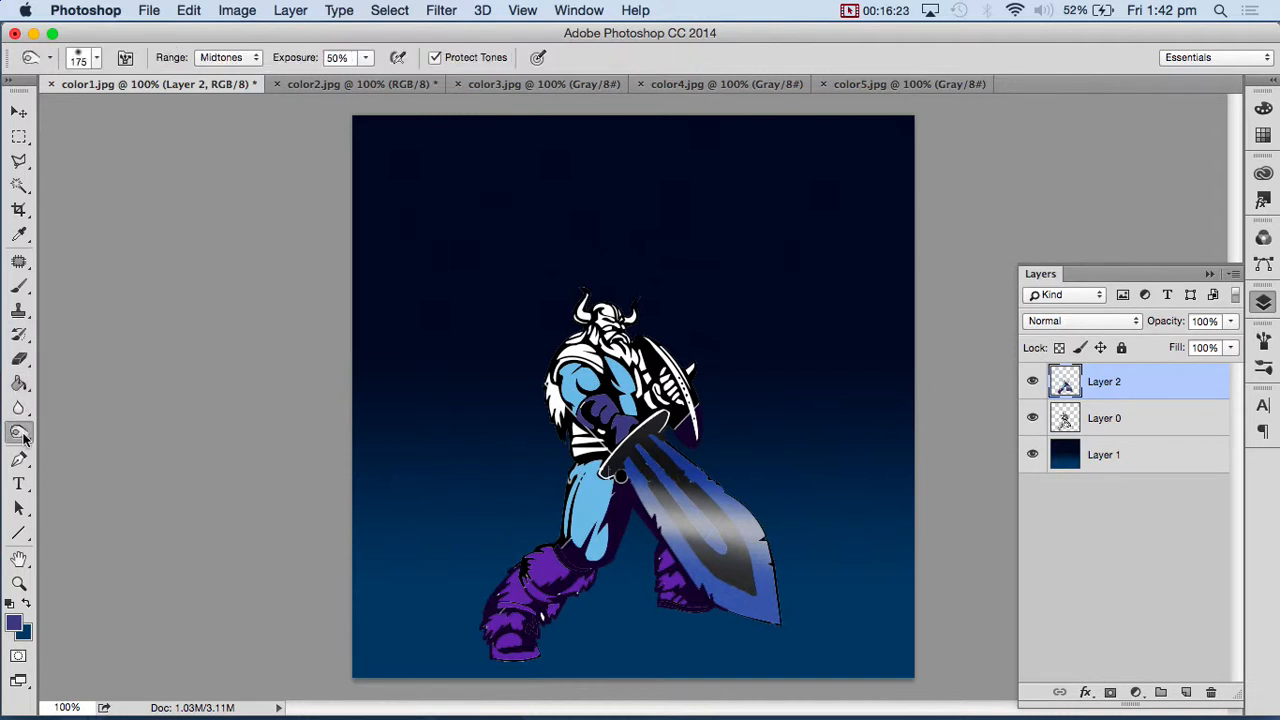
right_click(21, 435)
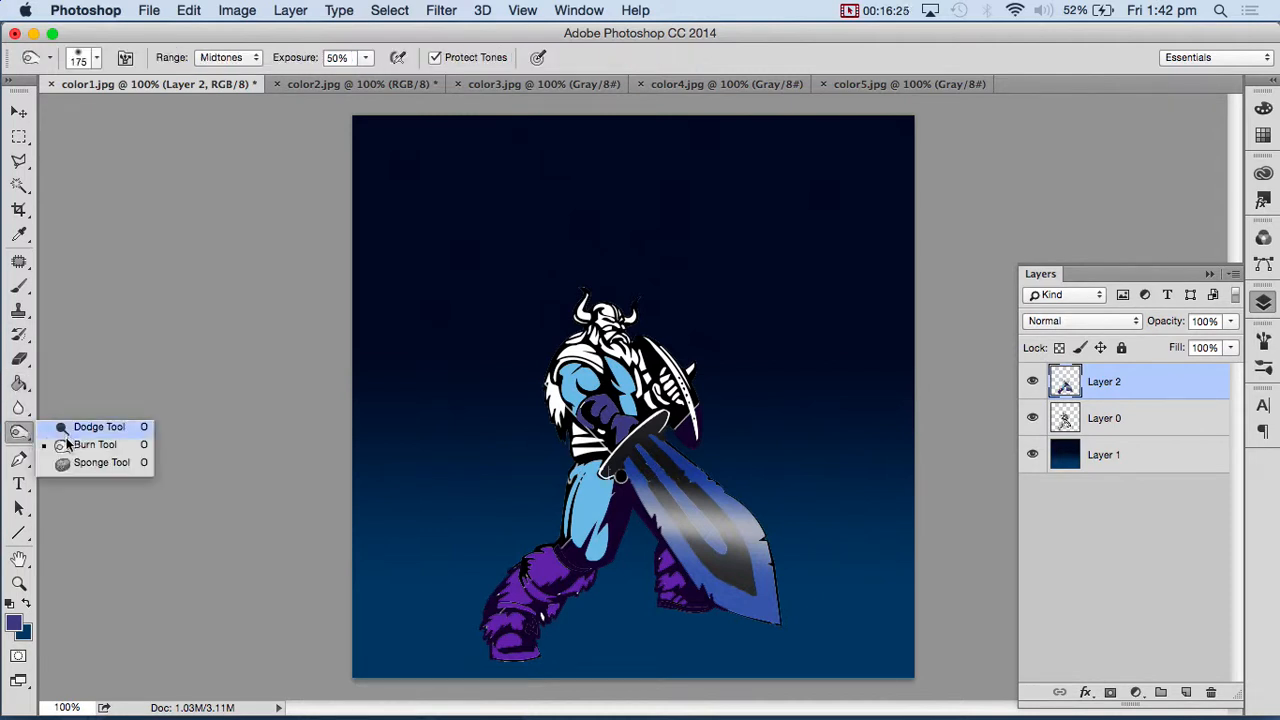
click(66, 430)
key(bracketleft)
key(bracketleft)
key(bracketleft)
key(bracketleft)
key(bracketleft)
key(bracketleft)
key(bracketleft)
key(bracketleft)
mouse_move(573, 527)
mouse_down()
mouse_move(581, 424)
mouse_move(549, 543)
mouse_move(566, 435)
mouse_move(559, 527)
mouse_move(576, 458)
mouse_move(542, 590)
mouse_up()
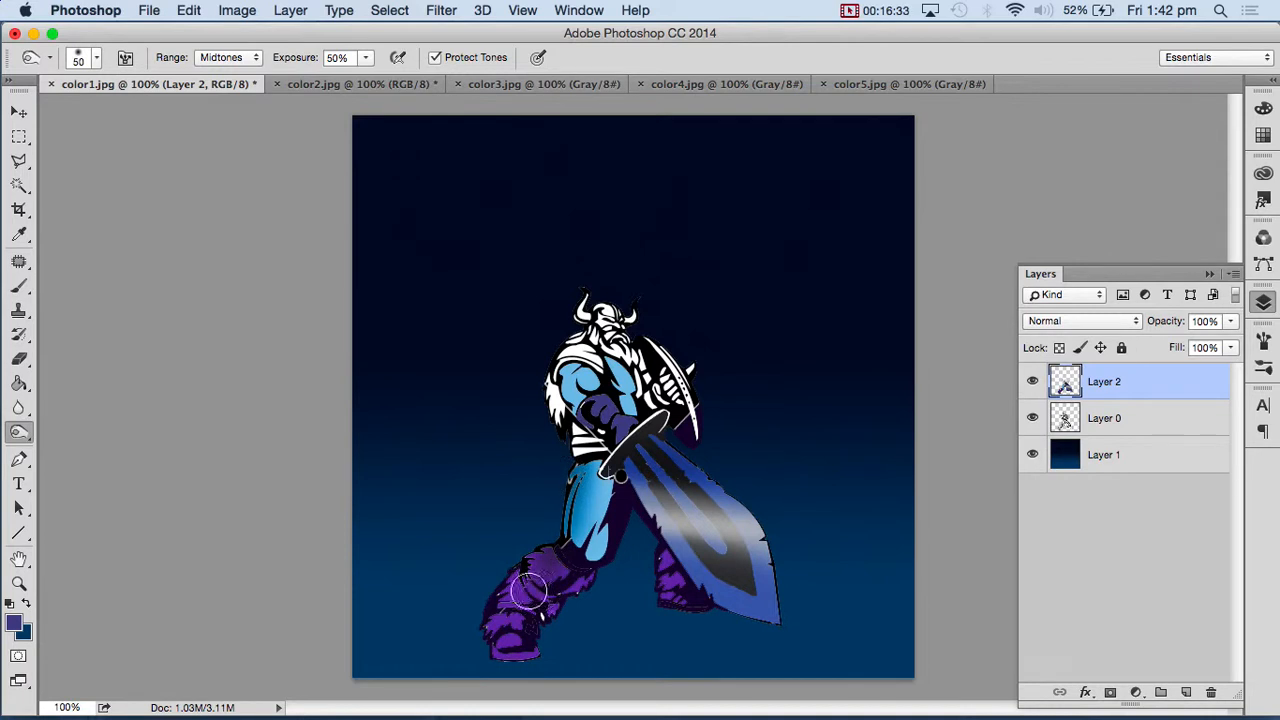
drag(37, 443, 52, 447)
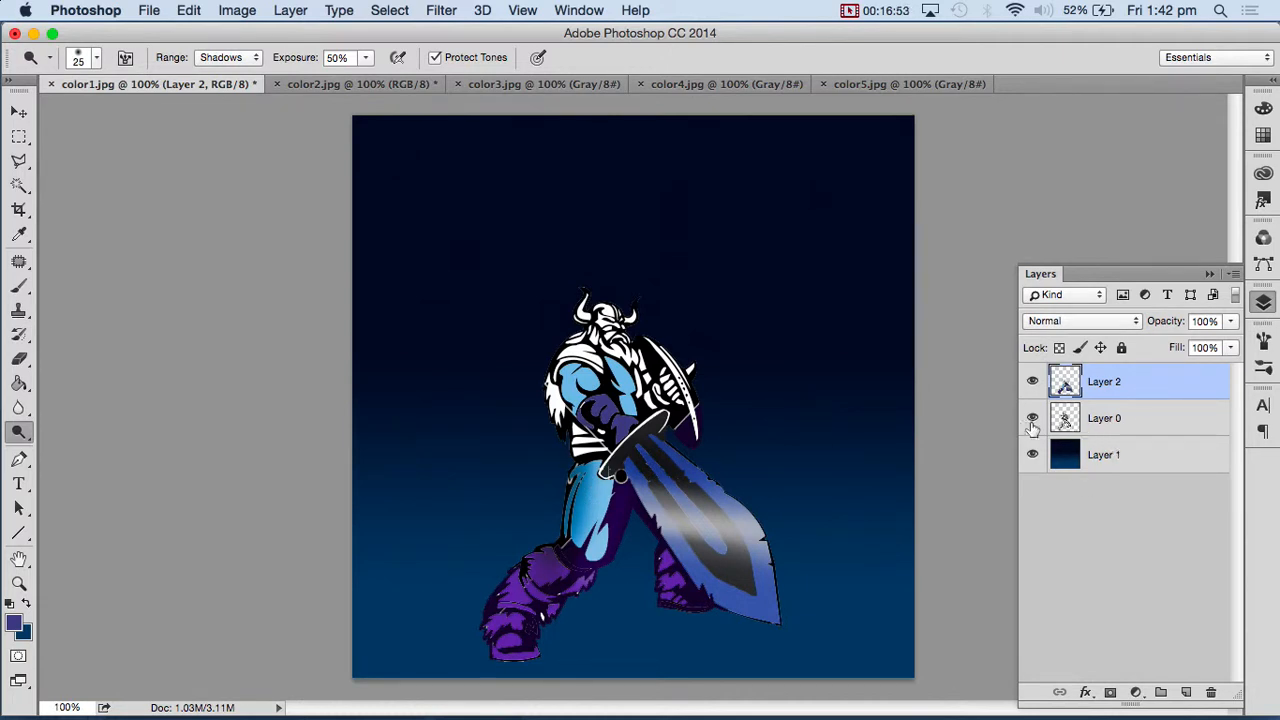
- Give Layer 0 an Outer Glow effect with its size enlarged to 35 px
click(1106, 424)
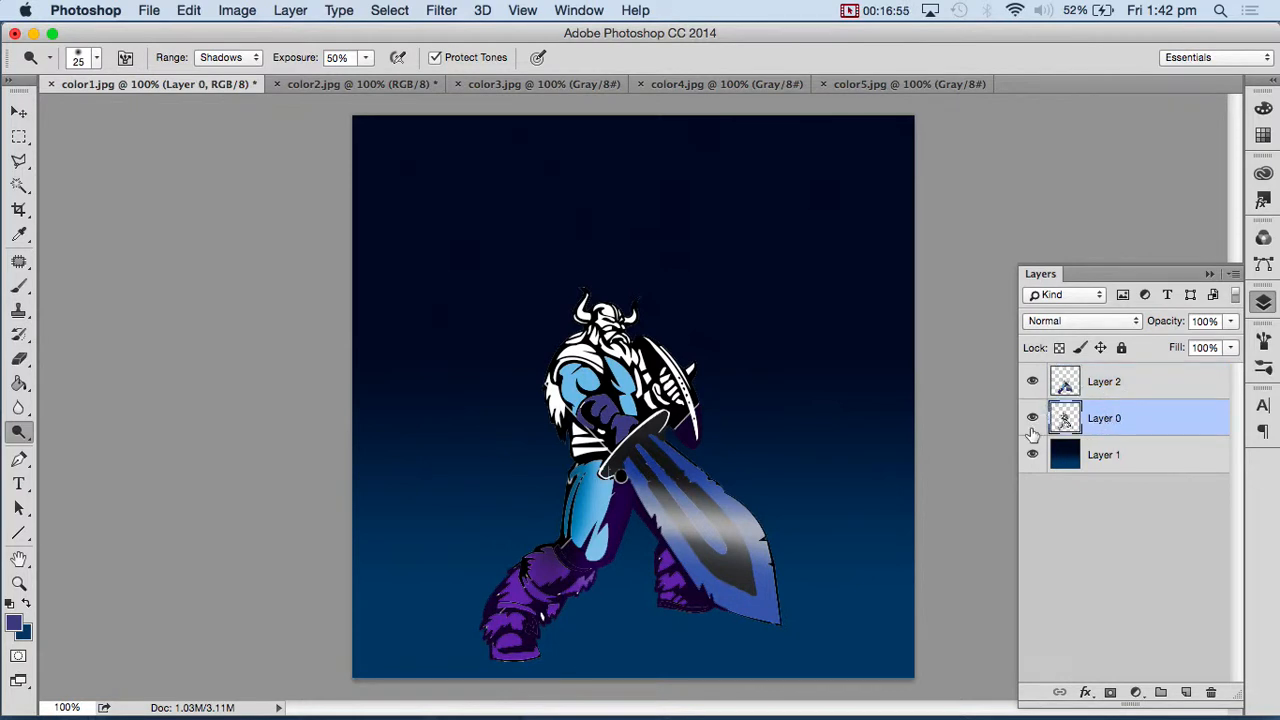
click(1087, 693)
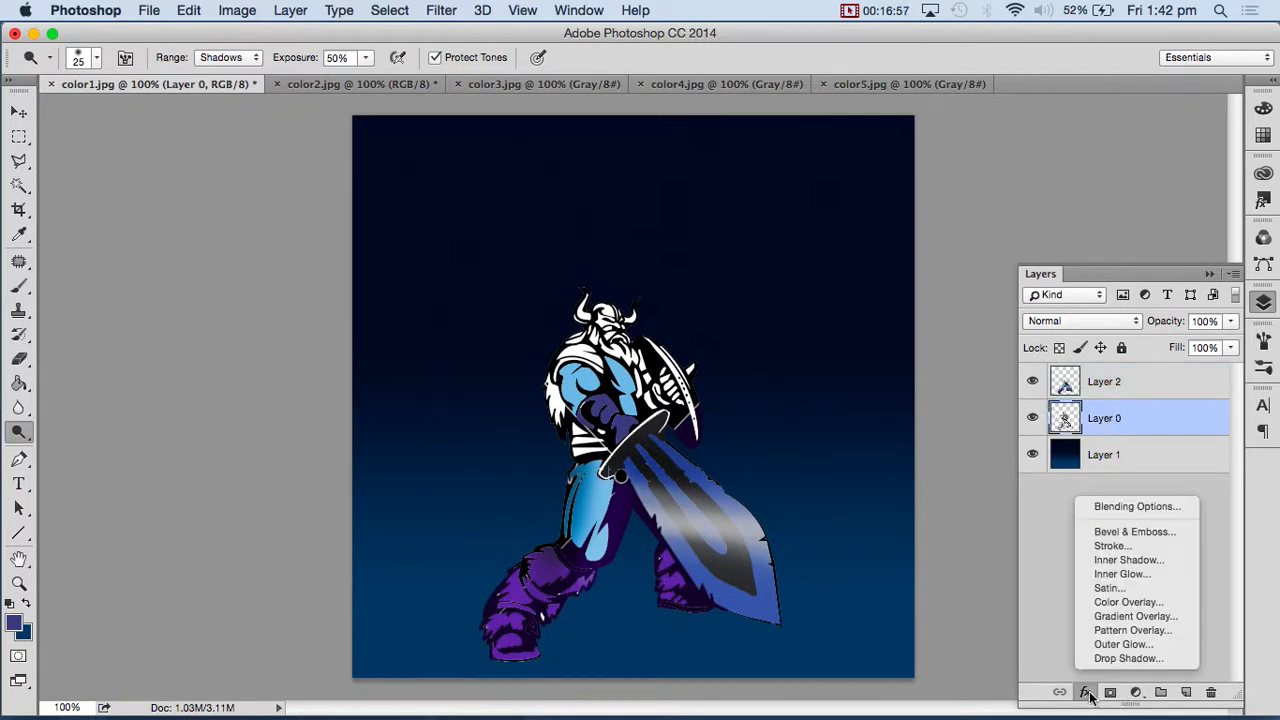
click(1122, 645)
key(space)
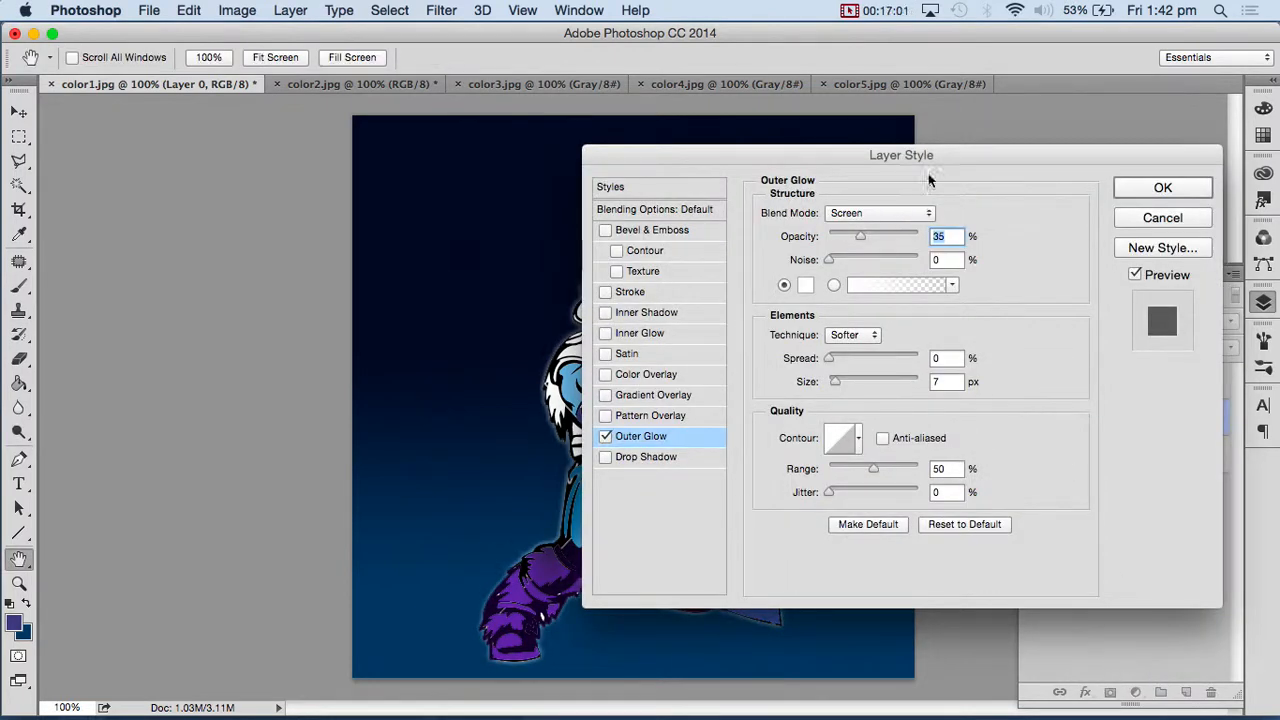
drag(957, 163, 1094, 336)
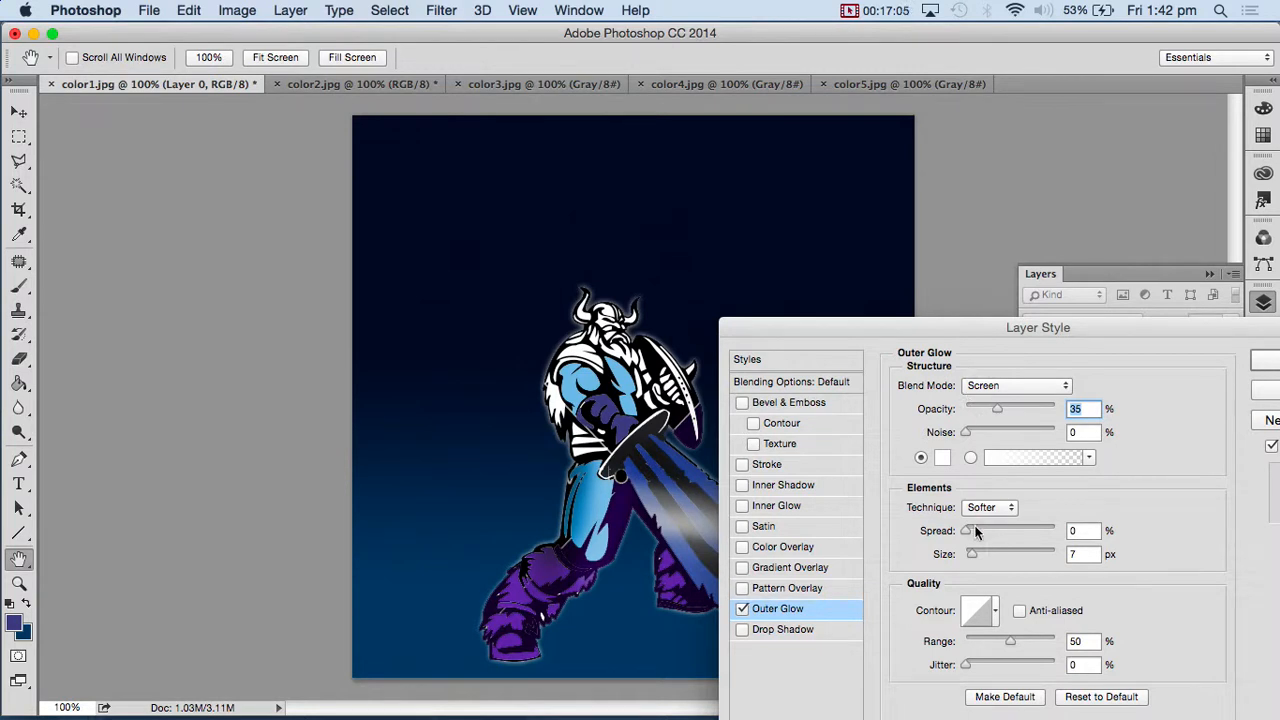
mouse_move(972, 554)
mouse_down()
mouse_move(990, 555)
mouse_move(979, 555)
mouse_up()
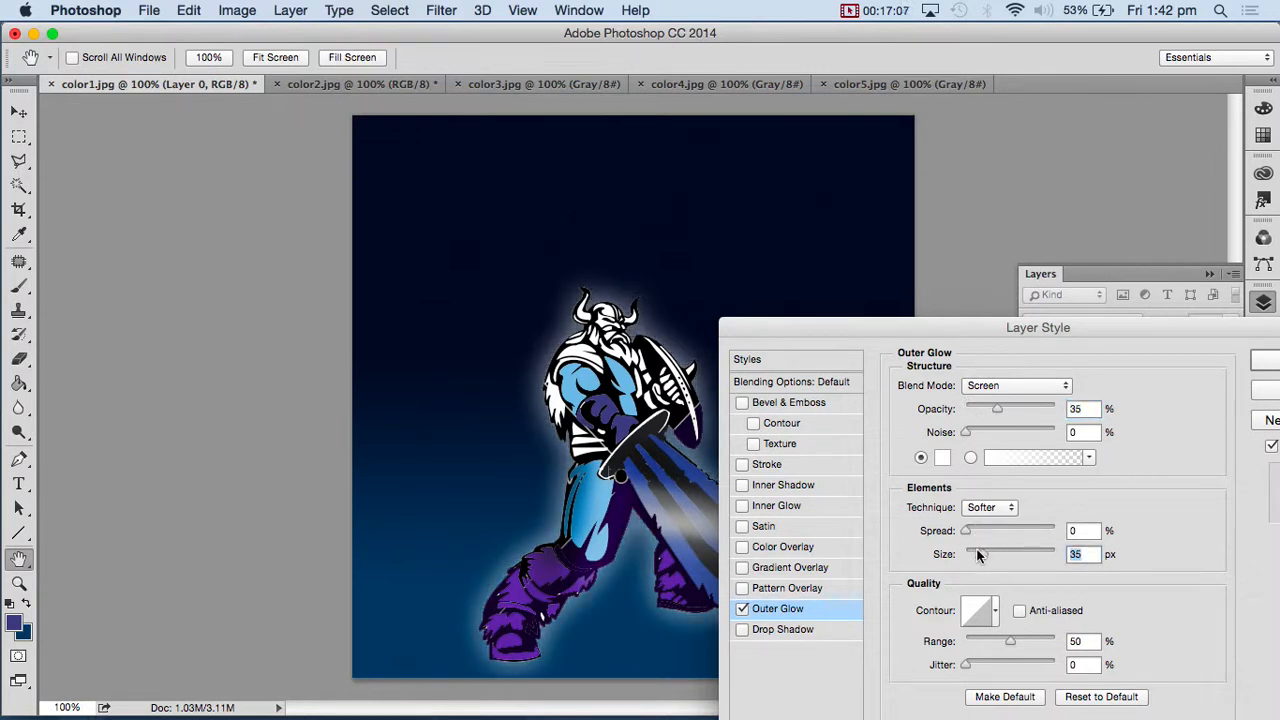
click(1264, 362)
key(o)
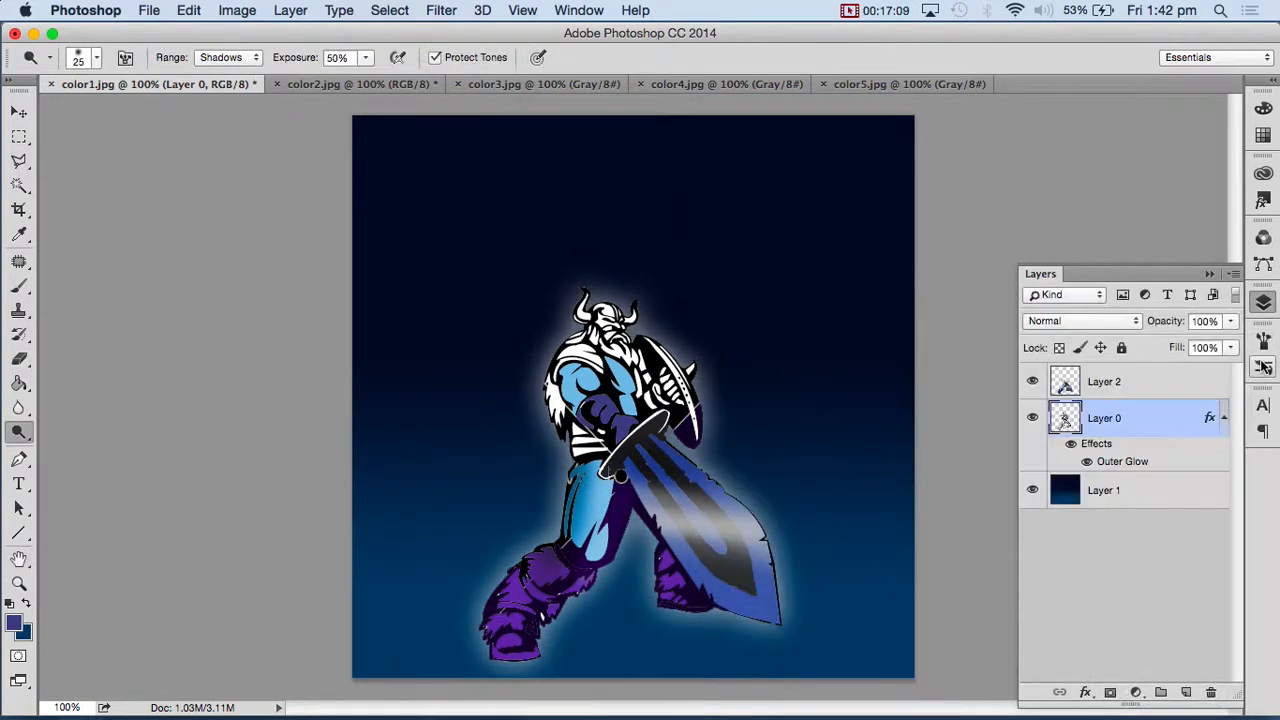
key(v)
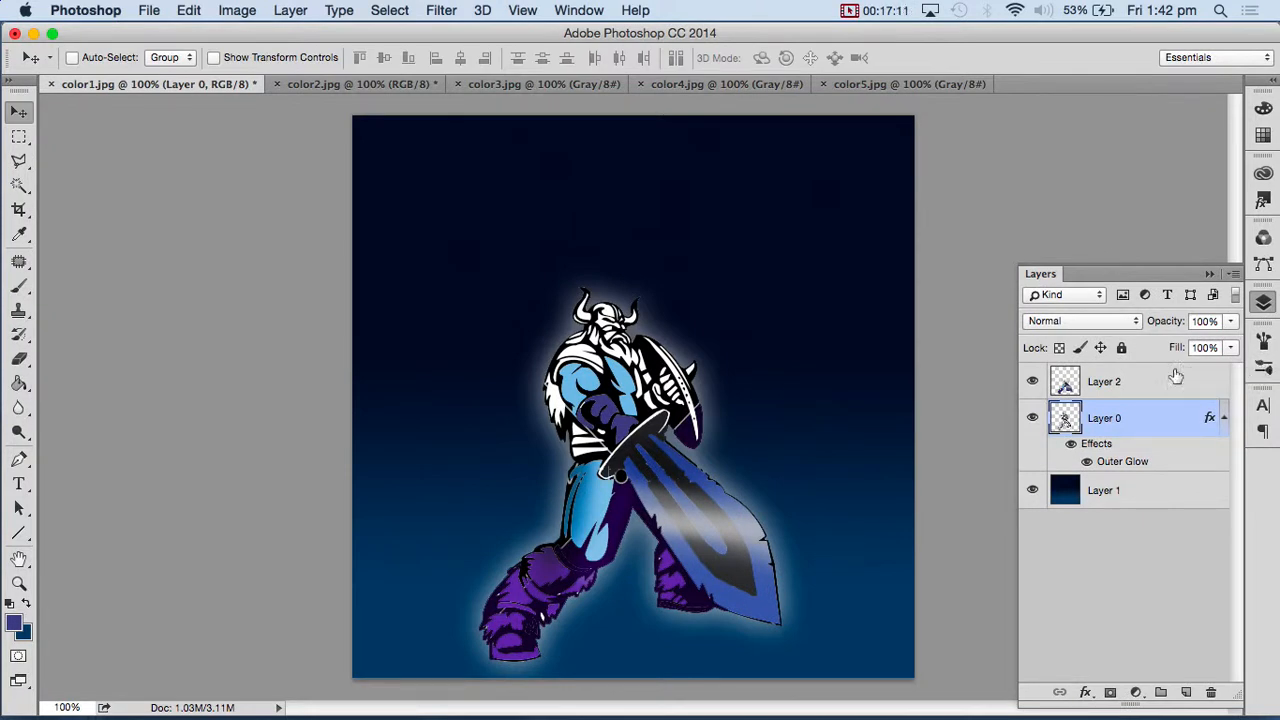
- Select Layer 2 with Layer 0 and nudge the viking artwork down slightly
shift+click(1134, 384)
key(shift+Down)
key(shift+Down)
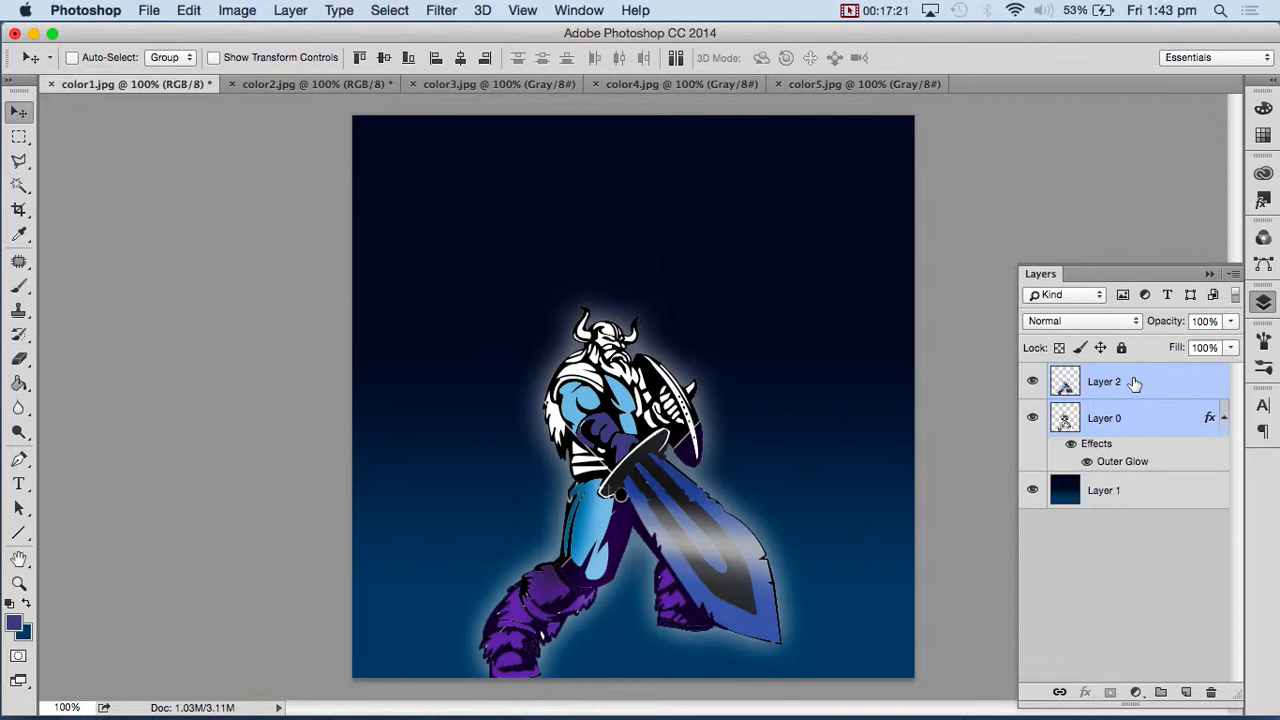
click(235, 11)
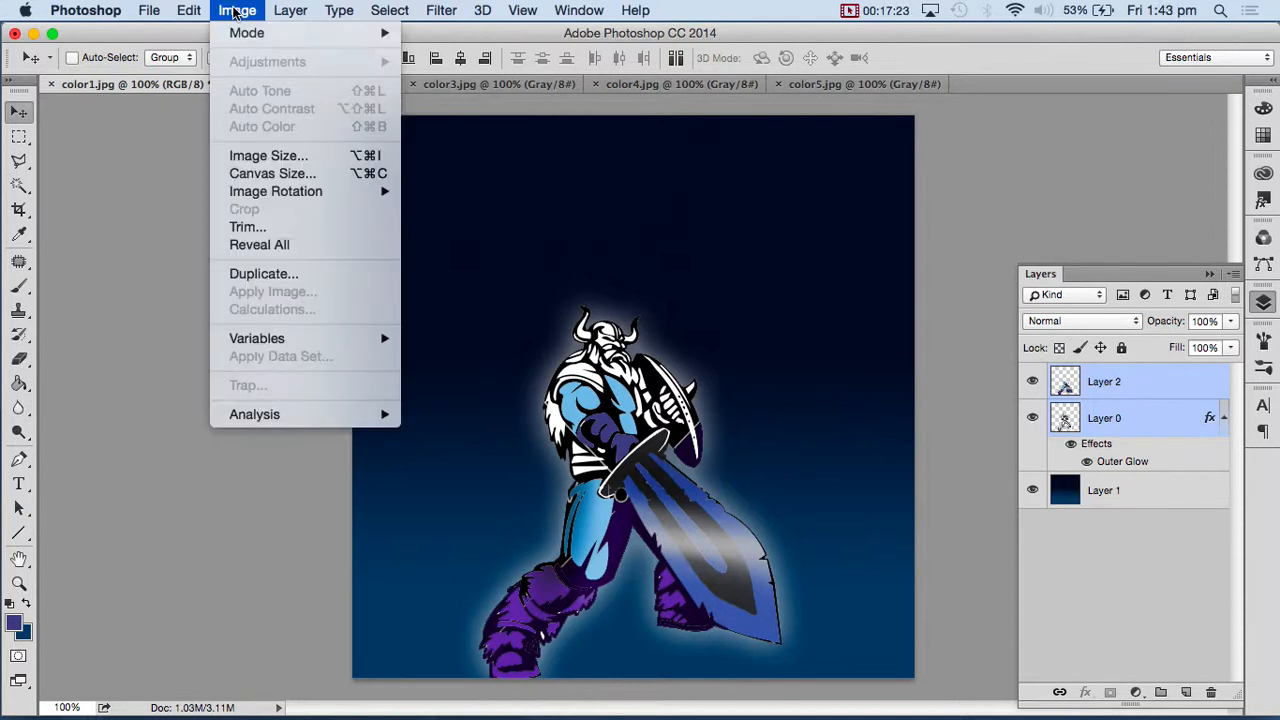
- Apply Hue/Saturation to Layer 2 with Hue +165 for red, olive and orange tones
click(1146, 398)
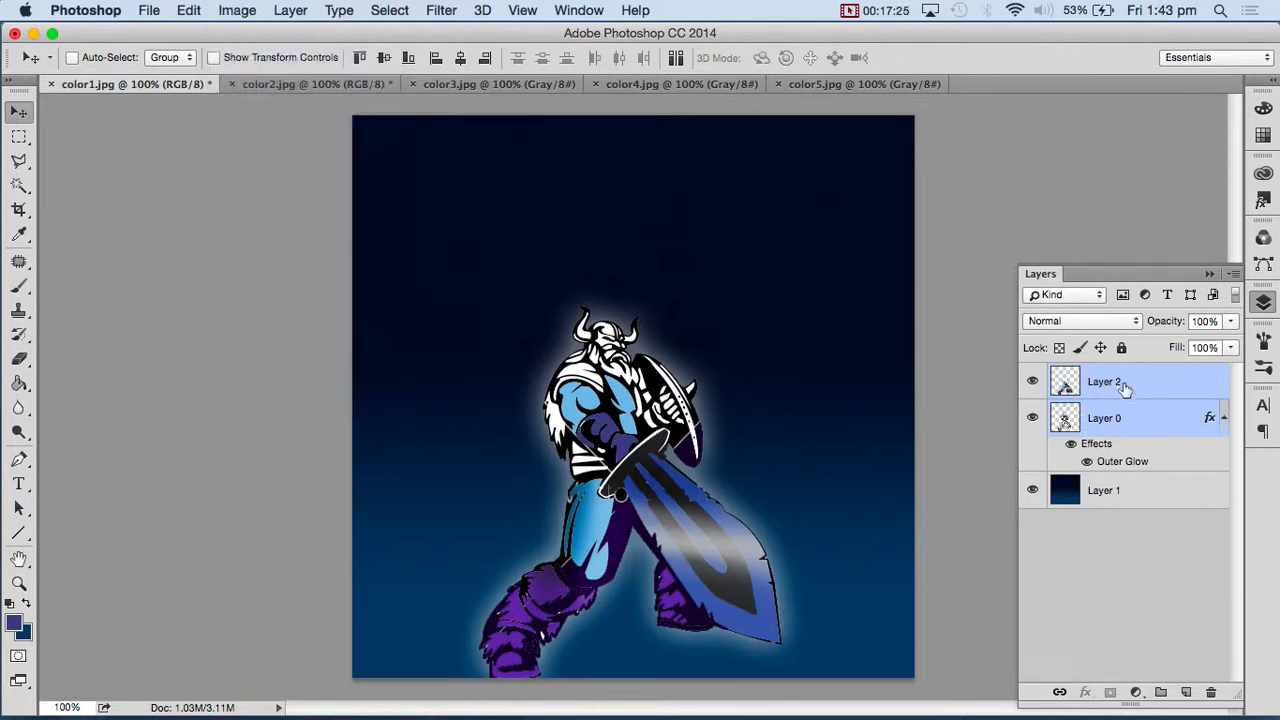
click(1120, 386)
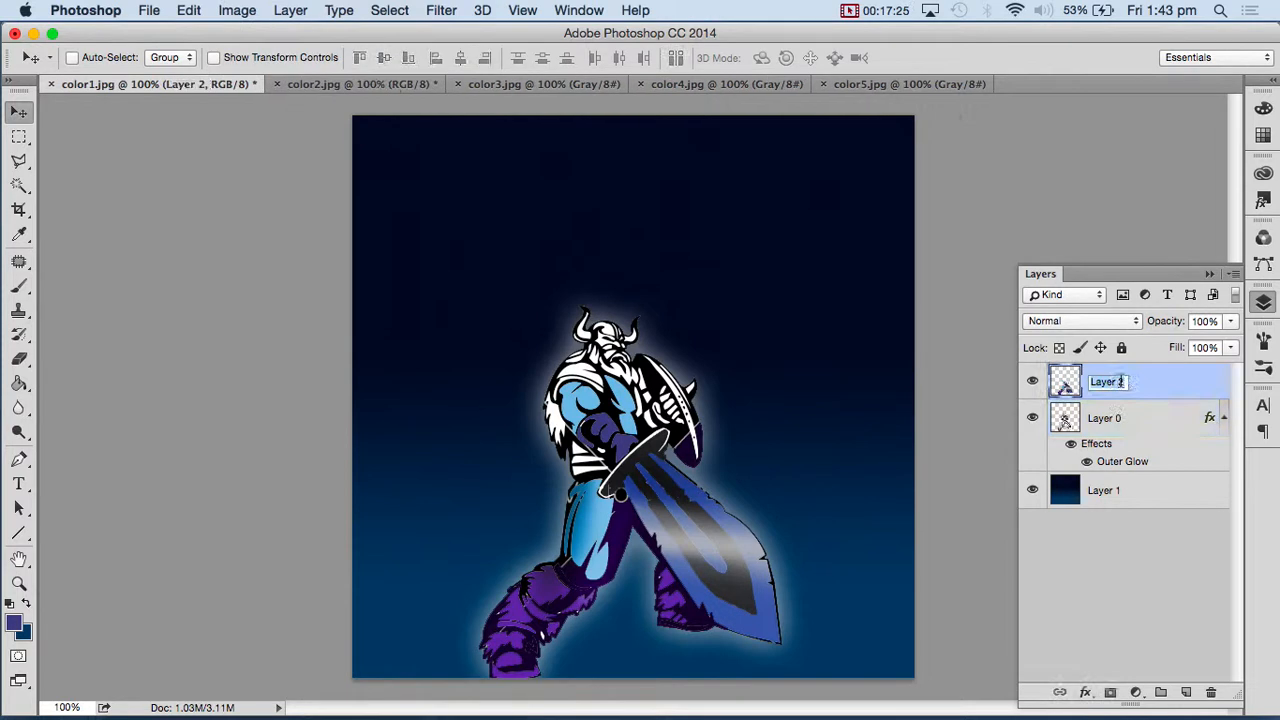
click(237, 10)
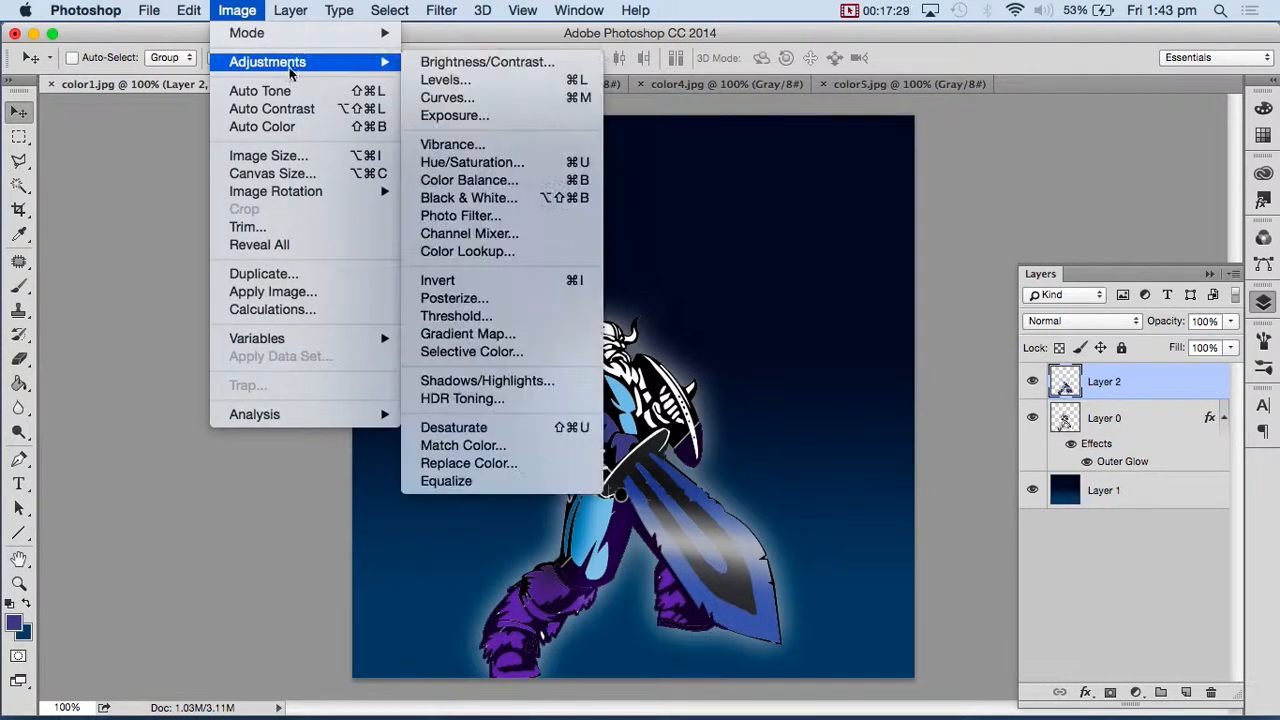
click(521, 165)
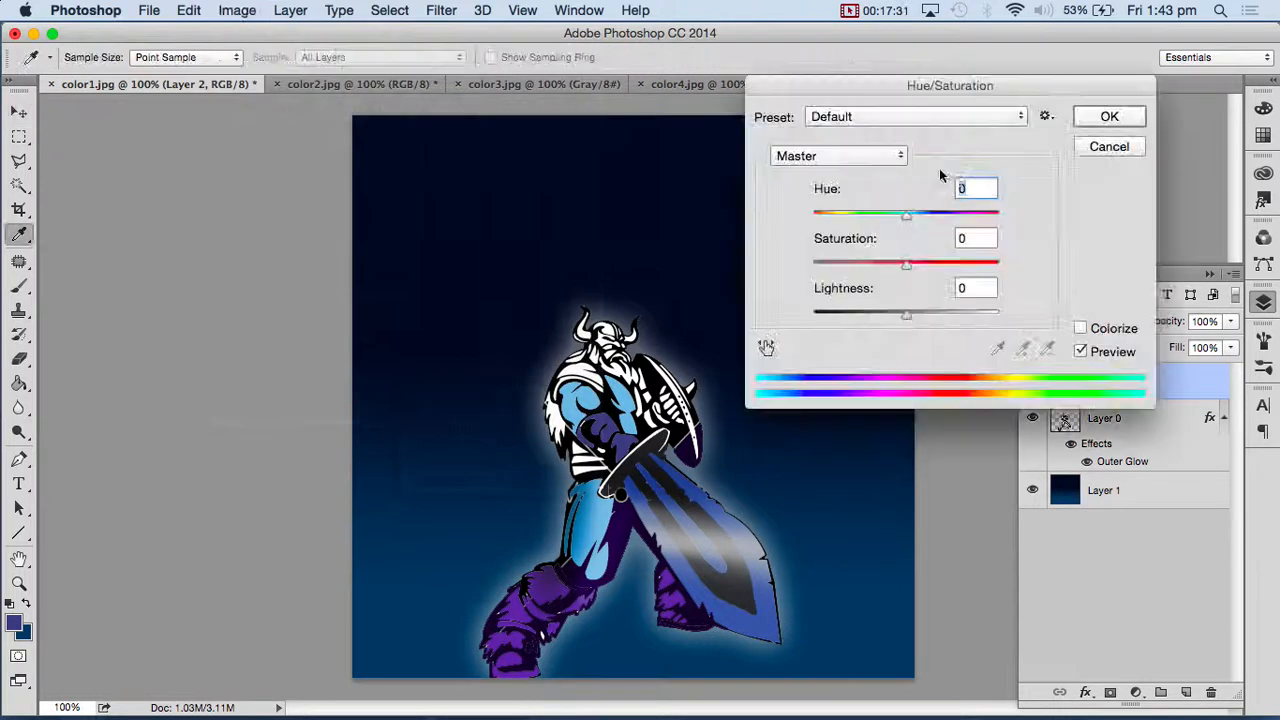
drag(906, 216, 812, 220)
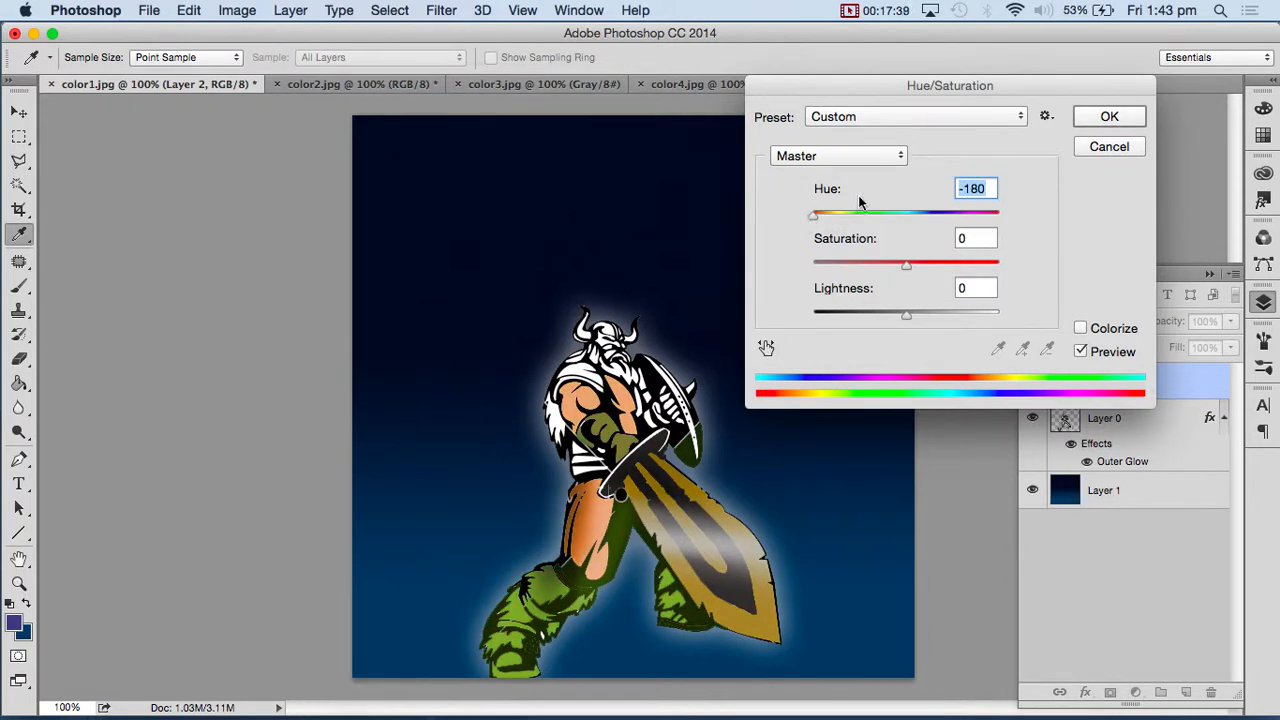
drag(975, 210, 996, 220)
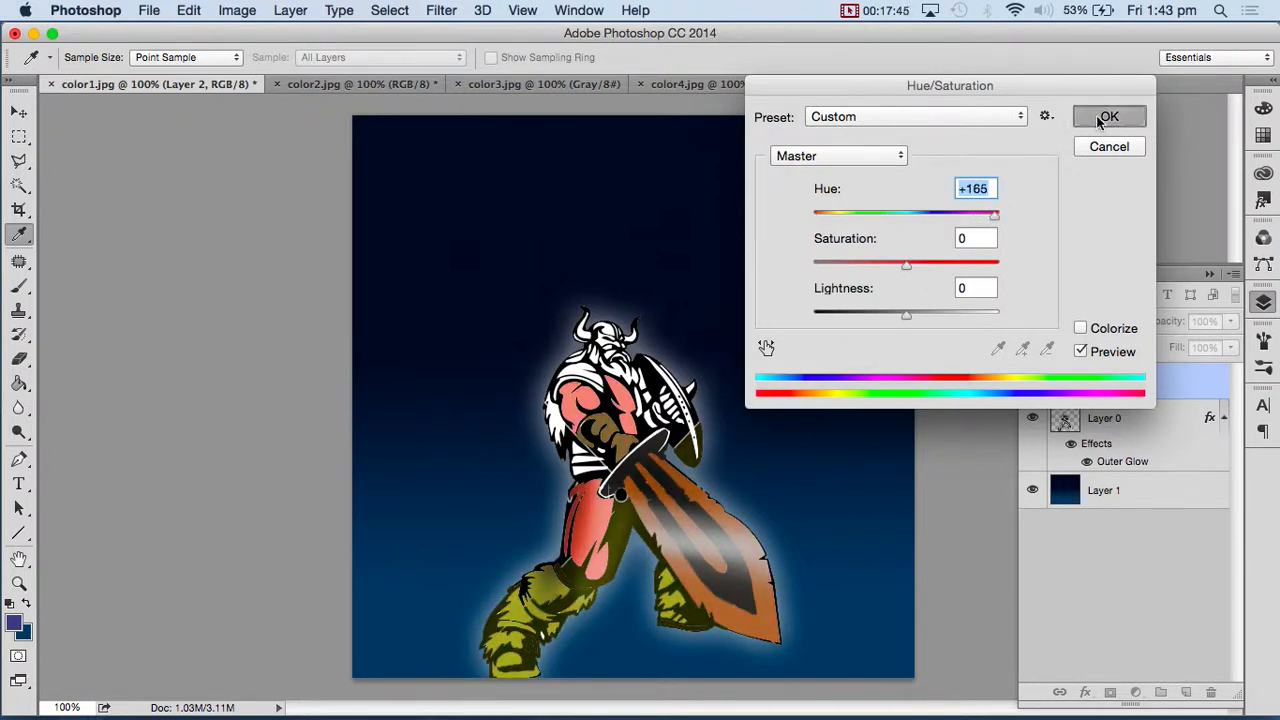
click(1098, 124)
key(v)
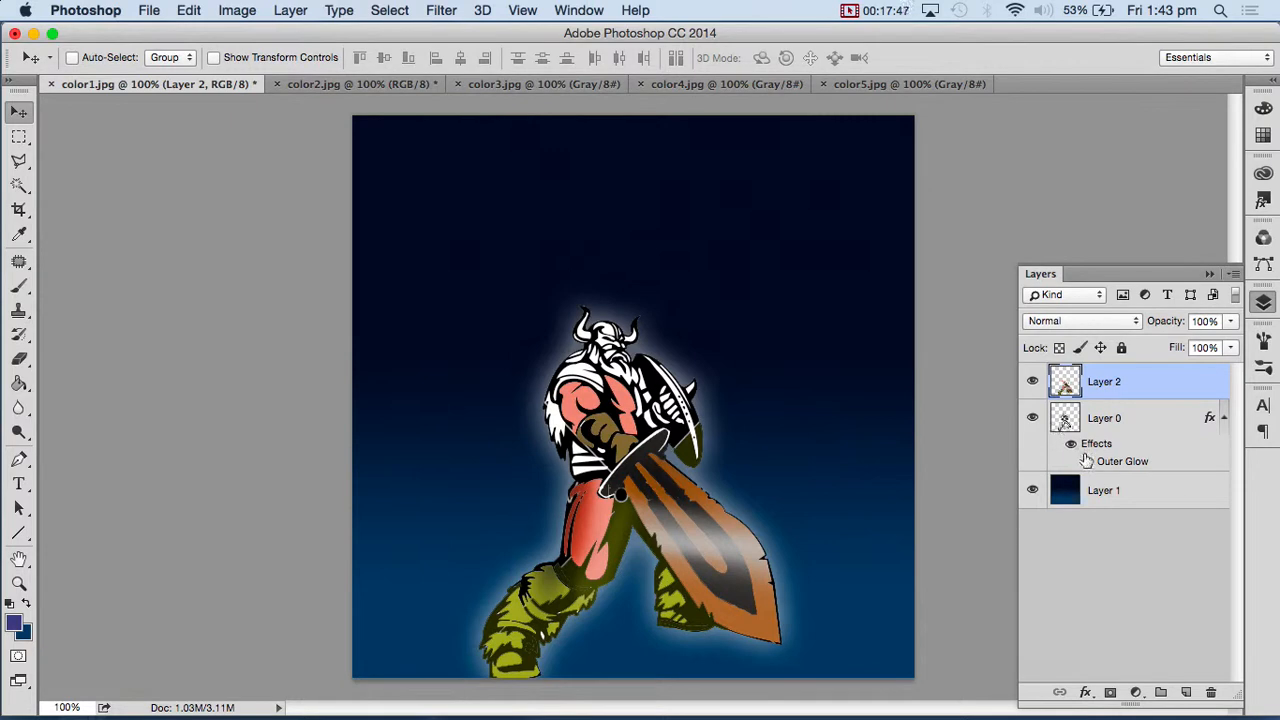
- Hide Layer 0's outer glow and switch to the color2.jpg document
click(1071, 443)
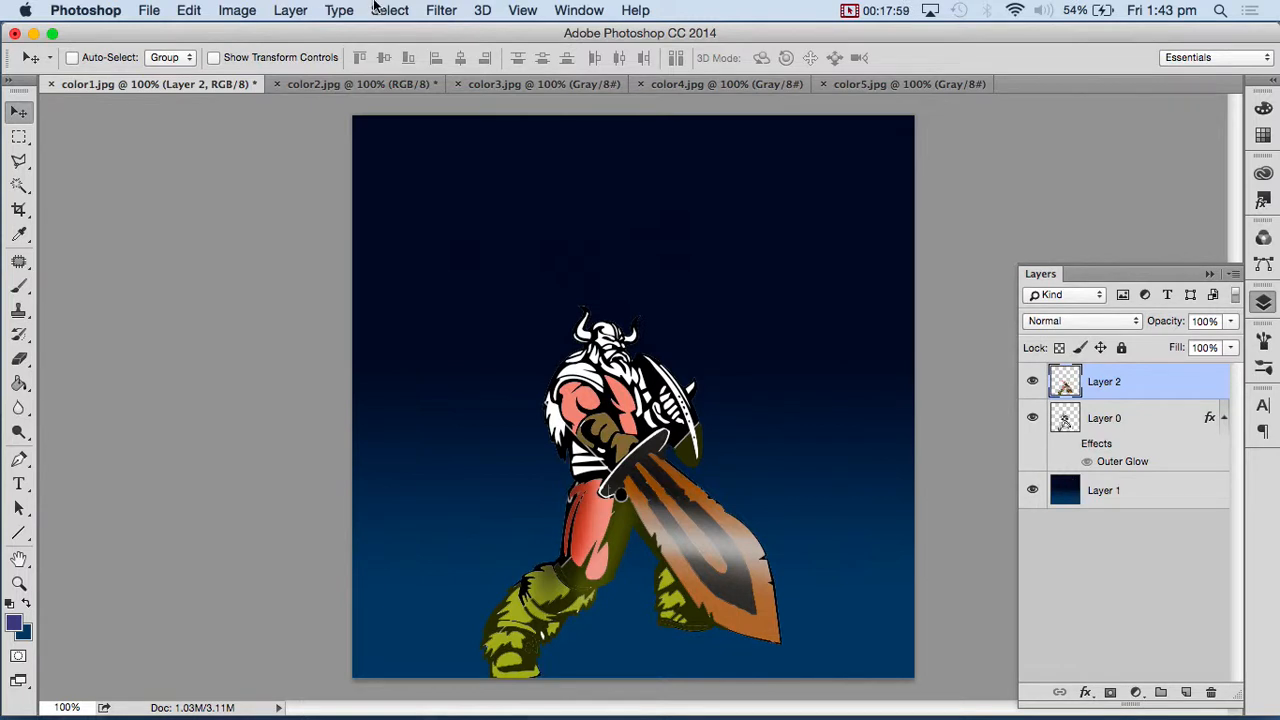
click(387, 84)
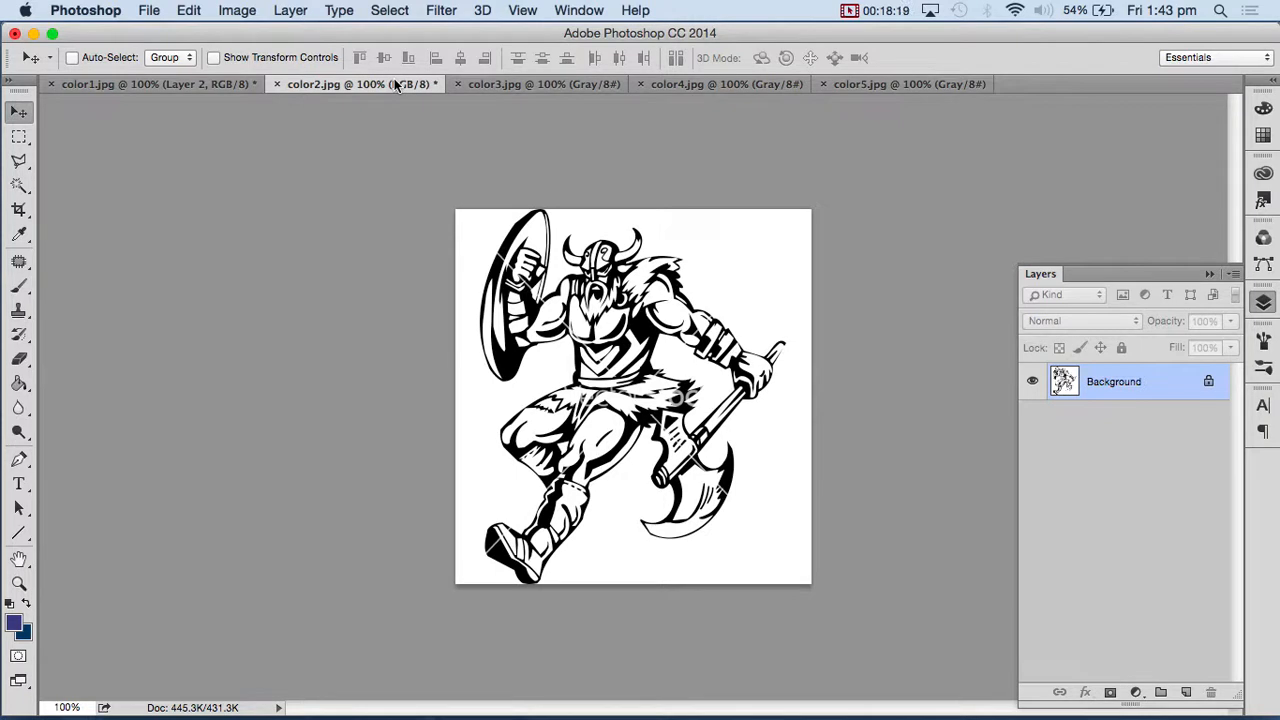
click(876, 12)
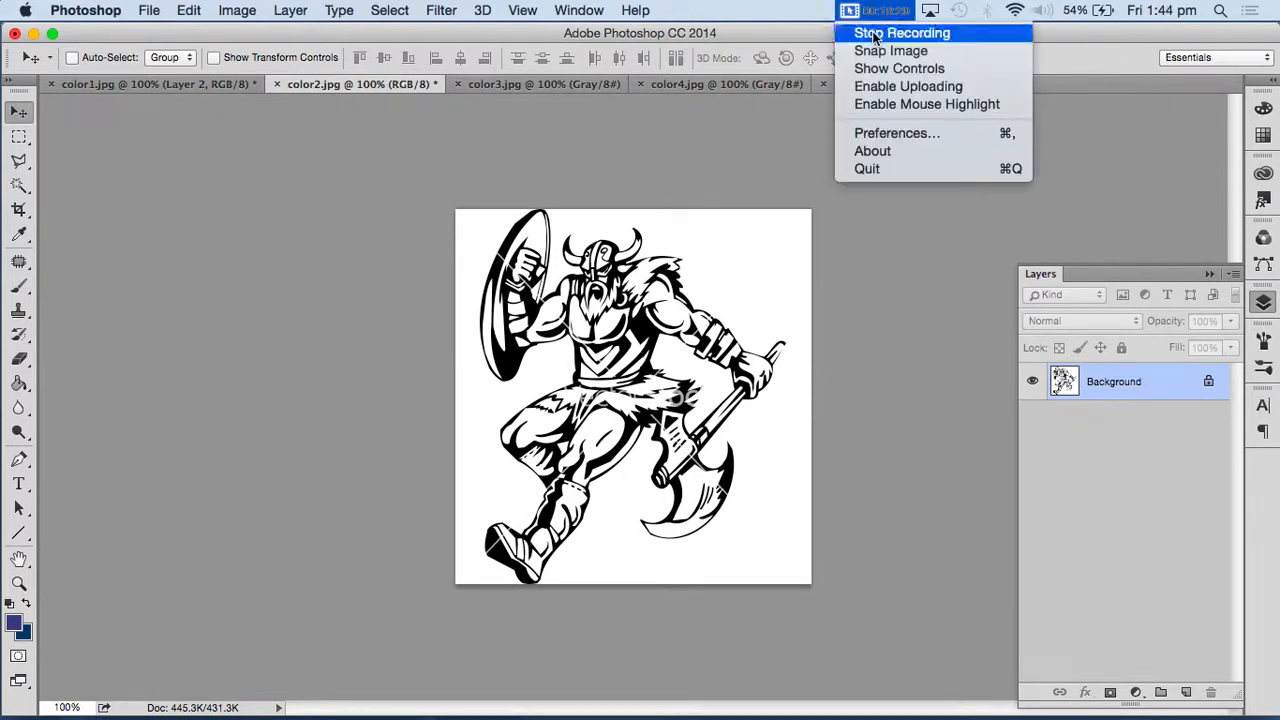